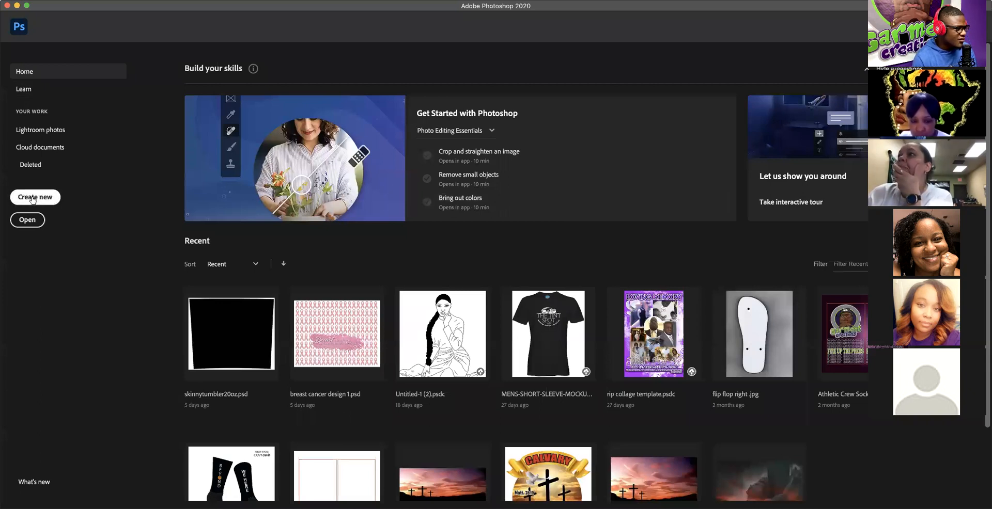
# Step: Start a new 11 × 8.5 in, 300 ppi CMYK document and select its Untitled-1 name
pyautogui.click(32, 199)
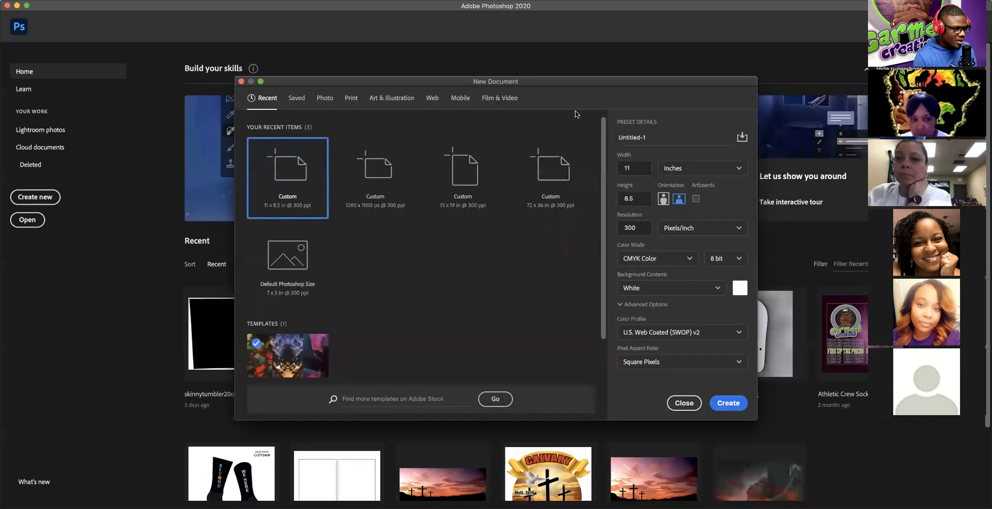
pyautogui.doubleClick(652, 138)
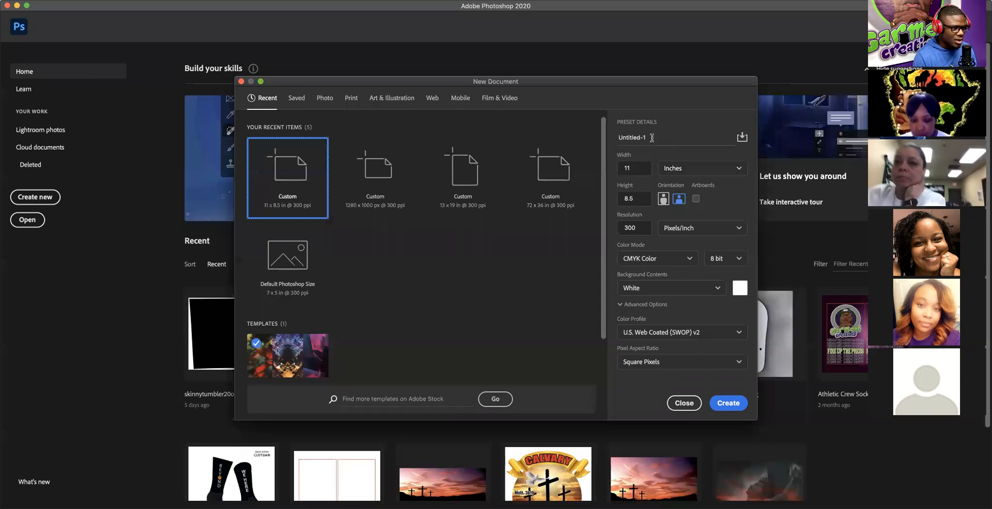
pyautogui.moveTo(662, 138); pyautogui.dragTo(610, 133)
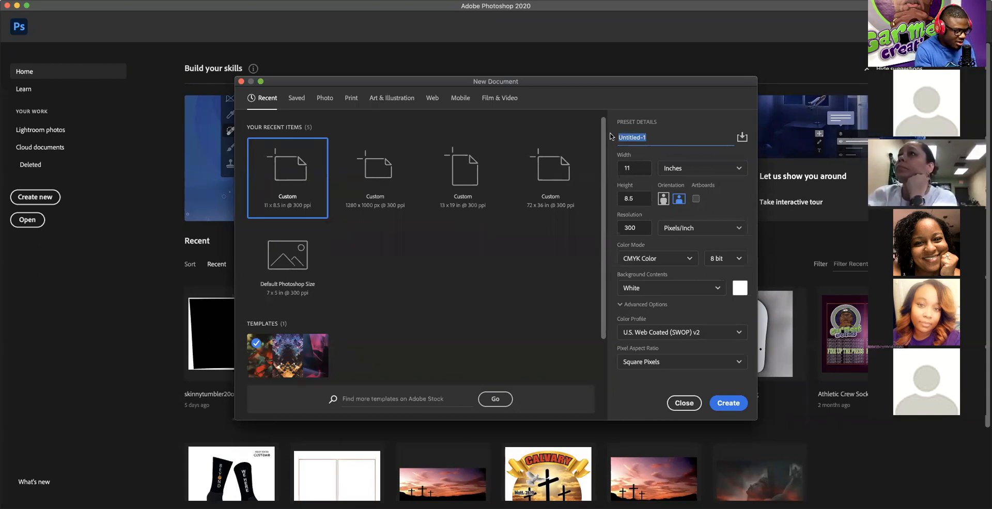
# Step: Name the pending document 'Simple logo' and check the width units are Inches
pyautogui.write('simple')
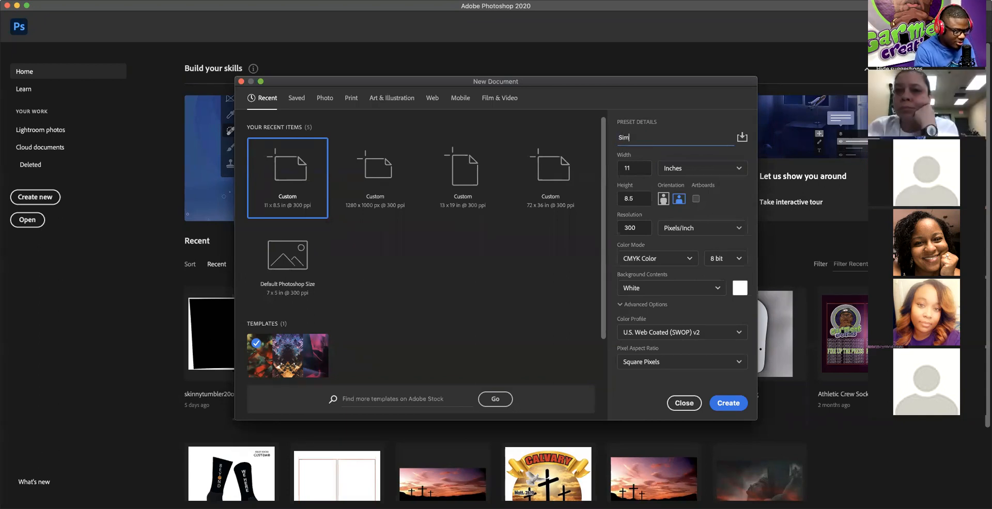
pyautogui.write(' logo')
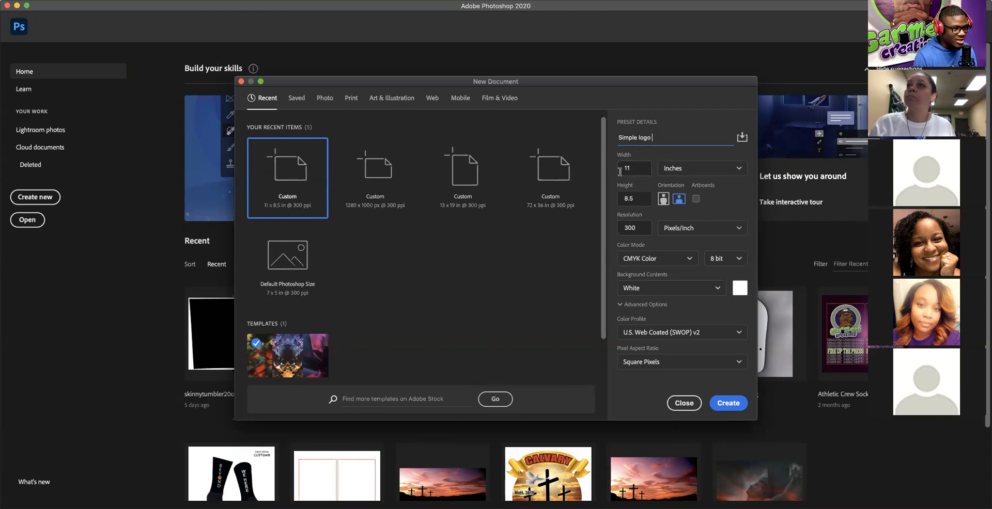
pyautogui.click(731, 172)
# Step: Recheck the Inches units and create the blank white 11 × 8.5 in Simple logo canvas
pyautogui.click(731, 172)
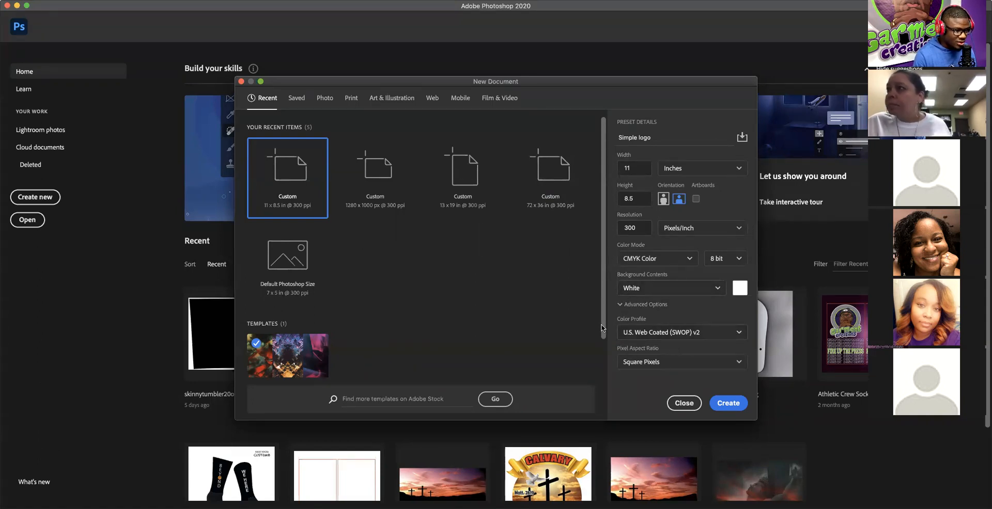
pyautogui.click(728, 404)
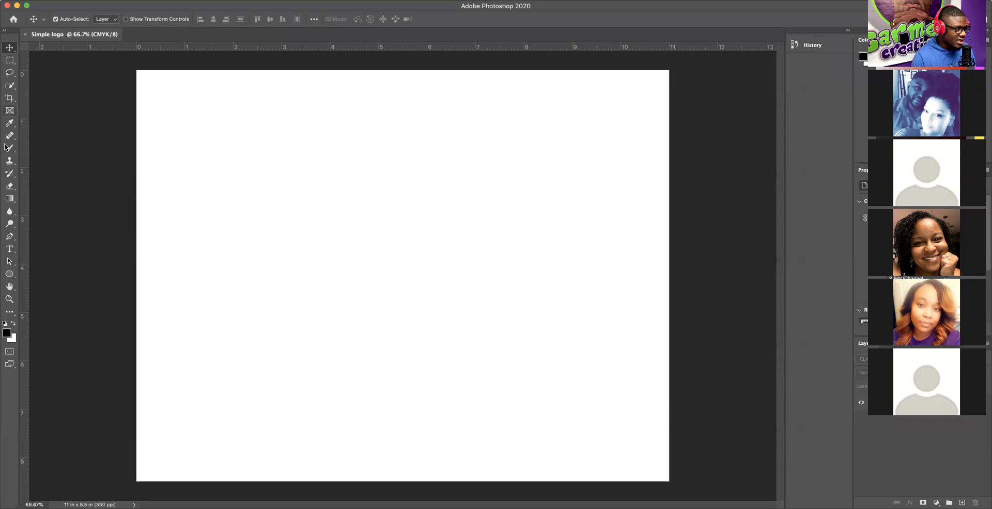
# Step: Start an empty Myriad Pro Bold 25 pt text layer left of centre, clearing the placeholder
pyautogui.click(8, 250)
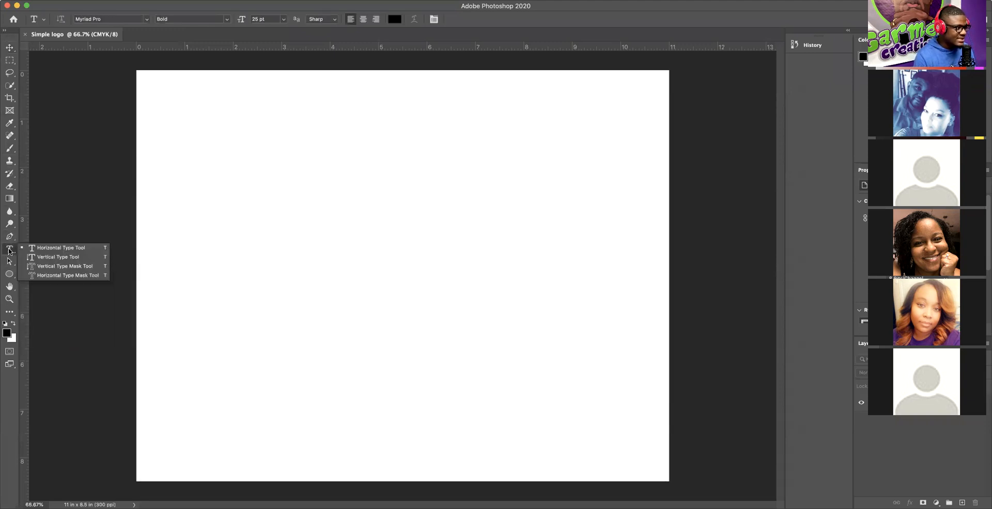
pyautogui.click(60, 250)
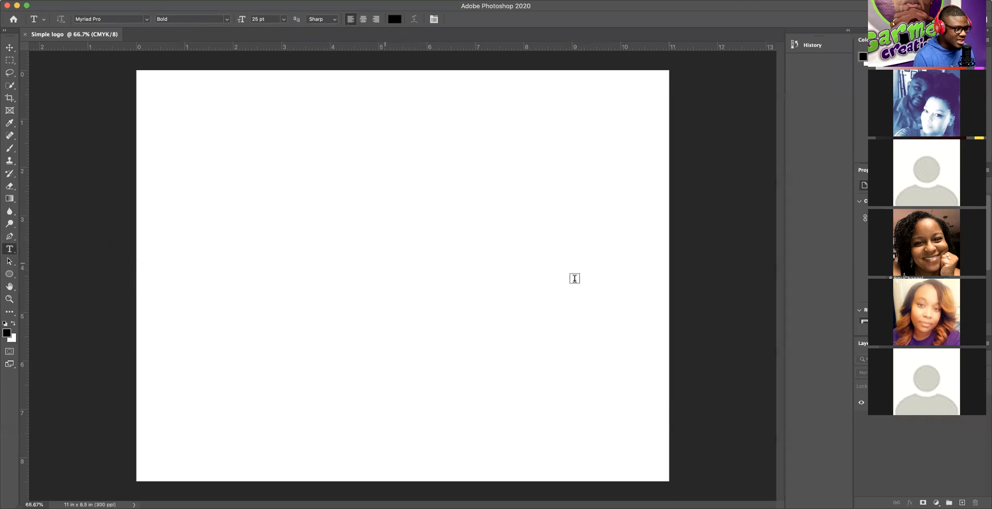
pyautogui.click(304, 248)
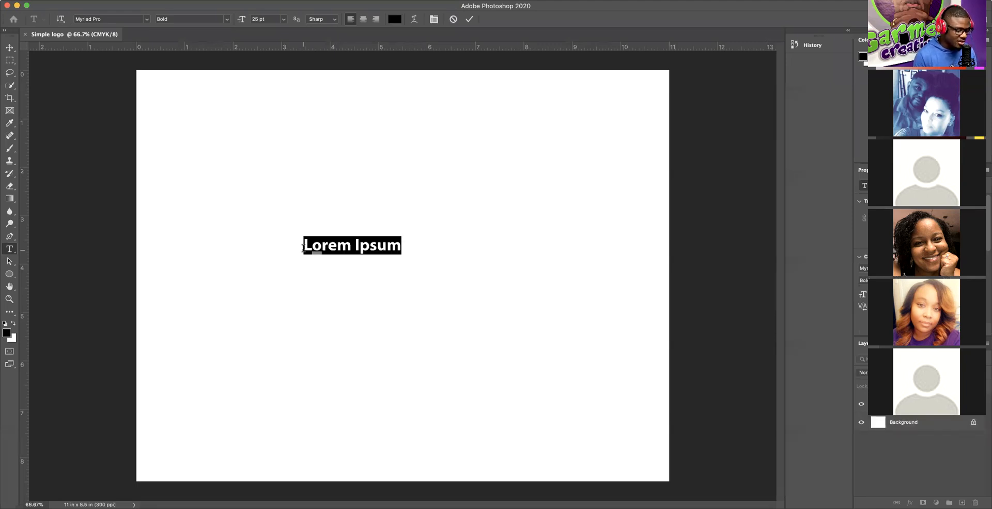
pyautogui.write('n')
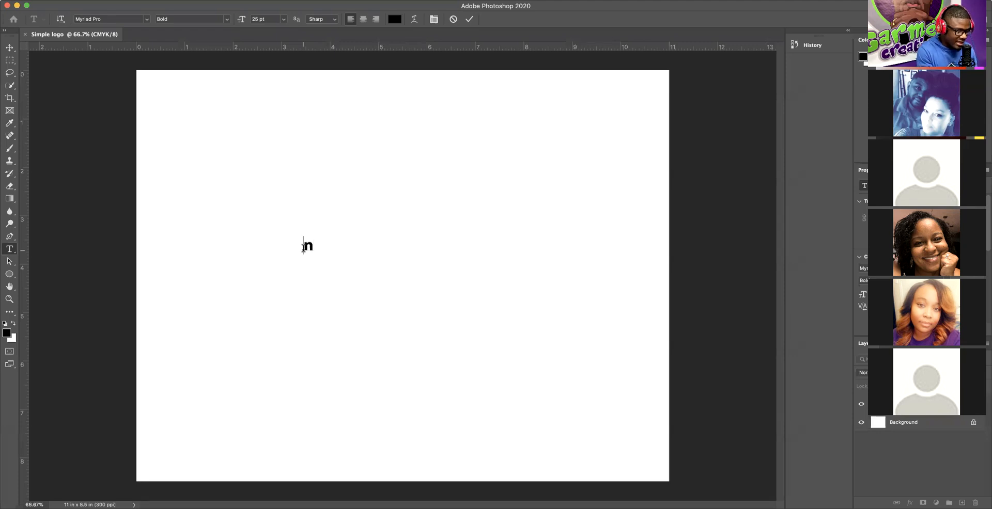
pyautogui.press('BackSpace')
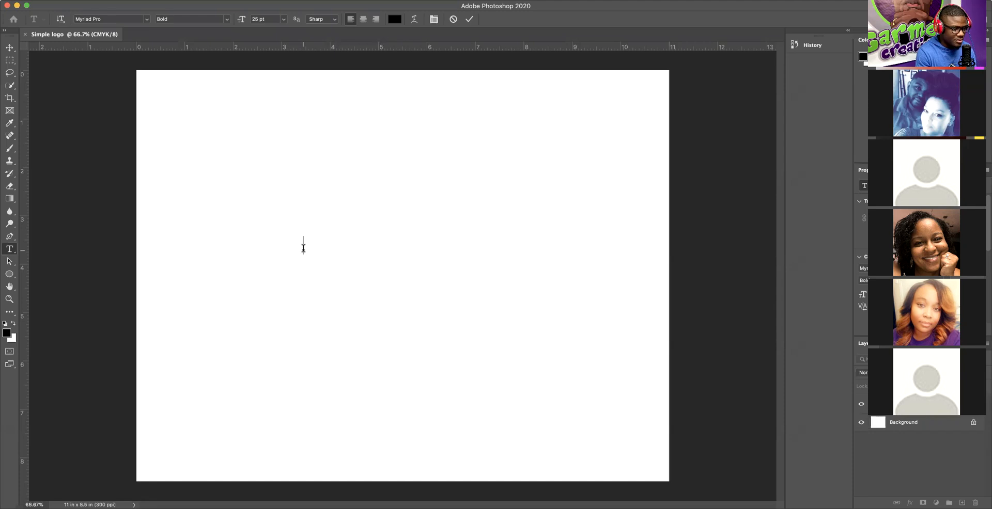
# Step: Type a capital N into the text layer
pyautogui.write('N')
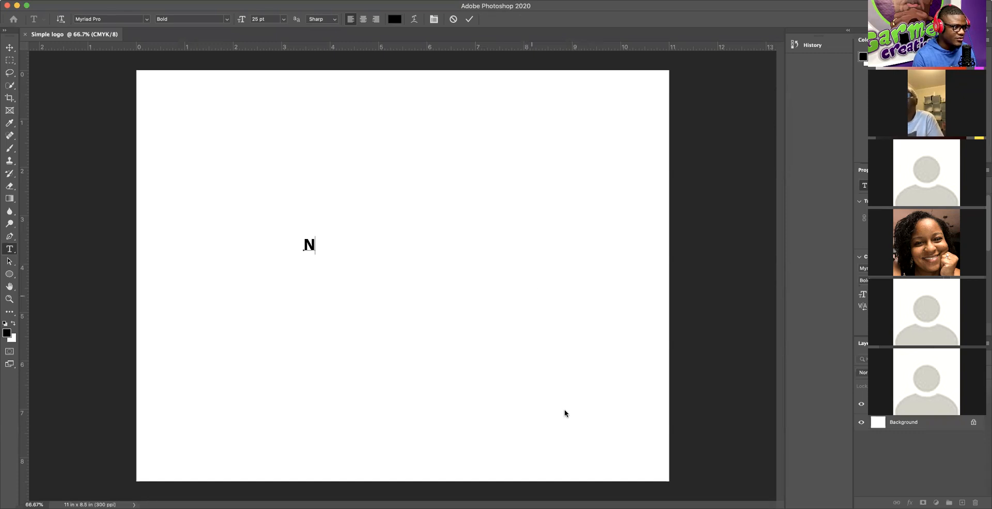
pyautogui.click(394, 19)
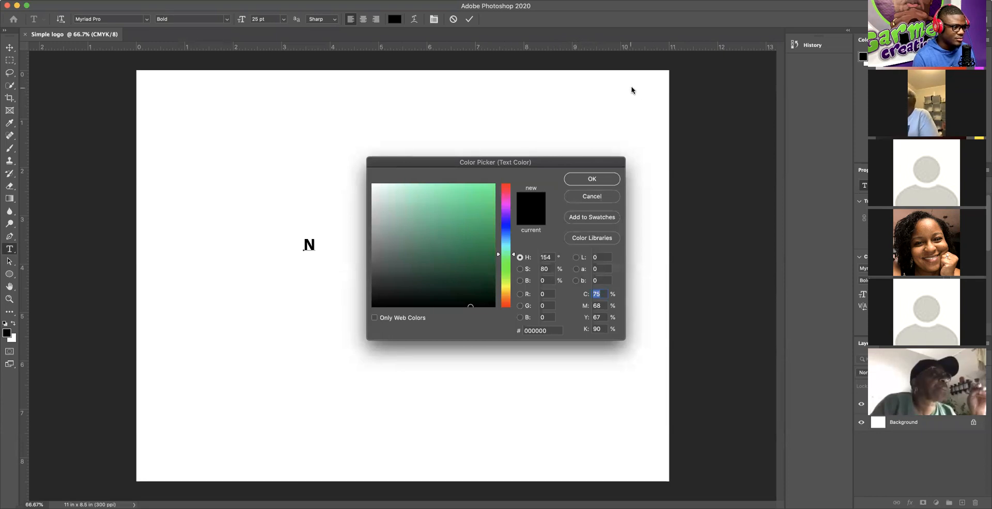
pyautogui.moveTo(464, 172); pyautogui.dragTo(433, 119)
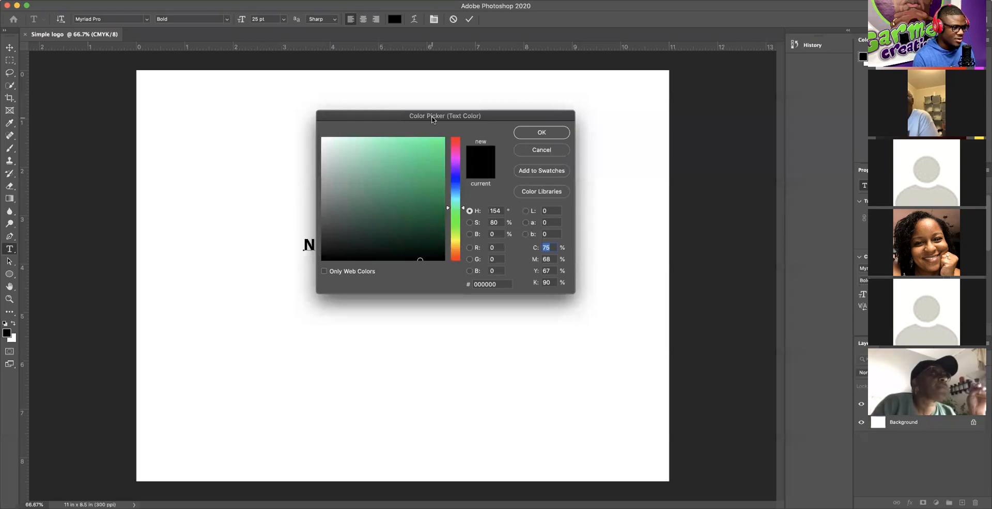
pyautogui.click(538, 149)
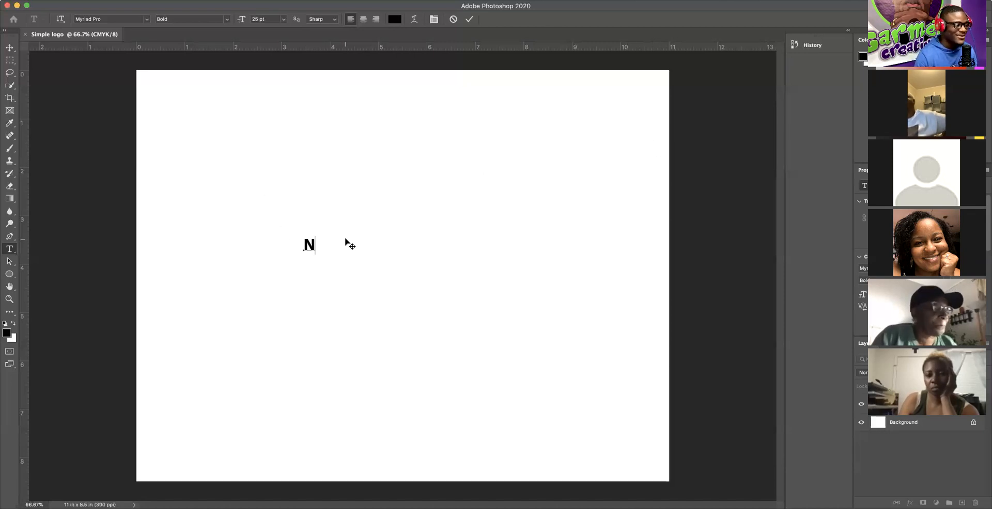
# Step: Commit the N text layer by switching to the Move tool
pyautogui.click(9, 48)
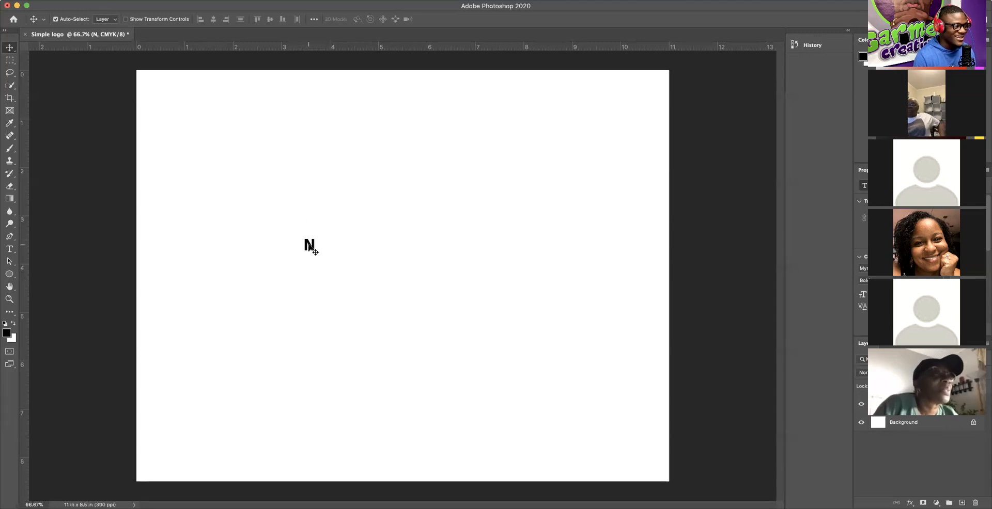
# Step: Drag the N toward the centre, then delete the N text layer
pyautogui.moveTo(311, 248); pyautogui.dragTo(405, 274)
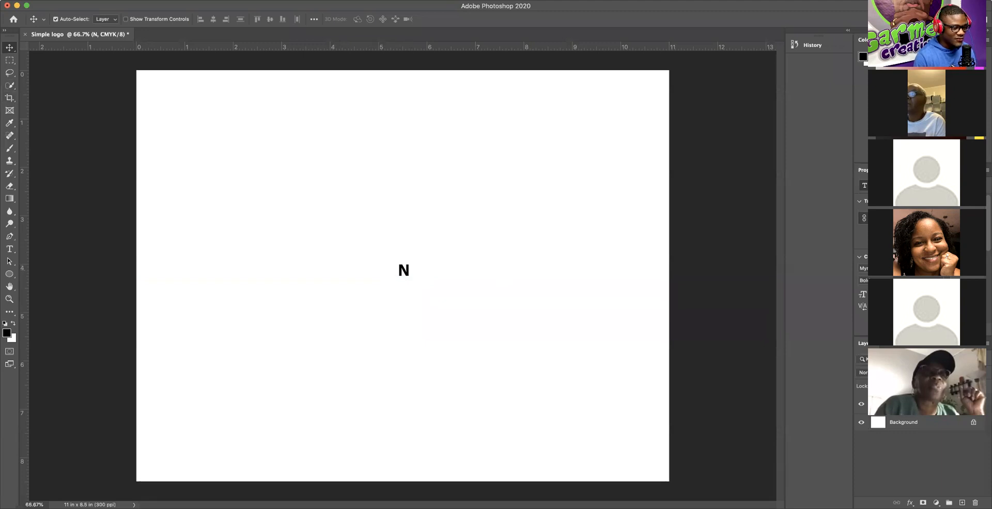
pyautogui.moveTo(955, 405); pyautogui.dragTo(975, 503)
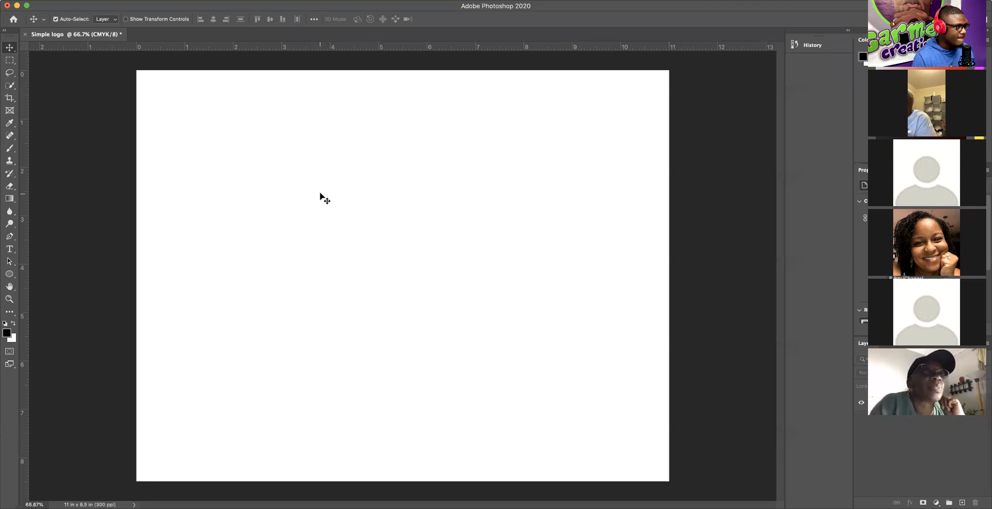
# Step: Pick the Horizontal Type tool, set to Myriad Pro Bold 25 pt
pyautogui.click(9, 250)
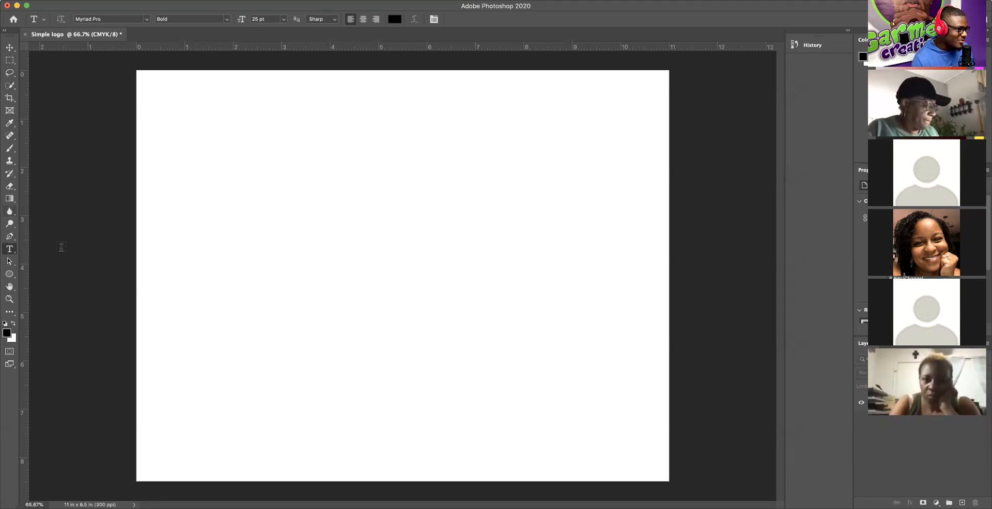
# Step: Type a new bold black N left of centre and reveal its bounding box
pyautogui.click(305, 252)
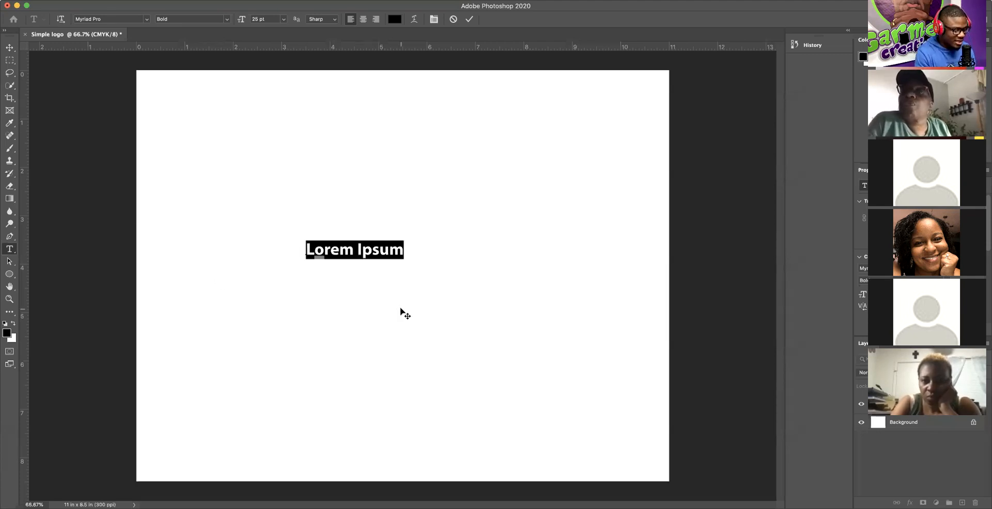
pyautogui.write('N')
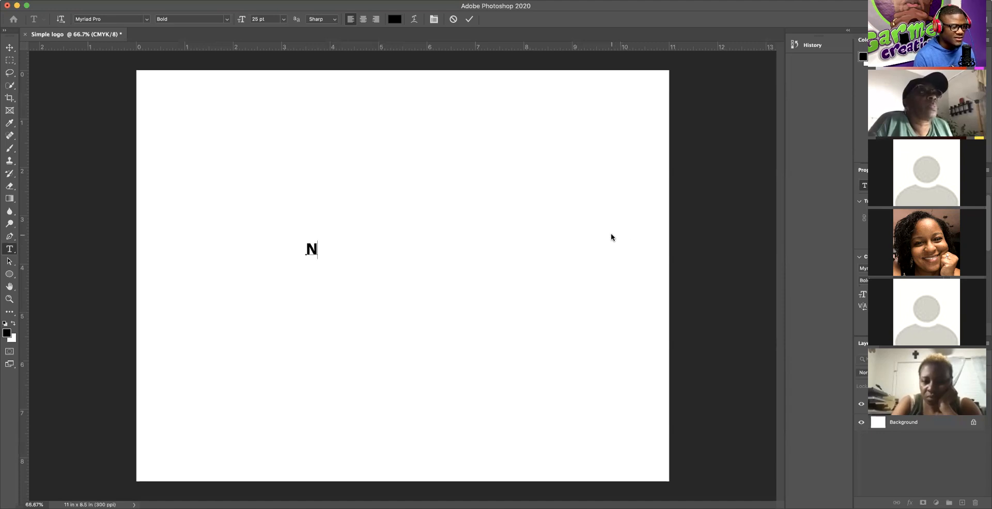
pyautogui.press('super')
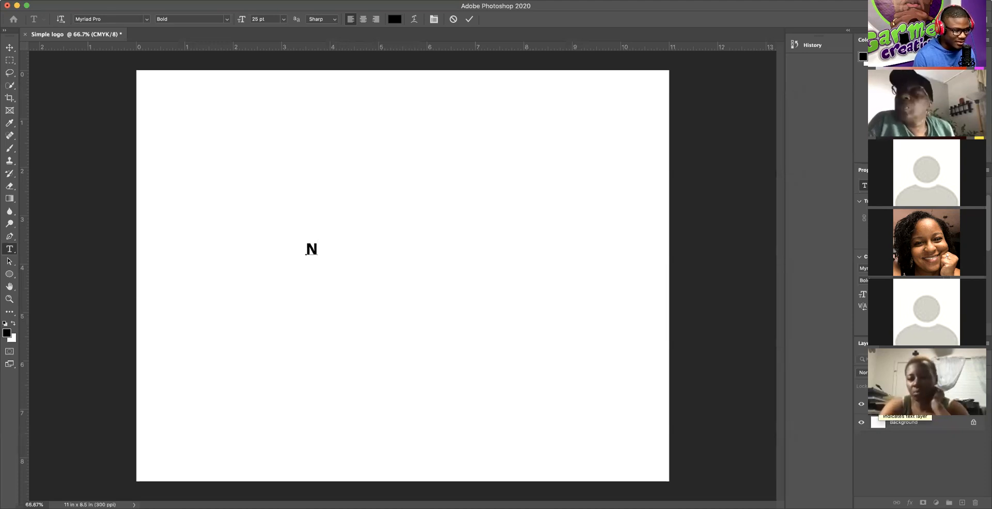
# Step: Change the N's font from Myriad Pro to Cochin
pyautogui.click(877, 405)
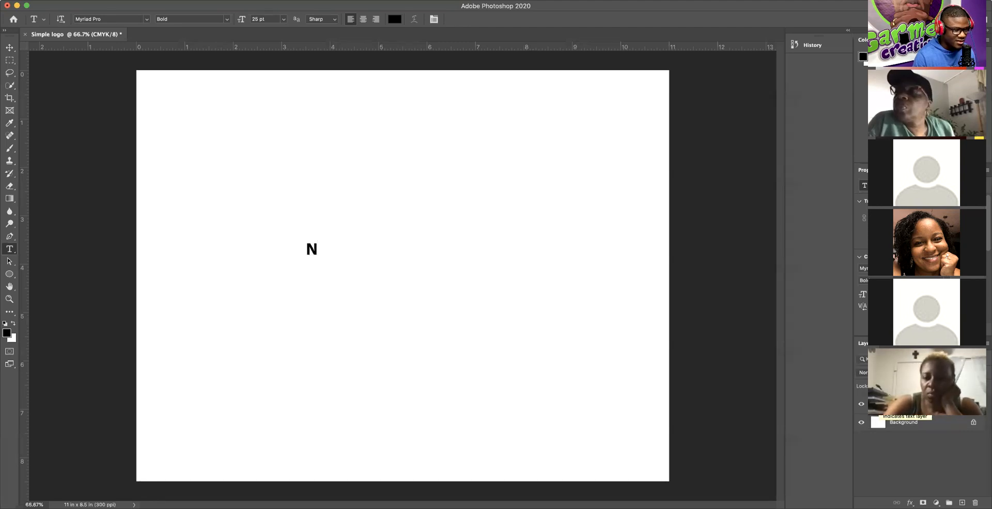
pyautogui.doubleClick(877, 404)
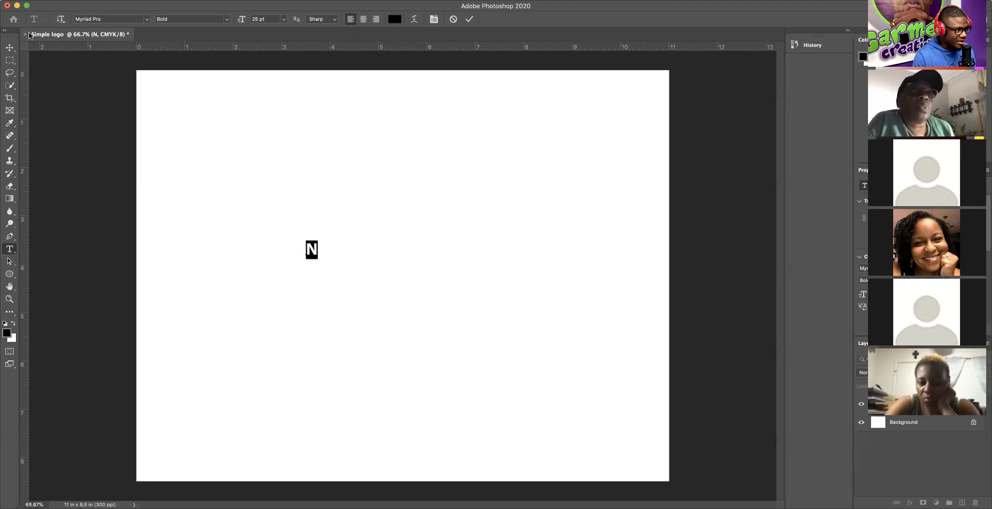
pyautogui.click(147, 19)
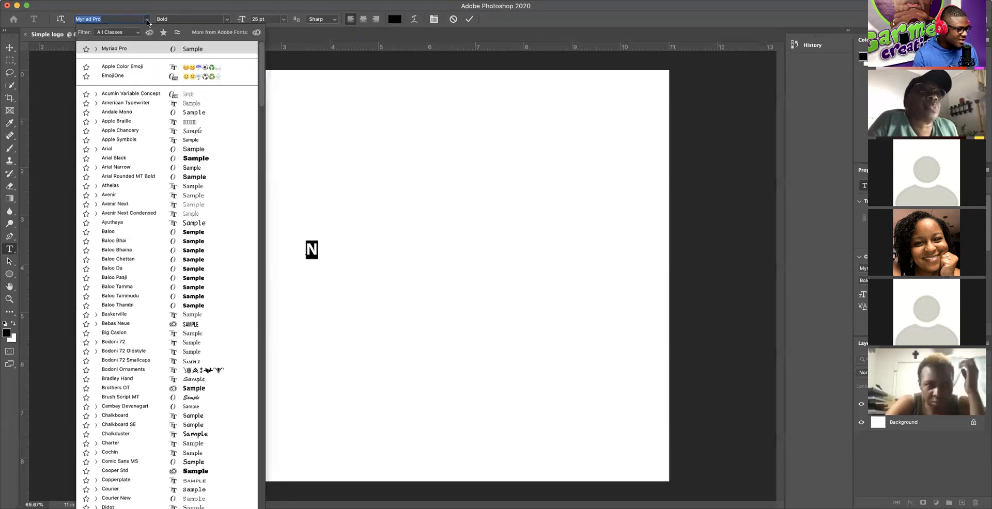
pyautogui.click(150, 454)
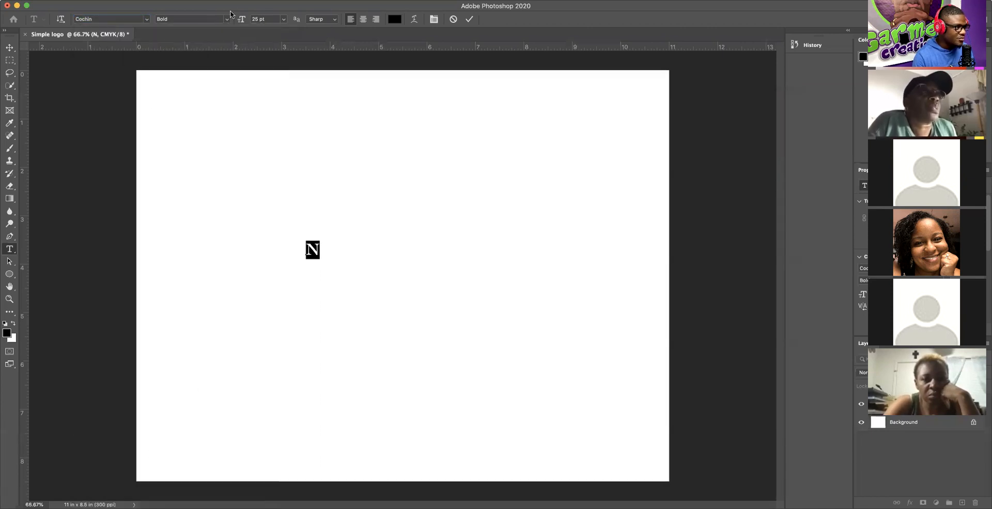
# Step: Enlarge the Cochin Bold N from 184 pt to 200 pt and commit the text edit
pyautogui.moveTo(241, 19); pyautogui.dragTo(319, 19)
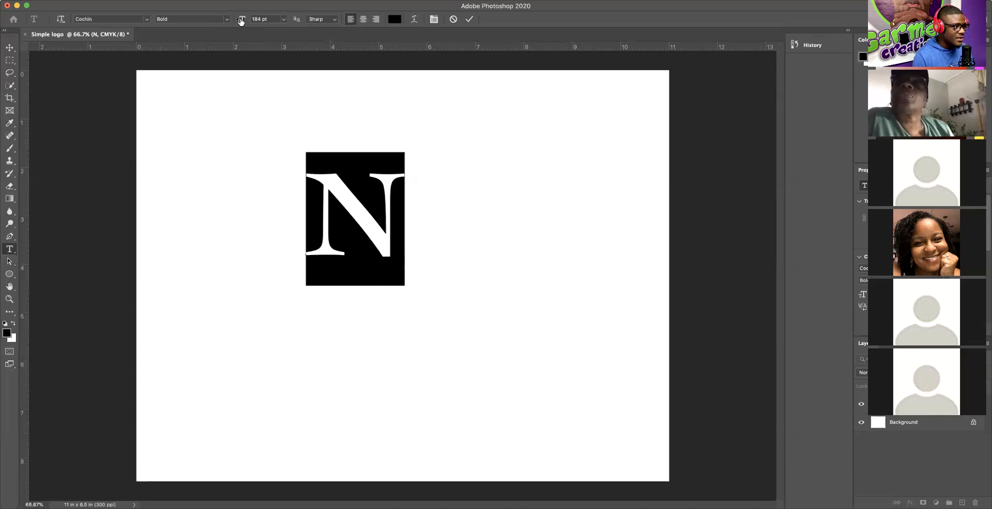
pyautogui.moveTo(240, 20)
pyautogui.mouseDown()
pyautogui.moveTo(393, 23)
pyautogui.moveTo(188, 23)
pyautogui.moveTo(267, 28)
pyautogui.moveTo(248, 27)
pyautogui.mouseUp()
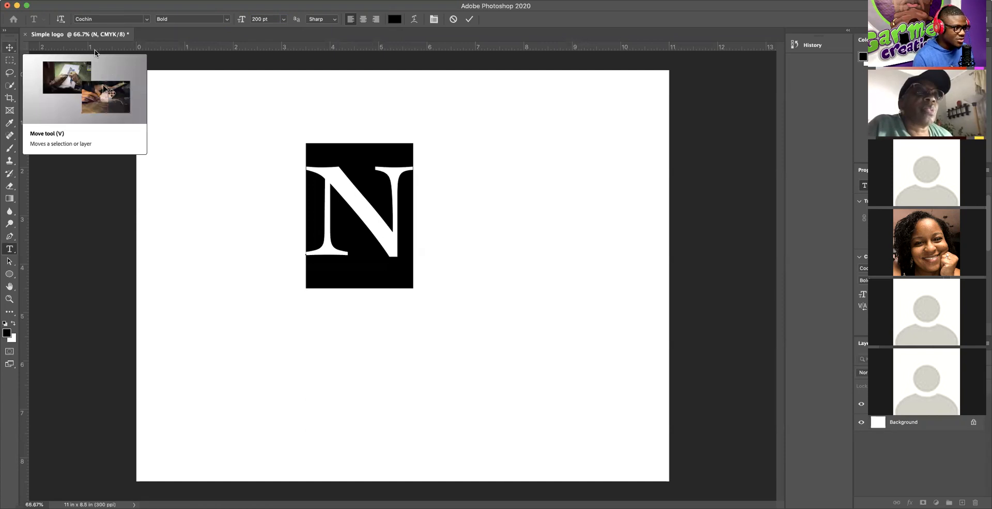
pyautogui.click(471, 21)
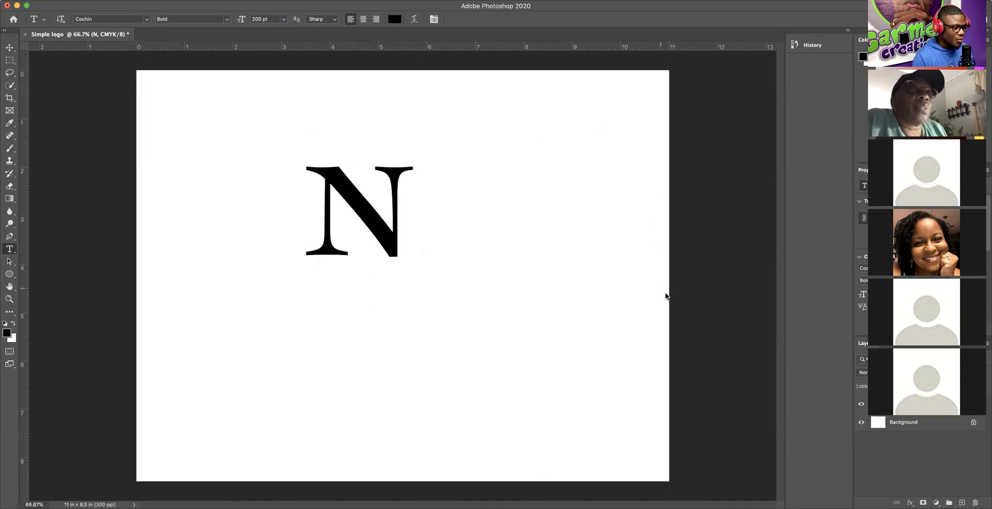
# Step: Drag the 200 pt N toward the canvas centre and reopen its text layer for editing
pyautogui.click(9, 47)
pyautogui.moveTo(377, 217); pyautogui.dragTo(411, 266)
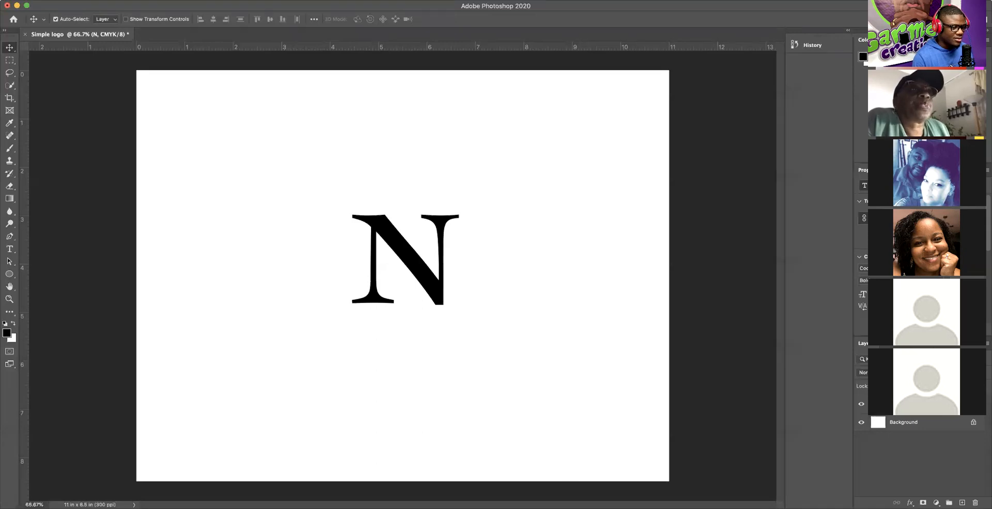
pyautogui.doubleClick(878, 404)
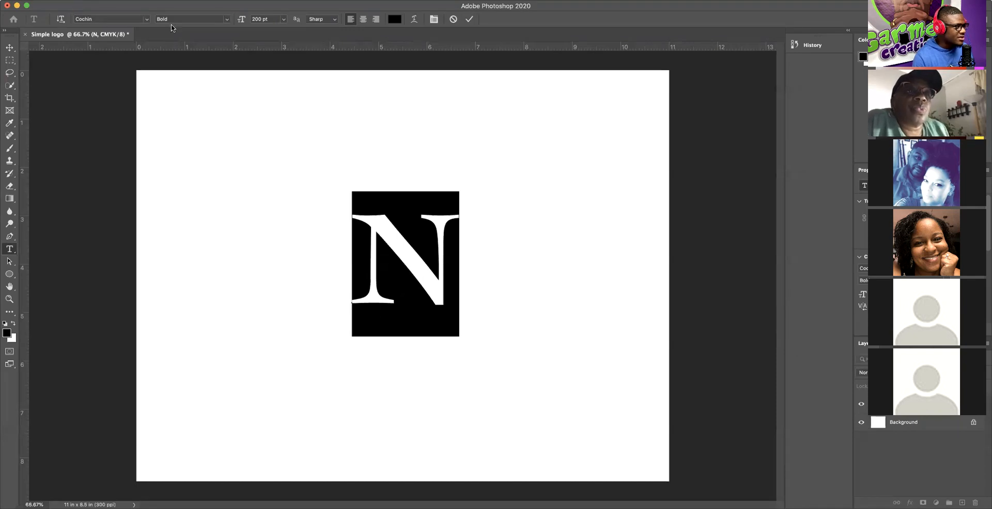
# Step: Try the Regular and Italic styles on the N, return to Cochin Bold, and commit
pyautogui.click(227, 22)
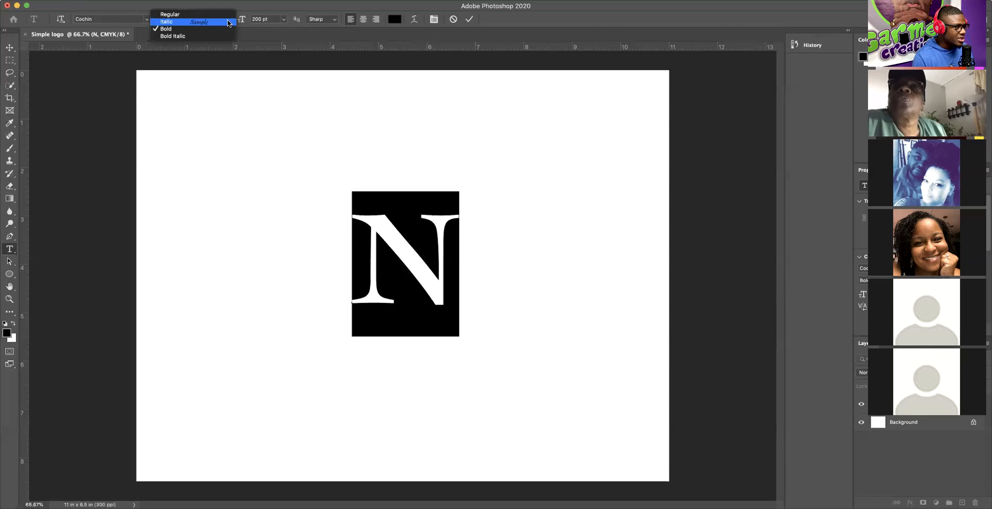
pyautogui.click(176, 15)
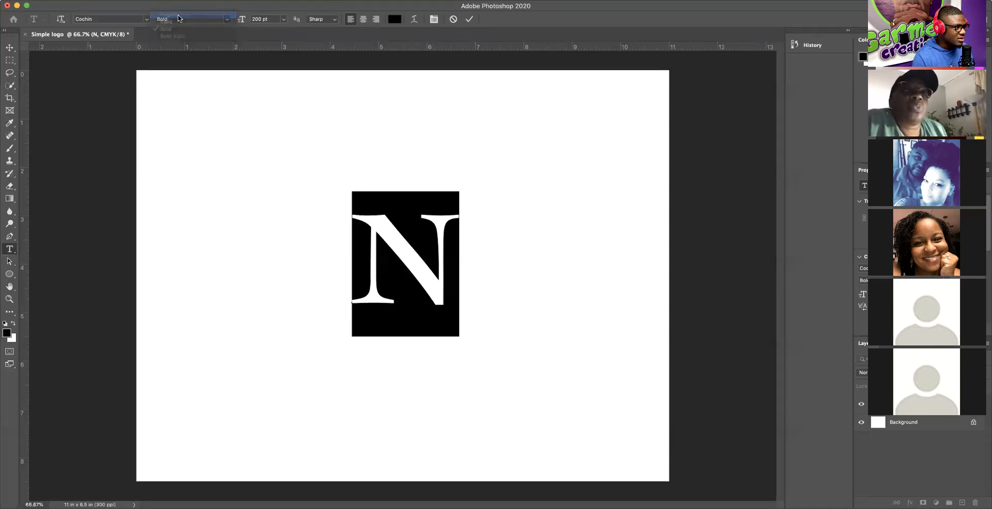
pyautogui.click(227, 20)
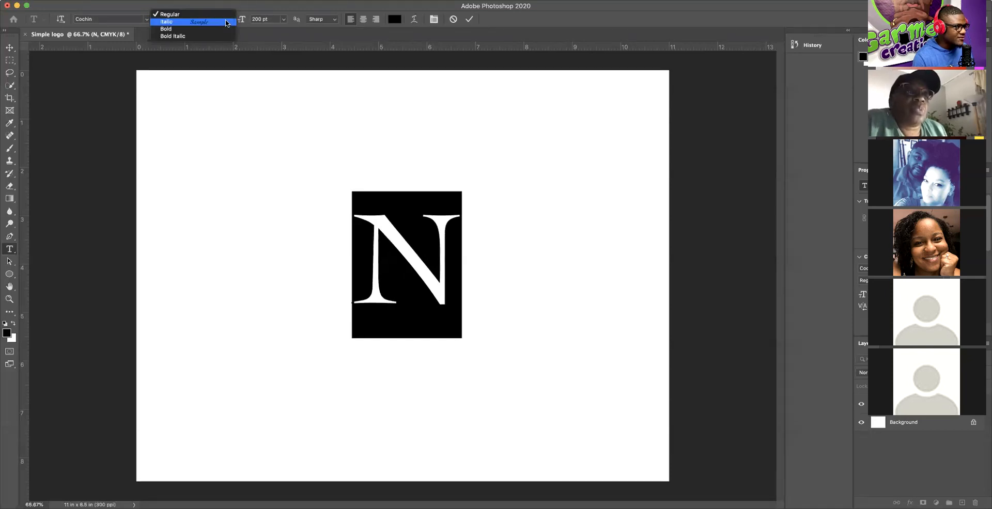
pyautogui.click(168, 23)
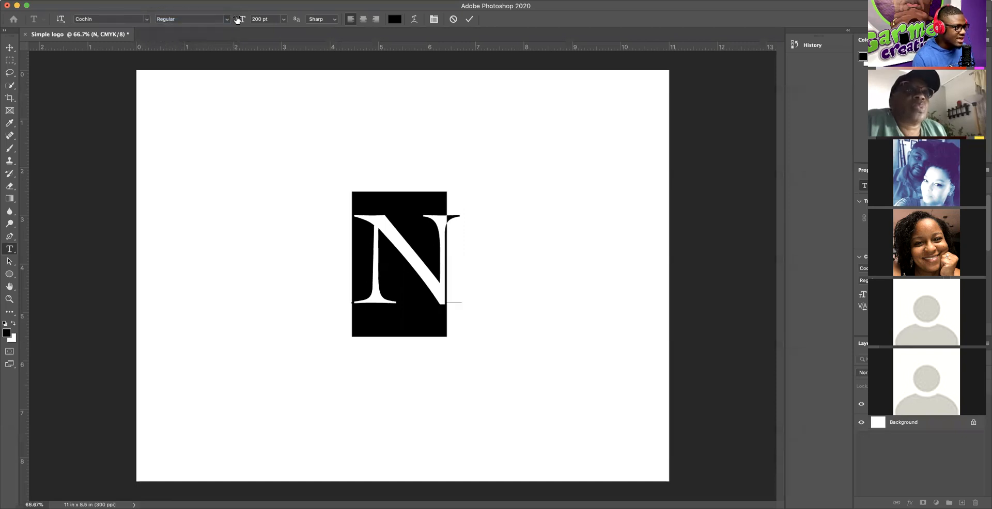
pyautogui.click(160, 20)
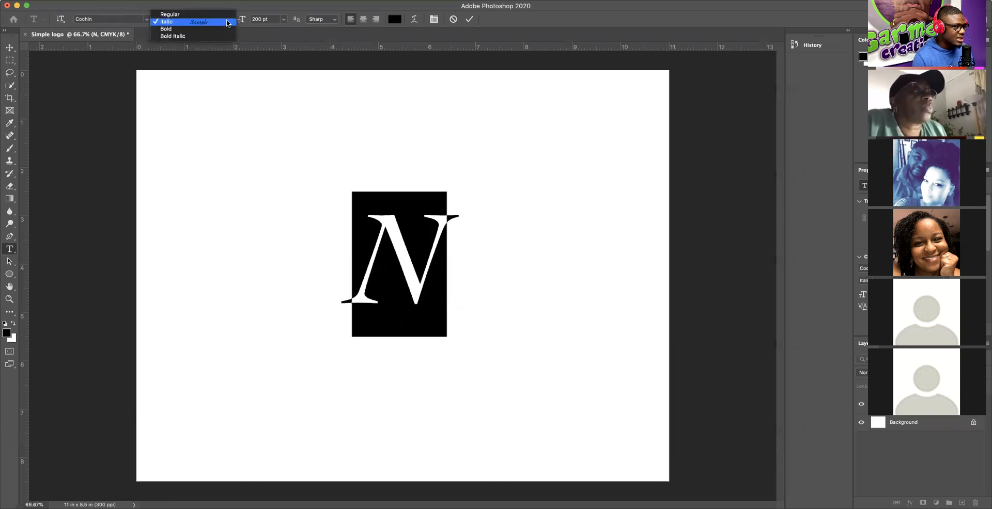
pyautogui.click(169, 30)
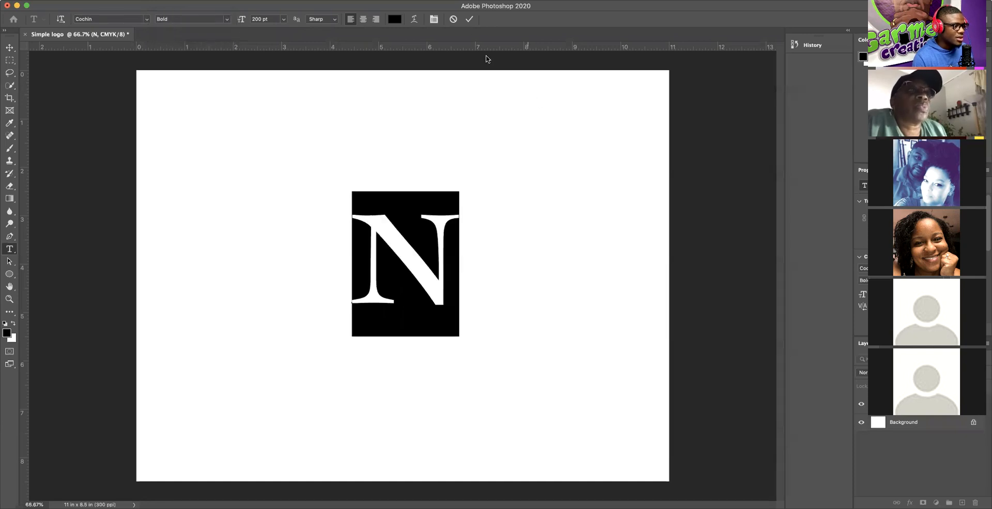
pyautogui.click(470, 19)
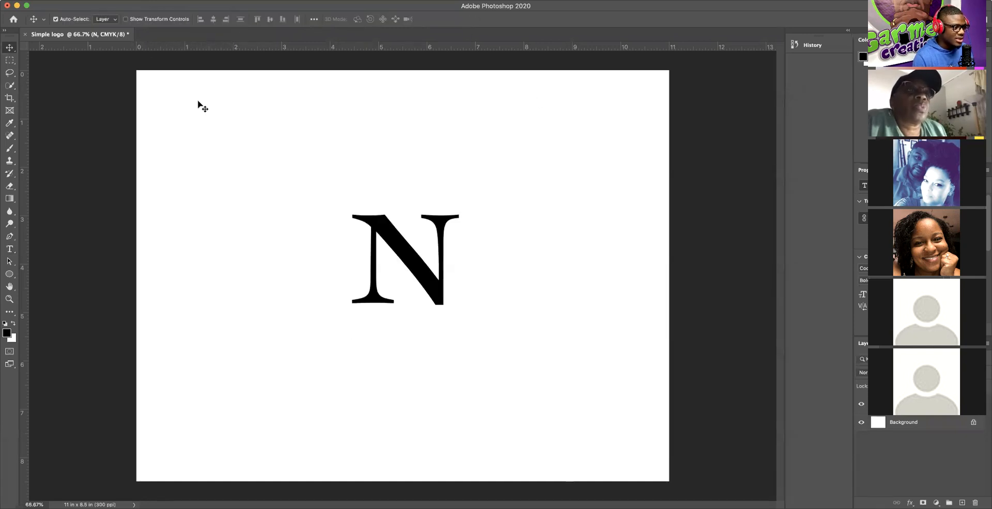
# Step: Dismiss the locked Background layer warnings and drag the N up and to the left
pyautogui.moveTo(421, 279)
pyautogui.mouseDown()
pyautogui.moveTo(371, 285)
pyautogui.moveTo(435, 298)
pyautogui.moveTo(419, 293)
pyautogui.mouseUp()
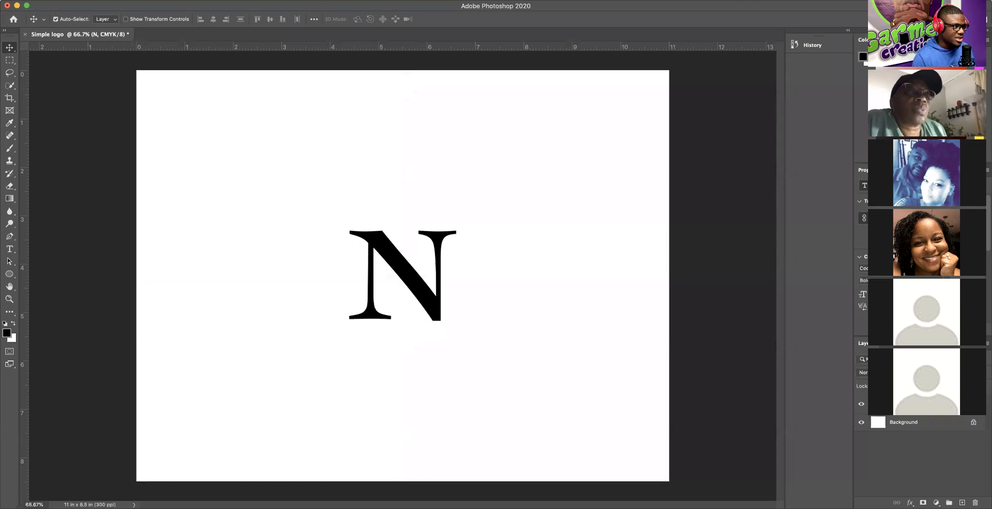
pyautogui.click(913, 427)
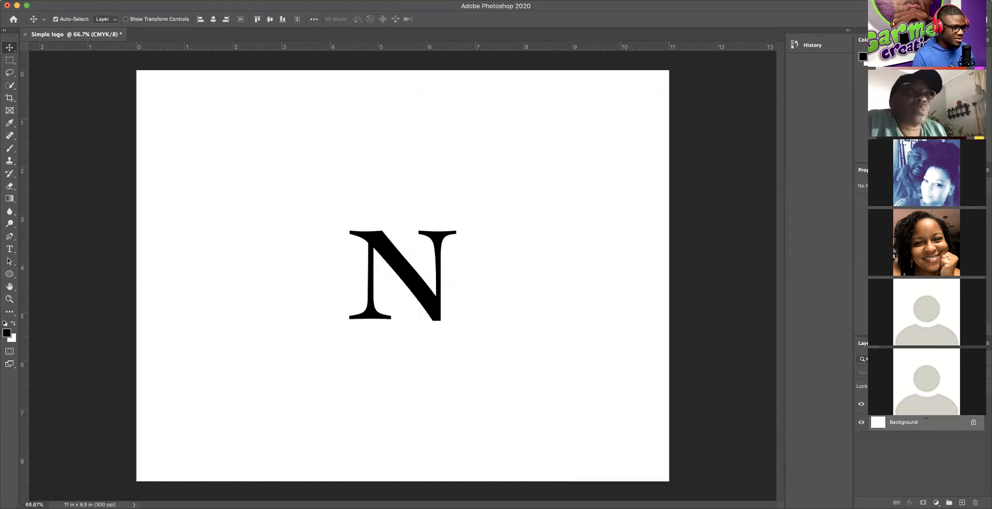
pyautogui.click(913, 405)
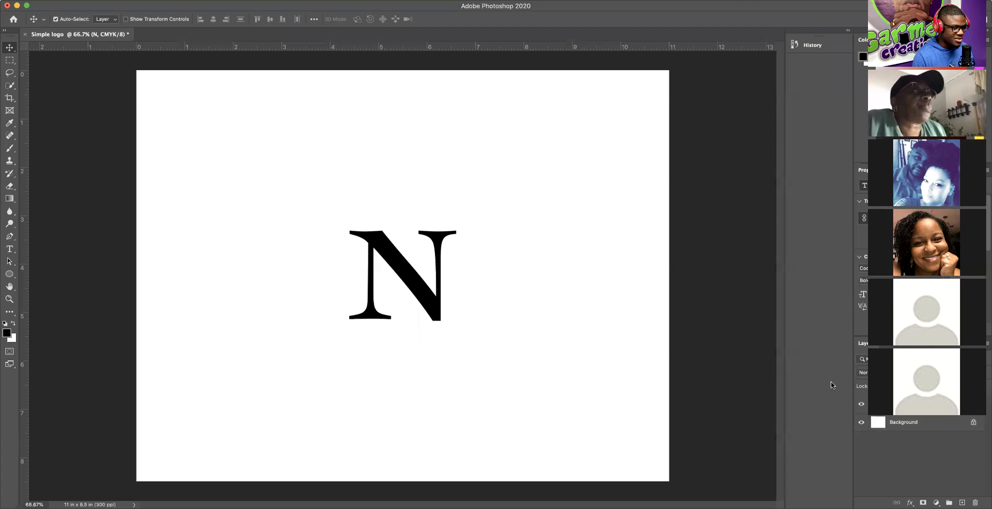
pyautogui.click(909, 430)
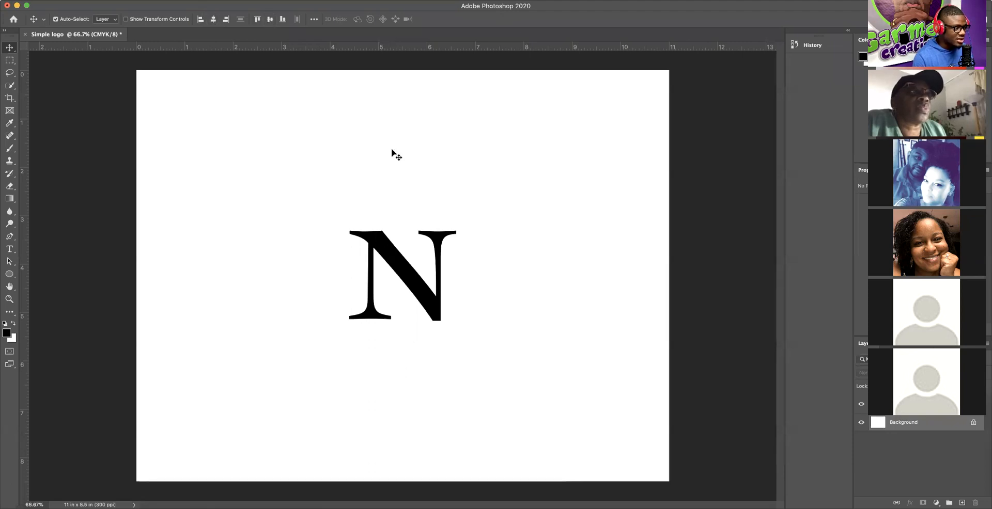
pyautogui.click(392, 256)
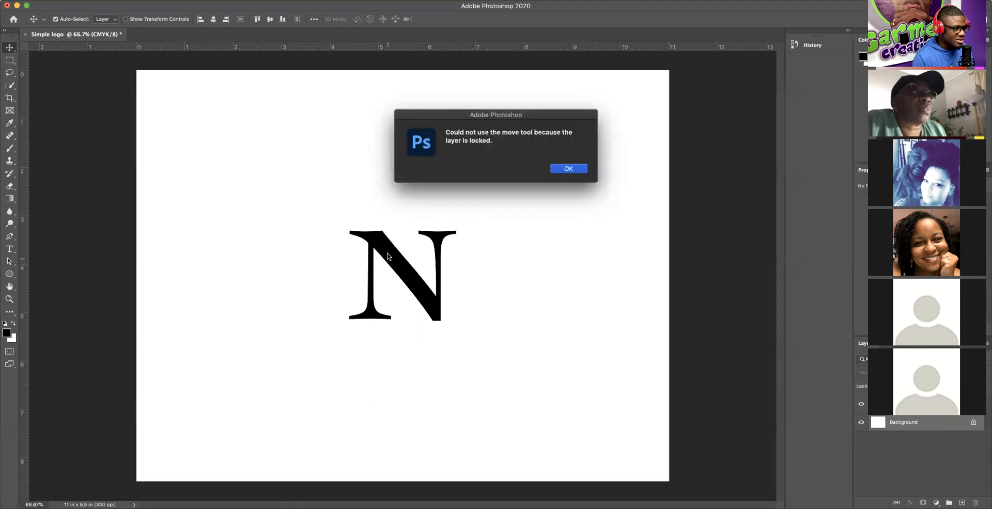
pyautogui.click(568, 170)
pyautogui.click(391, 256)
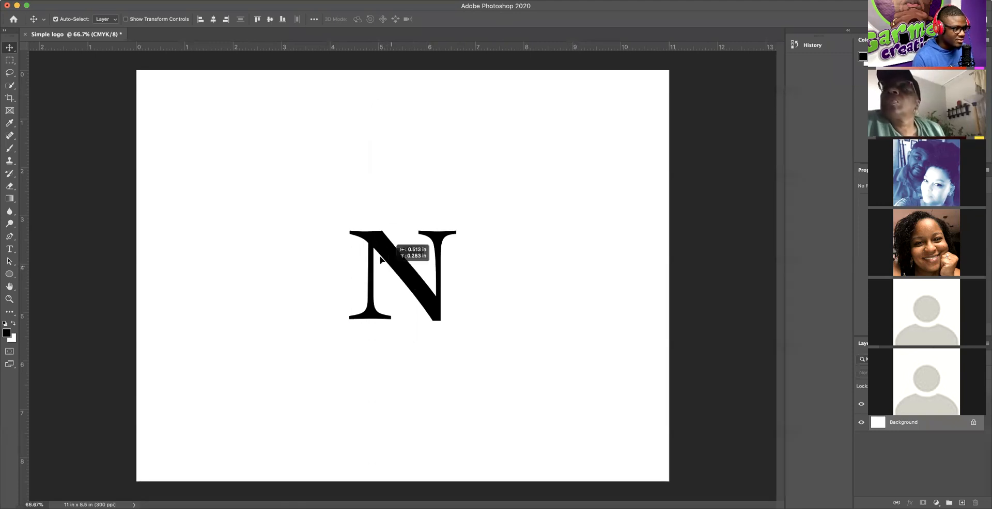
pyautogui.click(572, 170)
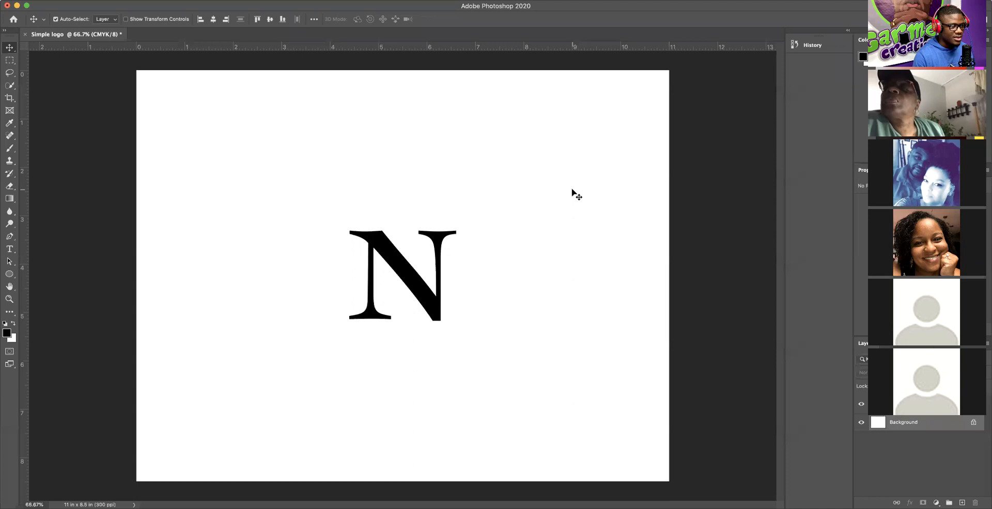
pyautogui.click(891, 441)
pyautogui.moveTo(400, 248); pyautogui.dragTo(341, 181)
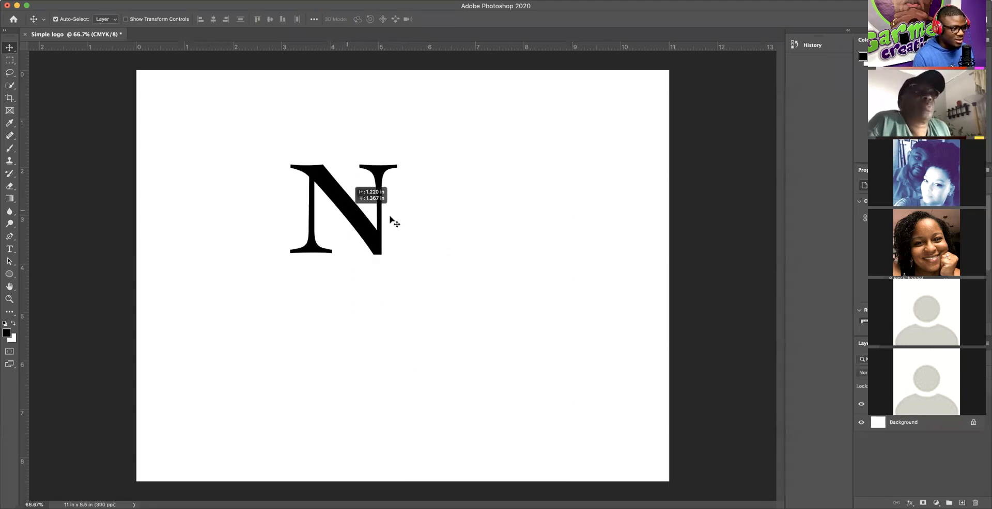
pyautogui.click(898, 423)
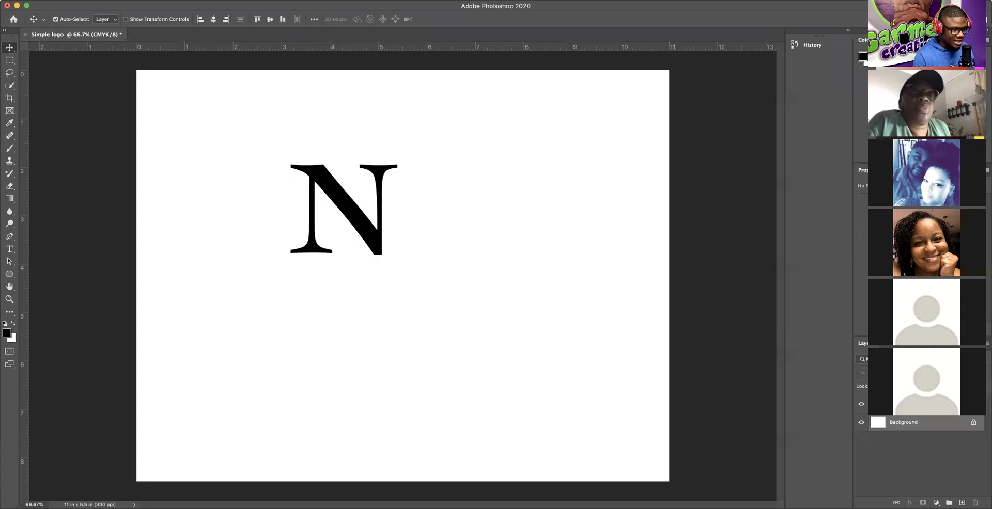
# Step: Align the N to the canvas horizontal and vertical centres, then select only the N layer
pyautogui.click(214, 19)
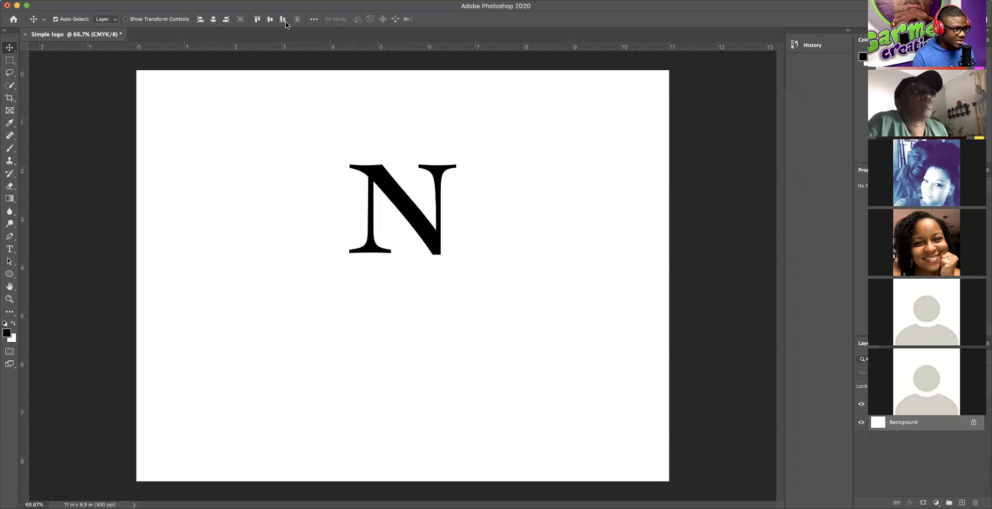
pyautogui.click(270, 20)
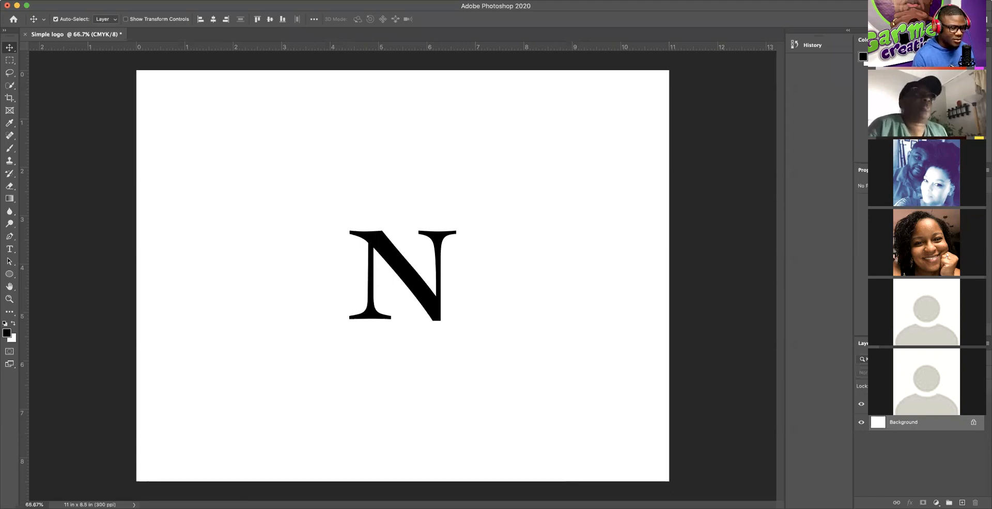
pyautogui.click(911, 404)
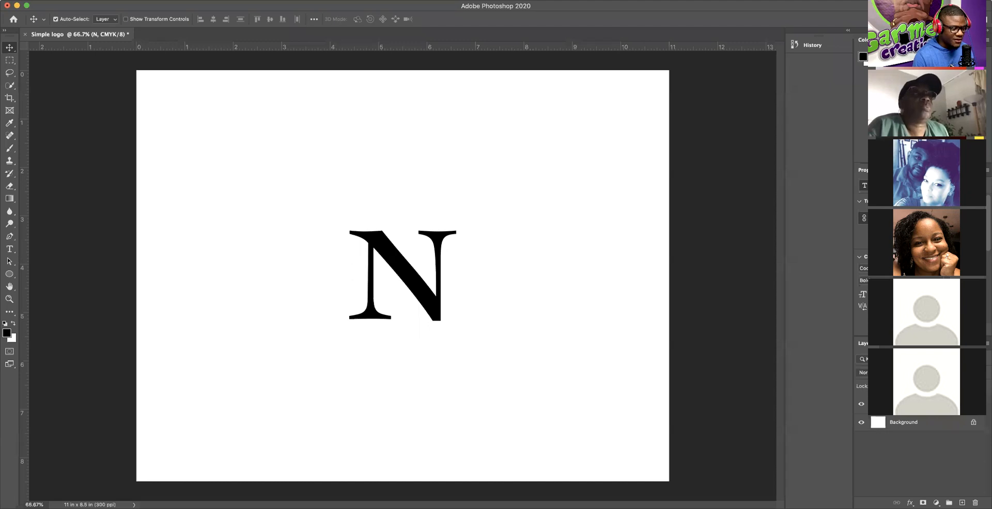
pyautogui.click(908, 426)
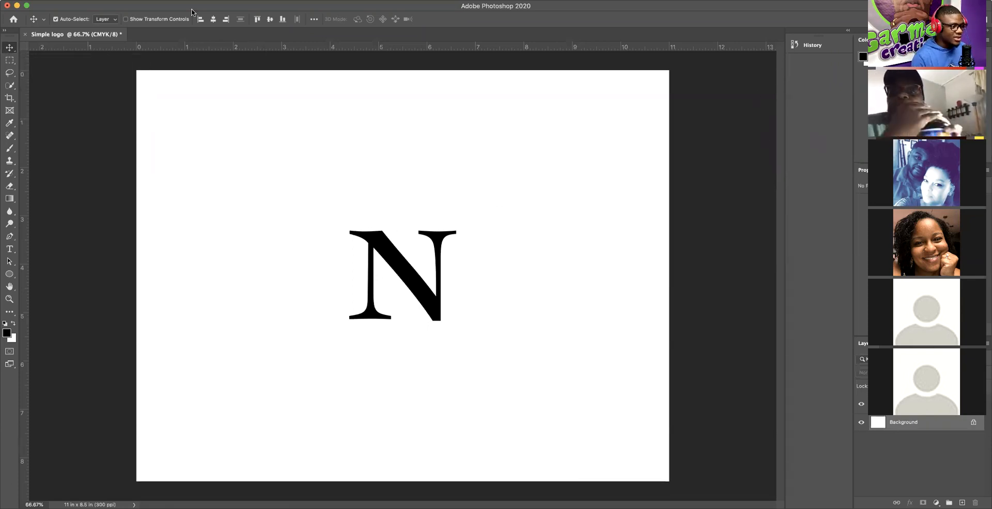
pyautogui.click(343, 150)
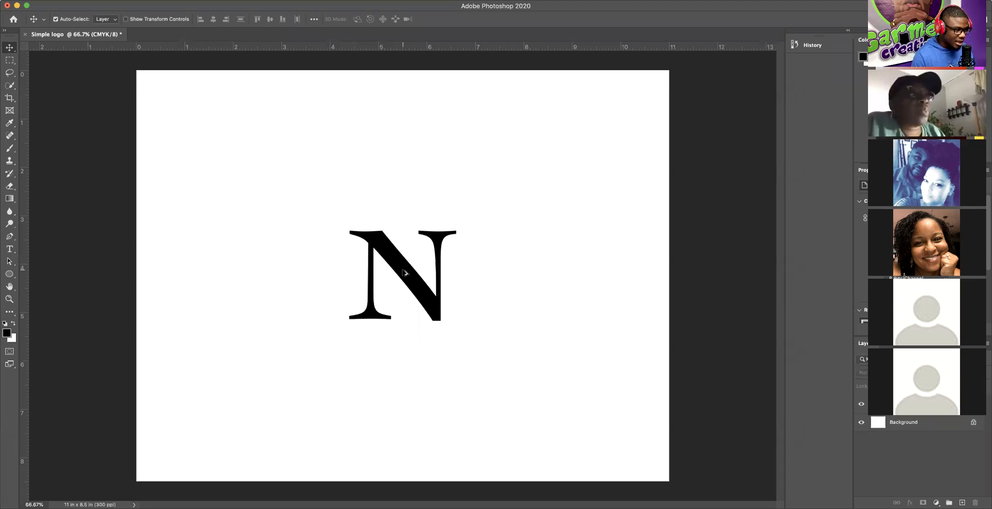
# Step: Alt-drag the N to the right to place an identical copy, forming NN
pyautogui.moveTo(404, 273); pyautogui.dragTo(525, 275)
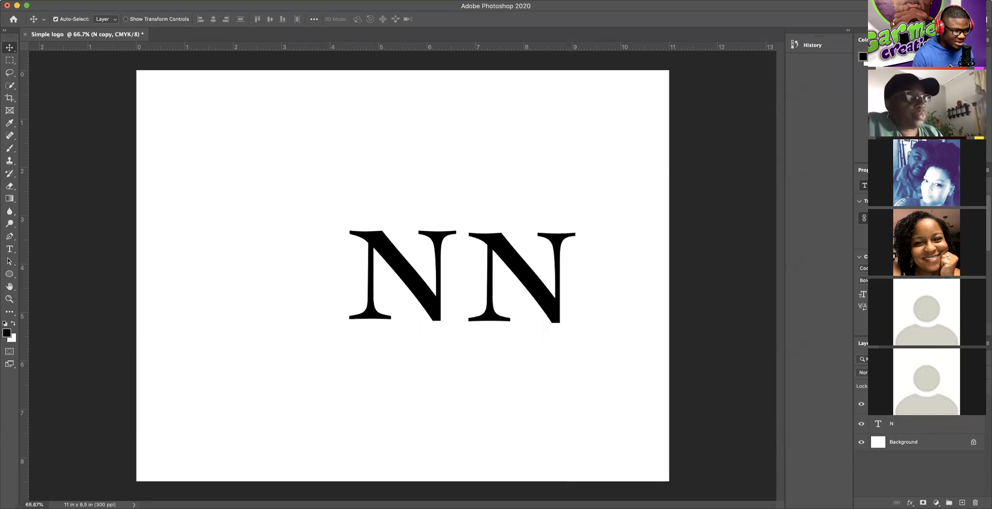
# Step: Retype the right-hand N copy as R and commit it, so the canvas reads NR
pyautogui.doubleClick(527, 282)
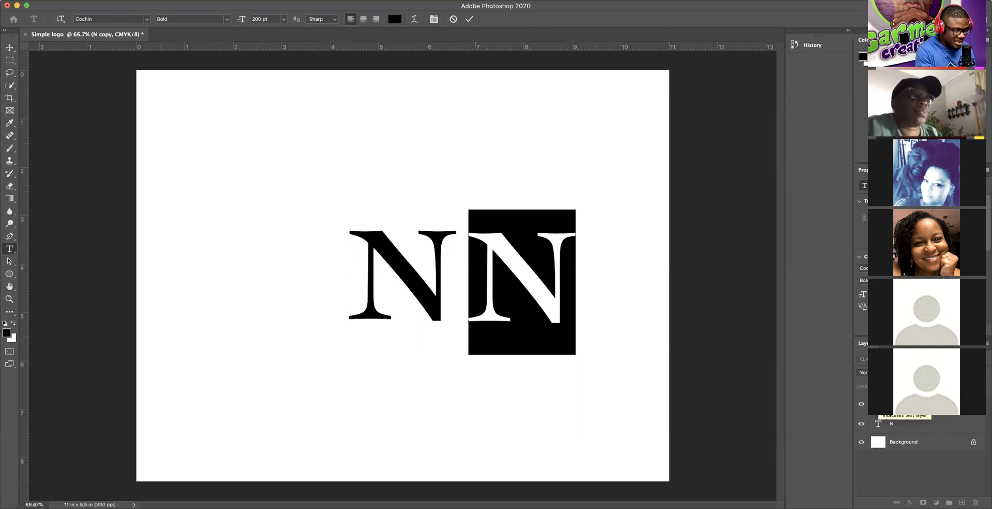
pyautogui.write('R')
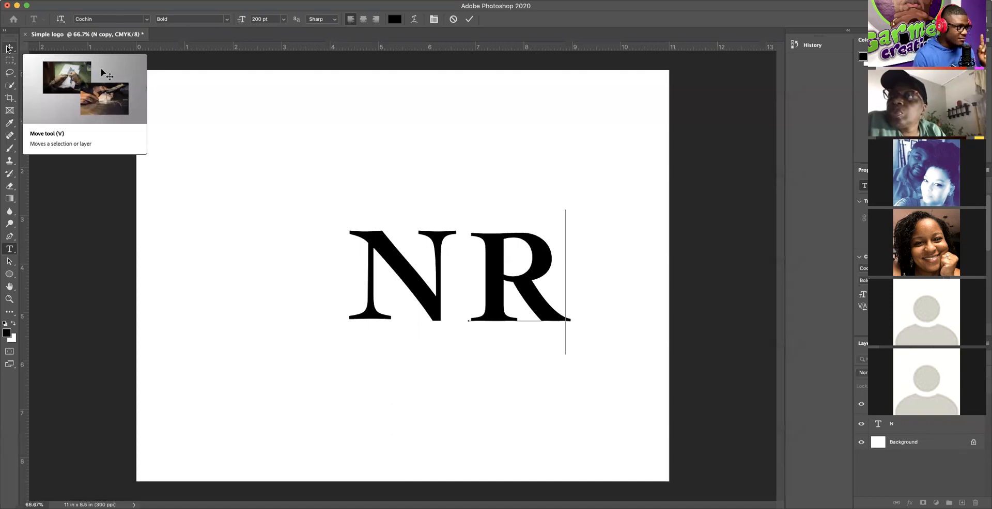
pyautogui.click(7, 48)
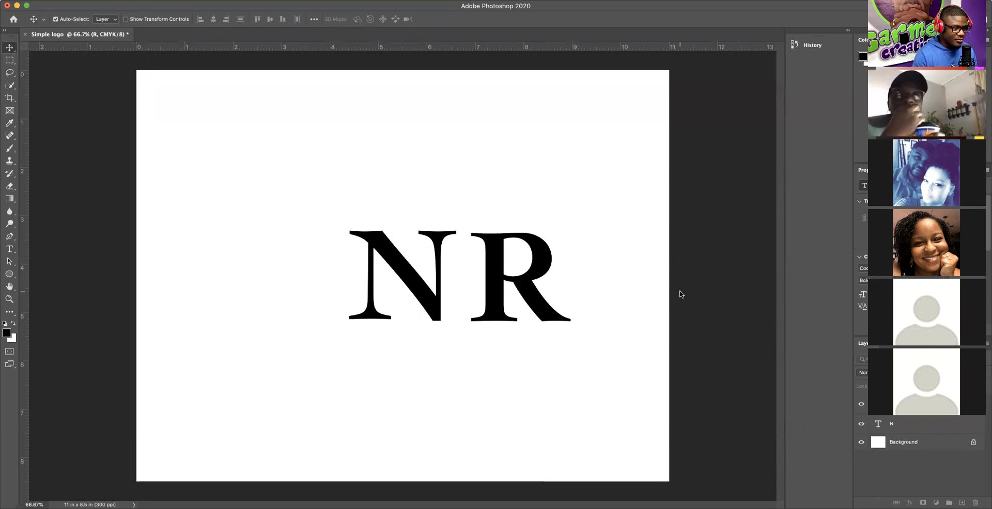
# Step: Drag the R over the N, then drop the R layer into the Layers panel trash
pyautogui.moveTo(497, 283); pyautogui.dragTo(453, 310)
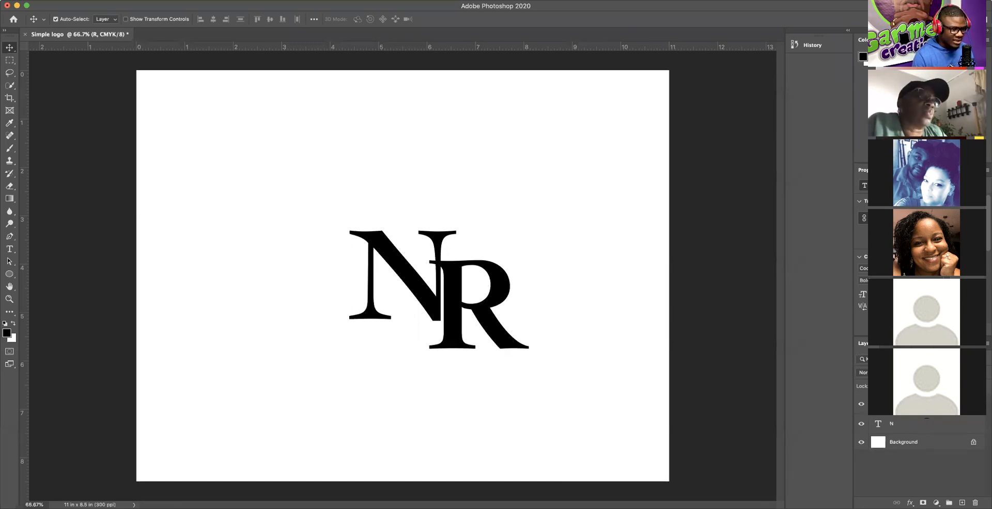
pyautogui.moveTo(904, 405); pyautogui.dragTo(974, 502)
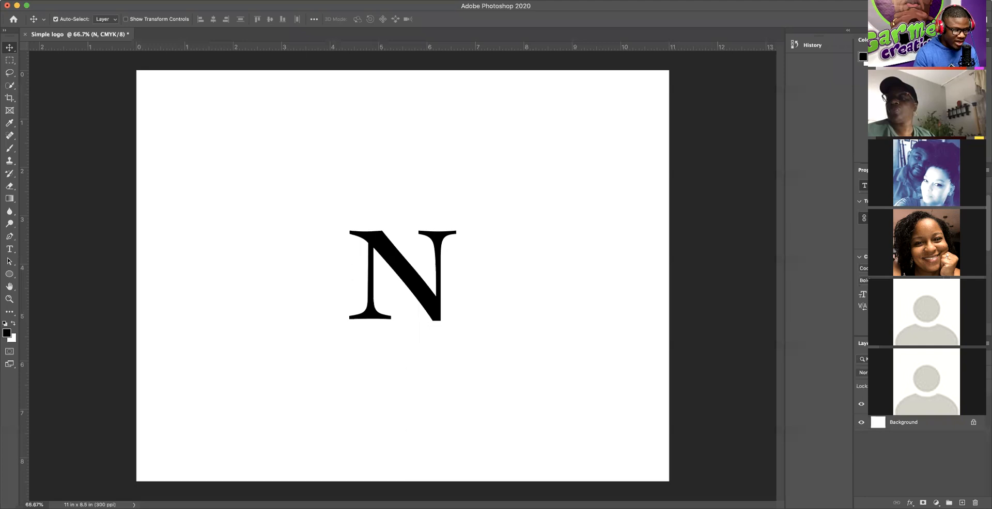
# Step: Duplicate the N layer from its context menu, creating an 'N copy' layer
pyautogui.rightClick(950, 405)
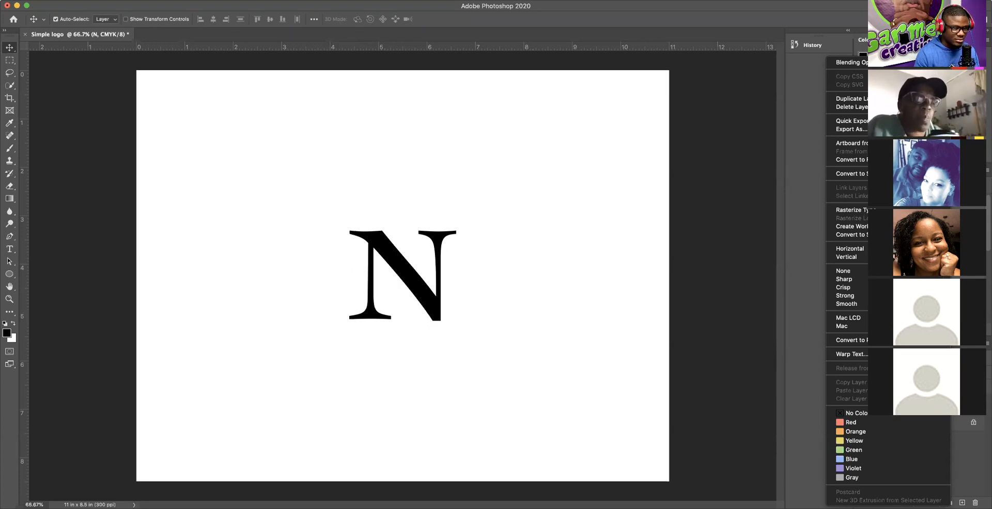
pyautogui.click(851, 98)
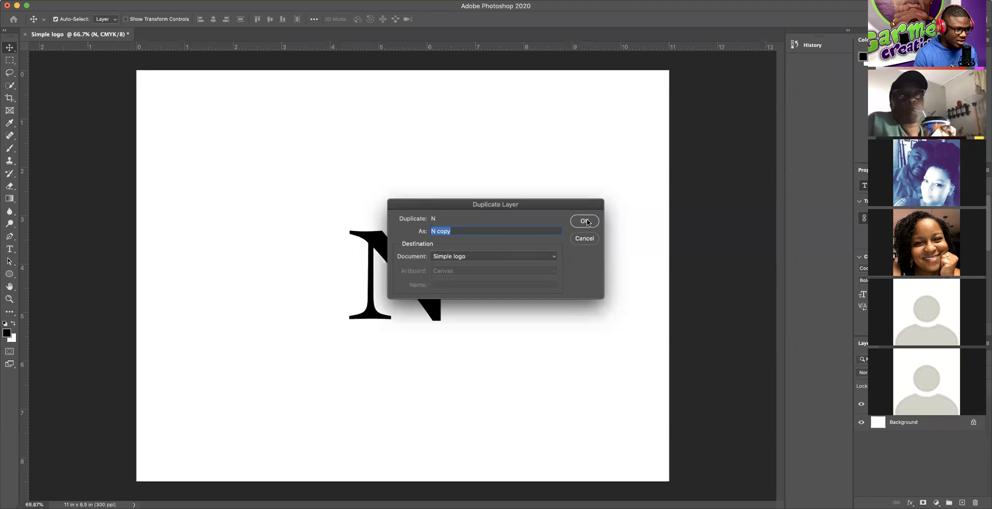
pyautogui.click(586, 222)
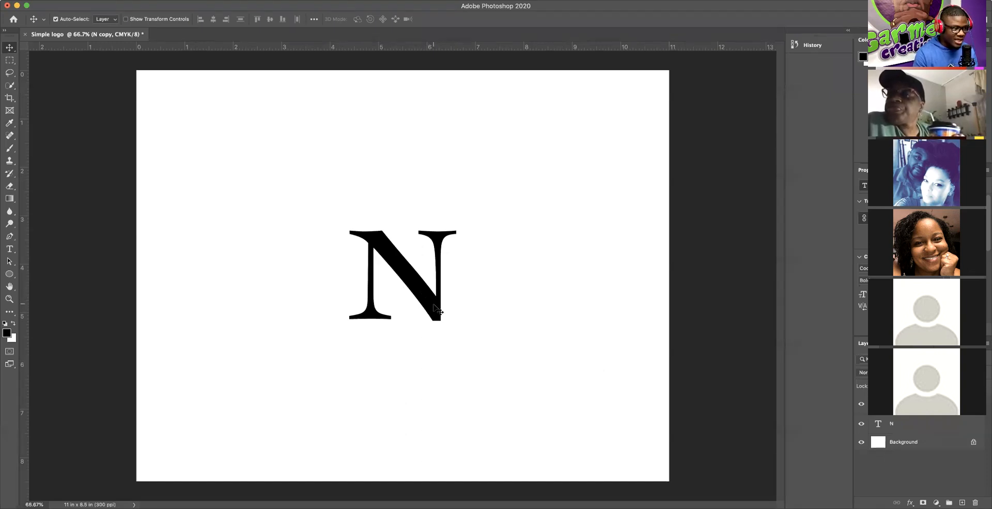
# Step: Move the N copy right of the original and retype it as a committed R
pyautogui.moveTo(433, 308); pyautogui.dragTo(552, 318)
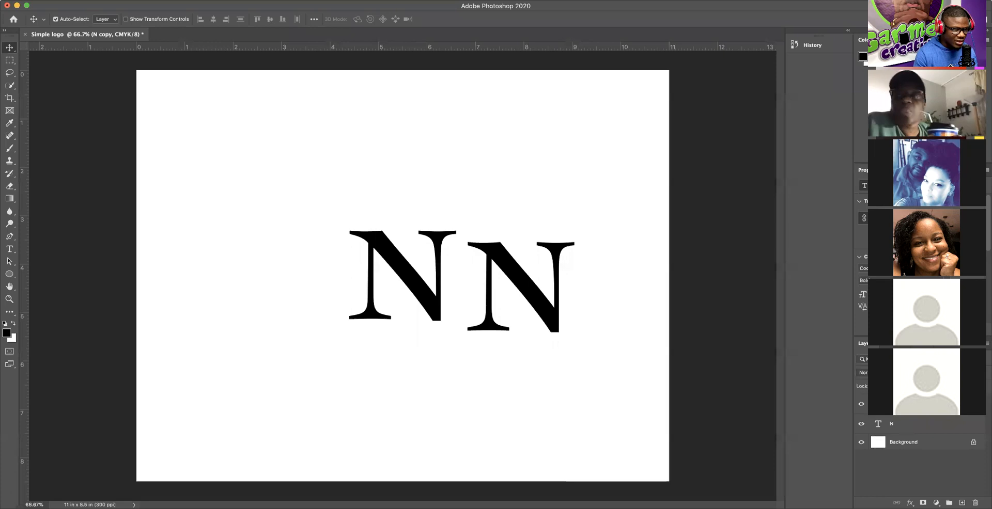
pyautogui.doubleClick(877, 405)
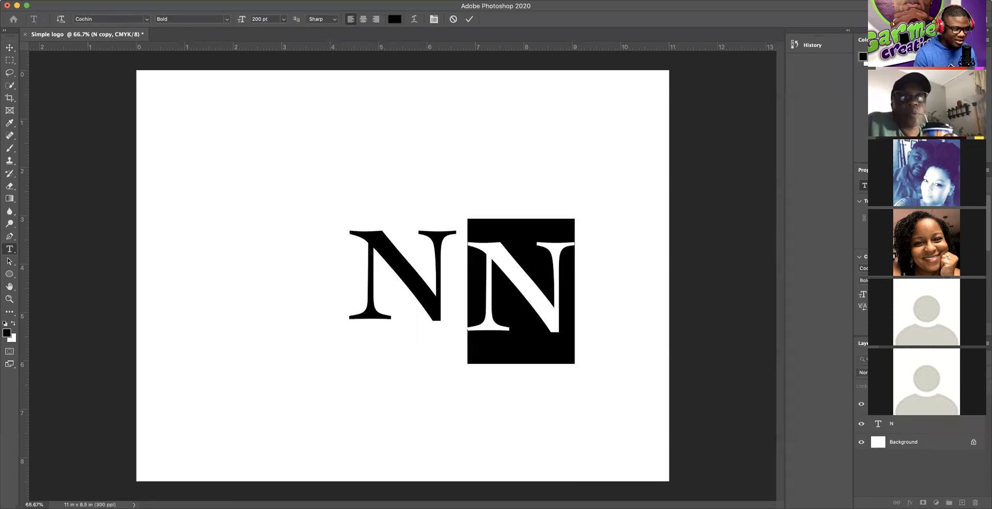
pyautogui.write('R')
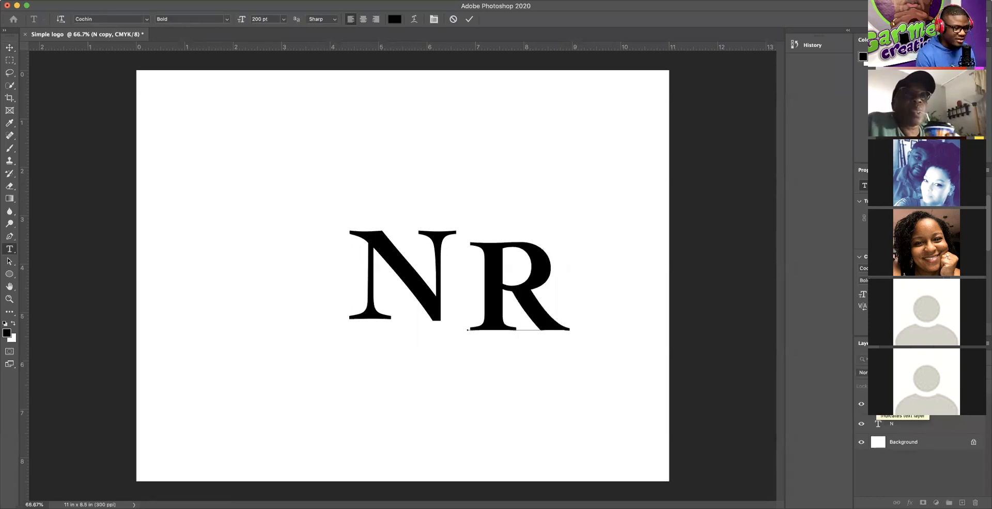
pyautogui.click(469, 20)
pyautogui.press('v')
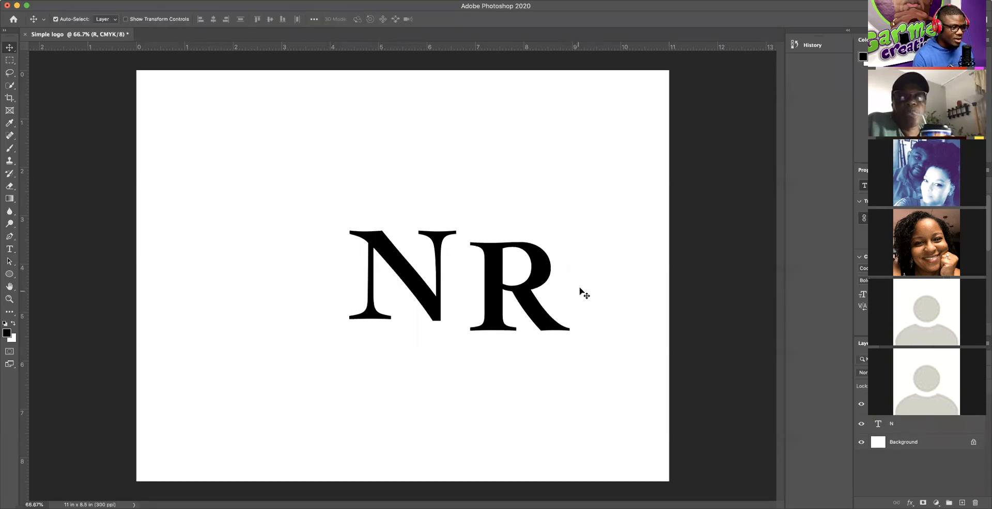
pyautogui.moveTo(549, 324); pyautogui.dragTo(507, 325)
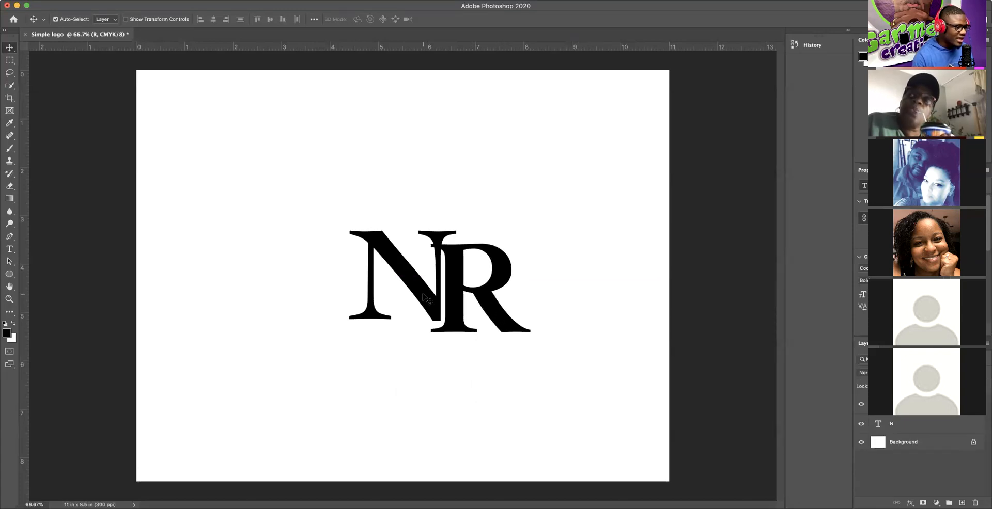
pyautogui.moveTo(425, 298); pyautogui.dragTo(435, 240)
pyautogui.press('super+z')
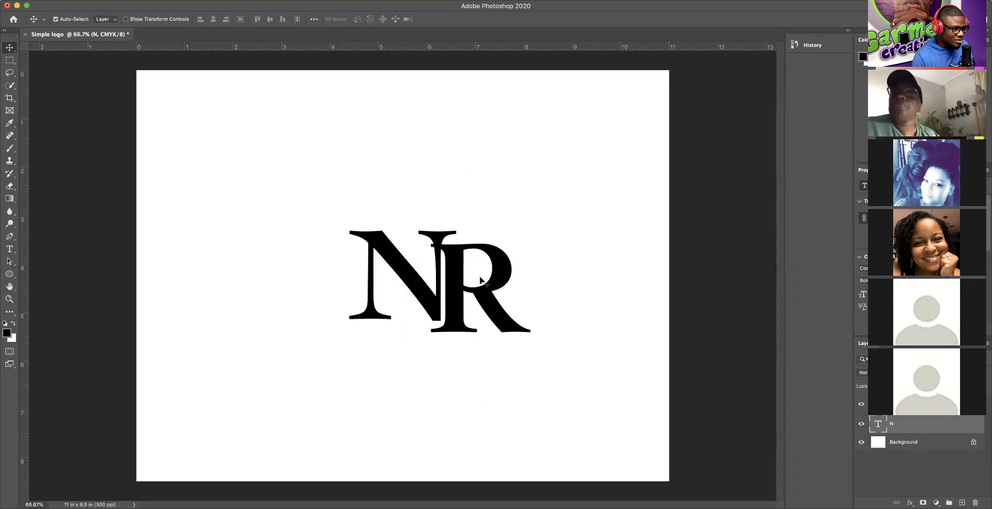
pyautogui.moveTo(494, 305)
pyautogui.mouseDown()
pyautogui.moveTo(489, 355)
pyautogui.moveTo(494, 310)
pyautogui.moveTo(494, 318)
pyautogui.moveTo(353, 304)
pyautogui.moveTo(494, 308)
pyautogui.mouseUp()
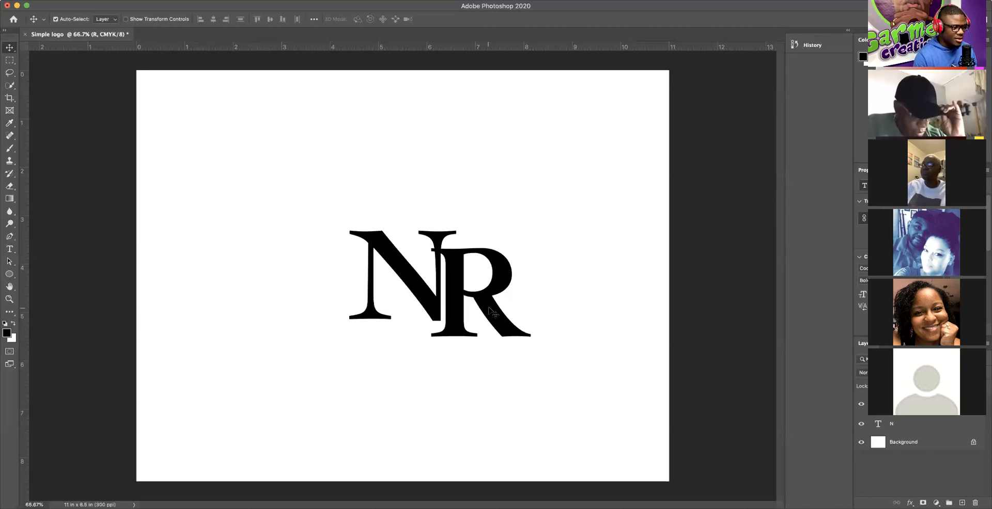
# Step: Drop the R about 0.95 in lower so its top tucks under the N's right side, then reselect the R layer
pyautogui.moveTo(485, 303); pyautogui.dragTo(445, 352)
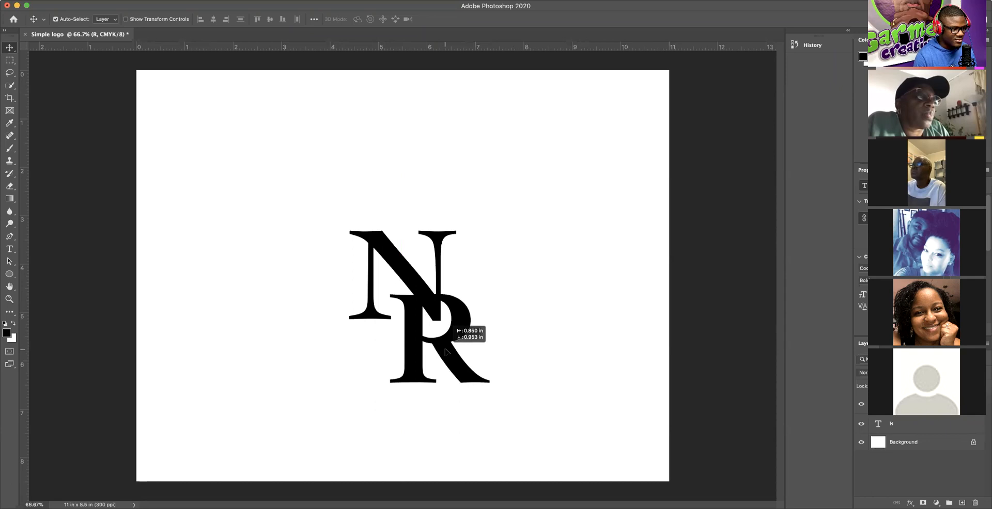
pyautogui.moveTo(445, 351); pyautogui.dragTo(446, 351)
pyautogui.click(476, 222)
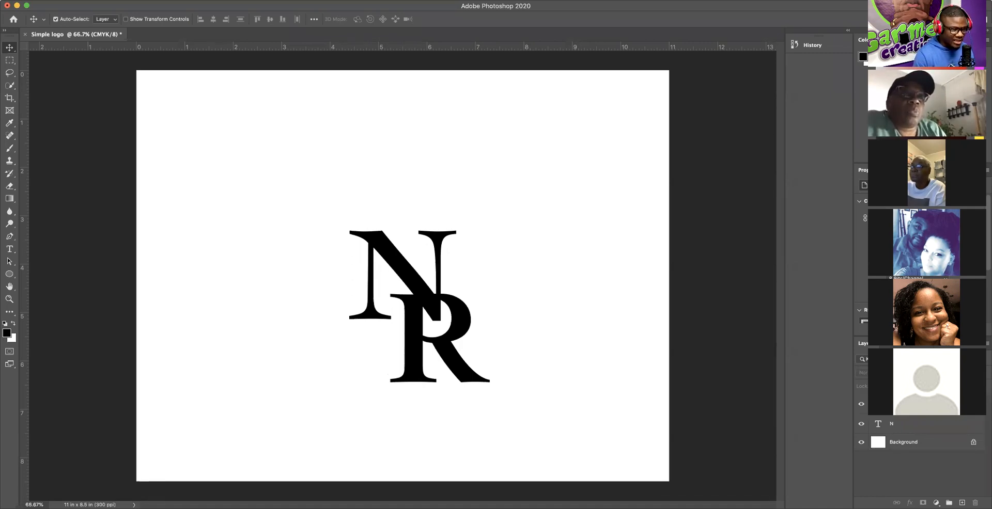
pyautogui.click(414, 345)
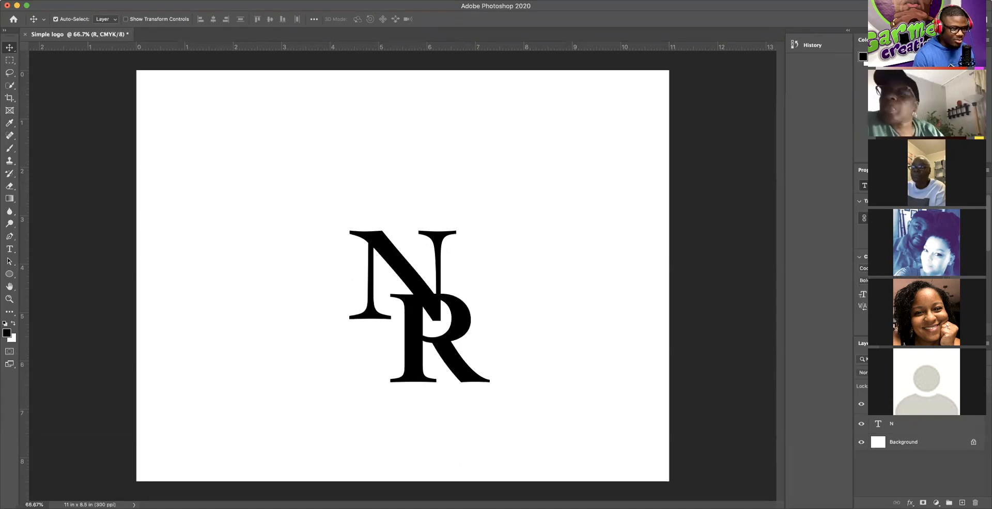
# Step: Select both the N and R text layers and bring up their layer options menu
pyautogui.keyDown('shift'); pyautogui.click(907, 424); pyautogui.keyUp('shift')
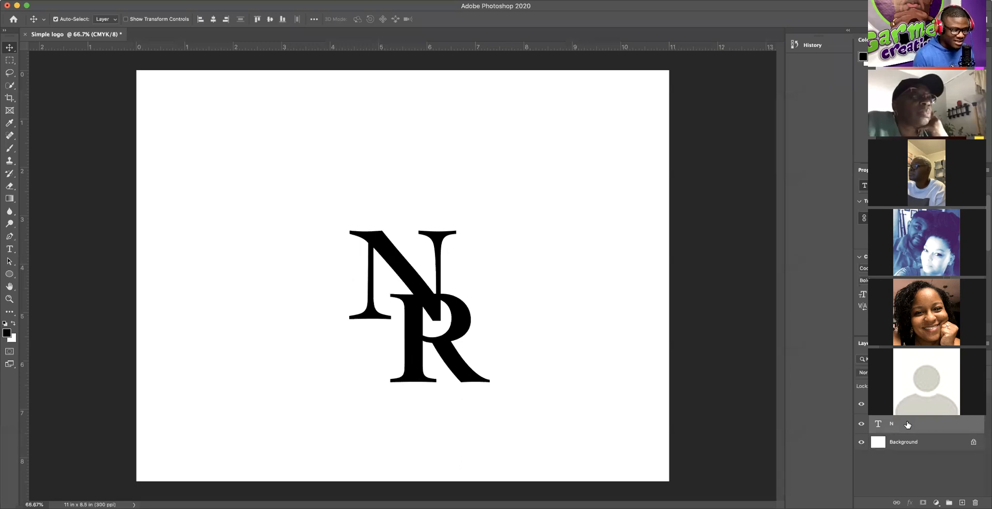
pyautogui.keyDown('super'); pyautogui.click(907, 426); pyautogui.keyUp('super')
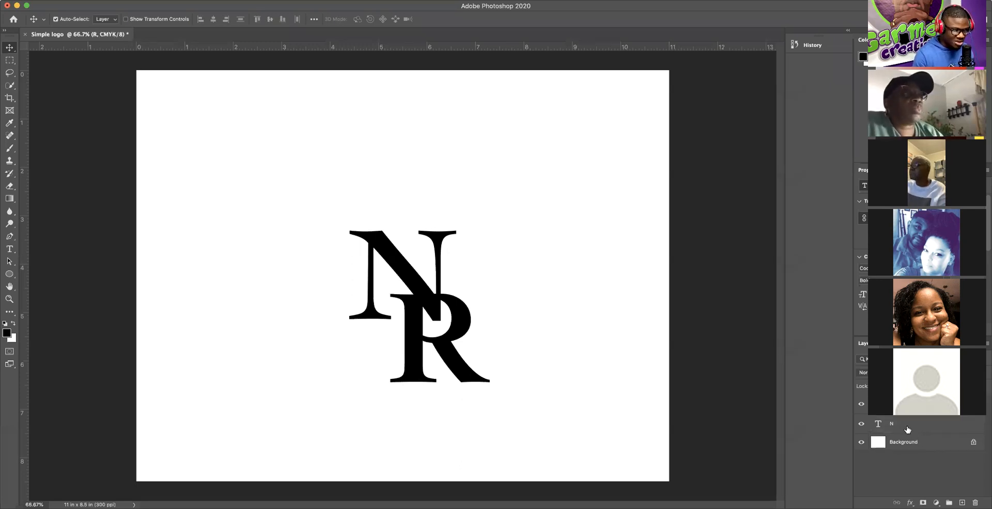
pyautogui.keyDown('super'); pyautogui.click(906, 427); pyautogui.keyUp('super')
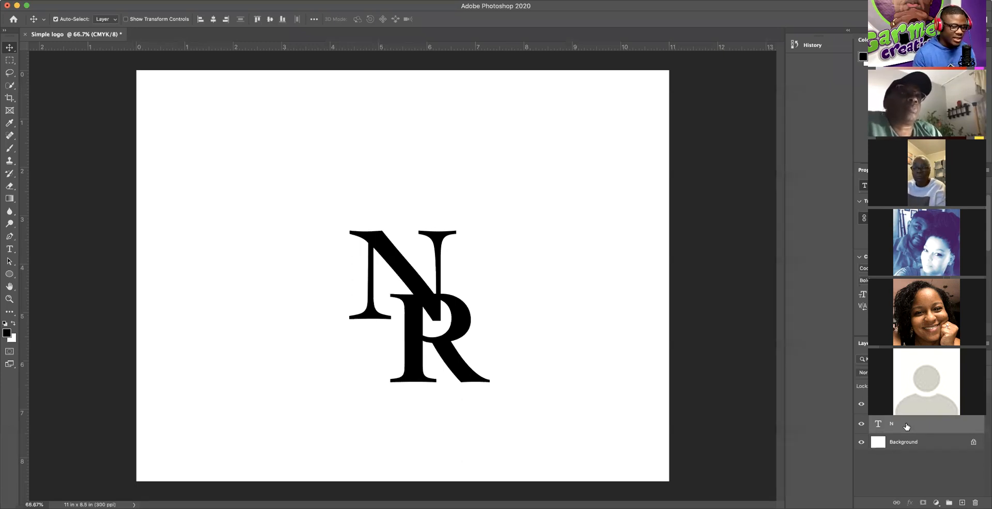
pyautogui.rightClick(939, 424)
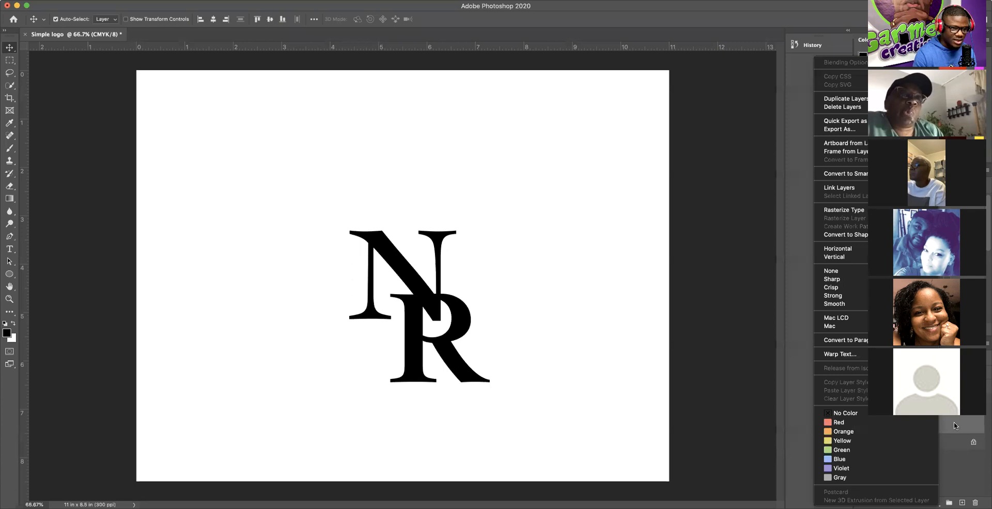
pyautogui.rightClick(955, 423)
pyautogui.rightClick(967, 422)
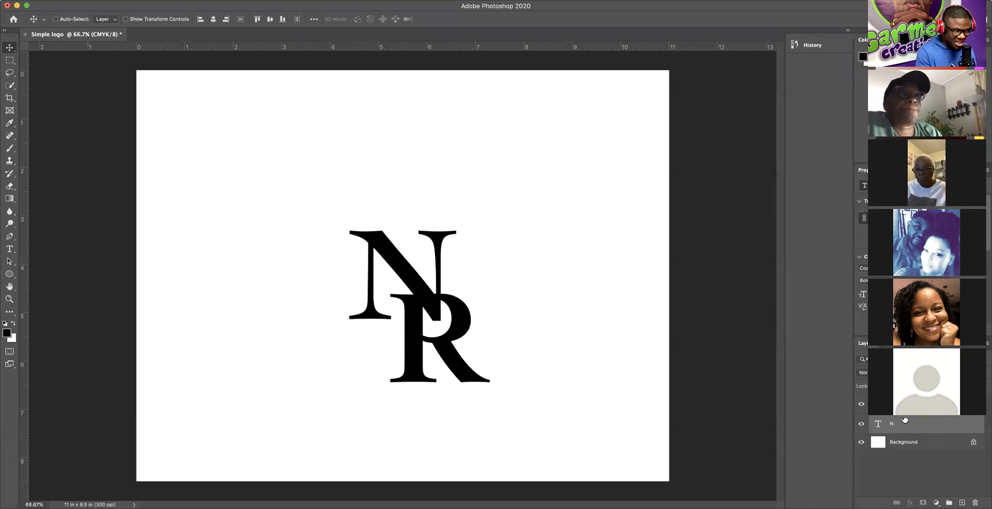
# Step: Group the N and R layers with Cmd+G and rename the group TEXT
pyautogui.press('super+g')
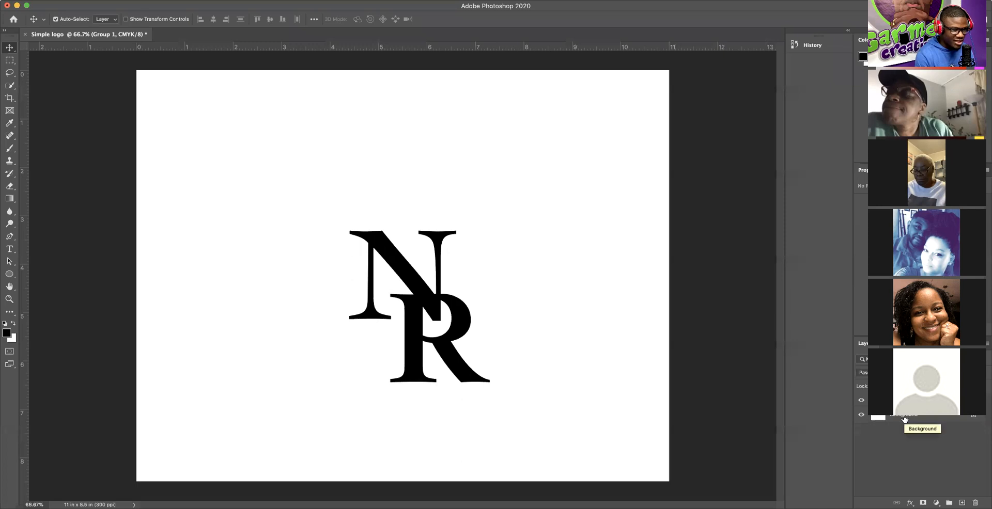
pyautogui.click(861, 401)
pyautogui.click(860, 401)
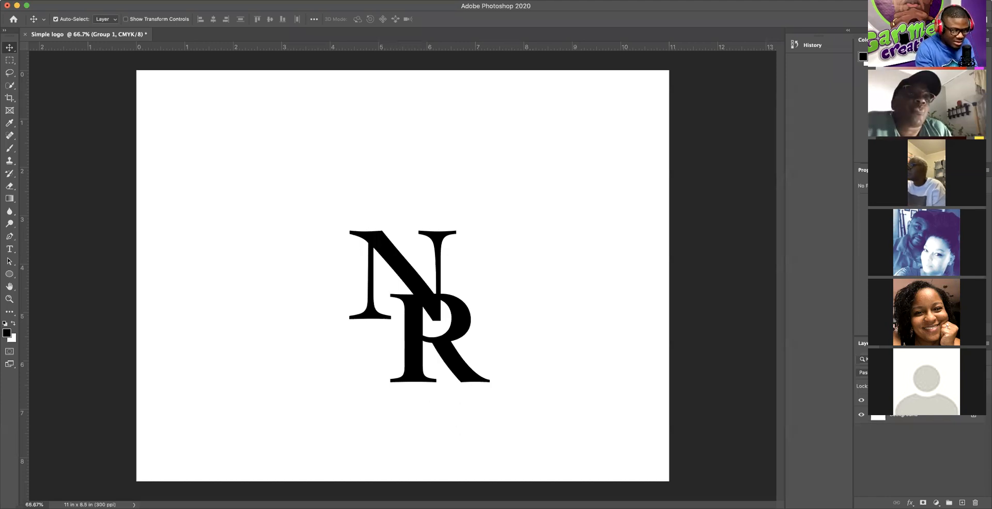
pyautogui.write('TEXT')
pyautogui.press('Return')
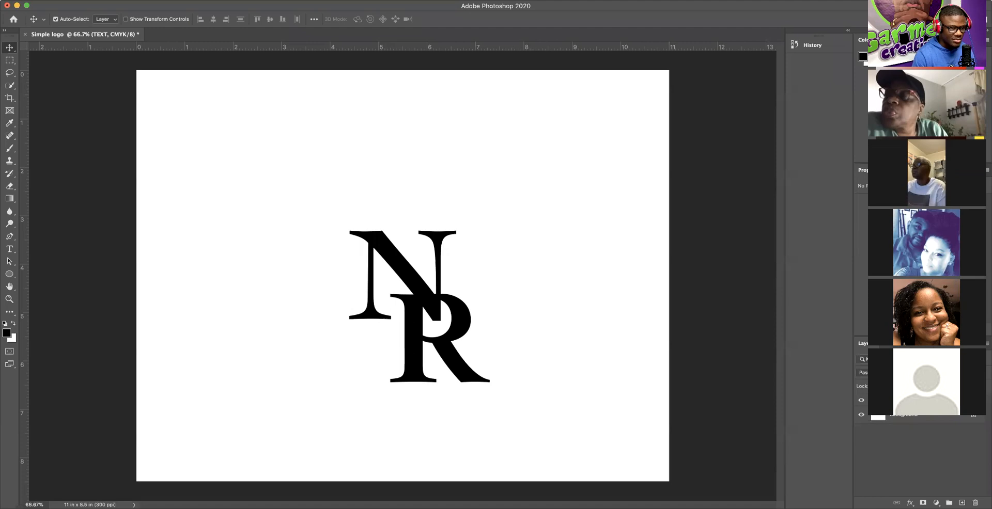
# Step: Toggle the TEXT group's visibility off and on to check its letters
pyautogui.click(861, 400)
pyautogui.click(861, 401)
pyautogui.click(861, 401)
pyautogui.click(861, 402)
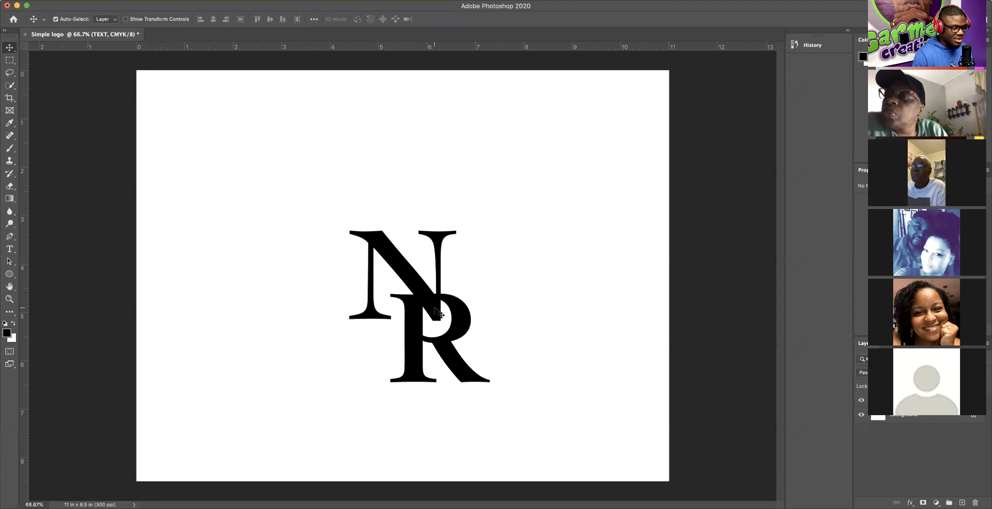
# Step: Duplicate the TEXT group as TEXT copy and select the new group
pyautogui.rightClick(944, 401)
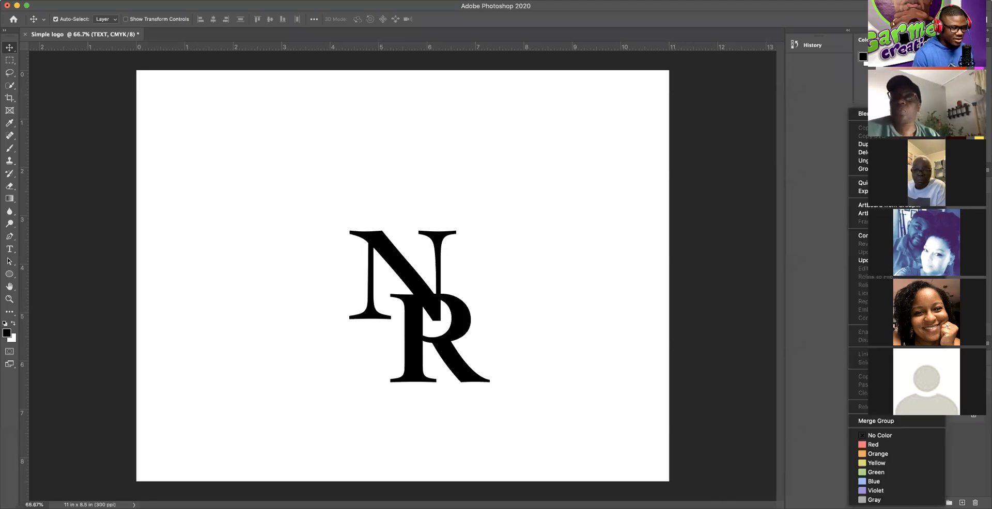
pyautogui.rightClick(961, 401)
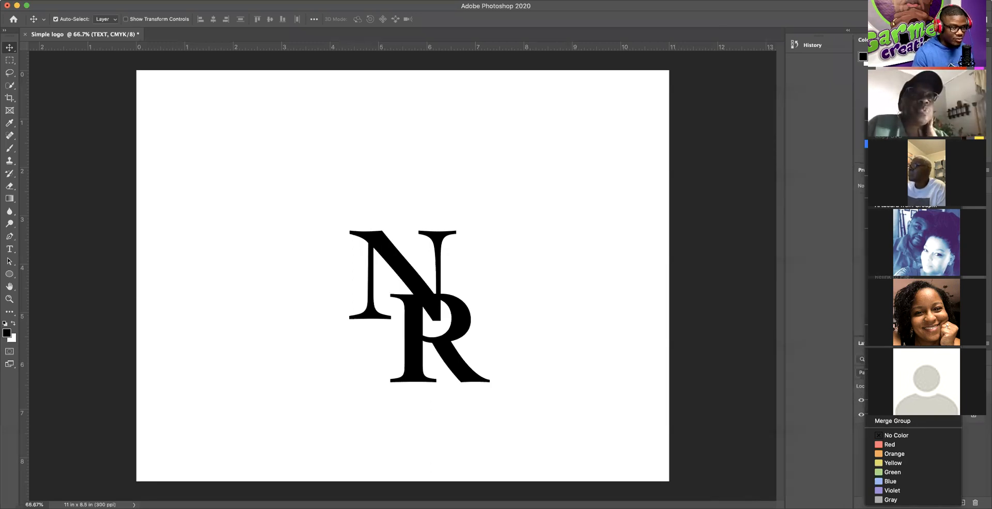
pyautogui.click(899, 144)
pyautogui.click(584, 222)
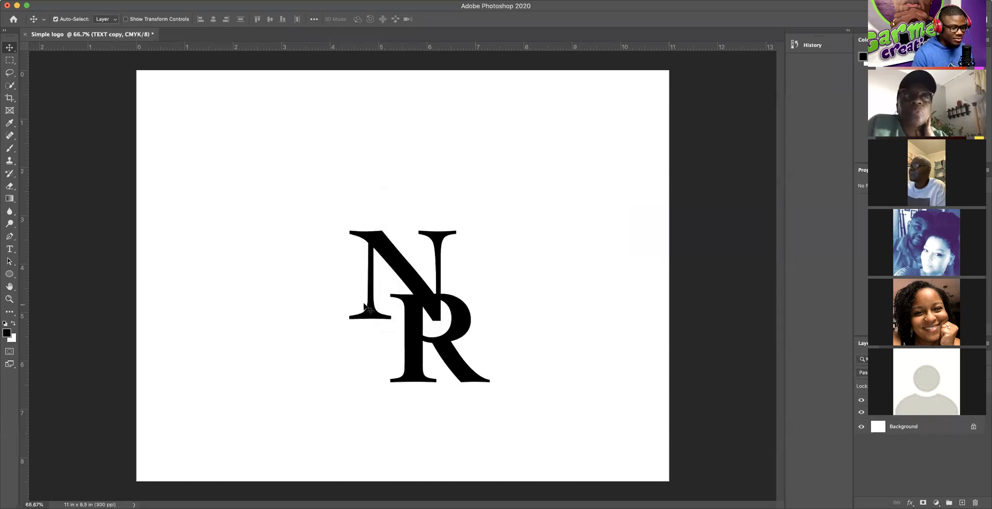
pyautogui.moveTo(431, 309); pyautogui.dragTo(275, 213)
pyautogui.press('super+z')
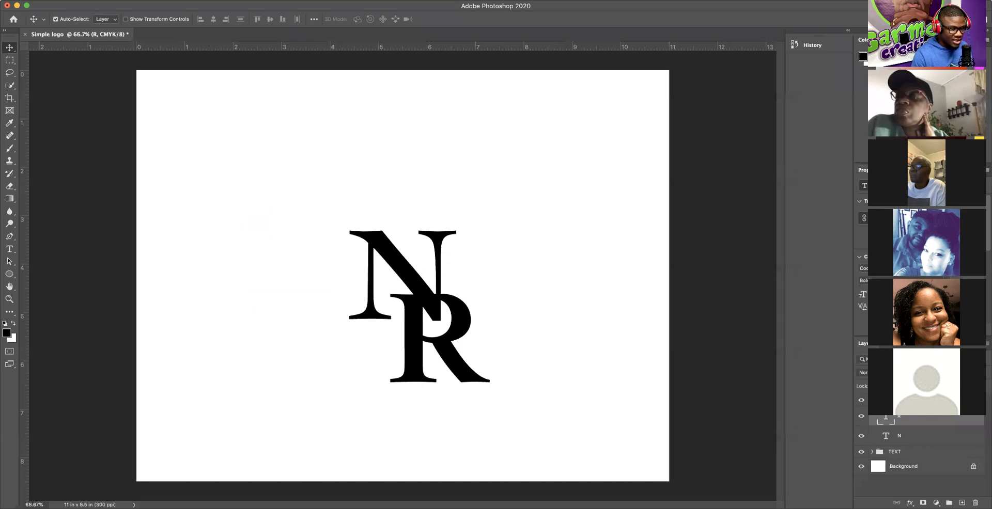
pyautogui.click(871, 400)
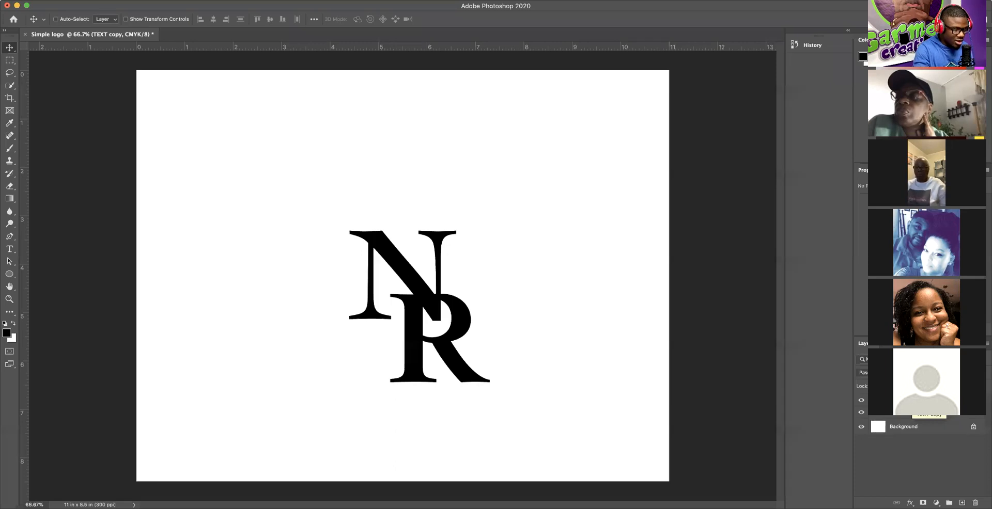
# Step: Free-transform the TEXT copy monogram into the canvas's top-left corner
pyautogui.press('super+t')
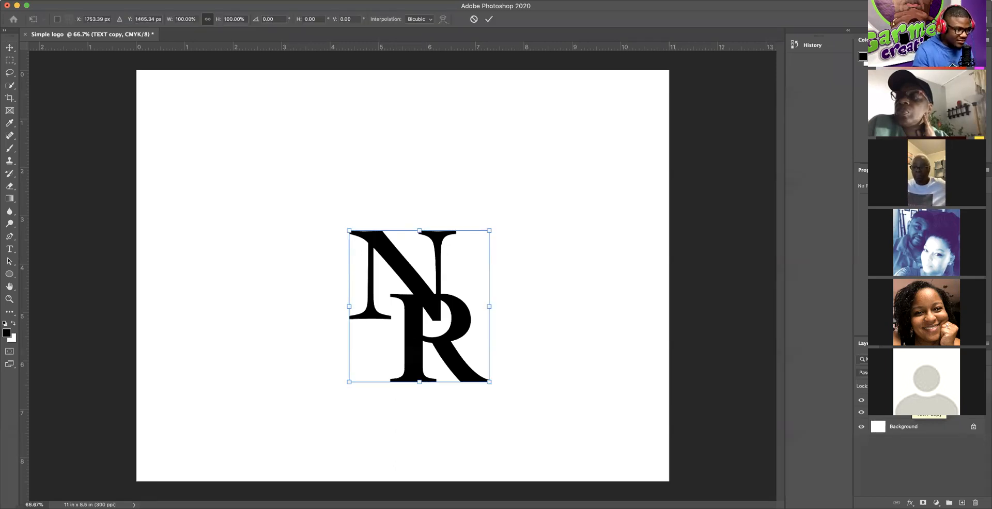
pyautogui.moveTo(353, 279); pyautogui.dragTo(219, 133)
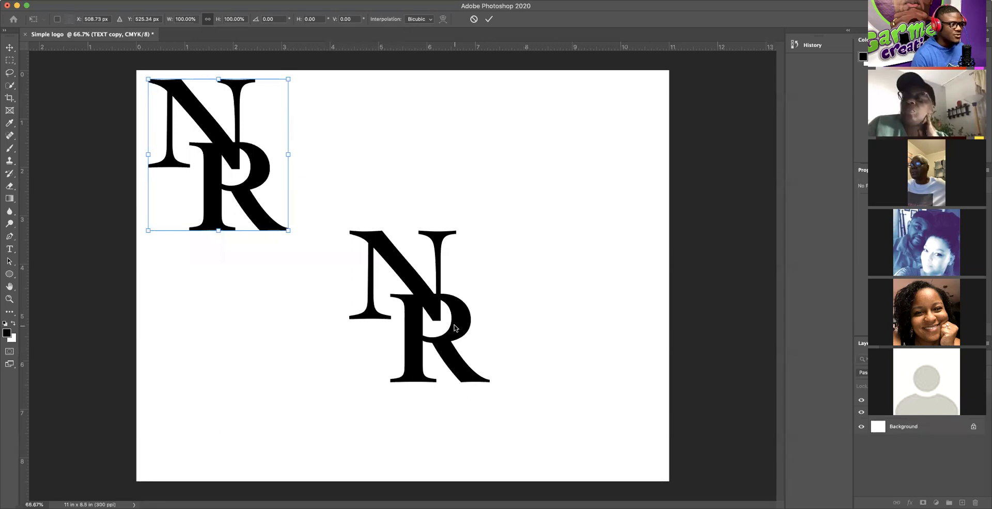
pyautogui.press('Return')
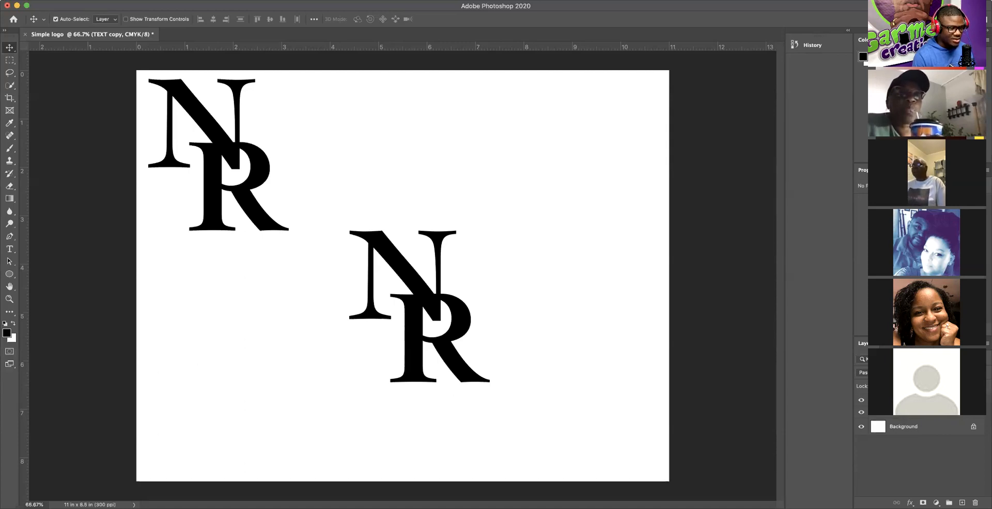
# Step: Inspect the TEXT copy group's letters, then put the top-left NR copy into Free Transform
pyautogui.click(872, 401)
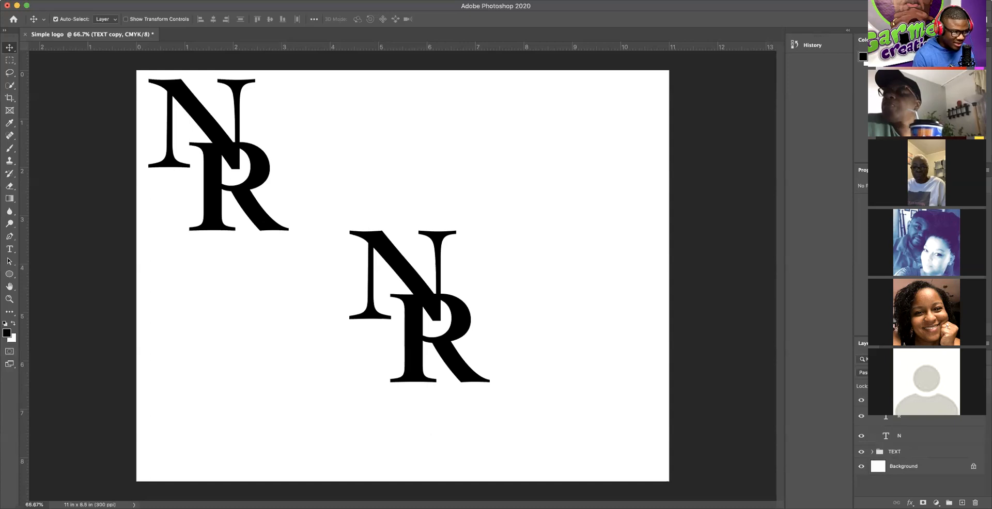
pyautogui.click(872, 401)
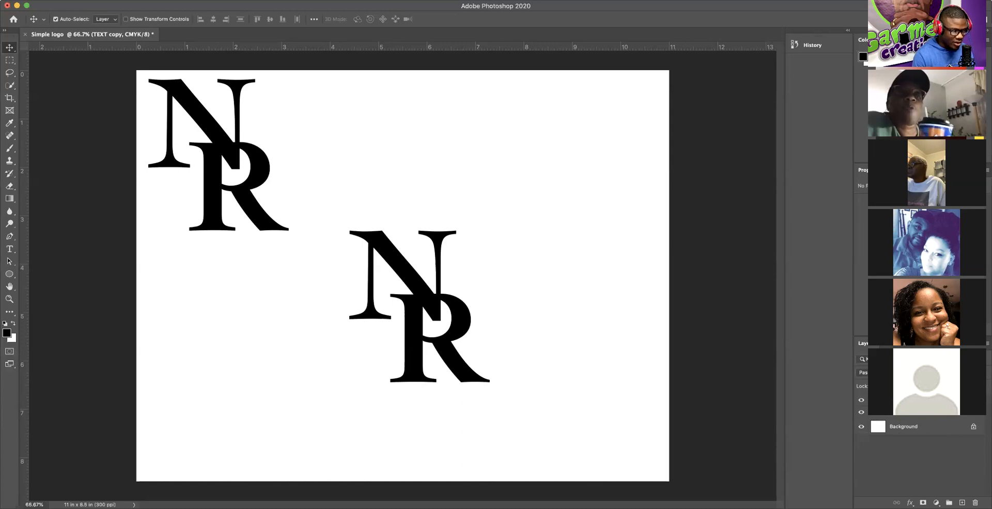
pyautogui.press('super+t')
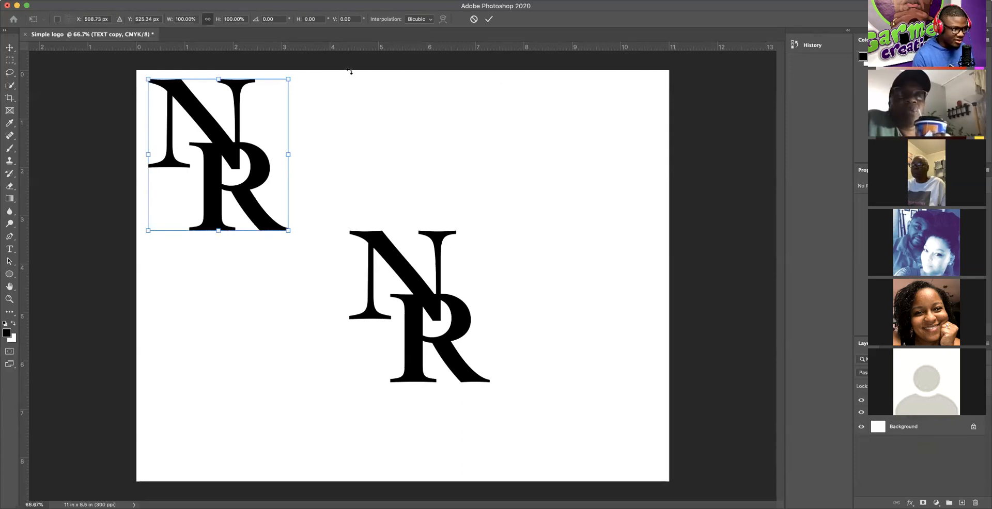
# Step: Move the NR copy to the top-right corner and shrink it to under half size
pyautogui.moveTo(273, 186); pyautogui.dragTo(617, 207)
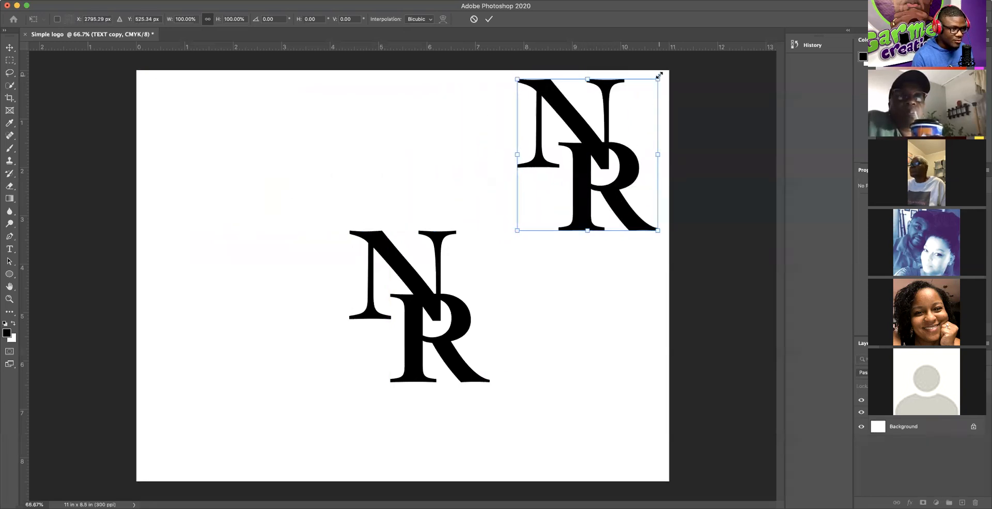
pyautogui.moveTo(657, 78); pyautogui.dragTo(635, 105)
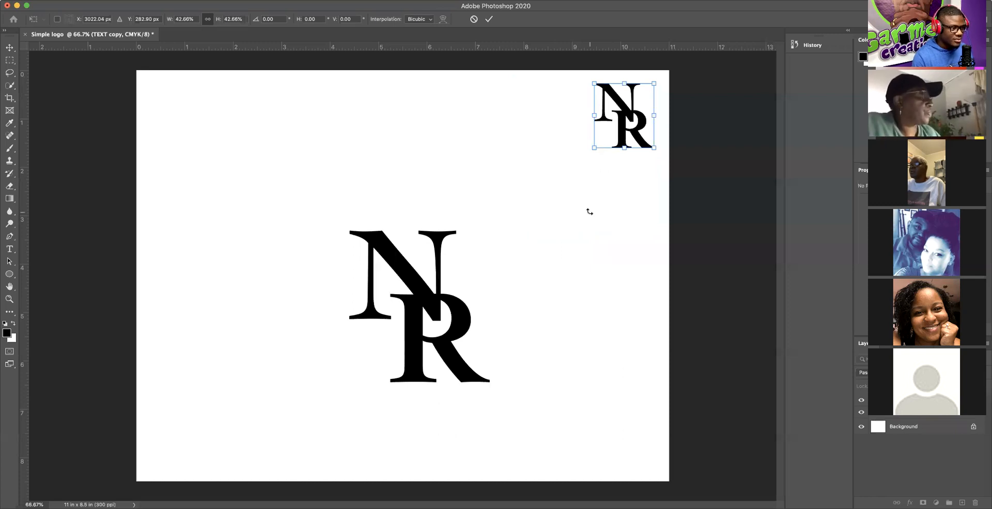
pyautogui.press('Return')
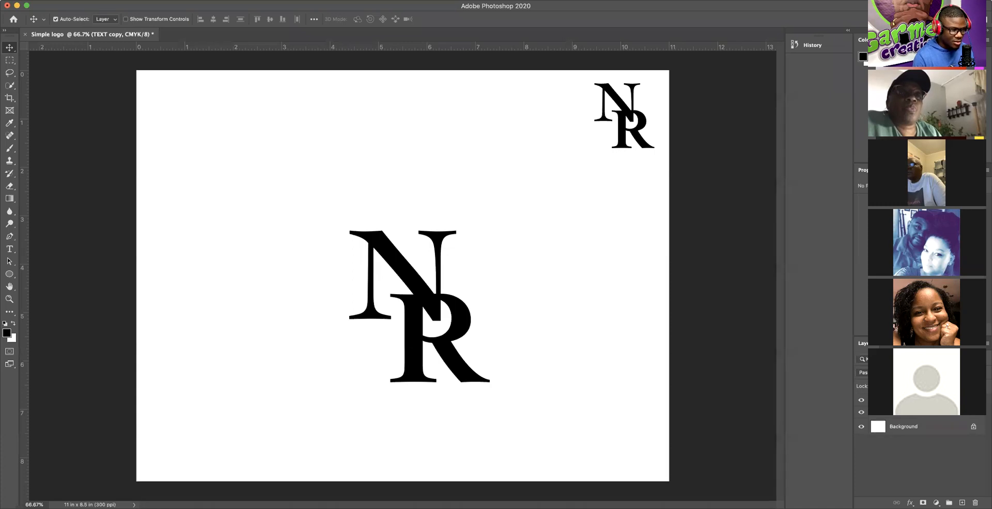
# Step: Expand and collapse the TEXT copy group to review its letter layers
pyautogui.click(872, 401)
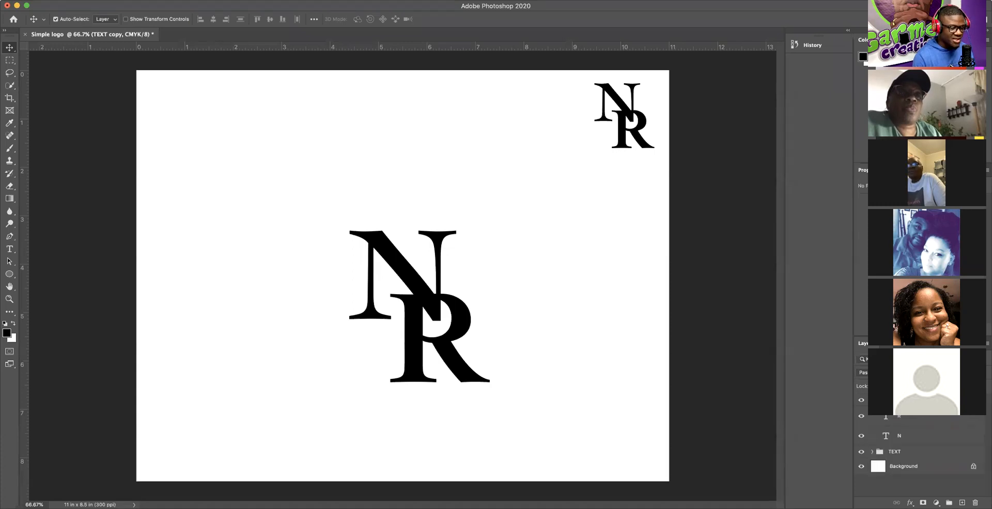
pyautogui.click(871, 401)
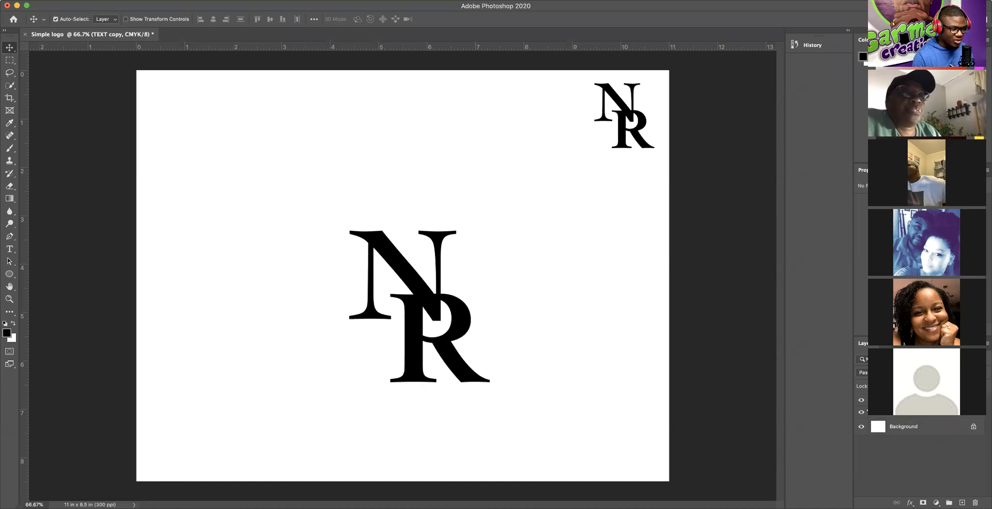
pyautogui.click(872, 400)
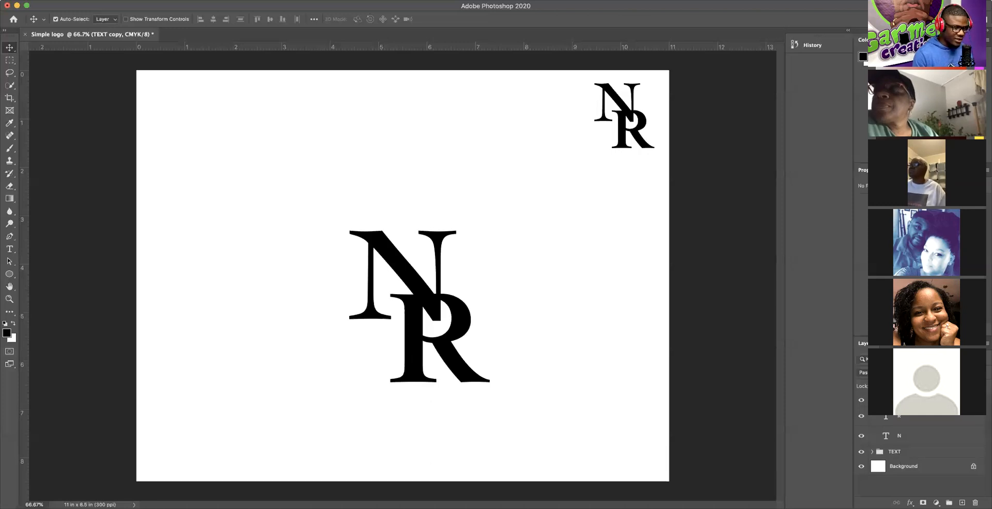
pyautogui.click(871, 401)
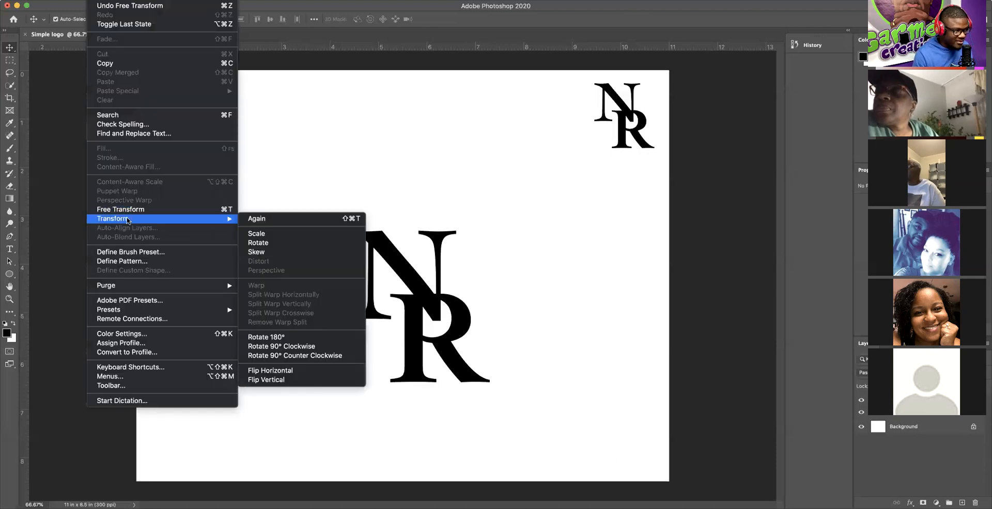
# Step: Free-transform the small NR copy from the top-right to the top-left corner
pyautogui.click(133, 210)
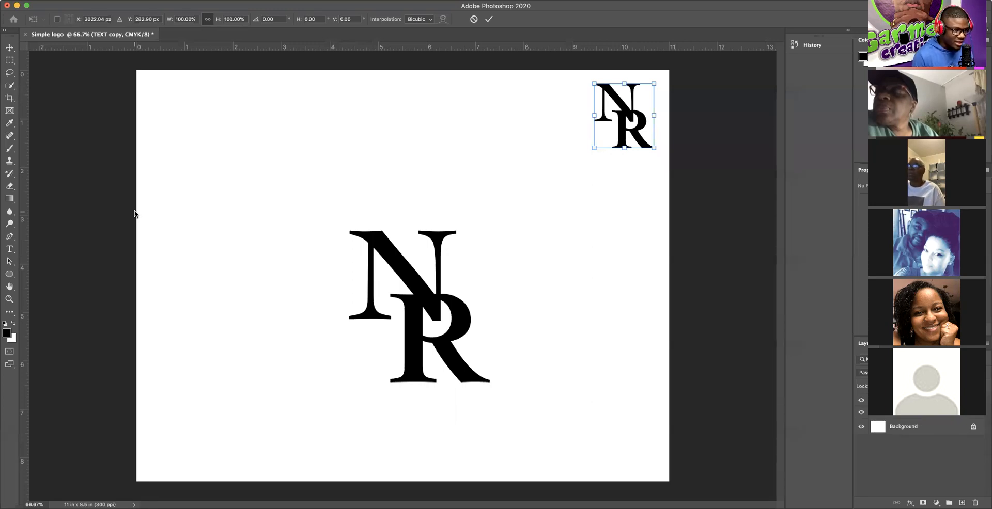
pyautogui.moveTo(624, 134); pyautogui.dragTo(203, 152)
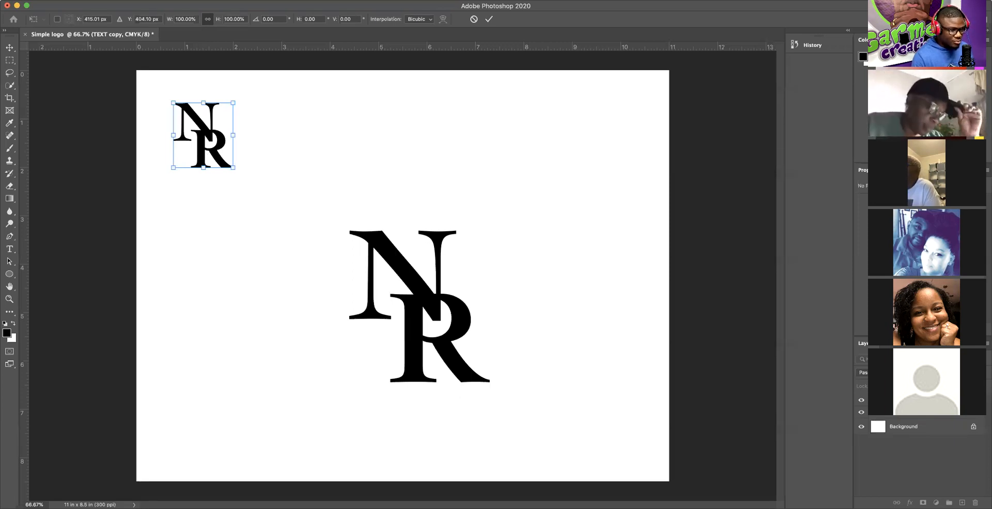
pyautogui.press('Return')
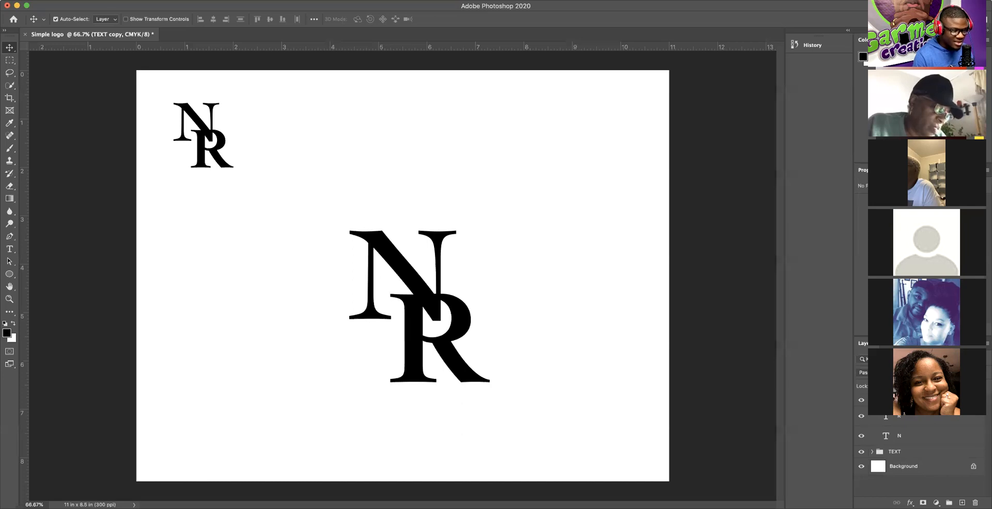
# Step: Select the TEXT copy group, undo the last change, and drag the group to the trash
pyautogui.click(905, 420)
pyautogui.click(903, 437)
pyautogui.click(904, 420)
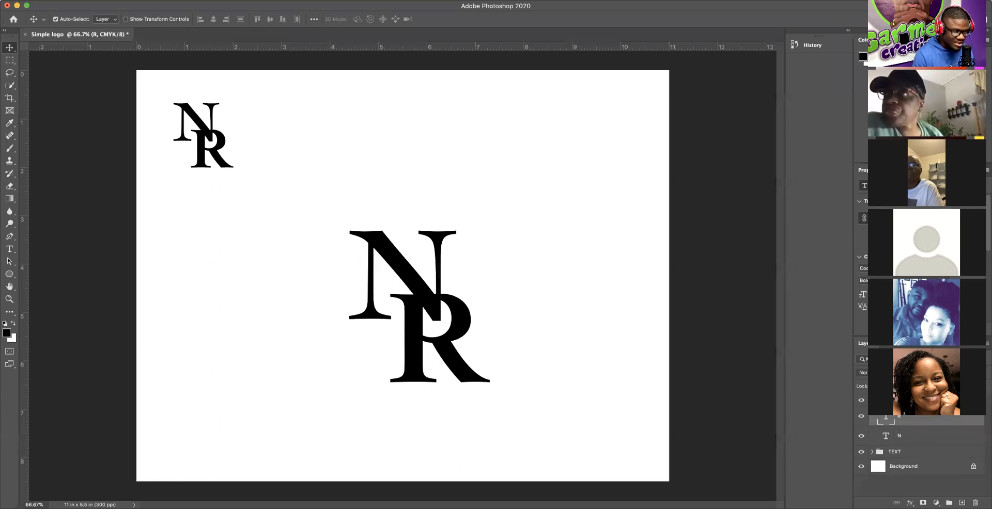
pyautogui.click(903, 401)
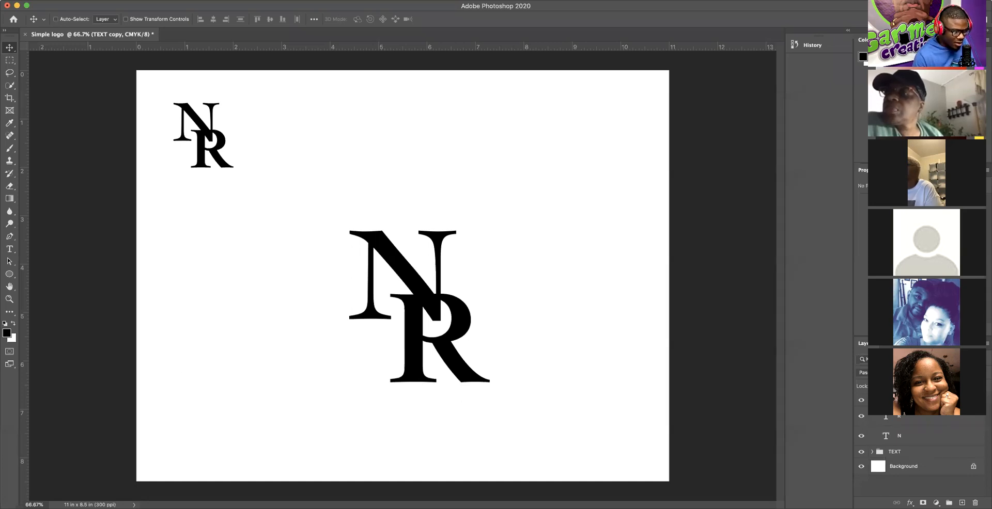
pyautogui.press('super+z')
pyautogui.press('super+z')
pyautogui.press('super+z')
pyautogui.press('super+z')
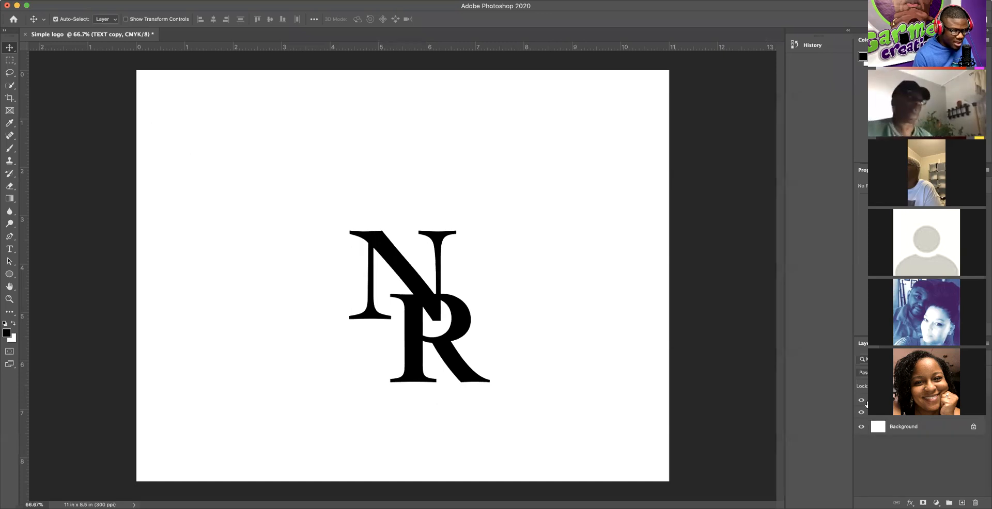
pyautogui.moveTo(954, 401); pyautogui.dragTo(974, 502)
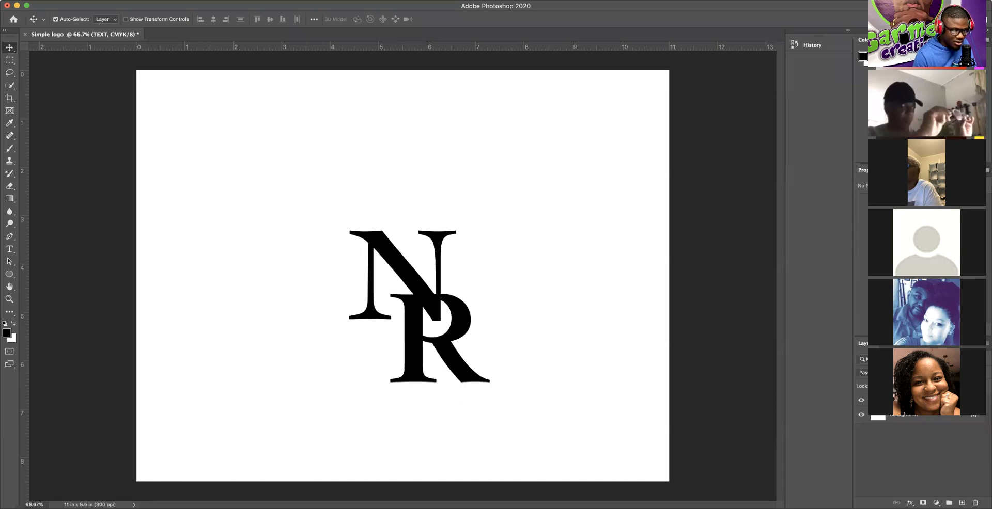
# Step: Apply Ungroup Layers to the TEXT group, releasing the N and R layers
pyautogui.rightClick(899, 400)
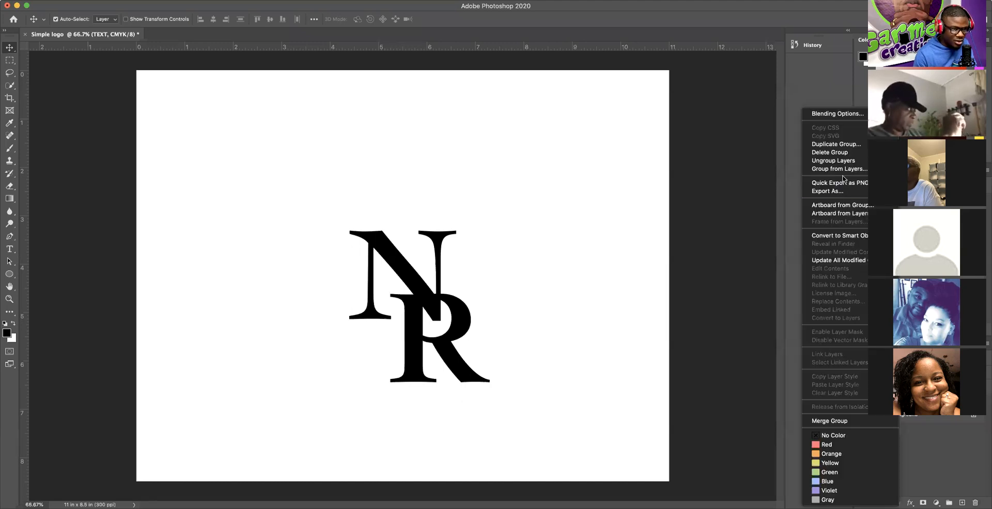
pyautogui.click(832, 161)
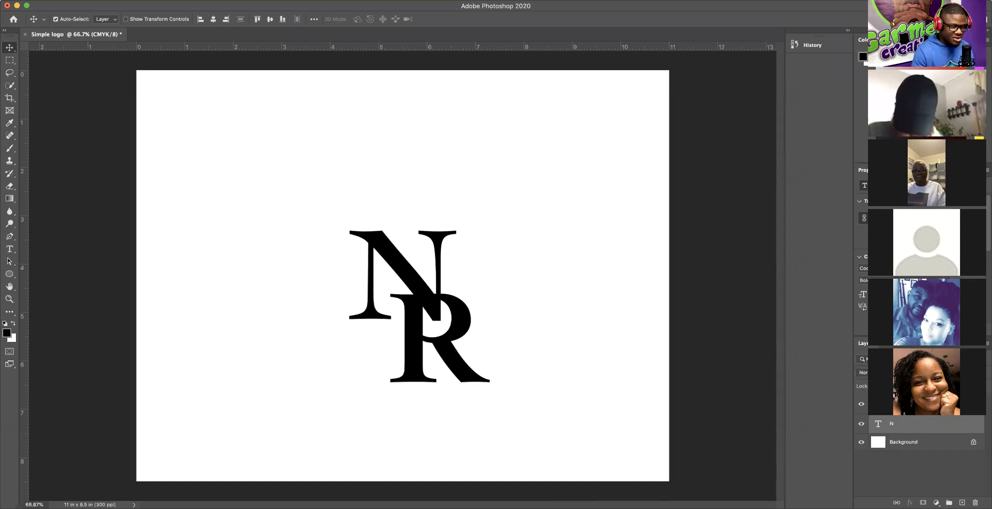
pyautogui.rightClick(954, 424)
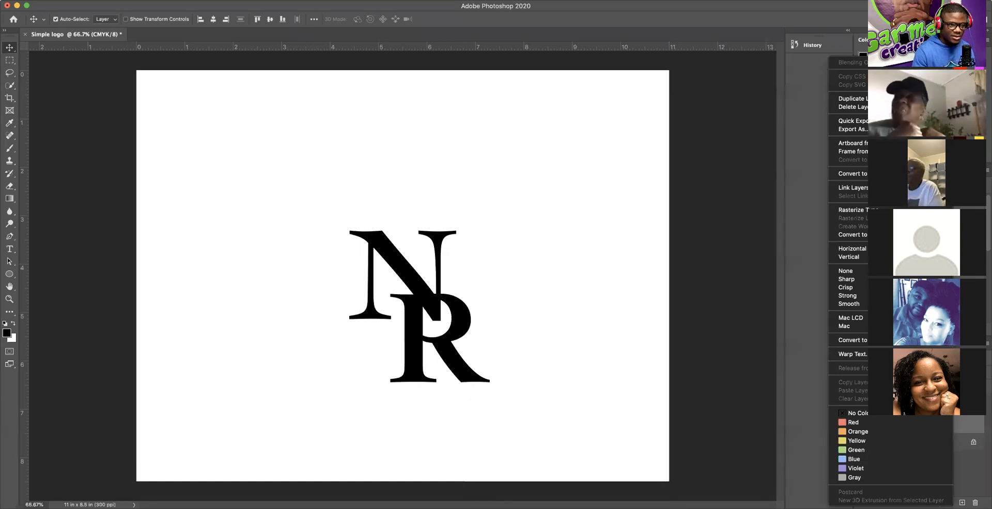
pyautogui.click(148, 0)
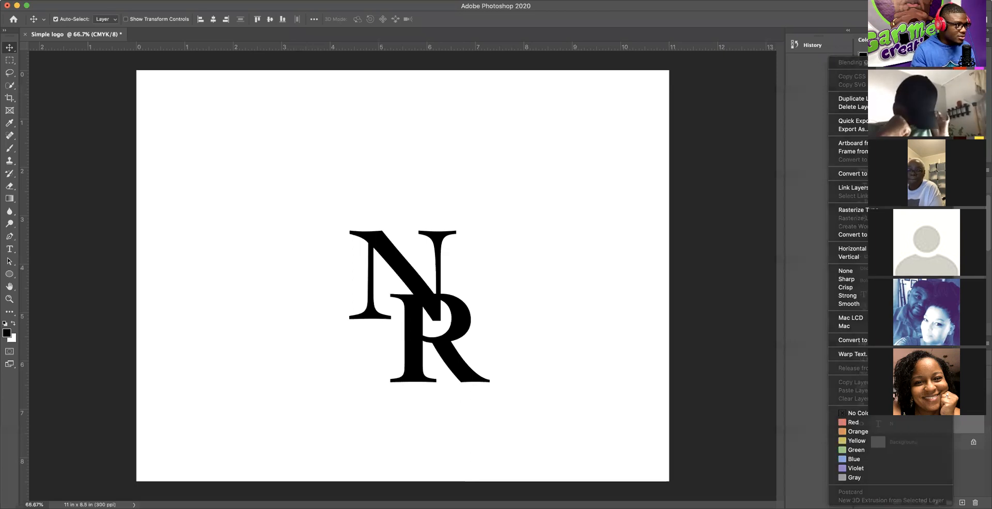
pyautogui.click(147, 0)
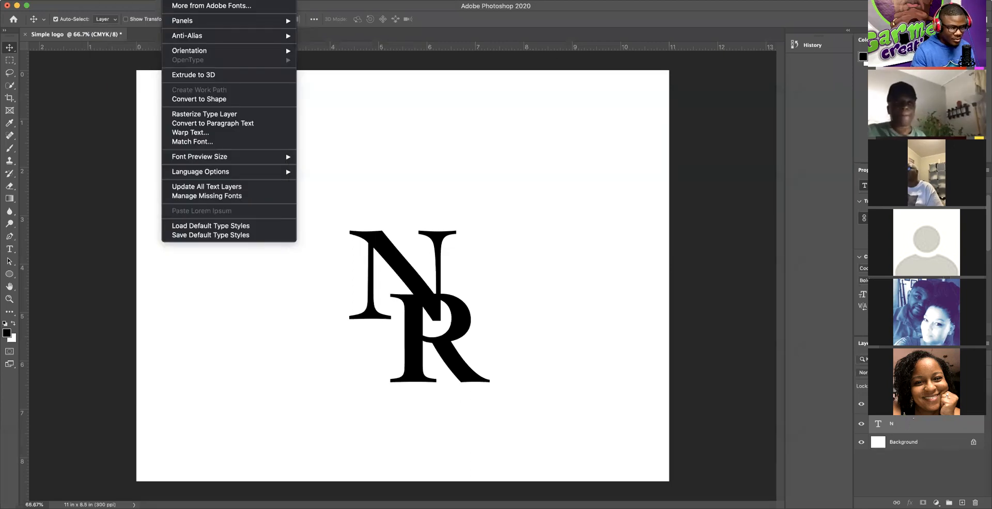
pyautogui.rightClick(900, 424)
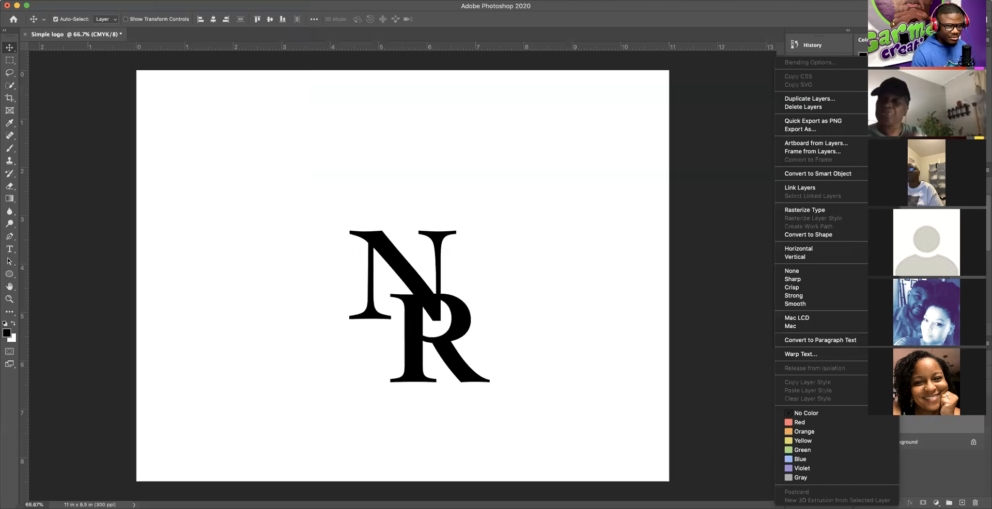
pyautogui.rightClick(937, 424)
pyautogui.click(946, 424)
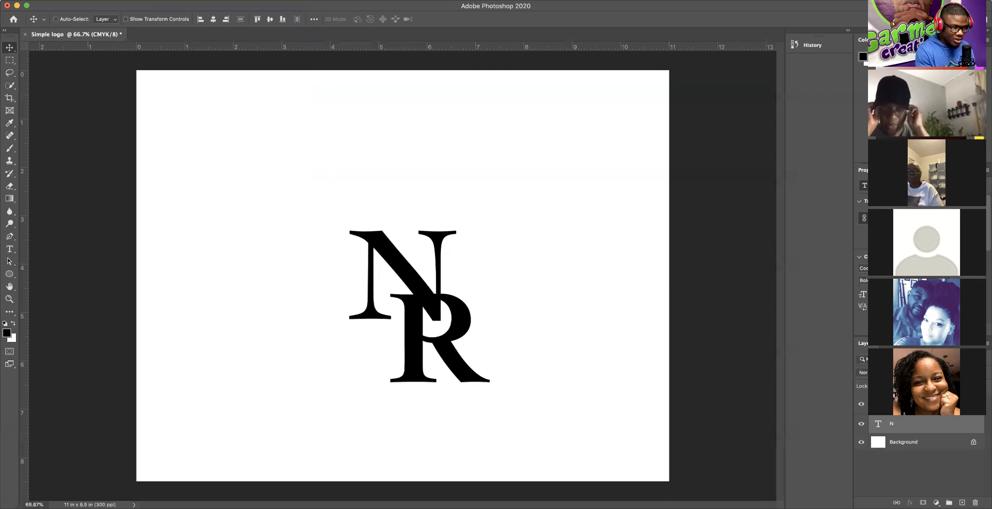
# Step: Regroup the N and R letter layers into Group 1 after trying an ungroup and layer reorder
pyautogui.press('super+g')
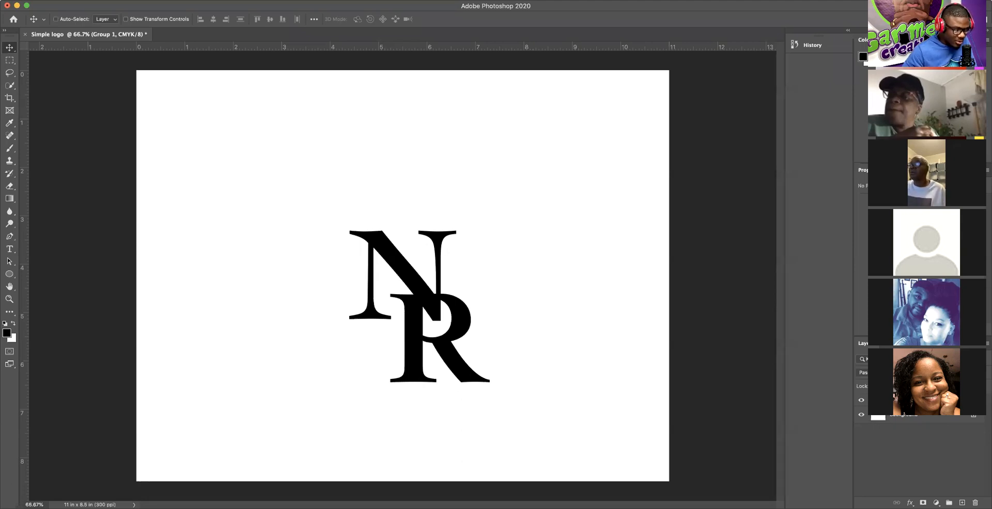
pyautogui.press('super+shift+g')
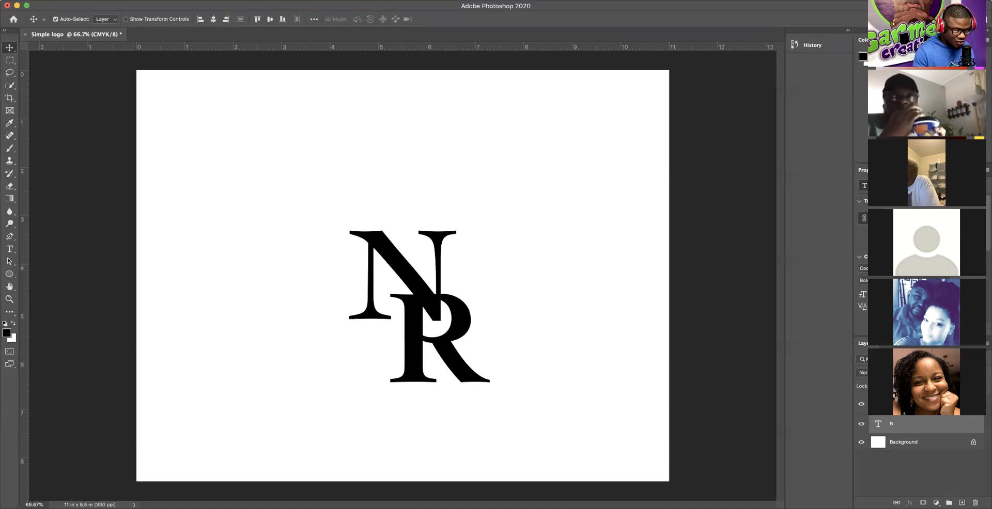
pyautogui.moveTo(906, 421); pyautogui.dragTo(948, 502)
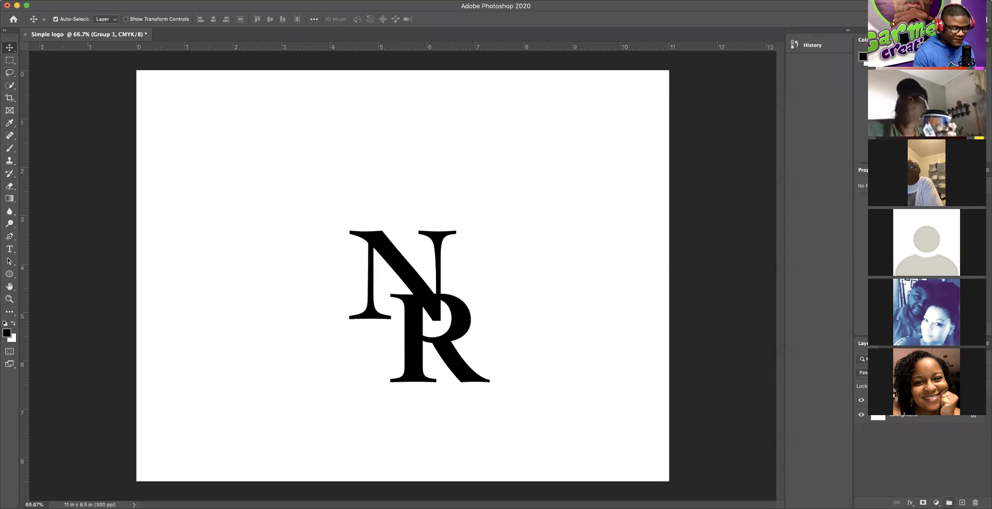
pyautogui.press('super+z')
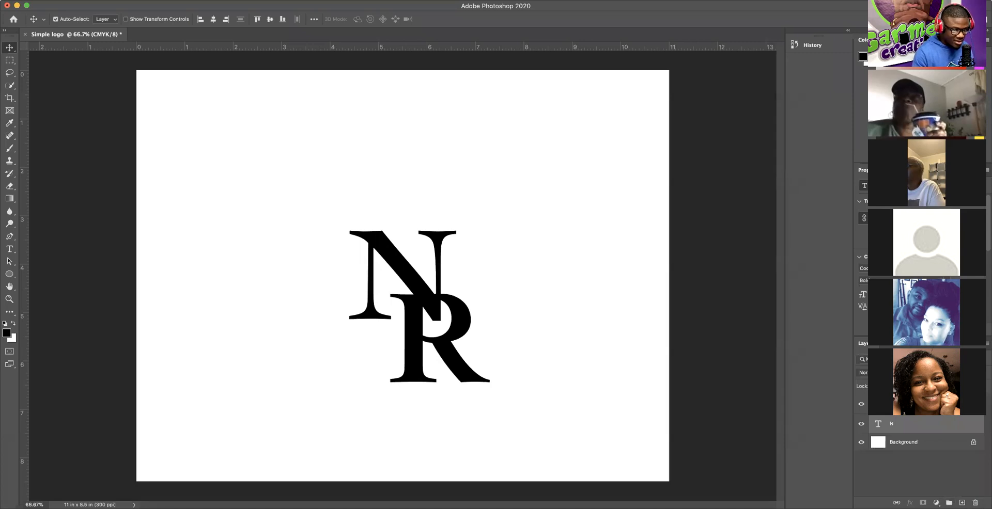
pyautogui.moveTo(896, 405); pyautogui.dragTo(949, 502)
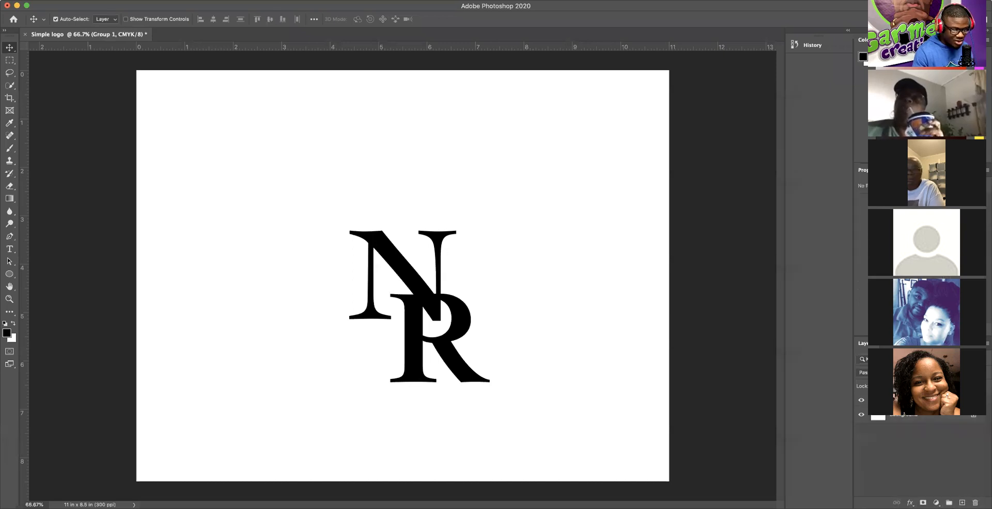
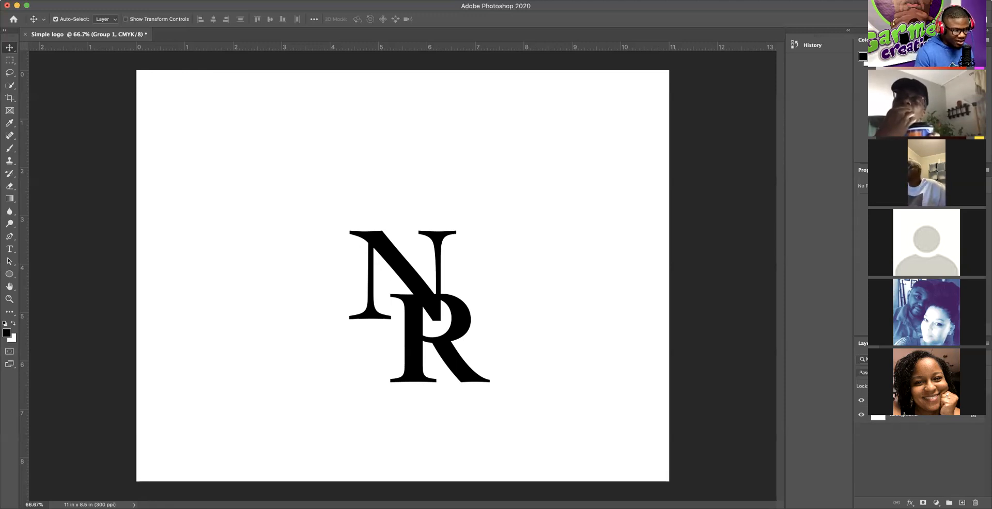
# Step: Toggle the NR logo group's visibility off and on repeatedly, leaving it visible
pyautogui.click(860, 400)
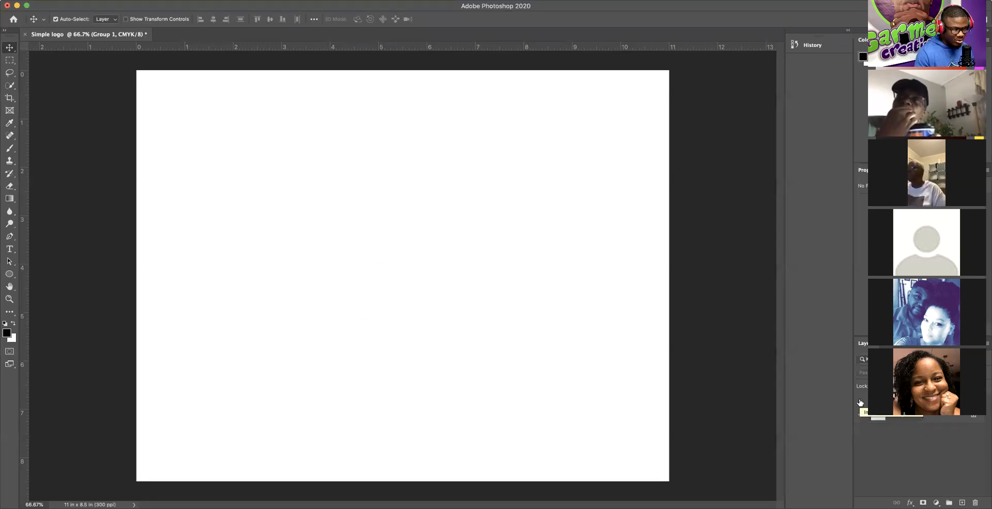
pyautogui.click(860, 402)
pyautogui.click(861, 402)
pyautogui.click(861, 402)
pyautogui.click(861, 402)
pyautogui.click(861, 402)
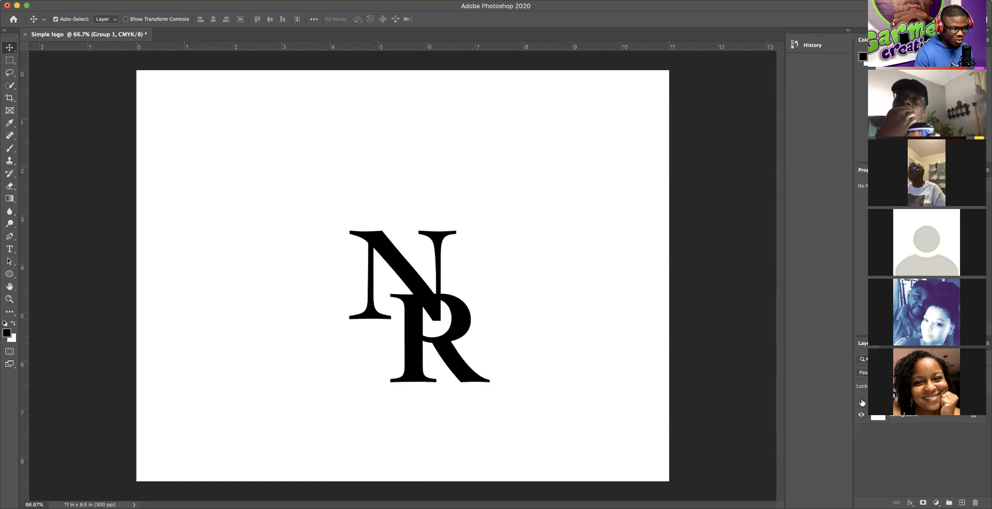
pyautogui.click(861, 402)
pyautogui.click(861, 402)
pyautogui.click(860, 402)
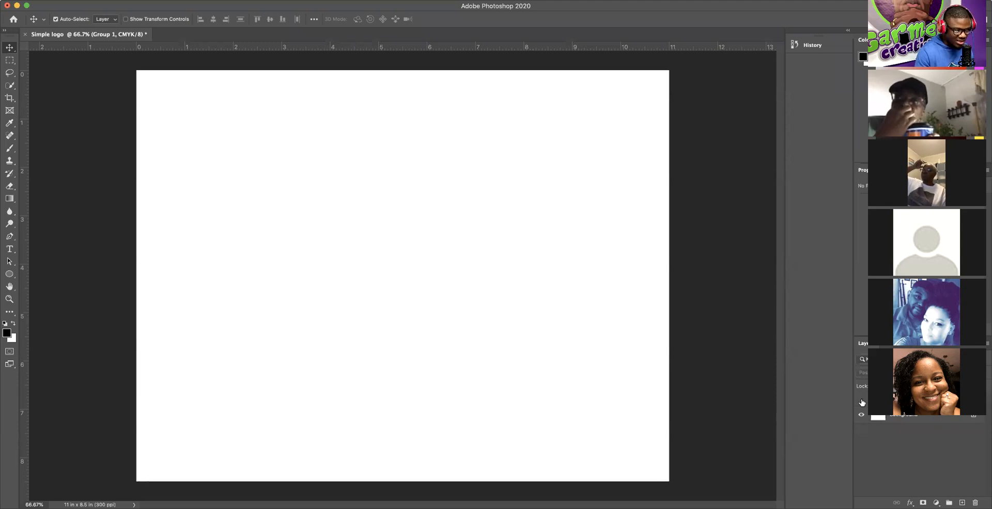
pyautogui.click(860, 401)
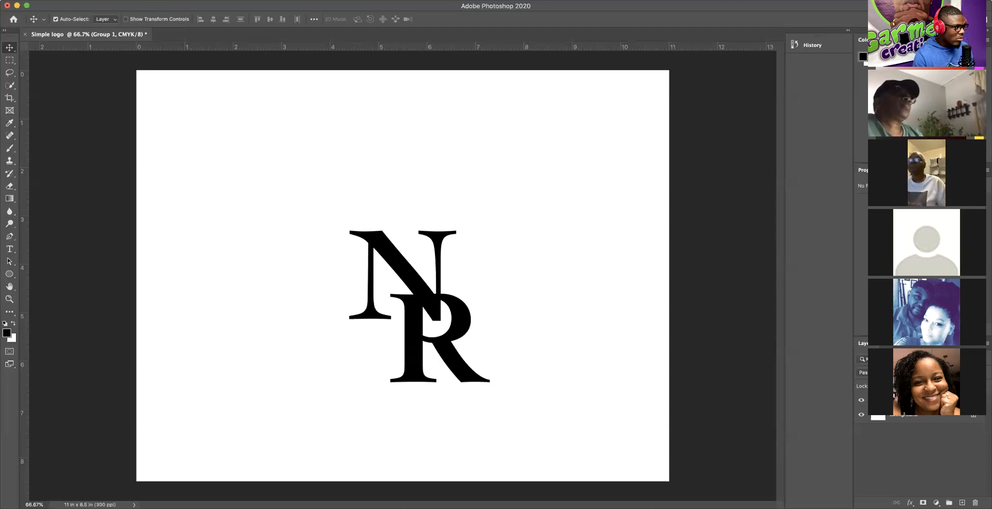
# Step: Check the document's colour mode under the Image menu, leaving it unchanged
pyautogui.click(118, 0)
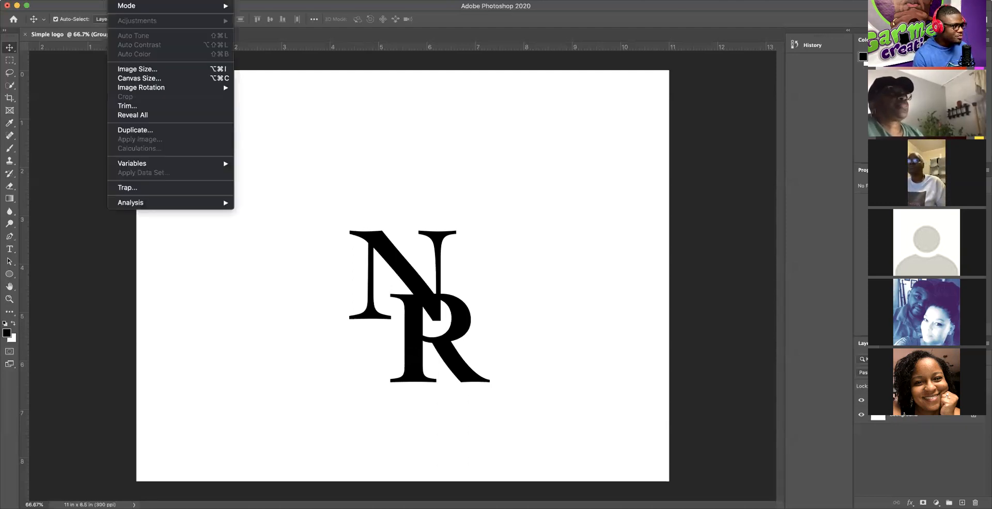
pyautogui.moveTo(135, 5)
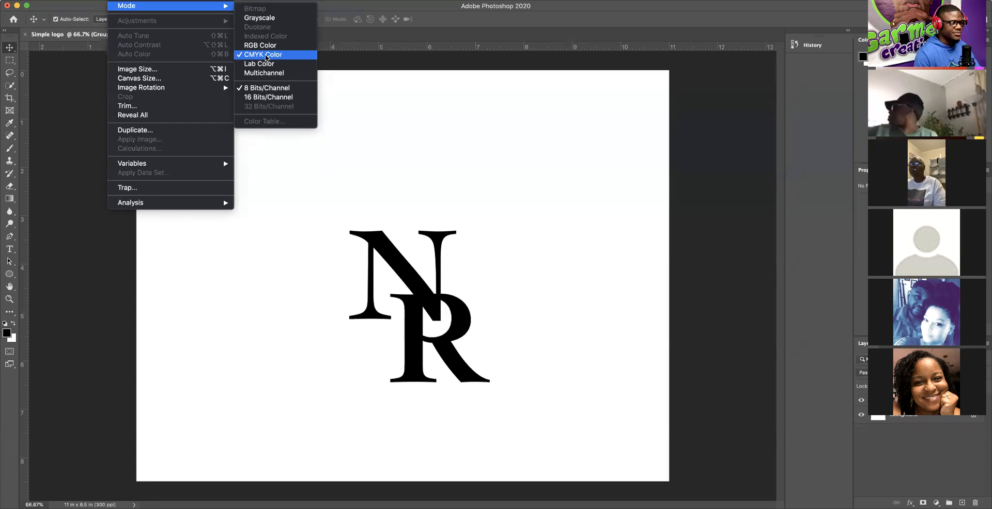
pyautogui.click(585, 163)
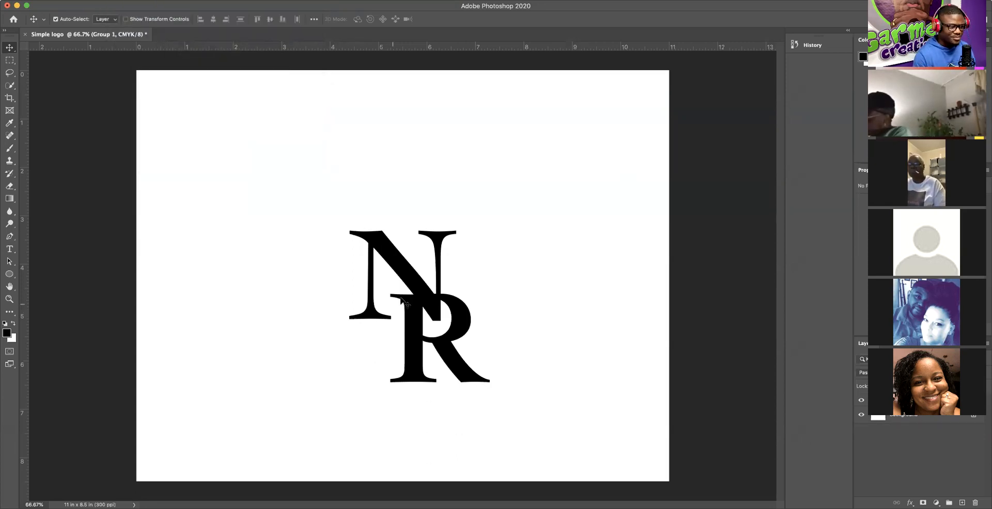
# Step: Select the R and N layers, collapse Group 1 and rename it LOGO 1
pyautogui.click(453, 353)
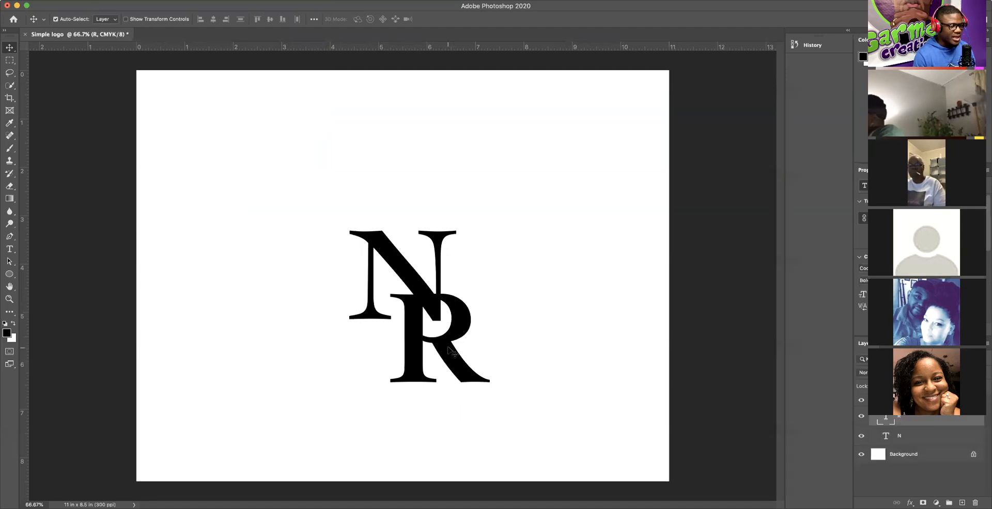
pyautogui.click(393, 255)
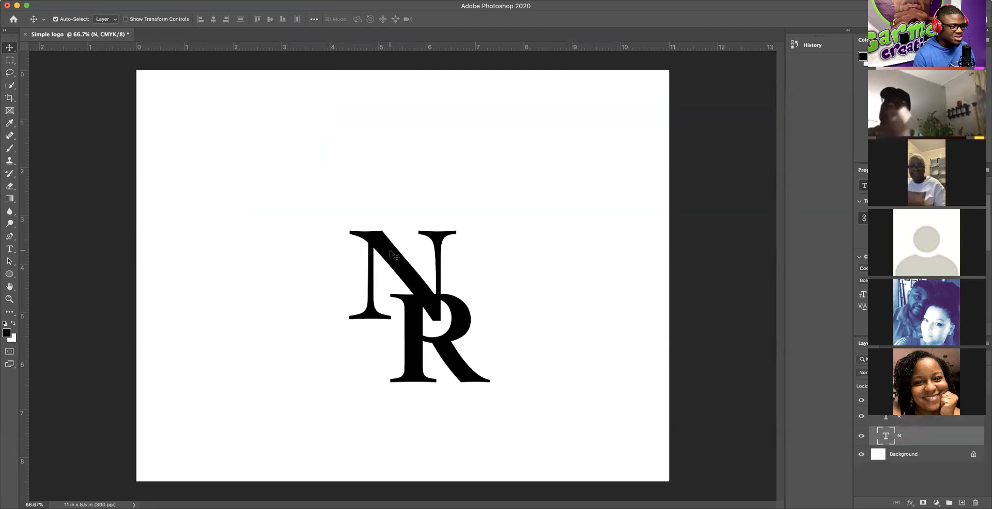
pyautogui.click(872, 400)
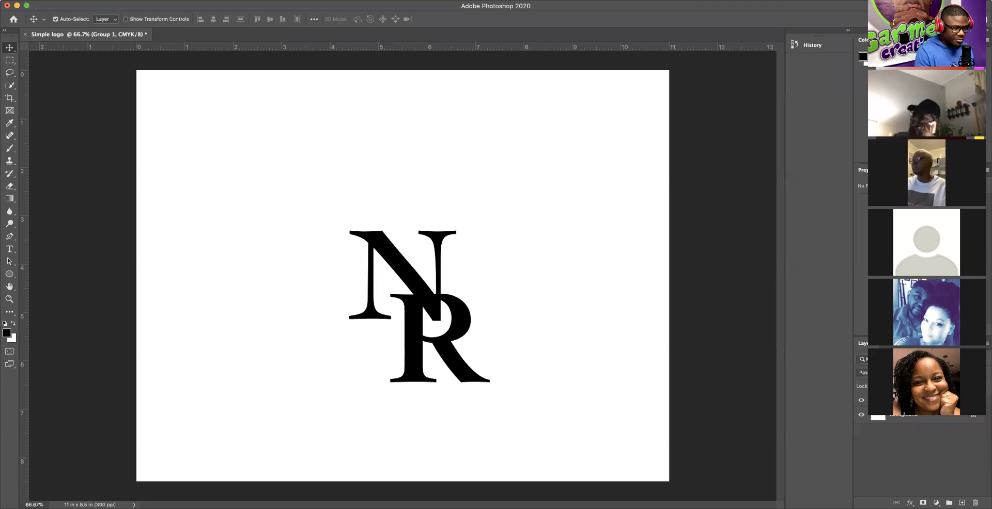
pyautogui.click(865, 474)
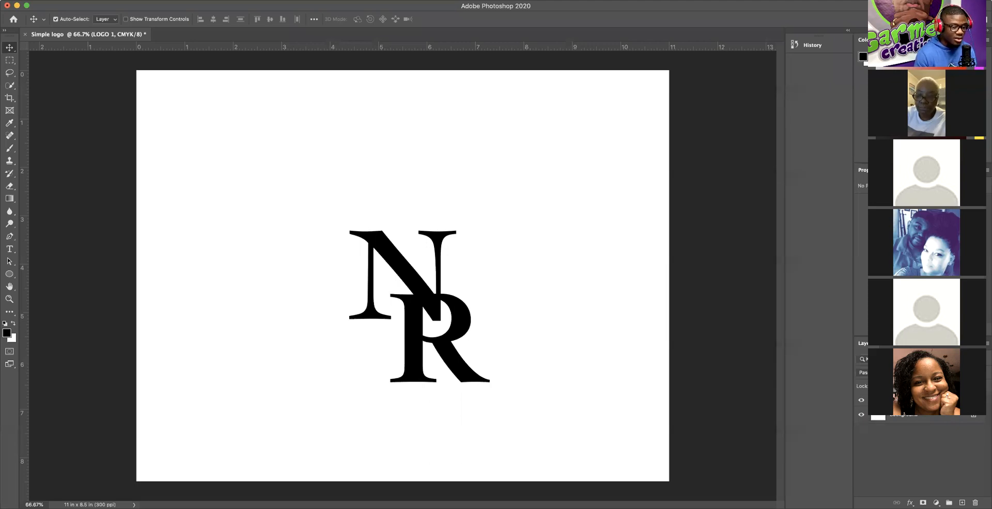
# Step: Choose Duplicate Group from the LOGO 1 group's context menu, proposing 'LOGO 1 copy'
pyautogui.rightClick(918, 401)
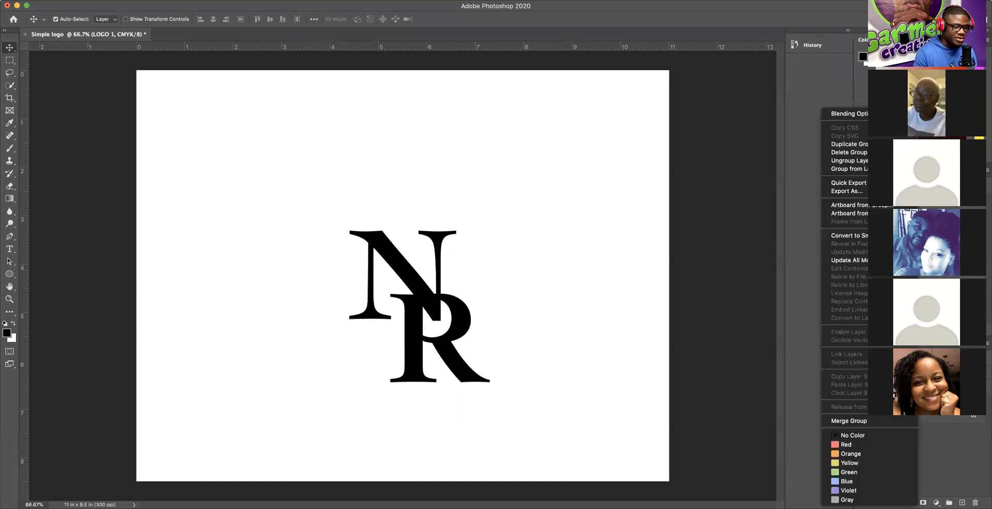
pyautogui.rightClick(960, 400)
pyautogui.rightClick(968, 401)
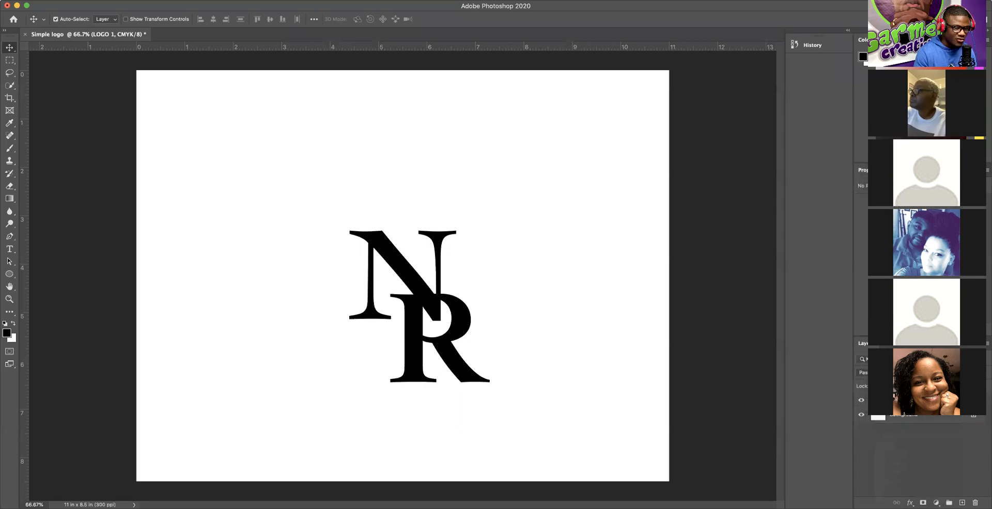
pyautogui.rightClick(976, 401)
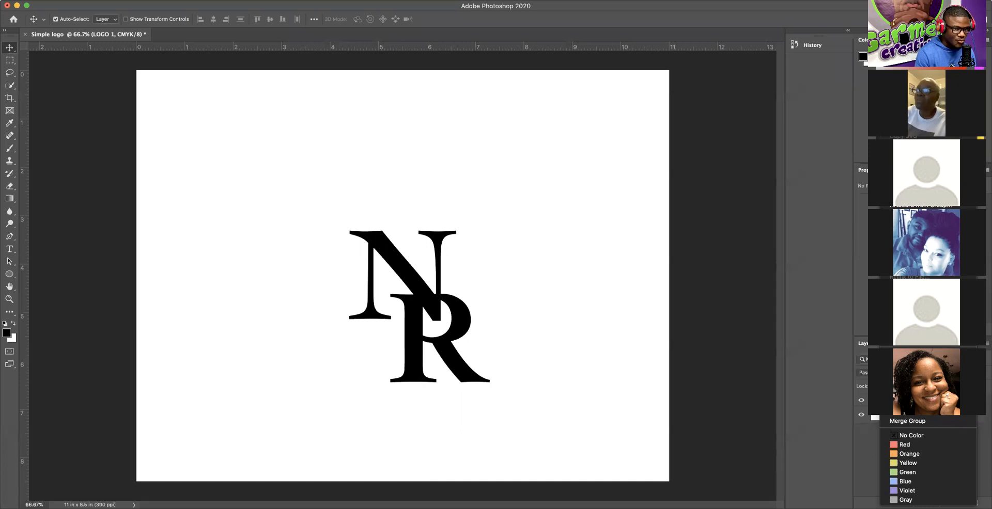
pyautogui.click(912, 150)
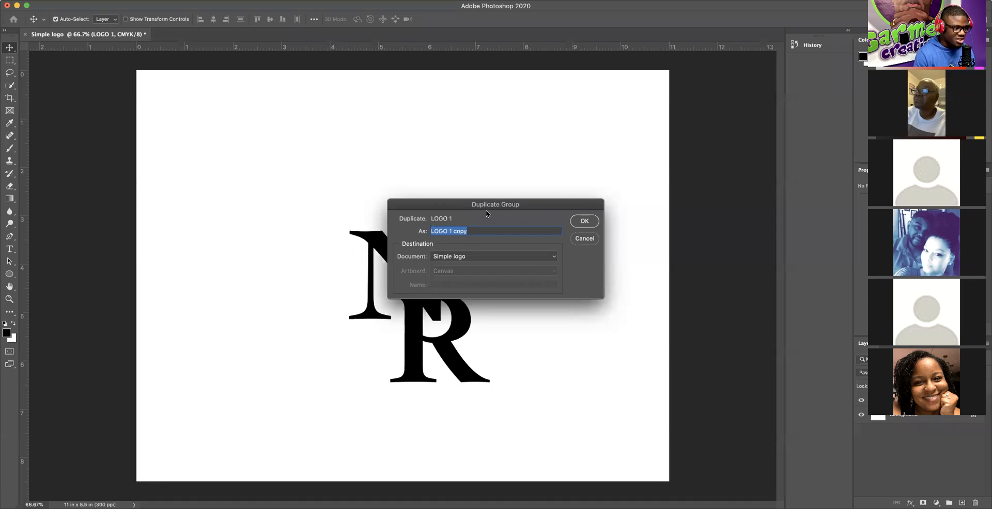
# Step: Accept the Duplicate Group dialog to create the 'LOGO 1 copy' group
pyautogui.click(584, 222)
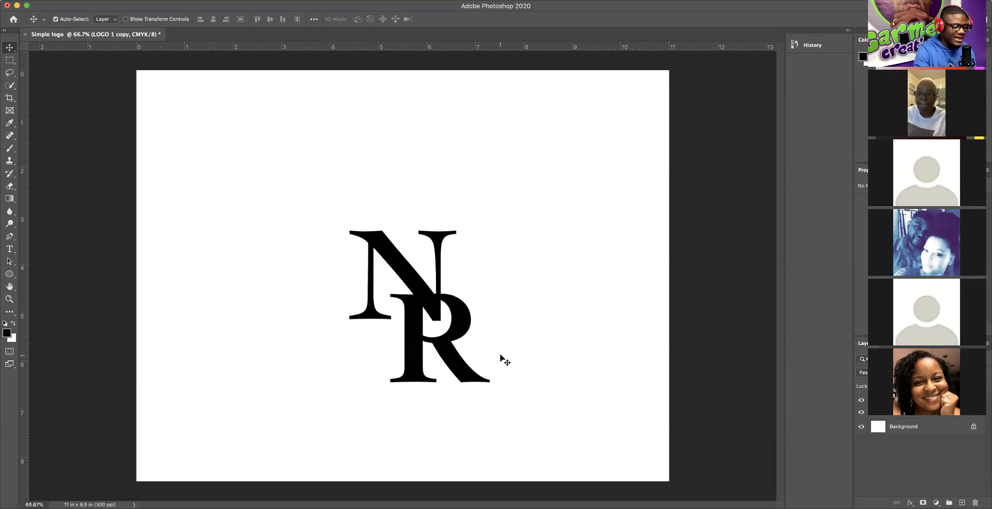
# Step: Free-transform LOGO 1 copy to the canvas's upper left, commit it, and disable Auto-Select
pyautogui.press('super+t')
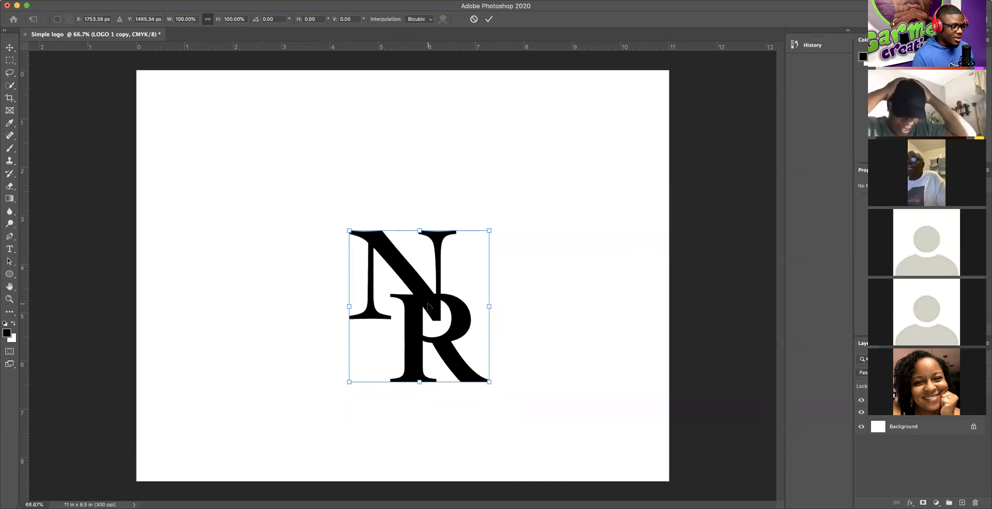
pyautogui.moveTo(428, 307); pyautogui.dragTo(427, 306)
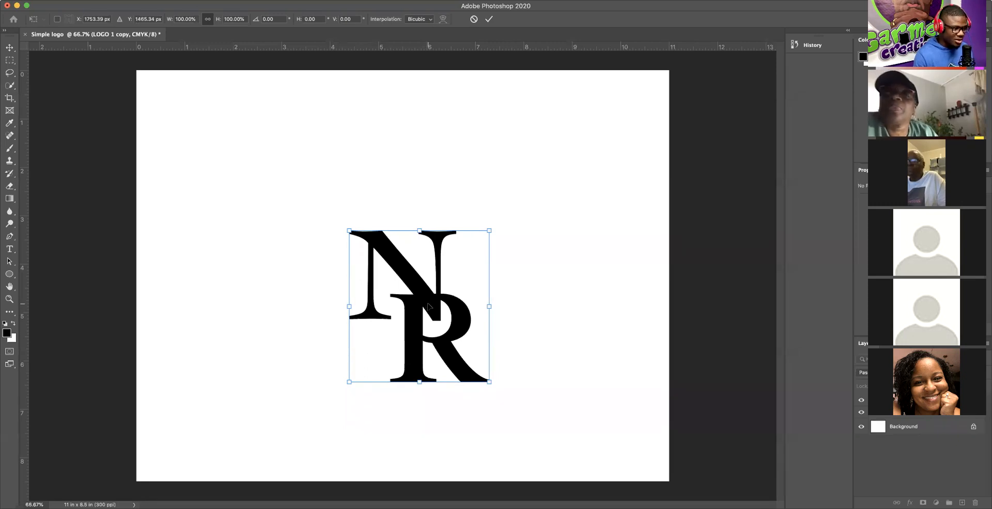
pyautogui.moveTo(430, 309); pyautogui.dragTo(235, 170)
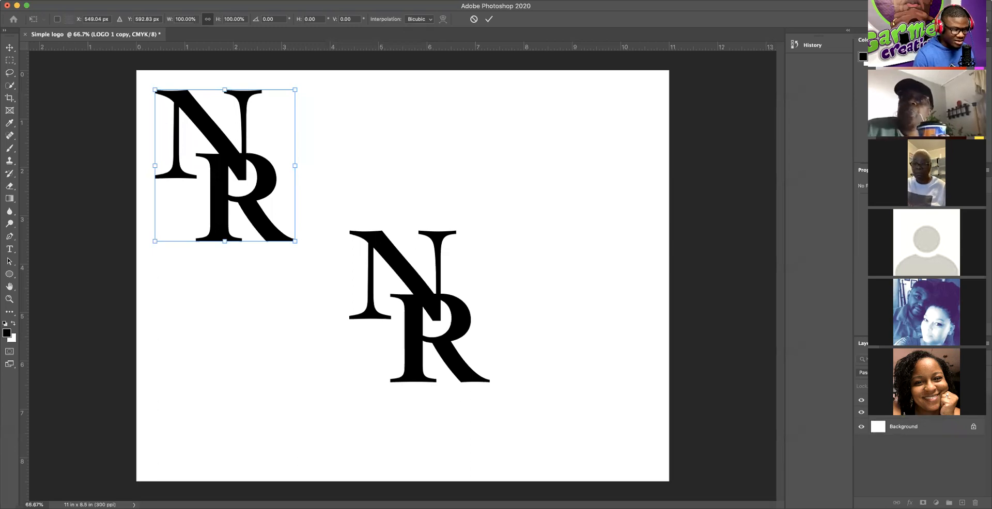
pyautogui.press('Return')
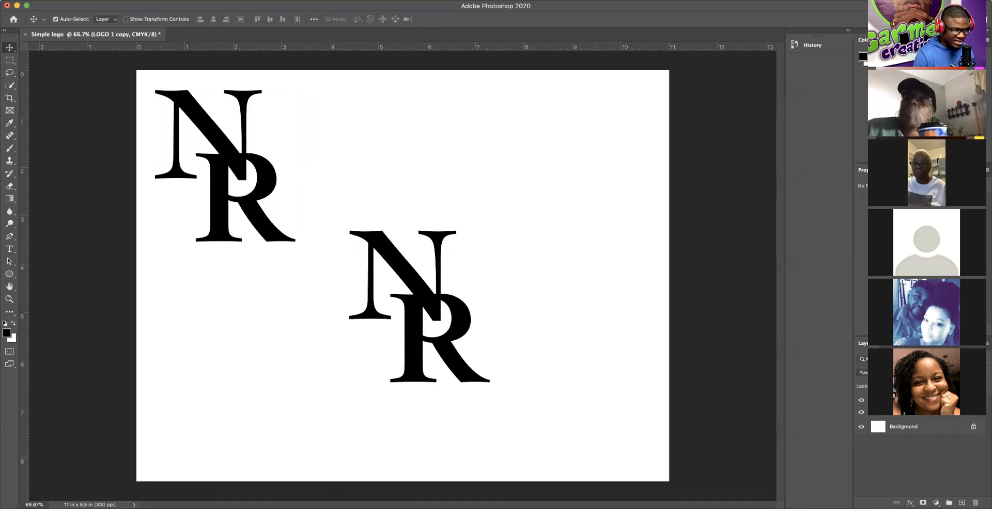
pyautogui.press('super')
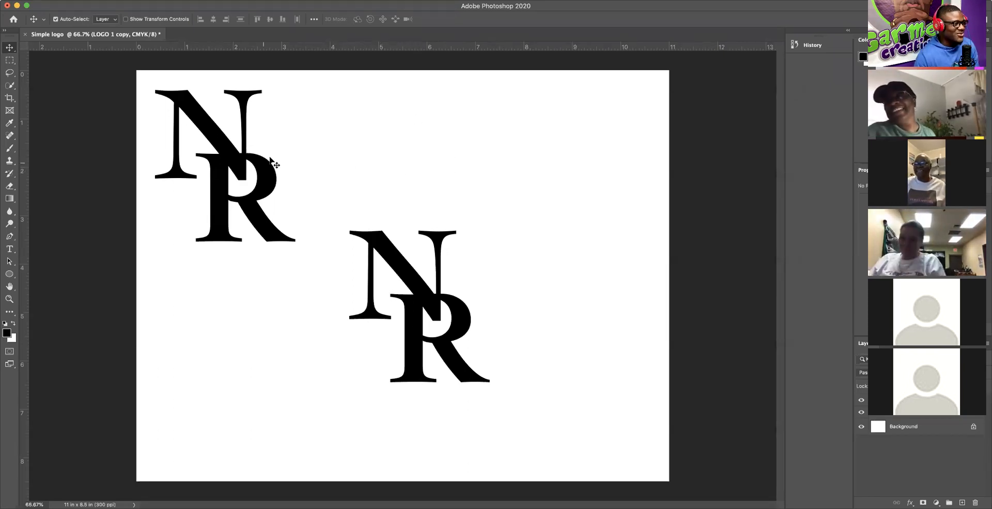
# Step: Drag the upper monogram's R lower and right until it tucks against the N
pyautogui.click(256, 225)
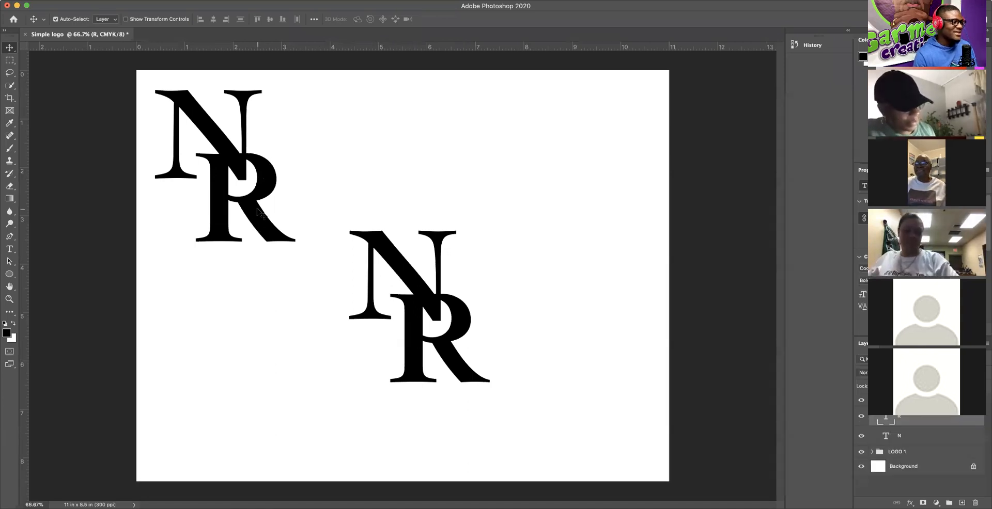
pyautogui.moveTo(259, 211); pyautogui.dragTo(293, 169)
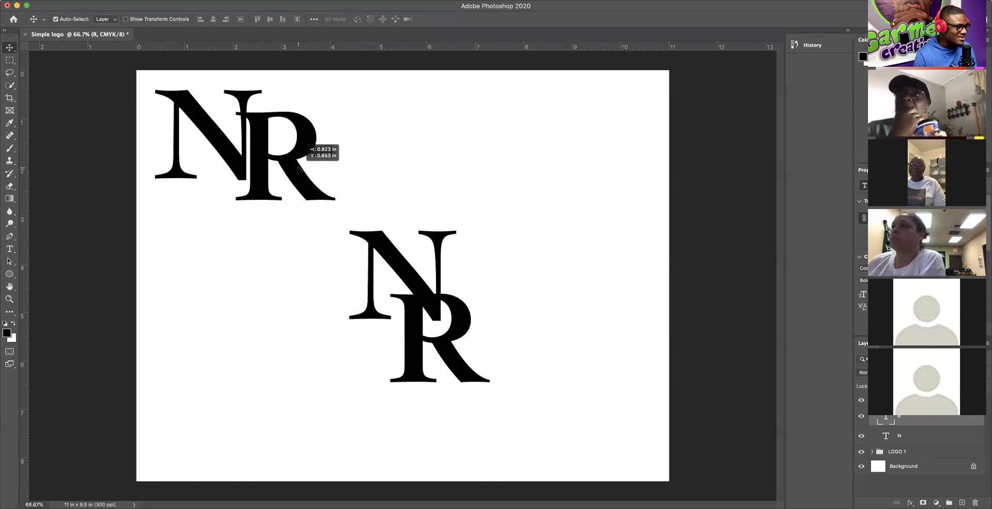
pyautogui.moveTo(300, 157); pyautogui.dragTo(300, 153)
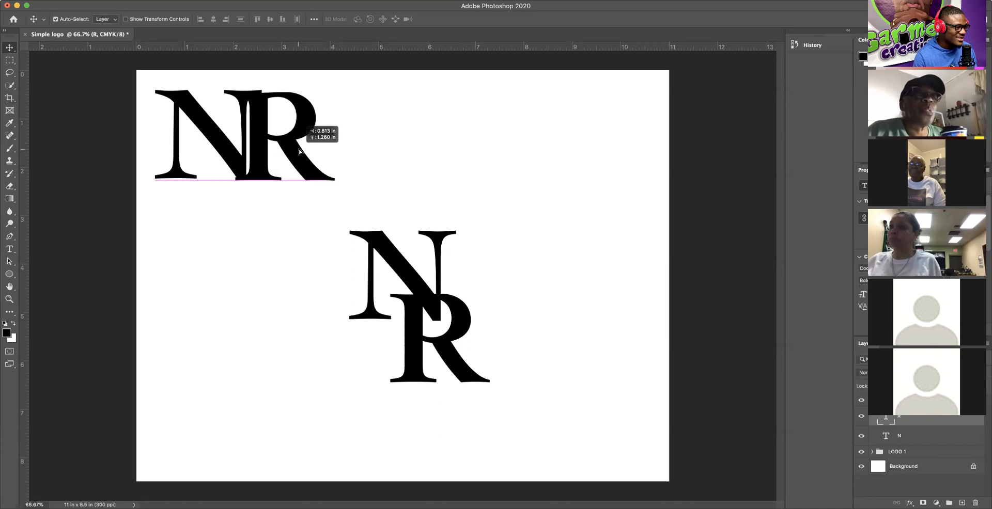
pyautogui.moveTo(304, 150)
pyautogui.mouseDown()
pyautogui.moveTo(292, 151)
pyautogui.moveTo(301, 167)
pyautogui.mouseUp()
pyautogui.moveTo(301, 199); pyautogui.dragTo(253, 221)
pyautogui.moveTo(257, 222); pyautogui.dragTo(294, 176)
pyautogui.click(379, 176)
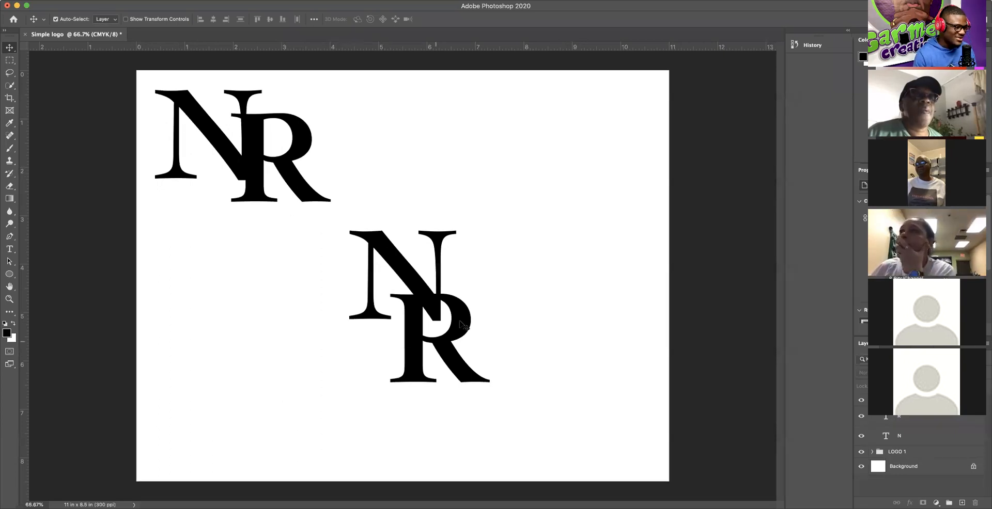
pyautogui.click(288, 167)
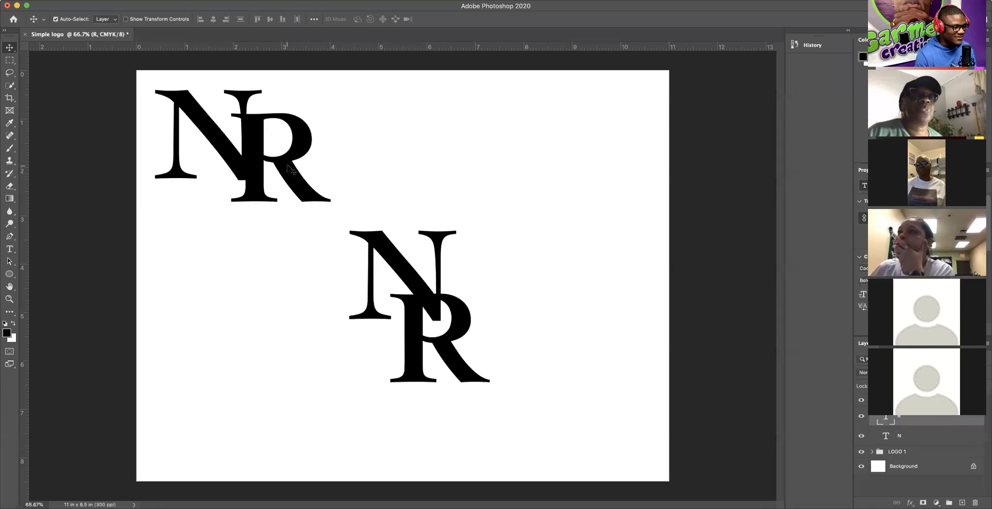
pyautogui.moveTo(292, 173)
pyautogui.mouseDown()
pyautogui.moveTo(318, 166)
pyautogui.moveTo(301, 118)
pyautogui.moveTo(306, 153)
pyautogui.moveTo(294, 172)
pyautogui.mouseUp()
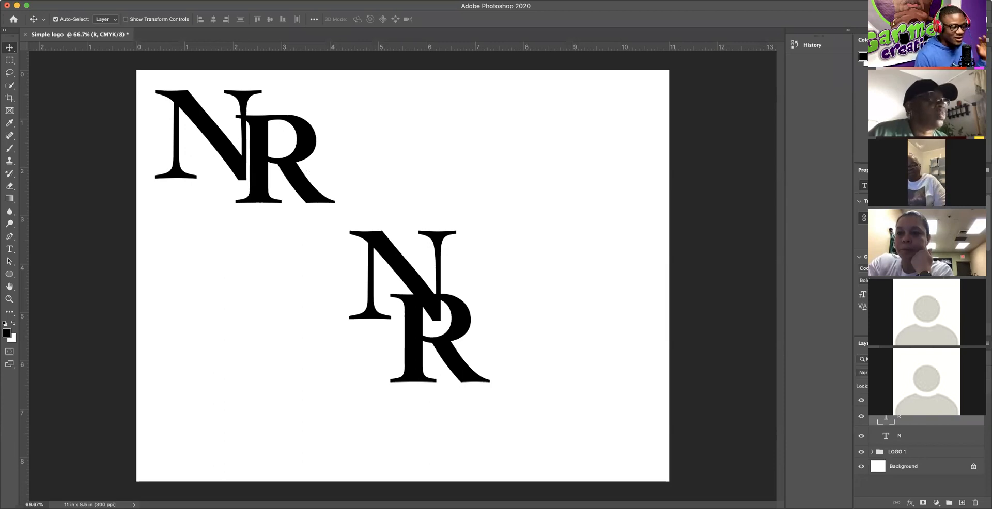
# Step: Hide the LOGO 1 copy group and drag it to the Layers trash
pyautogui.click(872, 400)
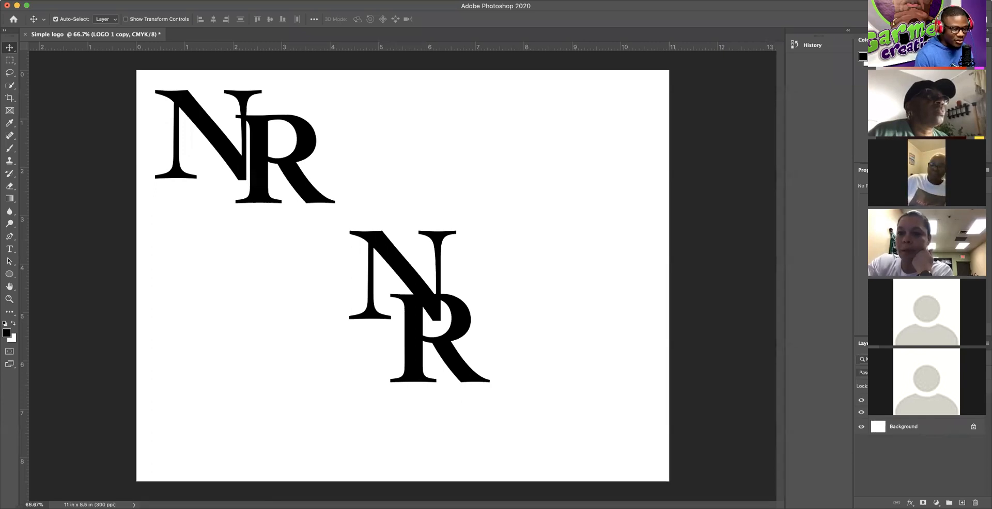
pyautogui.click(861, 401)
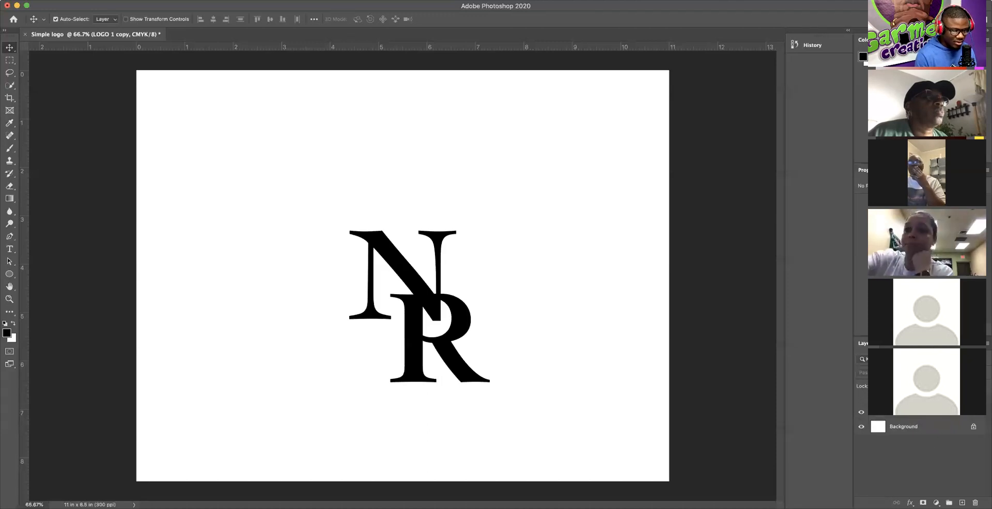
pyautogui.moveTo(961, 399); pyautogui.dragTo(975, 503)
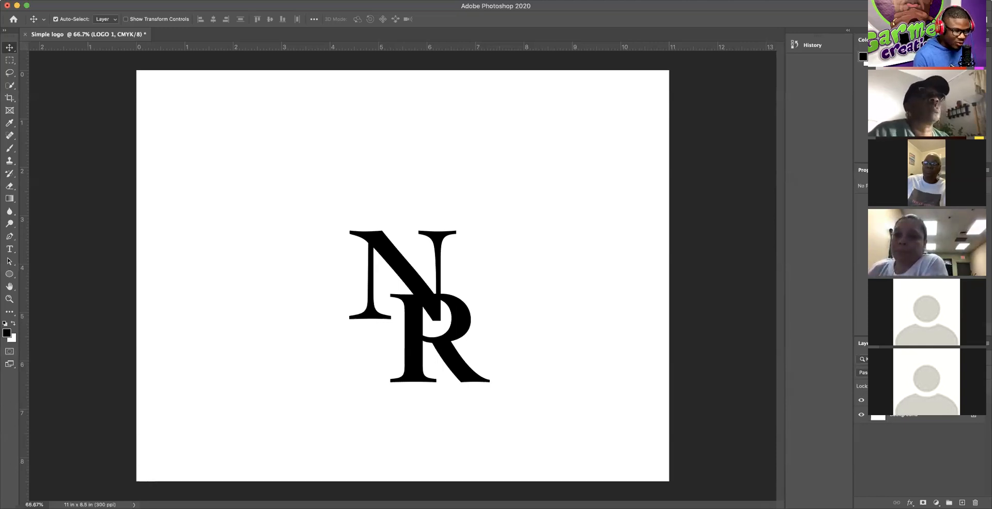
# Step: Select LOGO 1 with the Background, then apply Align Horizontal and Vertical Centers
pyautogui.click(872, 400)
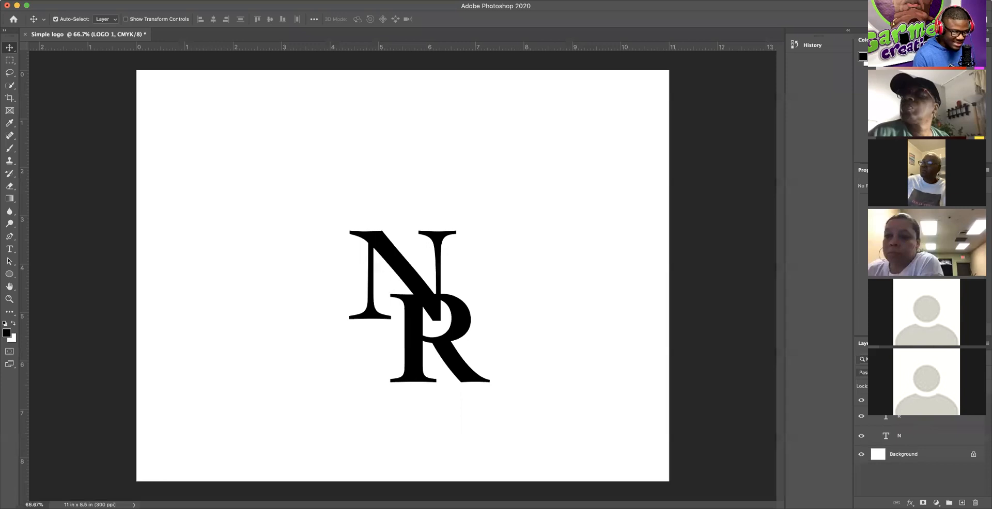
pyautogui.click(872, 400)
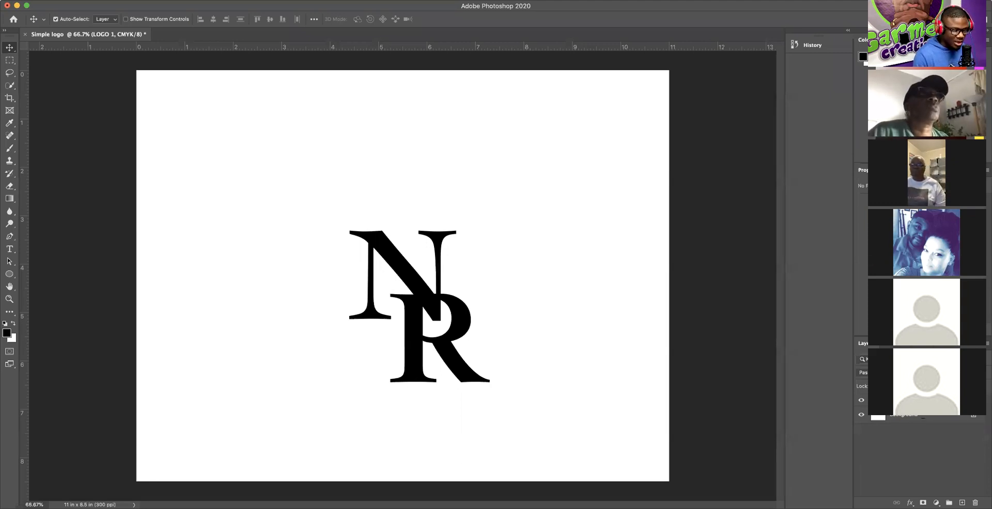
pyautogui.click(920, 420)
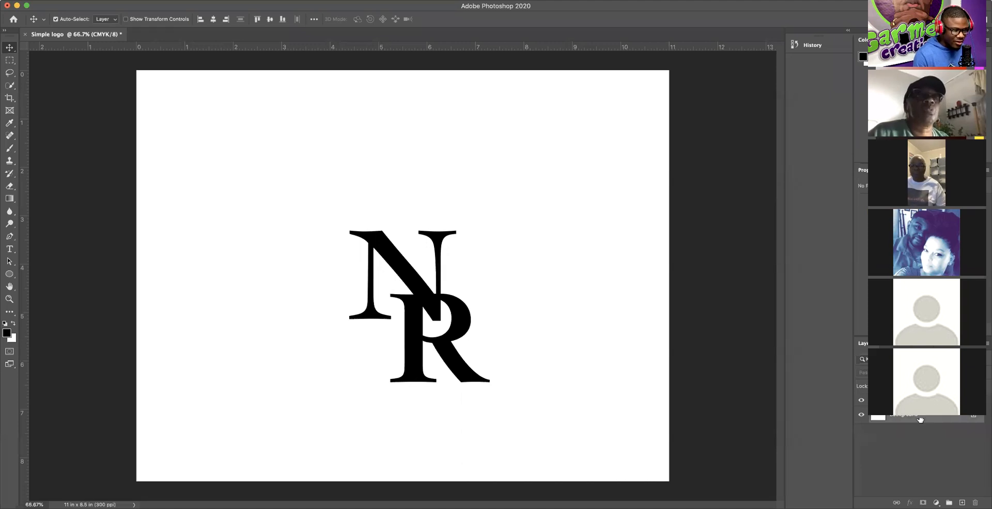
pyautogui.click(212, 20)
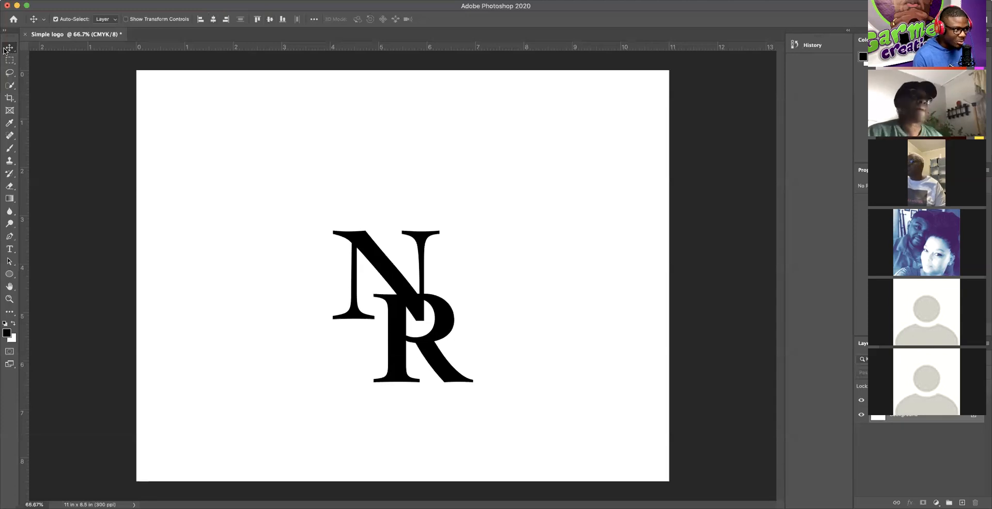
pyautogui.click(270, 19)
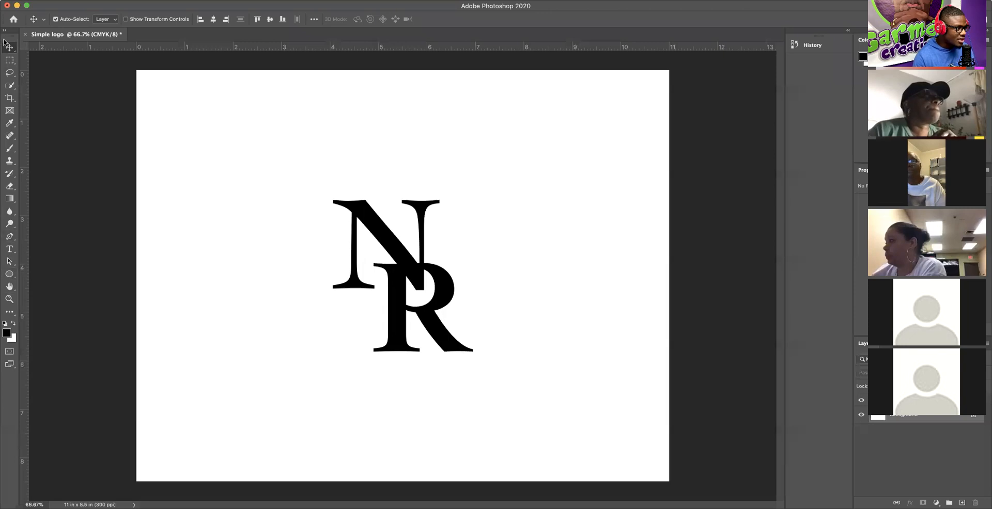
# Step: Switch to the Ellipse Tool from the shape tools flyout
pyautogui.click(9, 275)
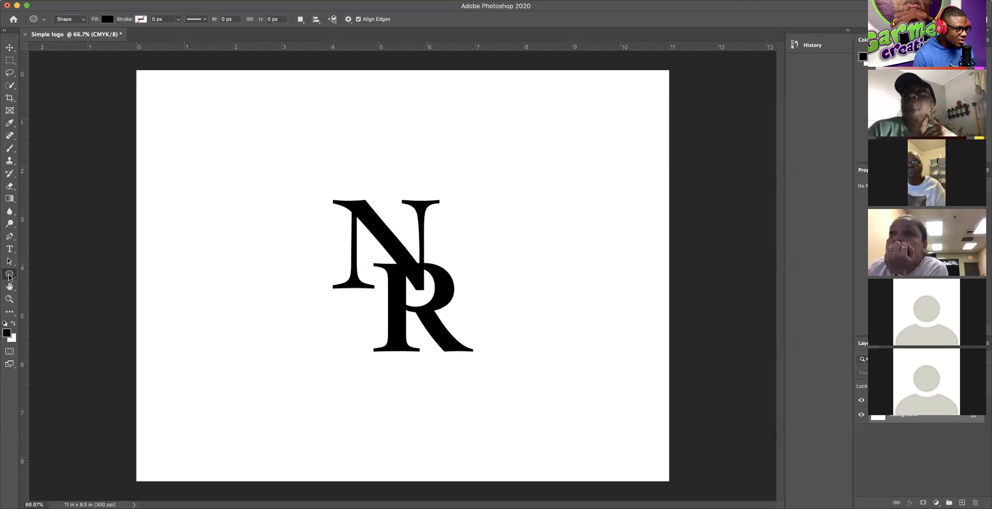
pyautogui.click(9, 278)
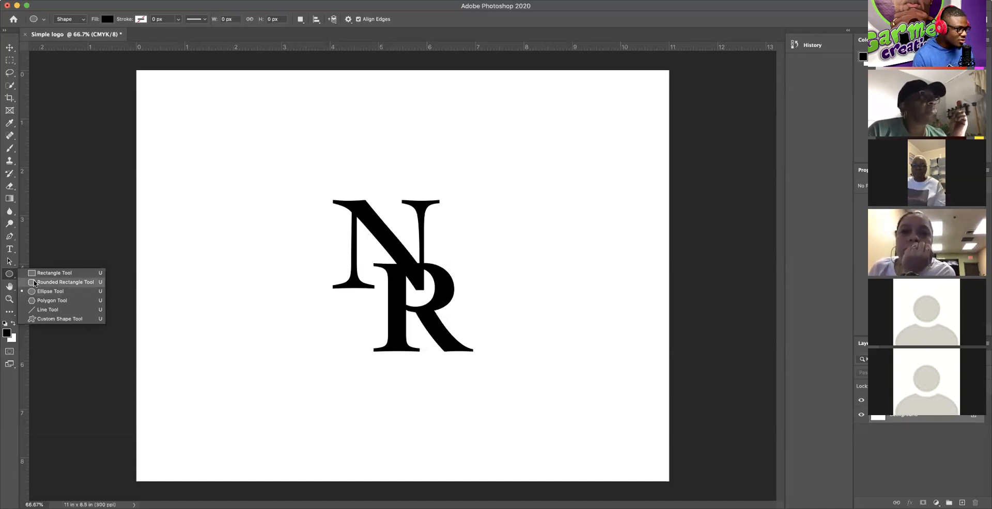
pyautogui.click(54, 292)
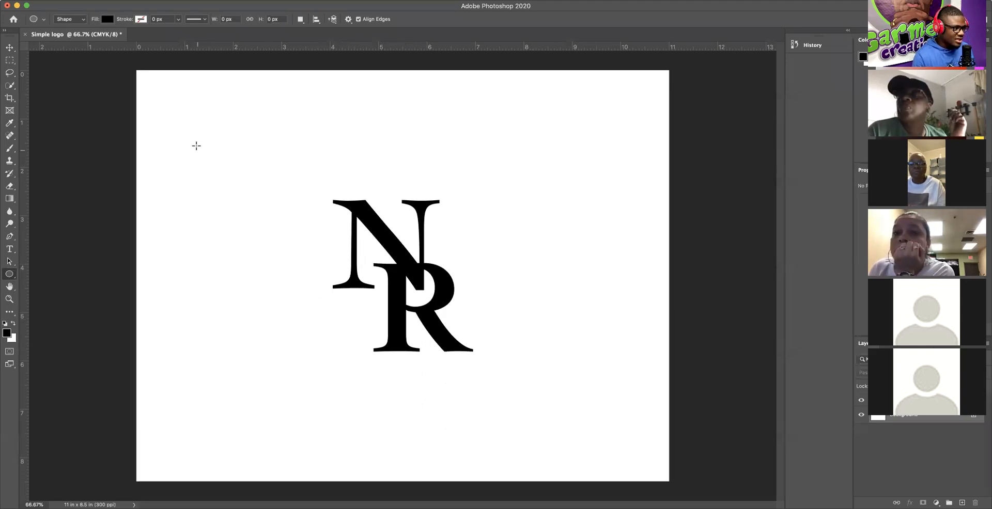
# Step: Shift-drag a solid black 1294 x 1294 px circle left of the monogram
pyautogui.moveTo(196, 140); pyautogui.dragTo(298, 394)
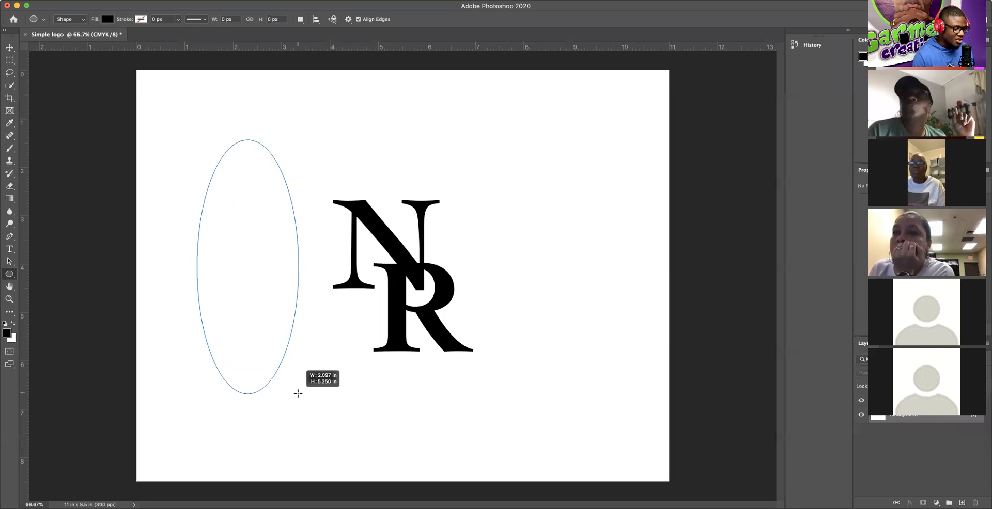
pyautogui.press('shift')
pyautogui.moveTo(298, 394); pyautogui.dragTo(405, 356)
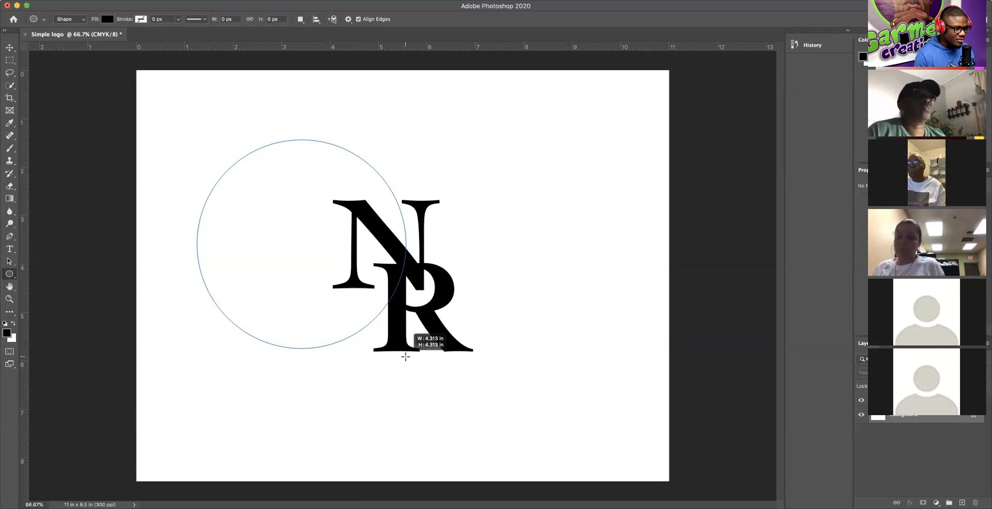
pyautogui.moveTo(406, 356); pyautogui.dragTo(405, 356)
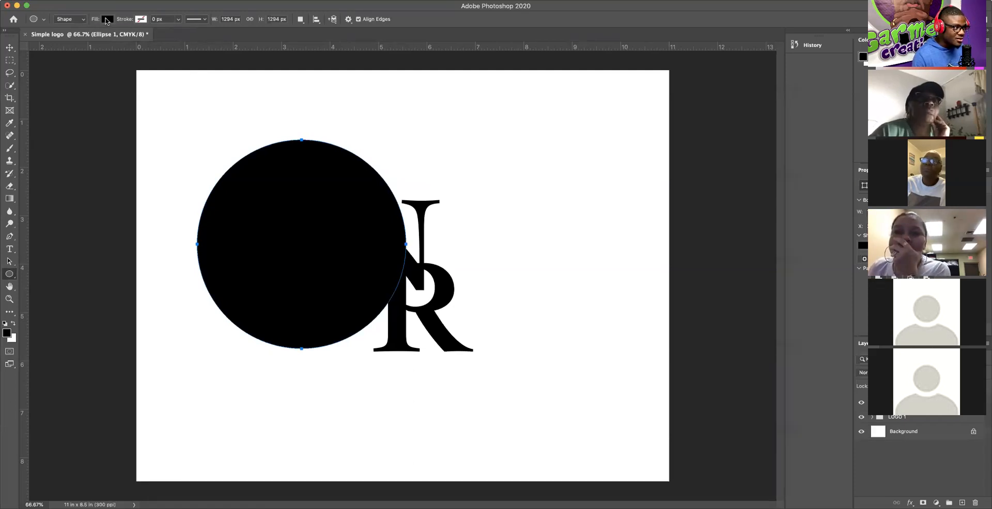
# Step: Set Ellipse 1's fill to none and bring up its Stroke colour swatches
pyautogui.click(106, 21)
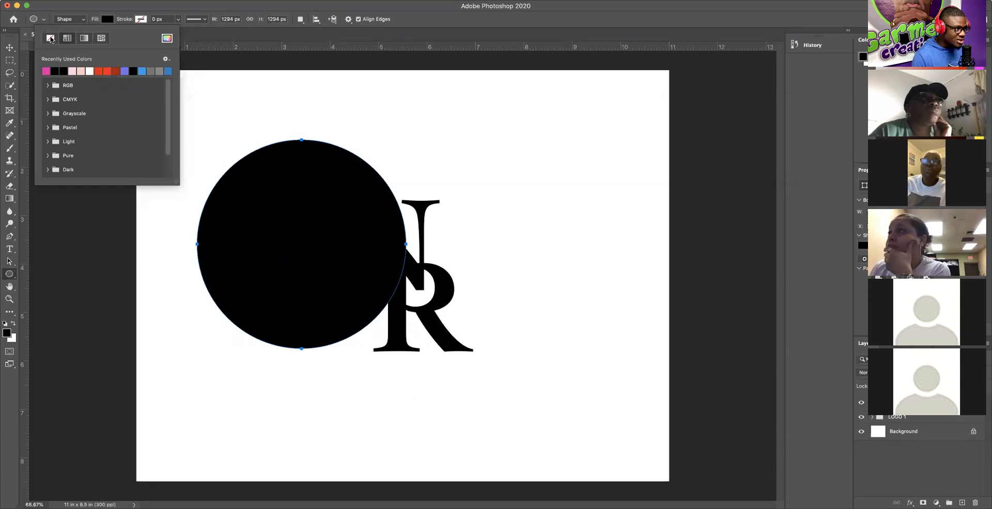
pyautogui.click(50, 38)
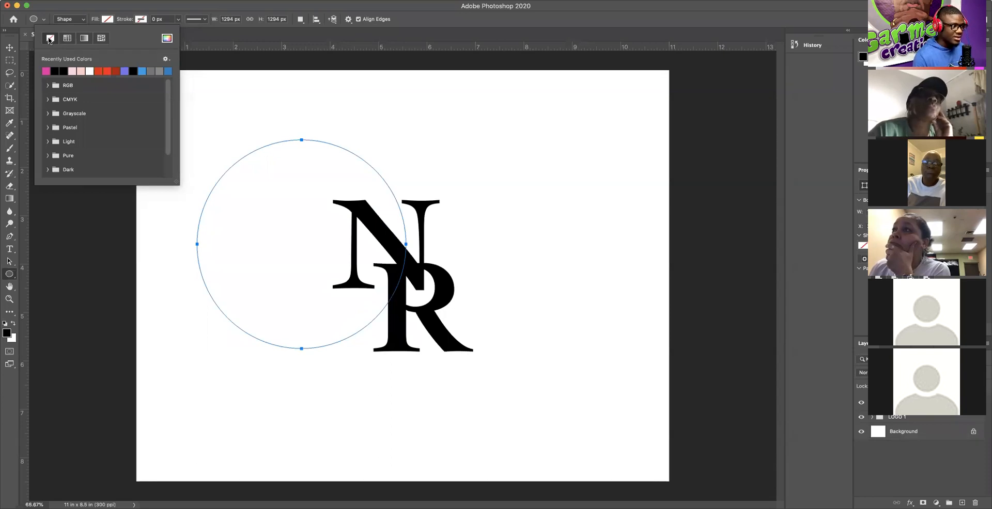
pyautogui.click(142, 22)
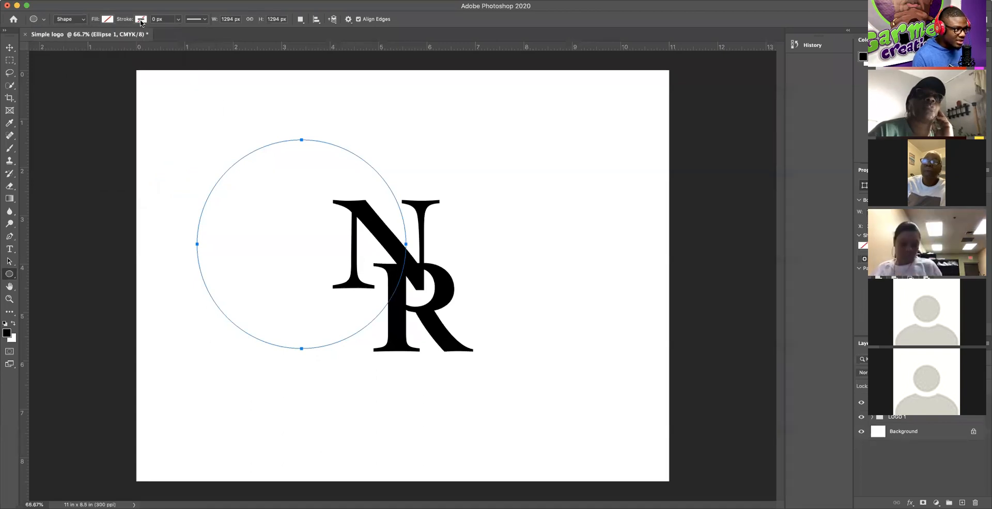
pyautogui.click(141, 22)
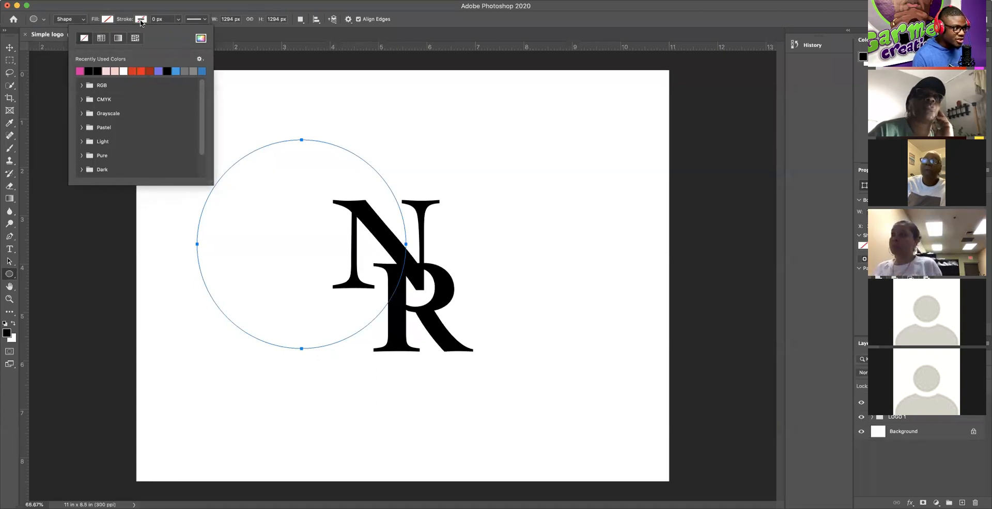
# Step: Give Ellipse 1 a thick 40 px black stroke, then open the Edit menu
pyautogui.click(93, 68)
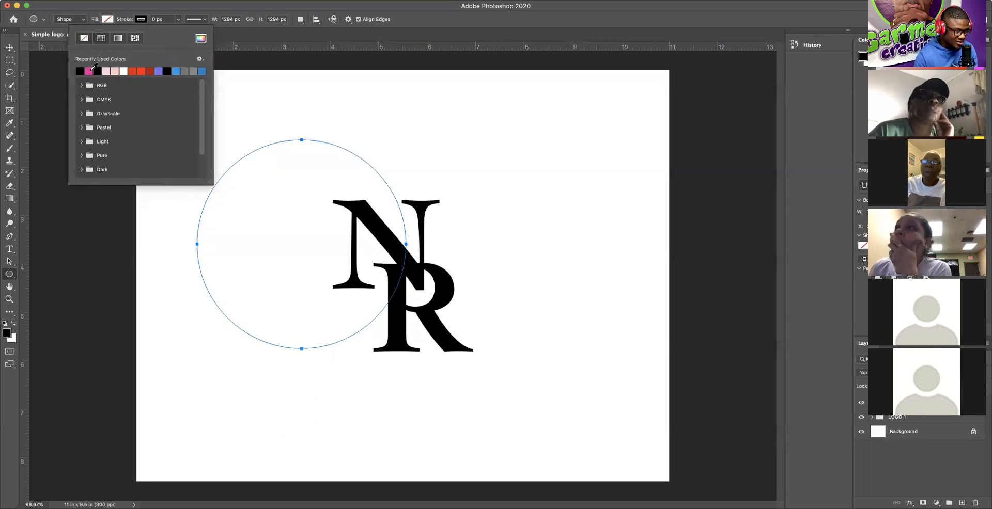
pyautogui.click(123, 21)
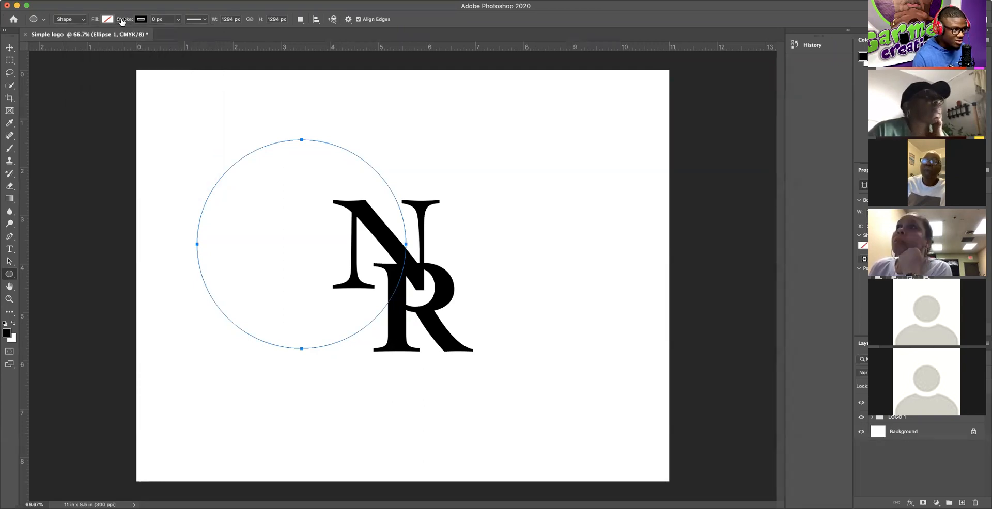
pyautogui.moveTo(122, 21)
pyautogui.mouseDown()
pyautogui.moveTo(147, 21)
pyautogui.moveTo(103, 21)
pyautogui.moveTo(306, 27)
pyautogui.moveTo(108, 42)
pyautogui.mouseUp()
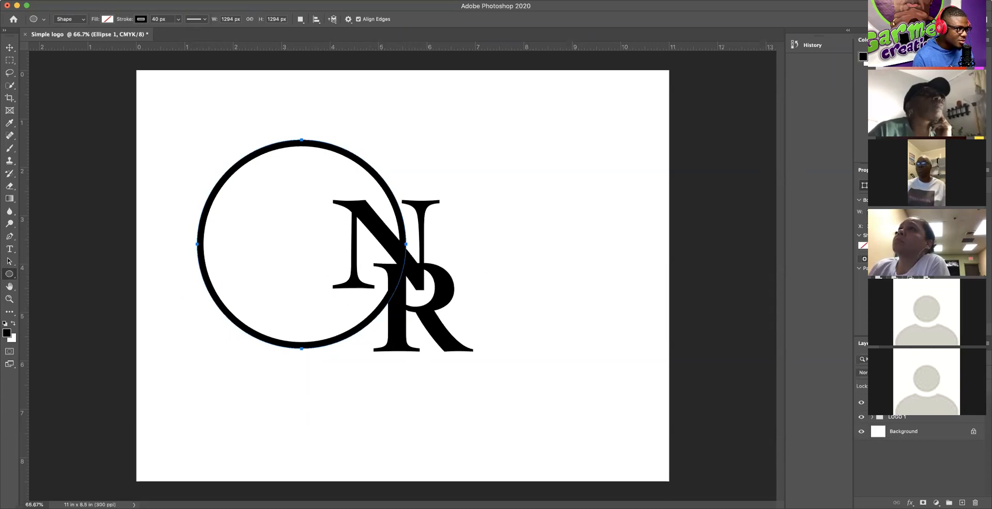
pyautogui.click(94, 0)
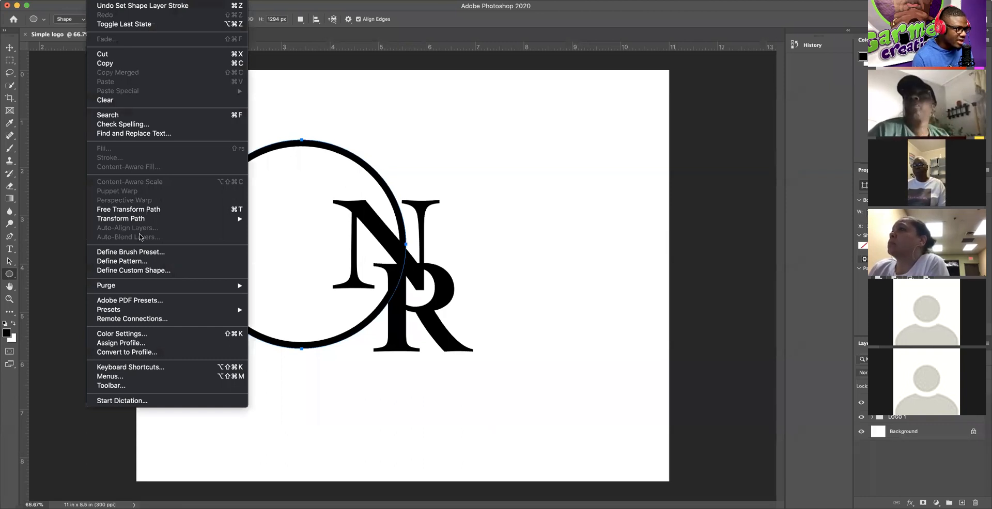
pyautogui.click(123, 212)
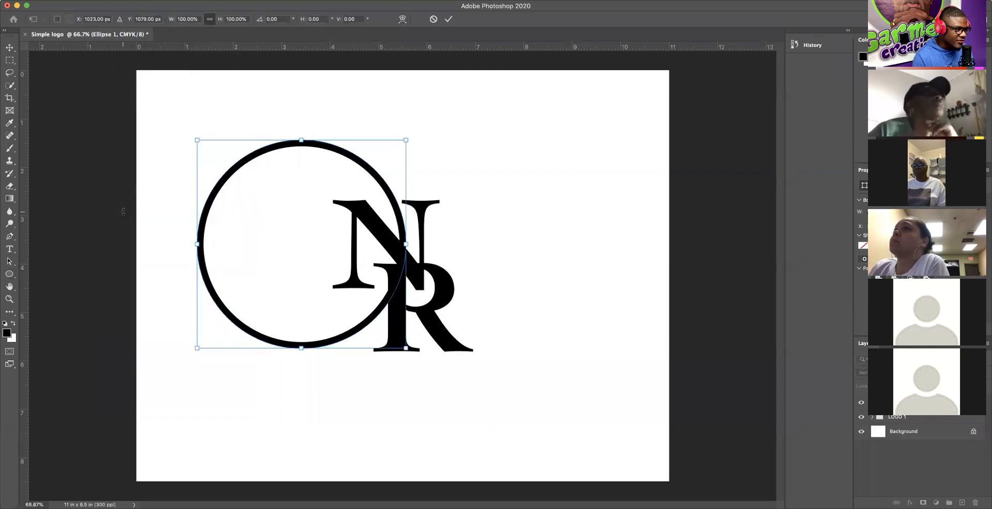
pyautogui.click(433, 20)
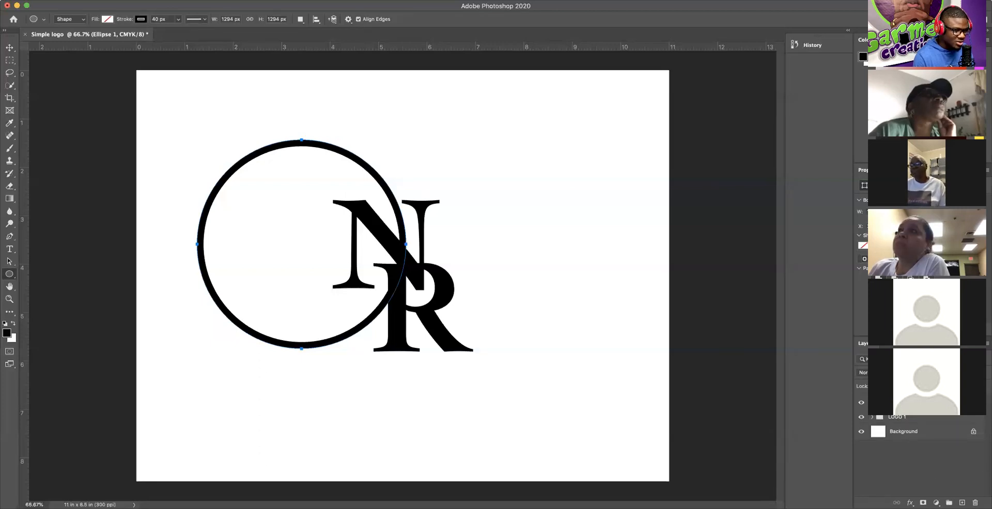
pyautogui.doubleClick(878, 402)
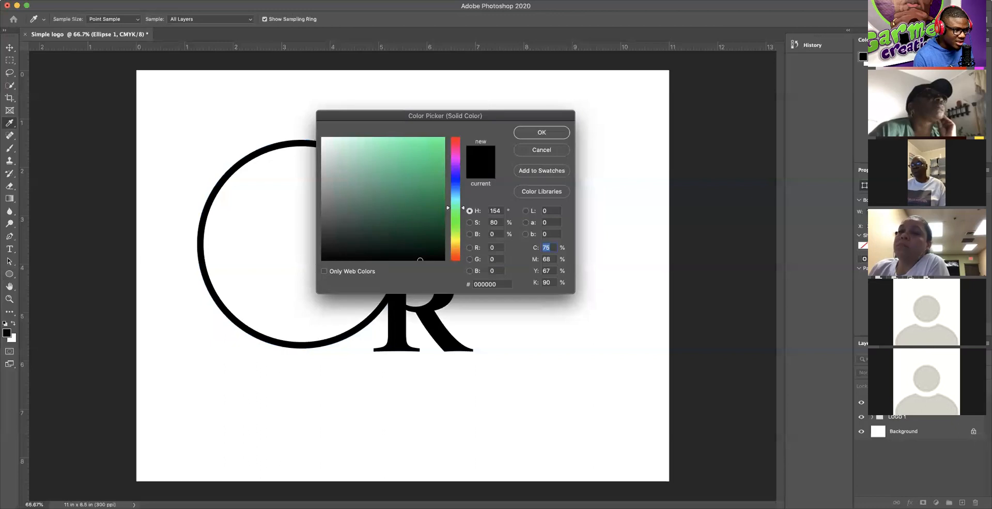
pyautogui.click(551, 155)
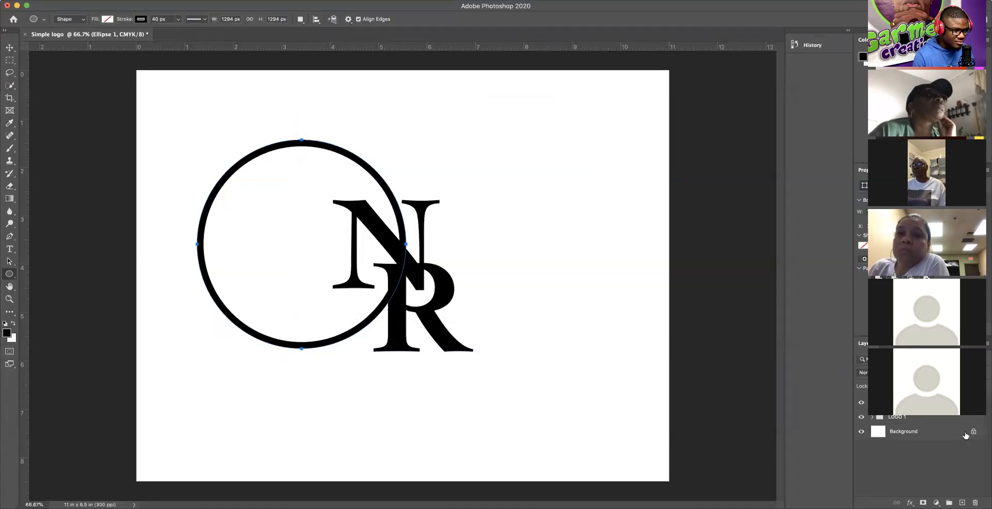
pyautogui.click(923, 419)
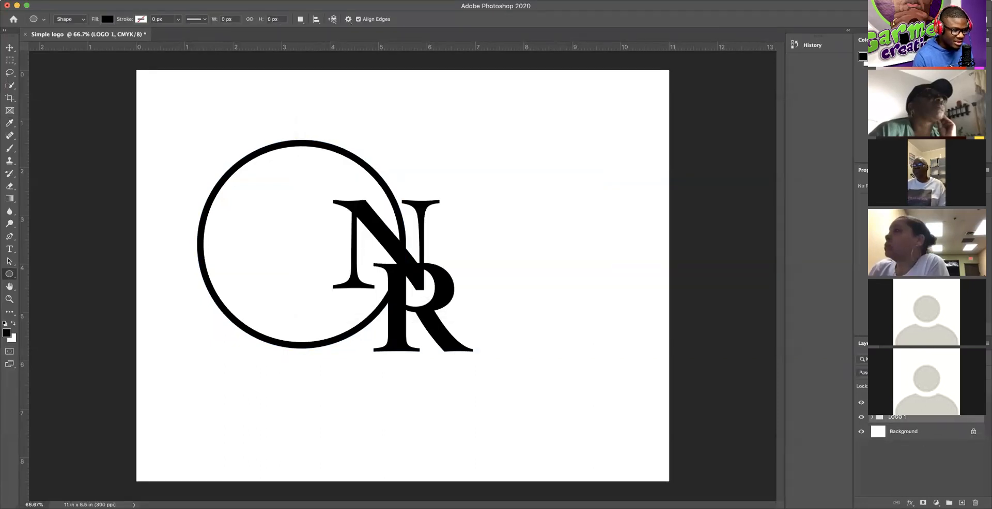
pyautogui.click(923, 403)
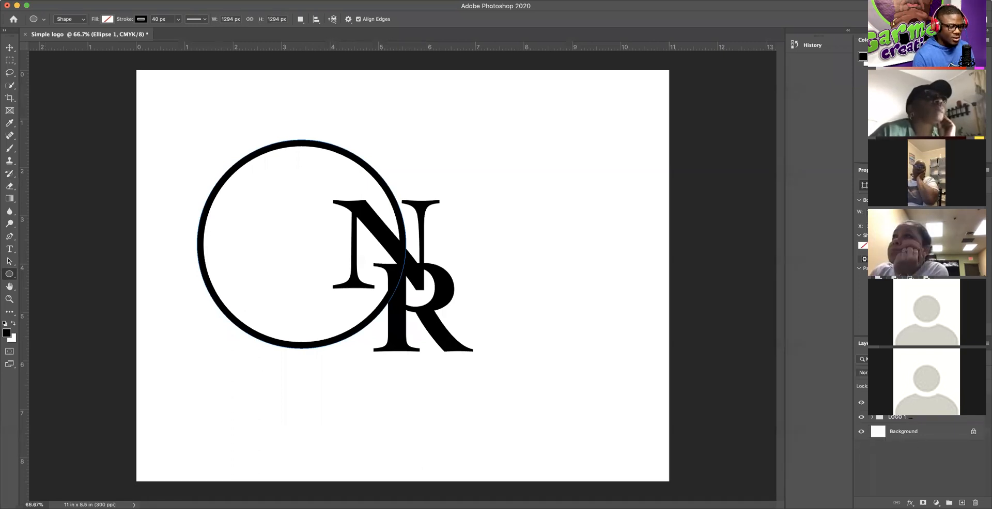
# Step: Hide the Ellipse 1 layer so its black ring disappears from the canvas
pyautogui.rightClick(919, 403)
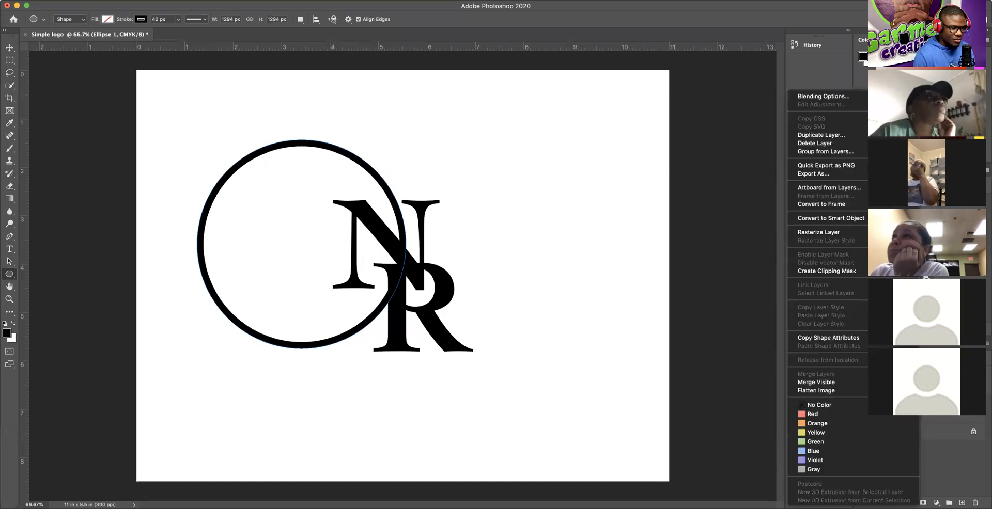
pyautogui.press('Escape')
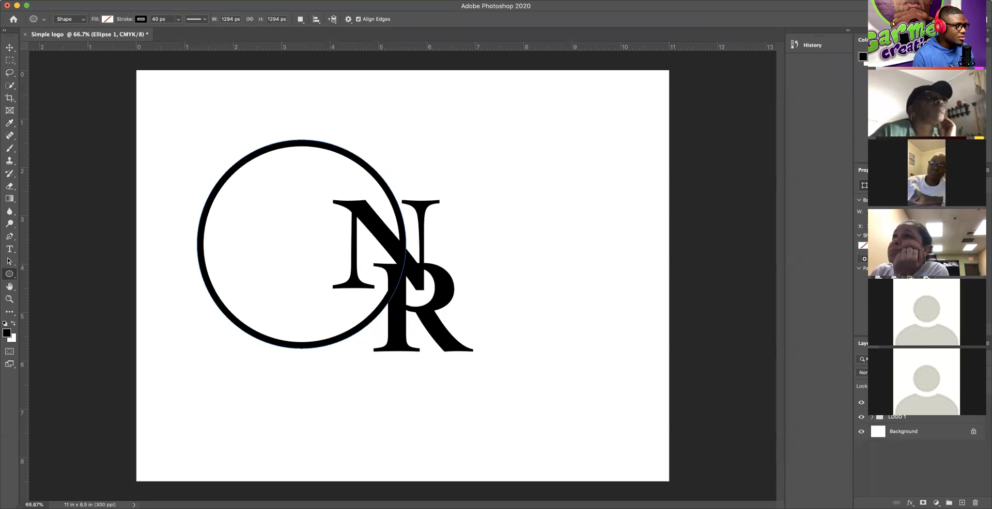
pyautogui.click(199, 0)
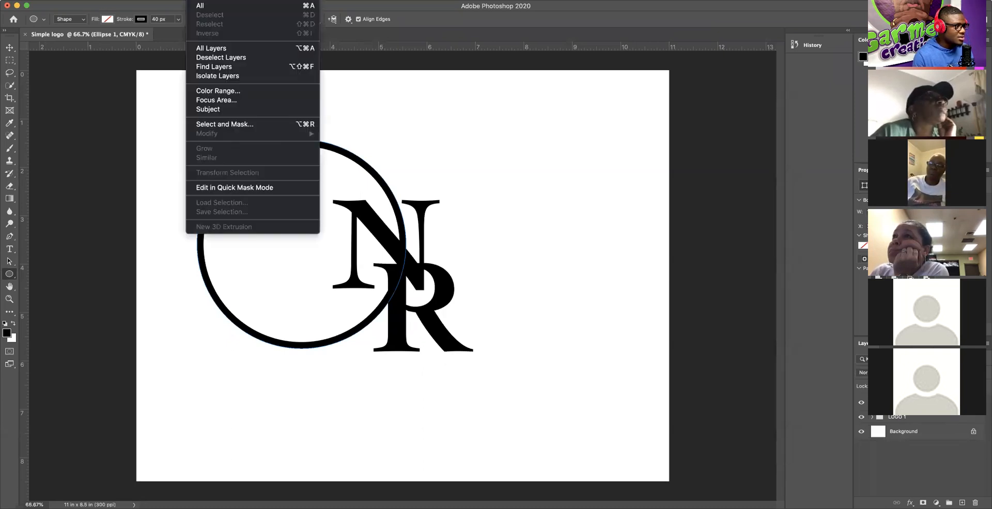
pyautogui.click(354, 141)
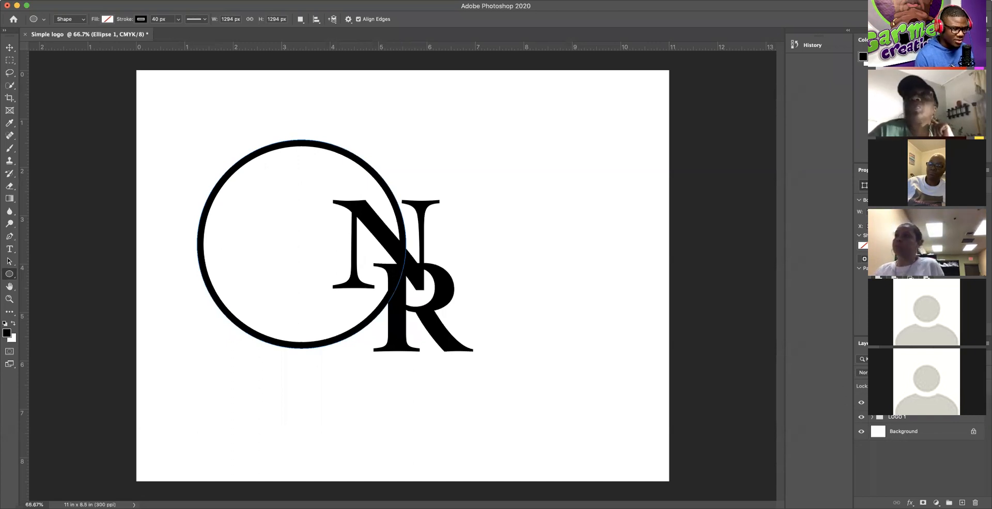
pyautogui.click(860, 404)
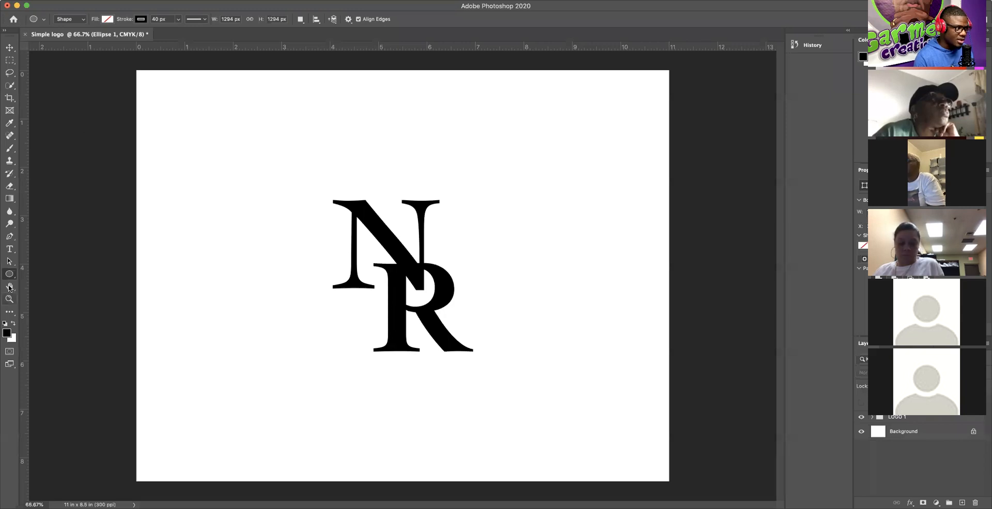
# Step: Draw a 1457 px circle, Ellipse 2, with a 40 px black outline centred around the NR letters
pyautogui.moveTo(275, 158)
pyautogui.mouseDown()
pyautogui.moveTo(360, 218)
pyautogui.moveTo(509, 405)
pyautogui.moveTo(510, 381)
pyautogui.mouseUp()
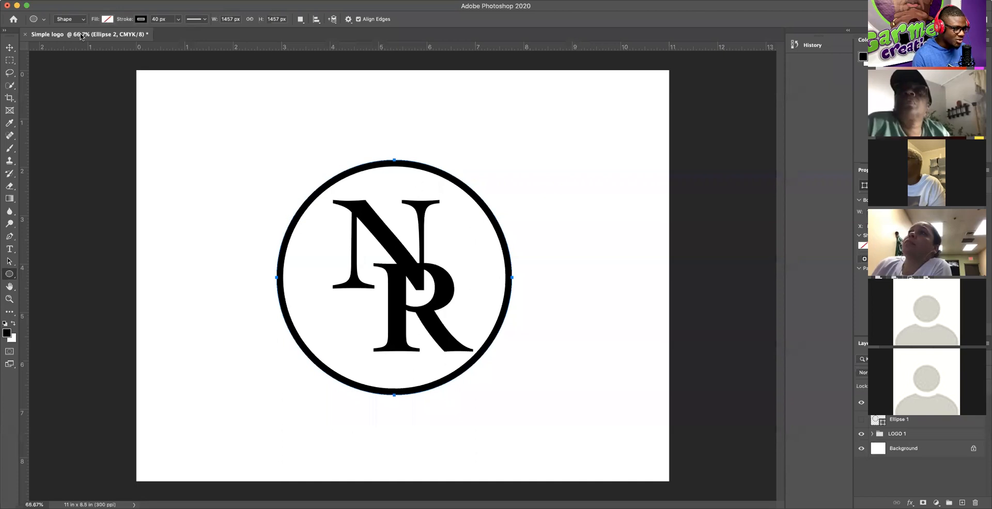
# Step: Set the circle's stroke width to 40 px in the options bar
pyautogui.click(106, 19)
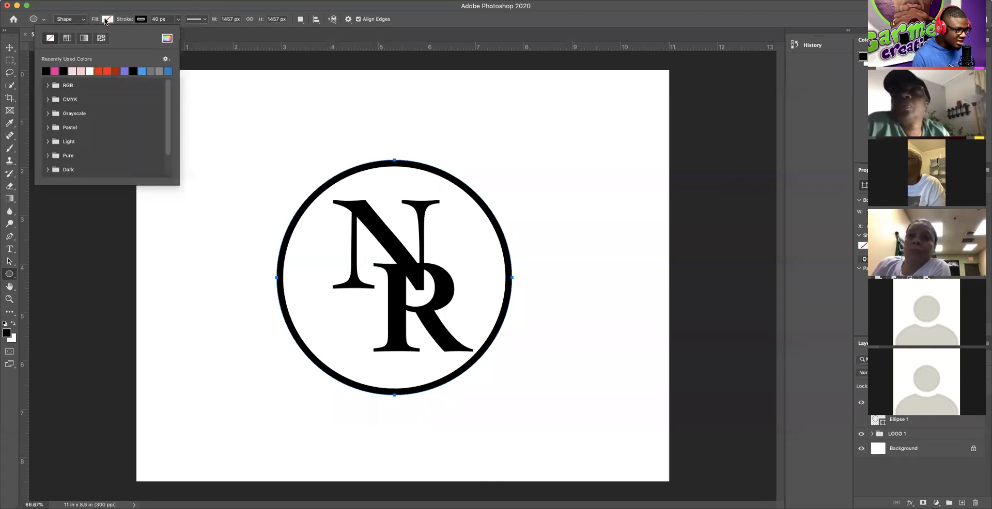
pyautogui.click(140, 21)
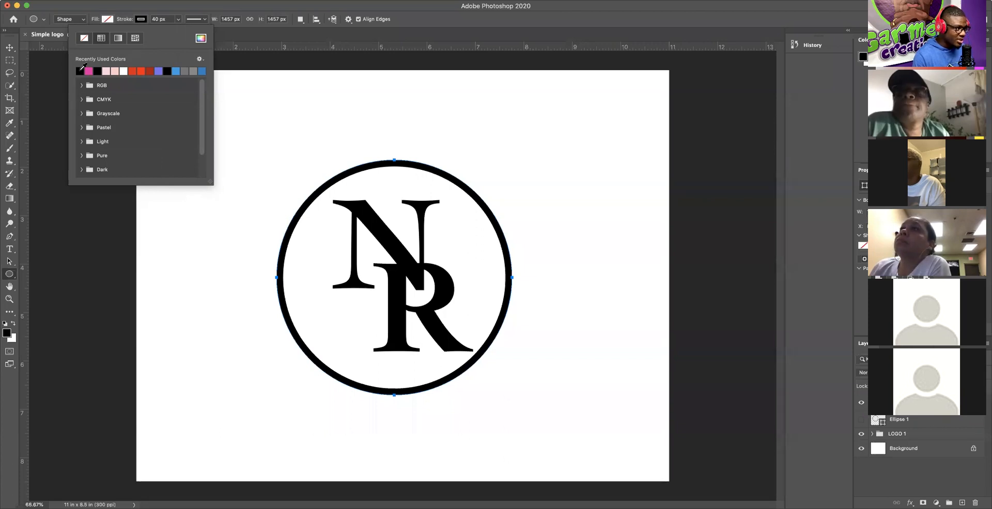
pyautogui.click(157, 19)
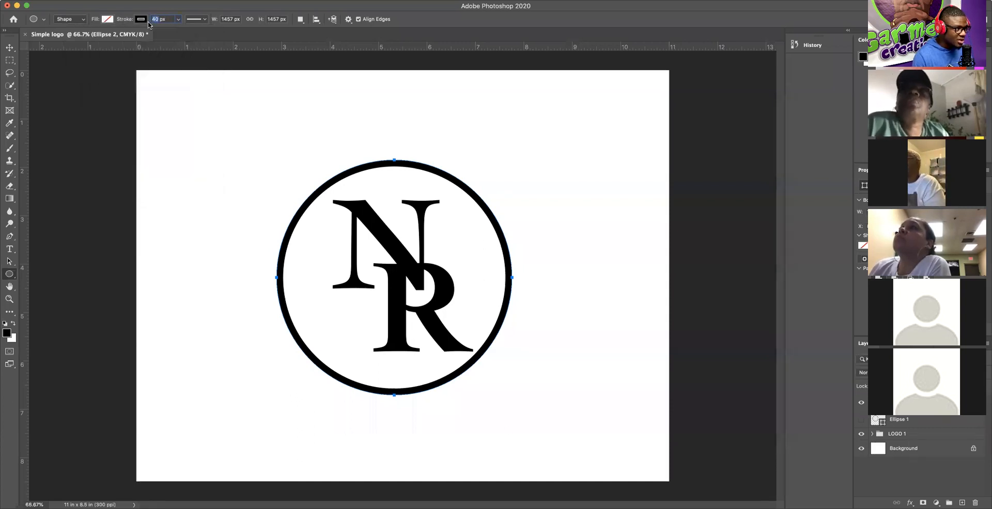
pyautogui.click(155, 19)
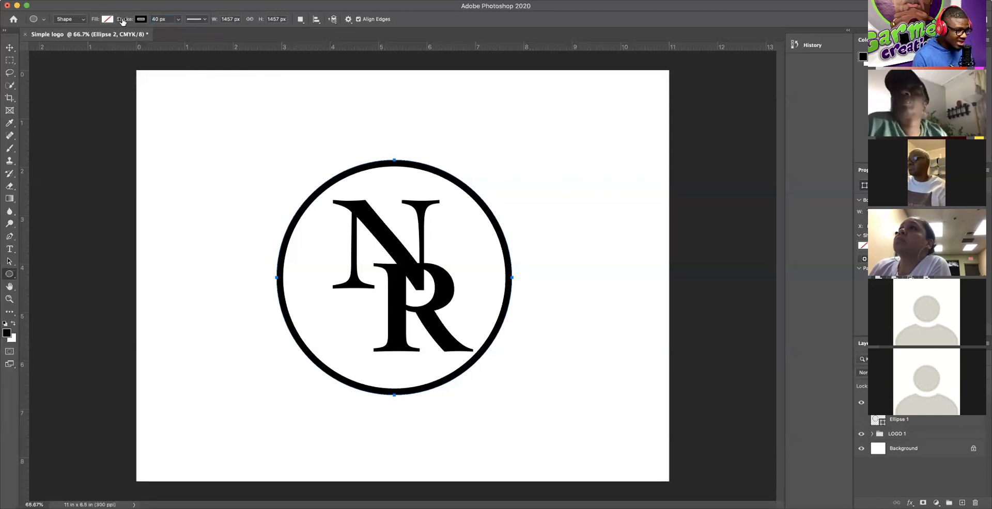
pyautogui.moveTo(122, 20)
pyautogui.mouseDown()
pyautogui.moveTo(217, 33)
pyautogui.moveTo(129, 37)
pyautogui.moveTo(168, 52)
pyautogui.moveTo(72, 45)
pyautogui.moveTo(129, 50)
pyautogui.moveTo(93, 47)
pyautogui.mouseUp()
pyautogui.press('5')
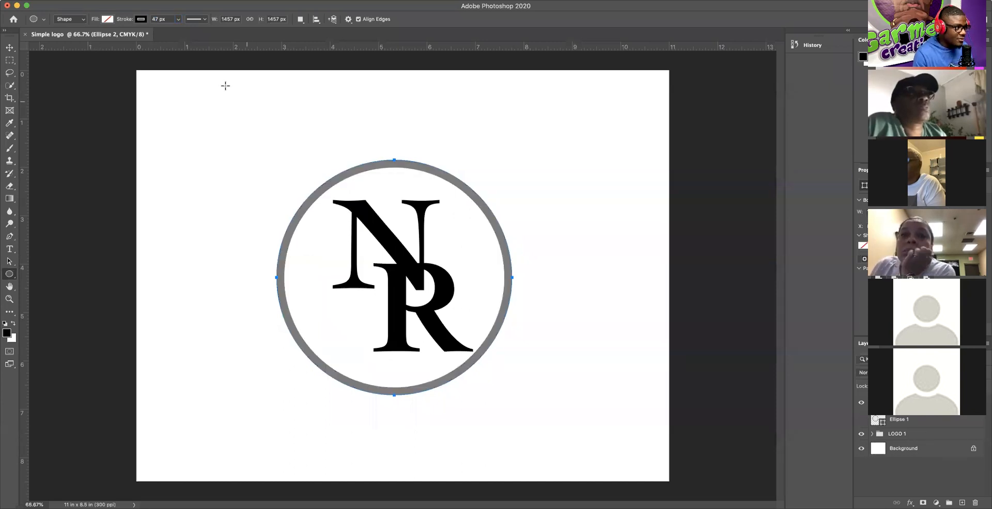
pyautogui.doubleClick(155, 19)
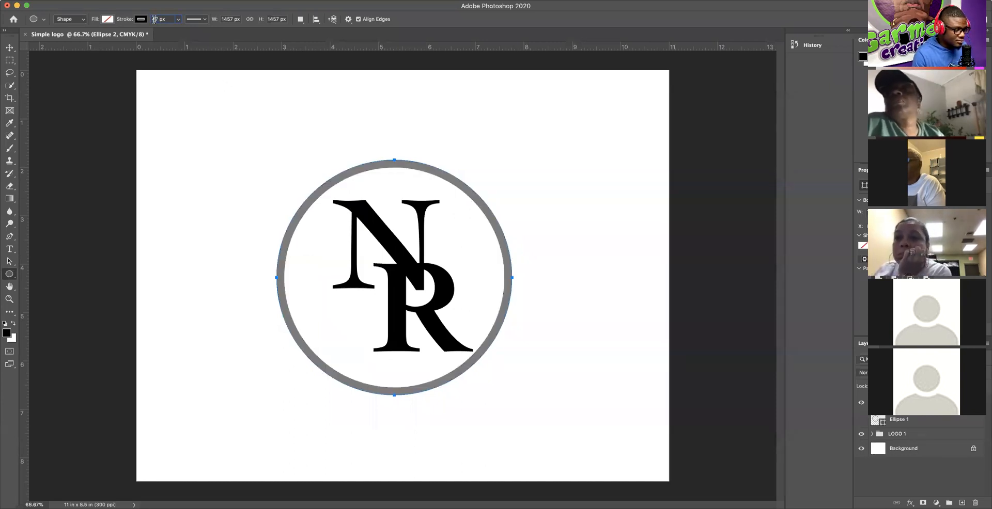
pyautogui.write('4')
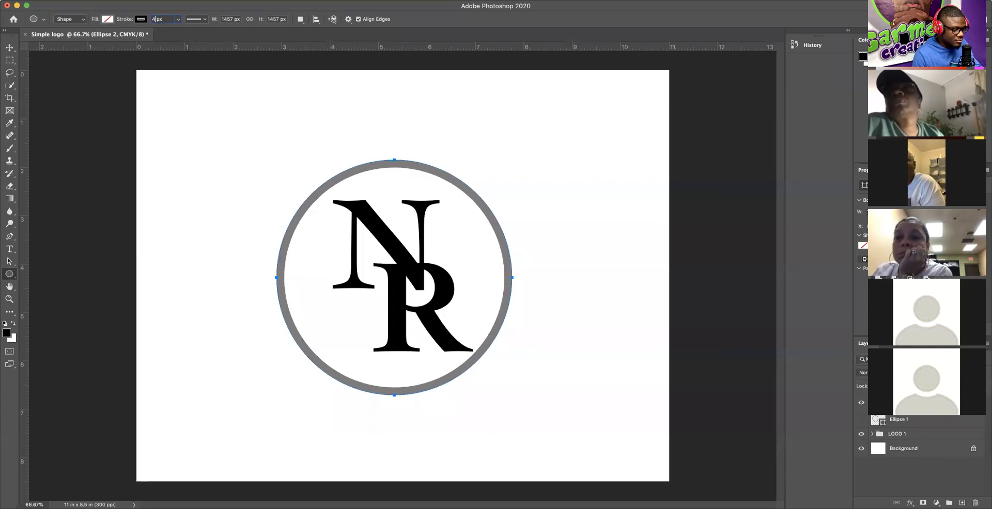
pyautogui.write('0')
pyautogui.press('Return')
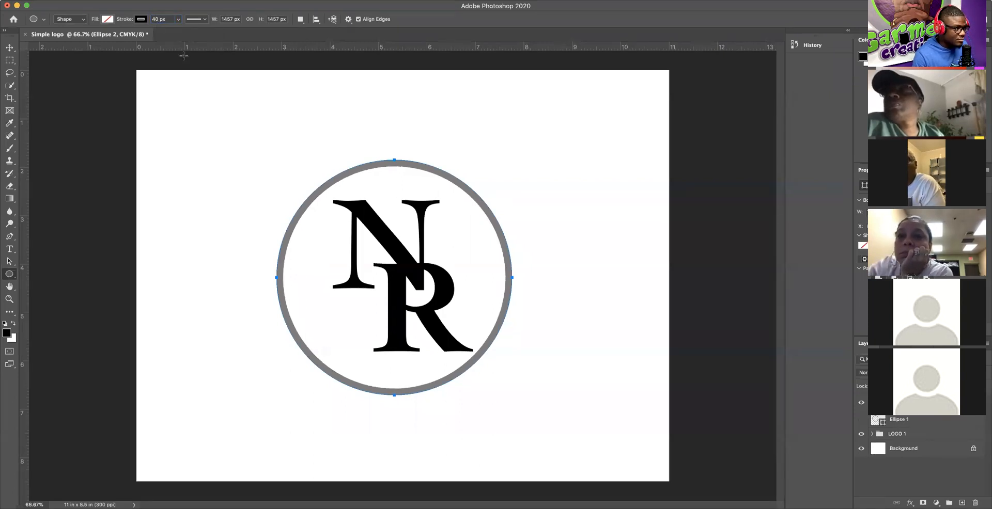
# Step: Change the circle's stroke colour to grey and cancel the Create Ellipse dialog
pyautogui.click(141, 20)
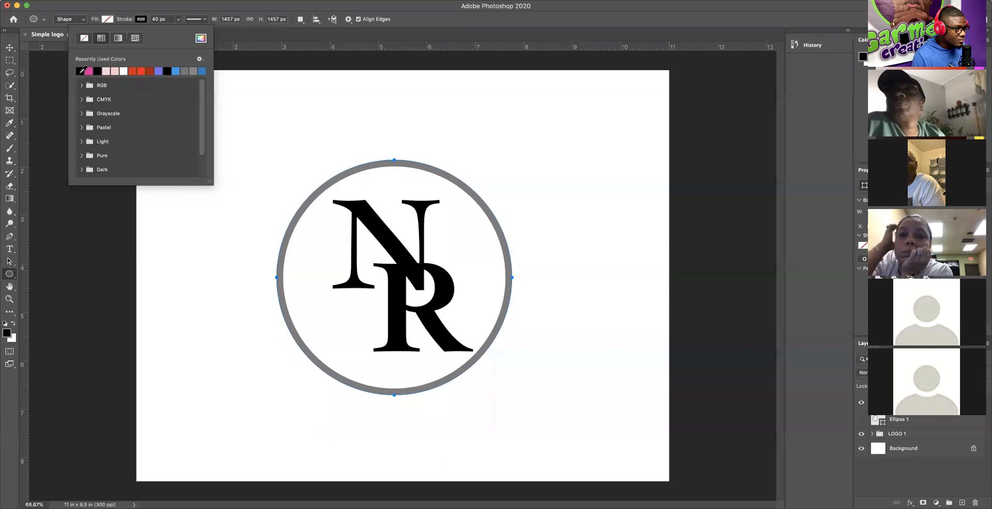
pyautogui.click(299, 66)
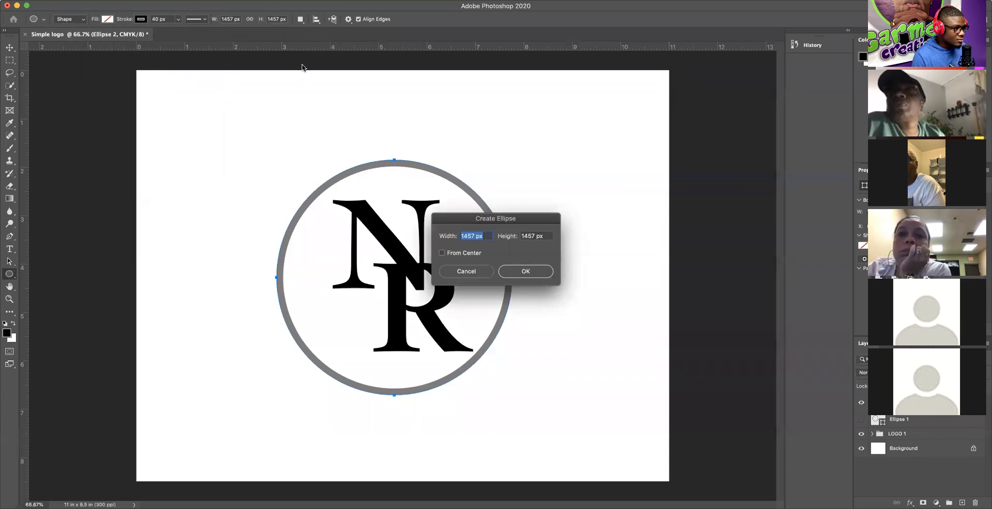
pyautogui.click(465, 273)
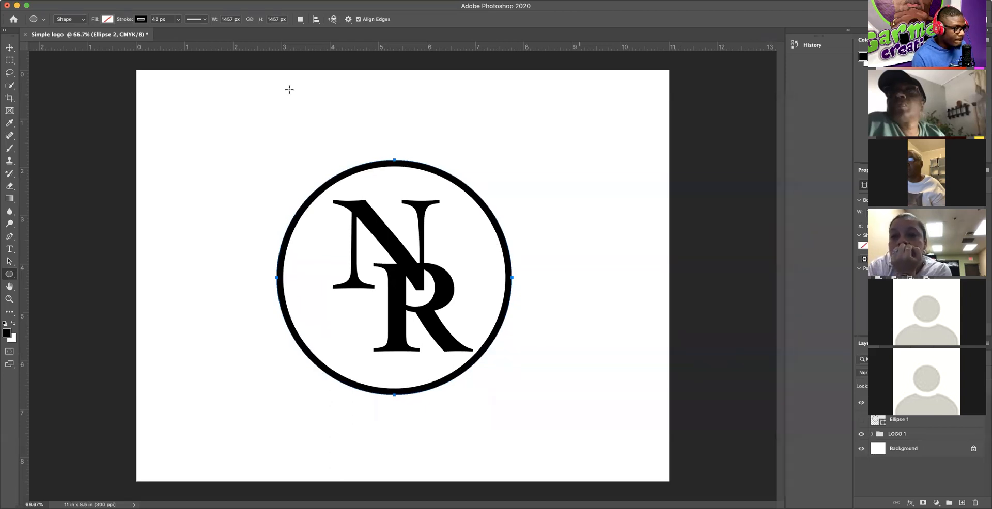
# Step: Switch to the Move tool and drag the Ellipse 1 layer to the Layers trash
pyautogui.click(8, 48)
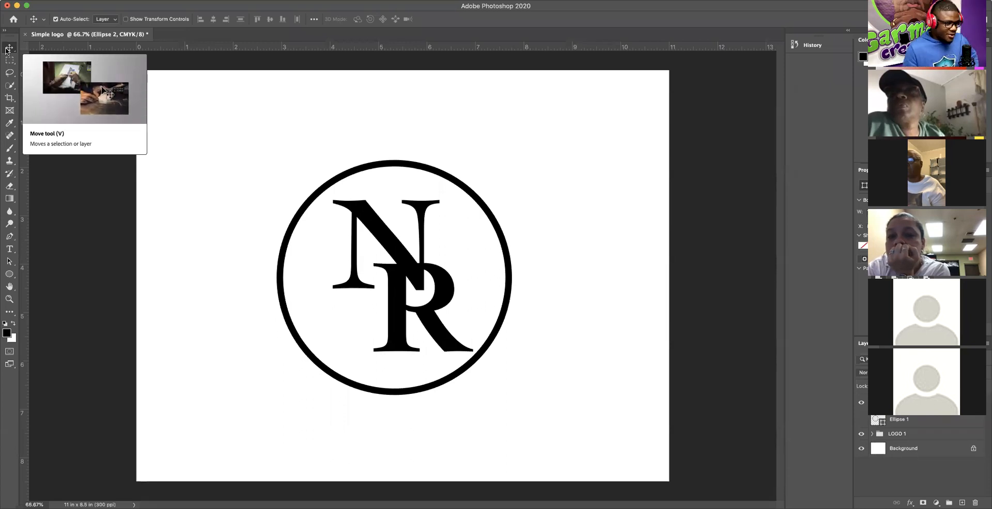
pyautogui.moveTo(919, 422); pyautogui.dragTo(975, 503)
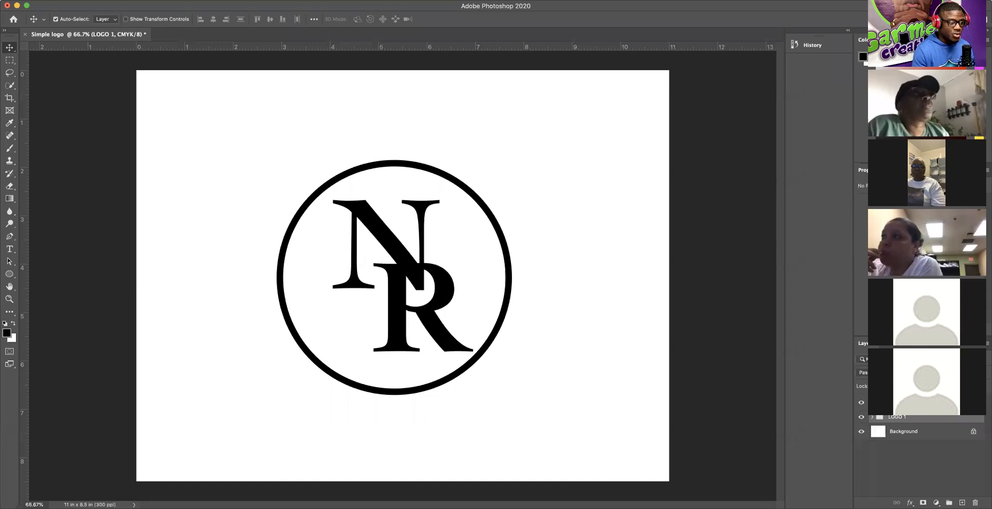
pyautogui.click(918, 448)
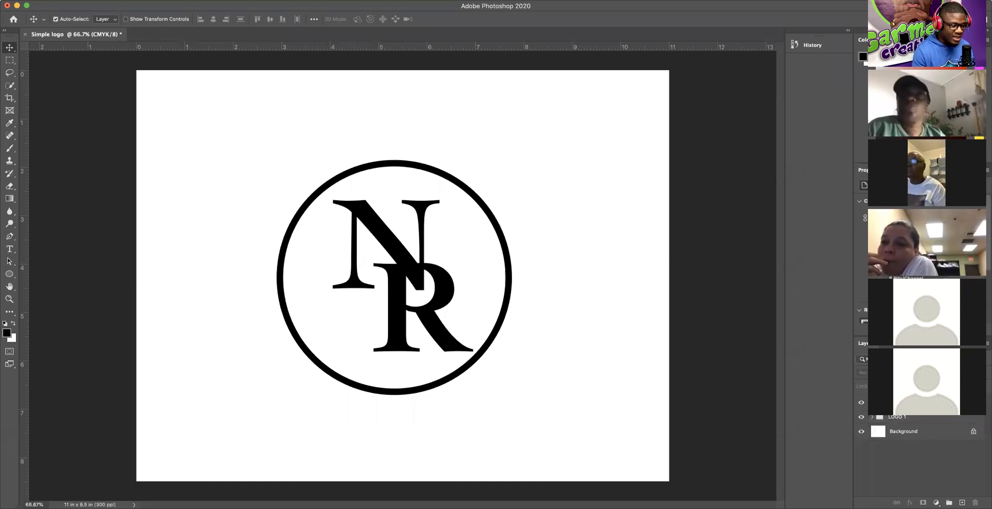
pyautogui.click(907, 402)
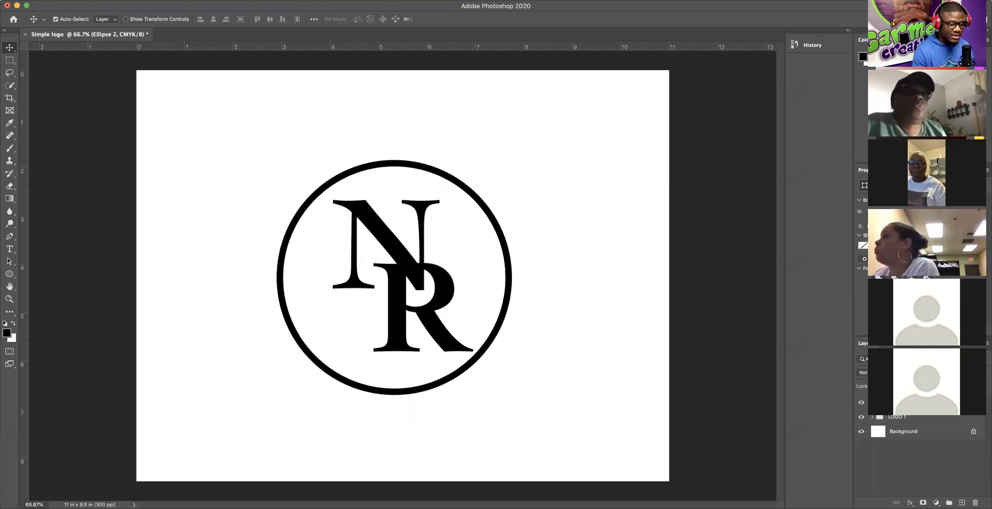
pyautogui.click(913, 436)
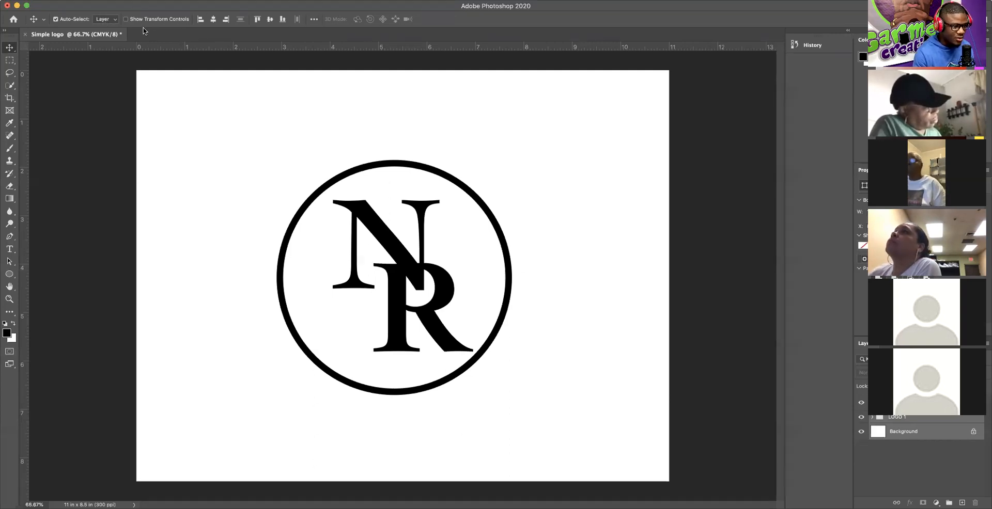
# Step: Align horizontal and vertical centres of the layers, then select Ellipse 2 and Background
pyautogui.click(212, 20)
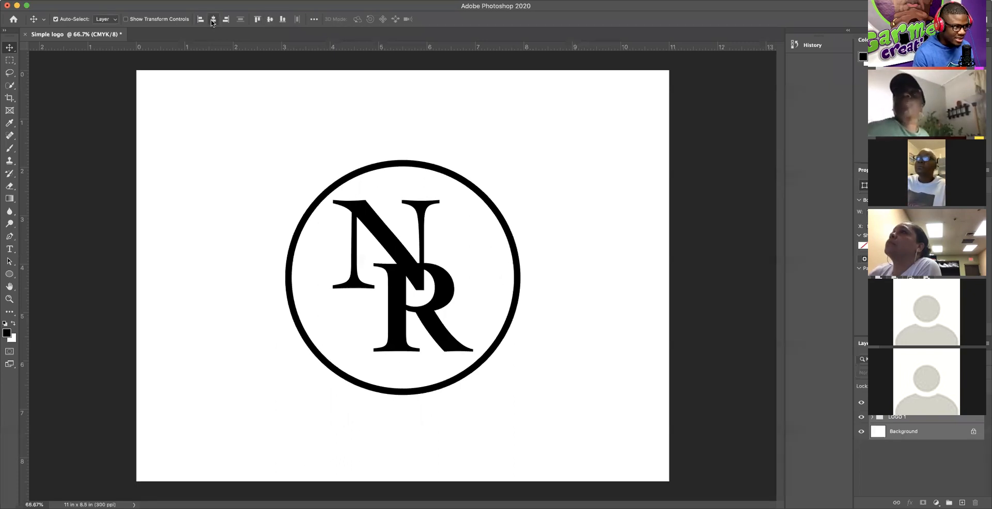
pyautogui.click(269, 20)
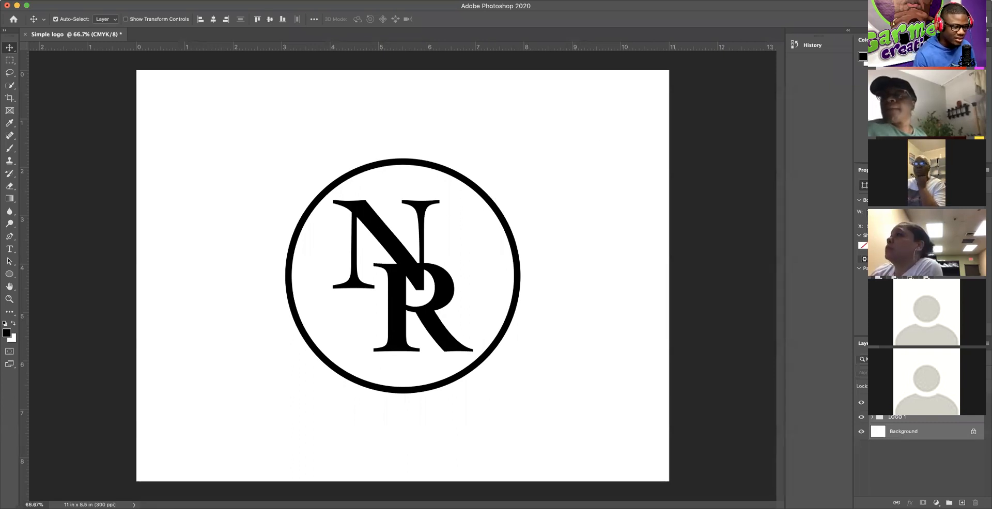
pyautogui.click(905, 403)
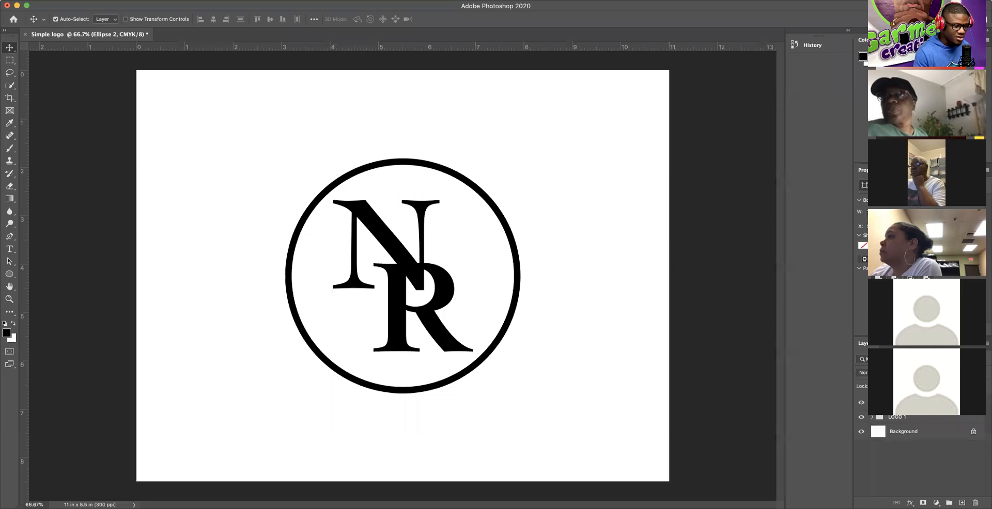
pyautogui.click(924, 437)
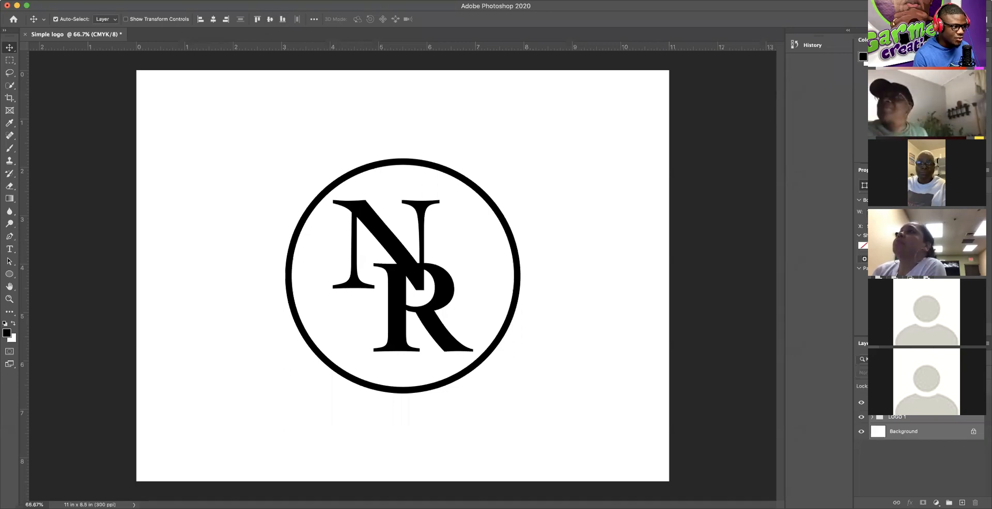
pyautogui.click(296, 0)
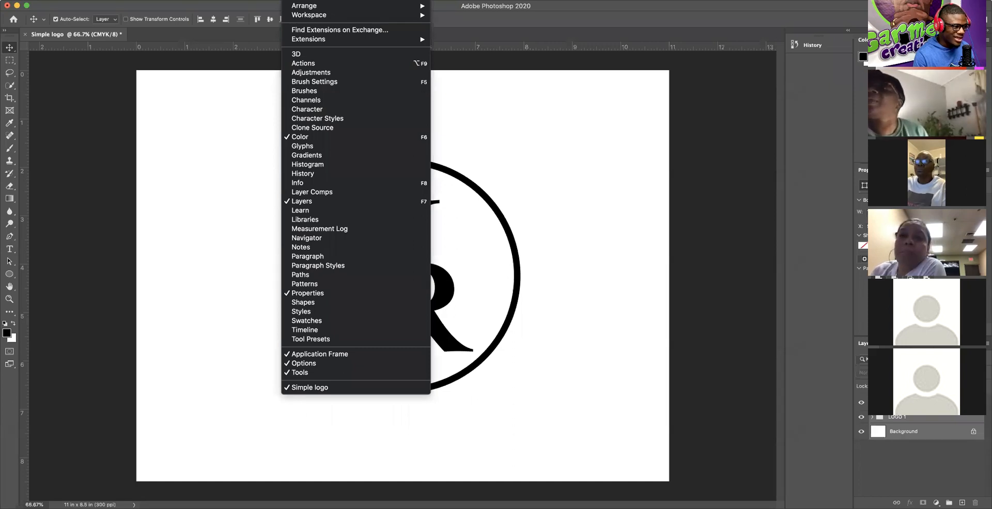
pyautogui.moveTo(269, 0)
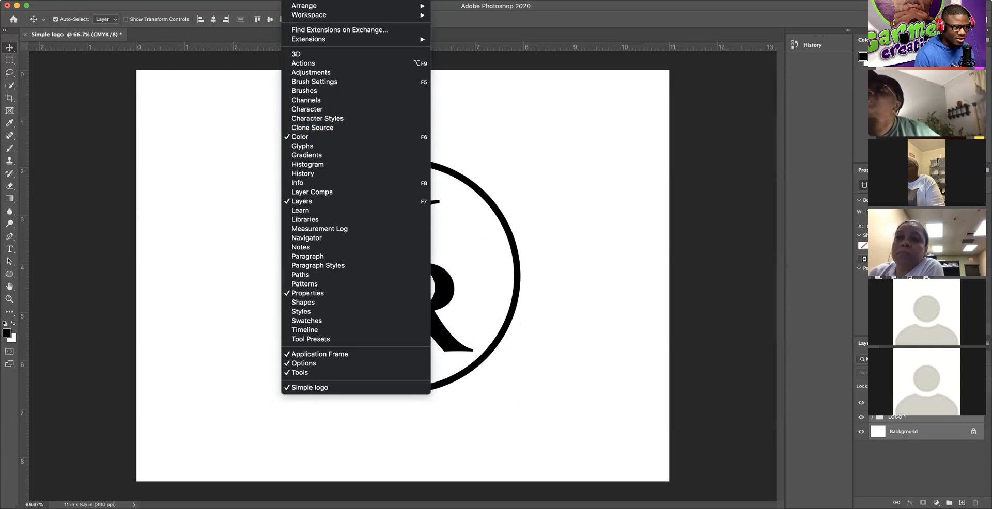
pyautogui.click(305, 0)
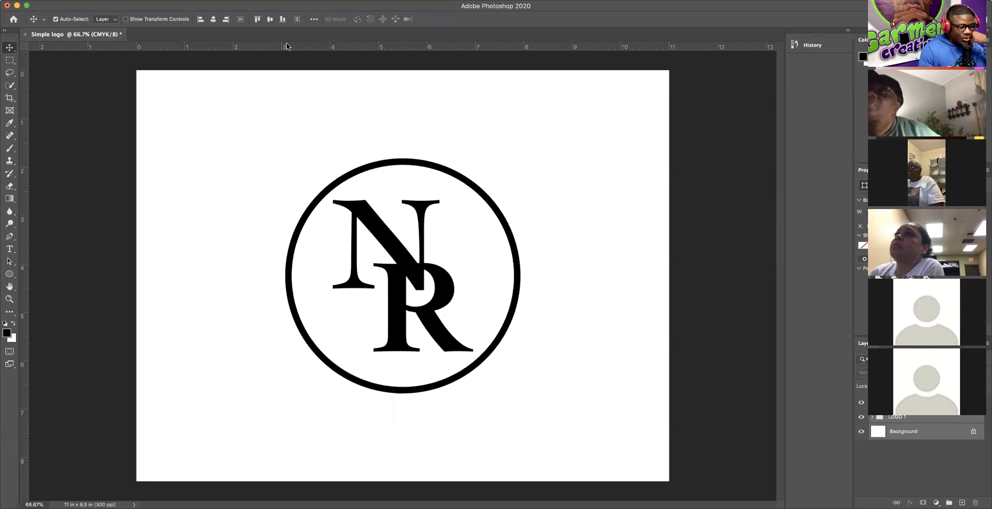
pyautogui.click(74, 1)
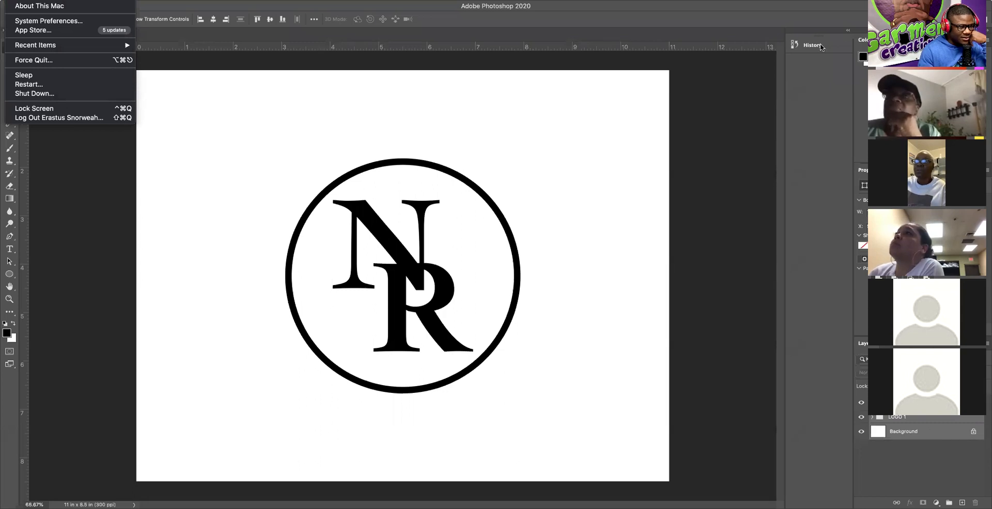
pyautogui.click(736, 42)
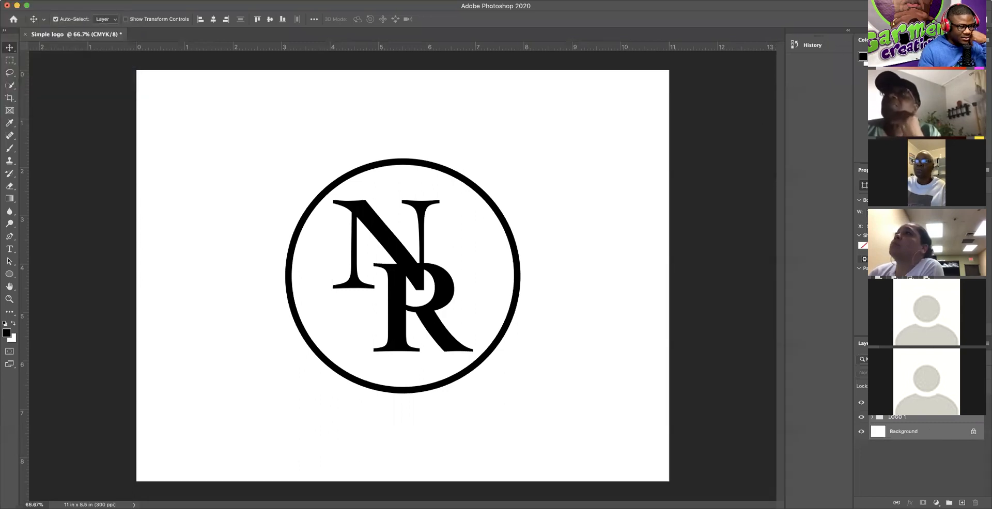
pyautogui.click(848, 34)
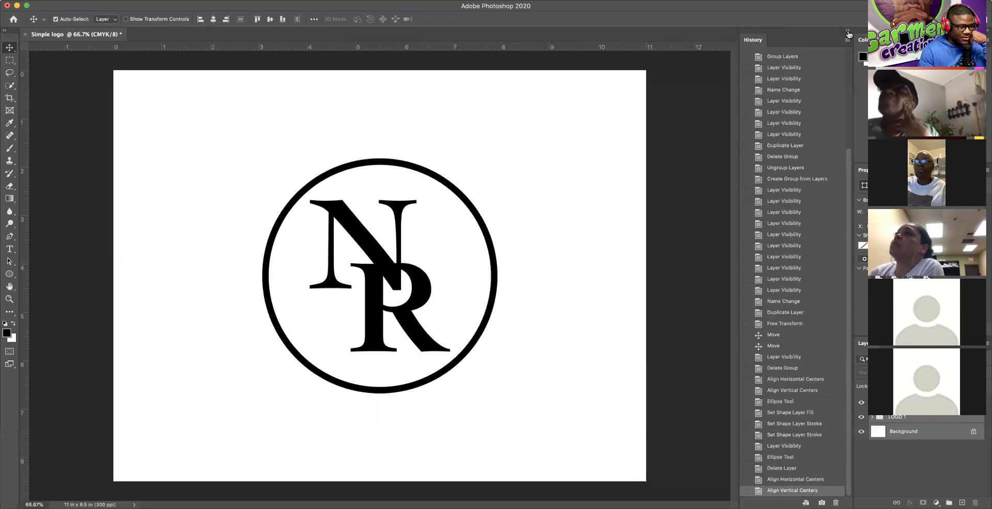
pyautogui.click(847, 34)
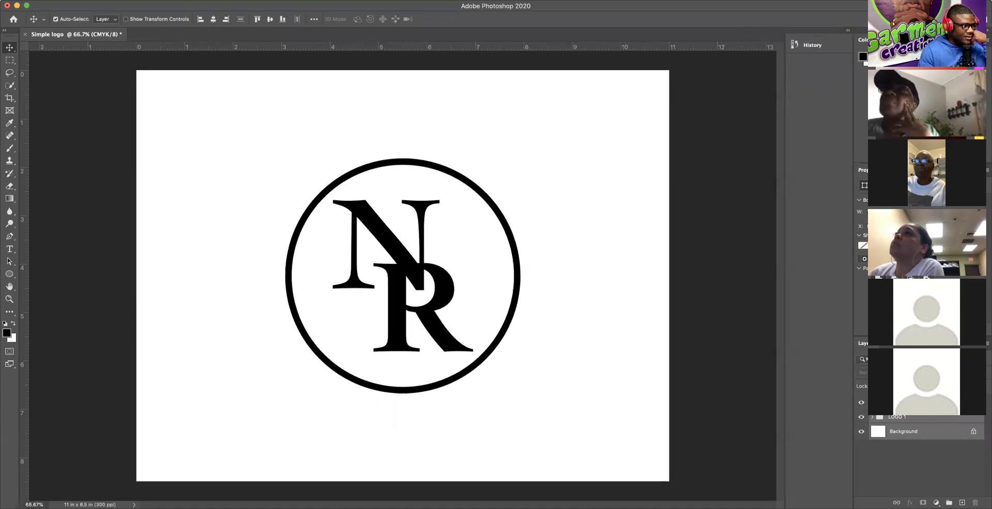
pyautogui.click(267, 0)
pyautogui.moveTo(295, 1)
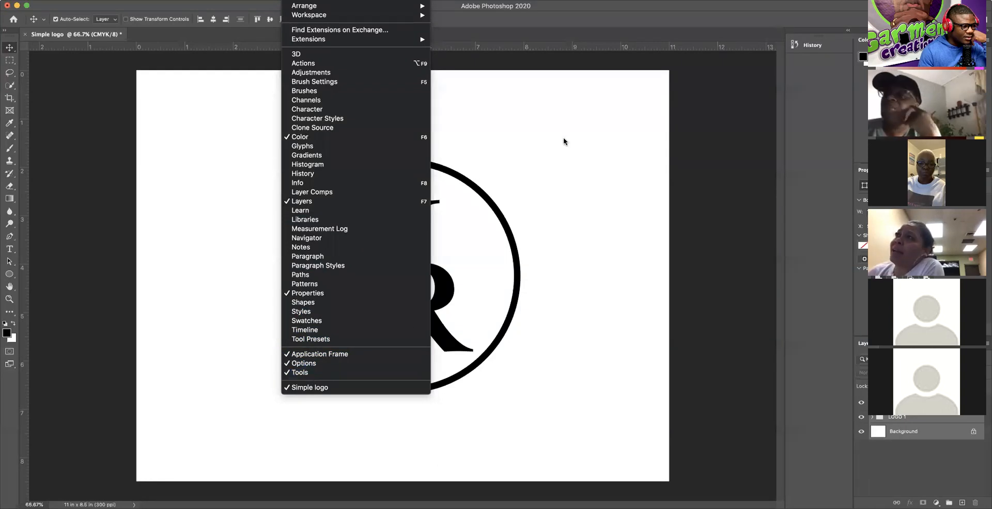
pyautogui.click(555, 65)
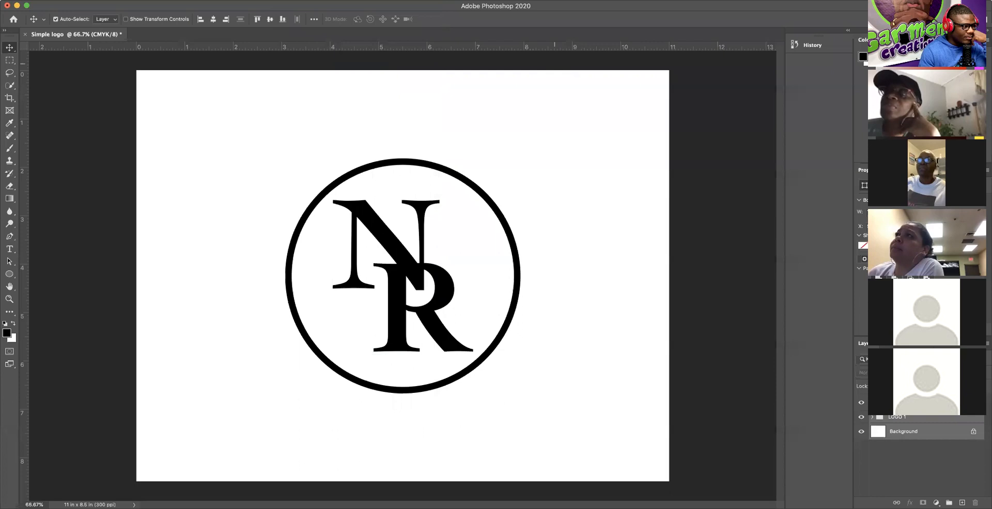
pyautogui.click(115, 21)
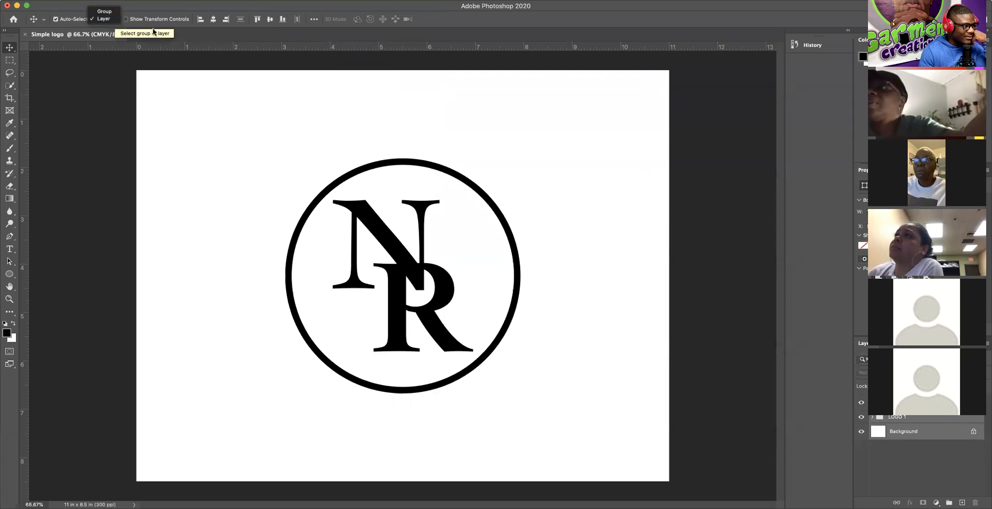
pyautogui.click(205, 33)
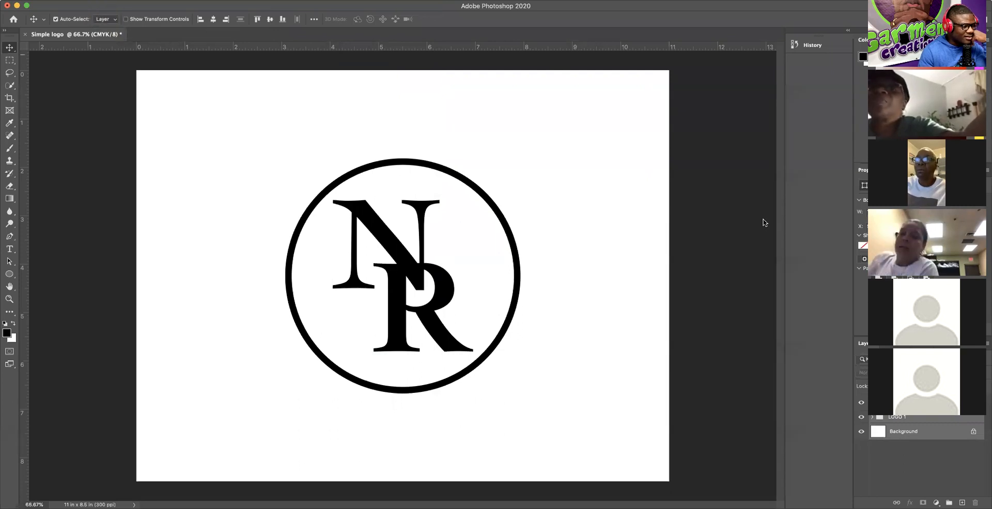
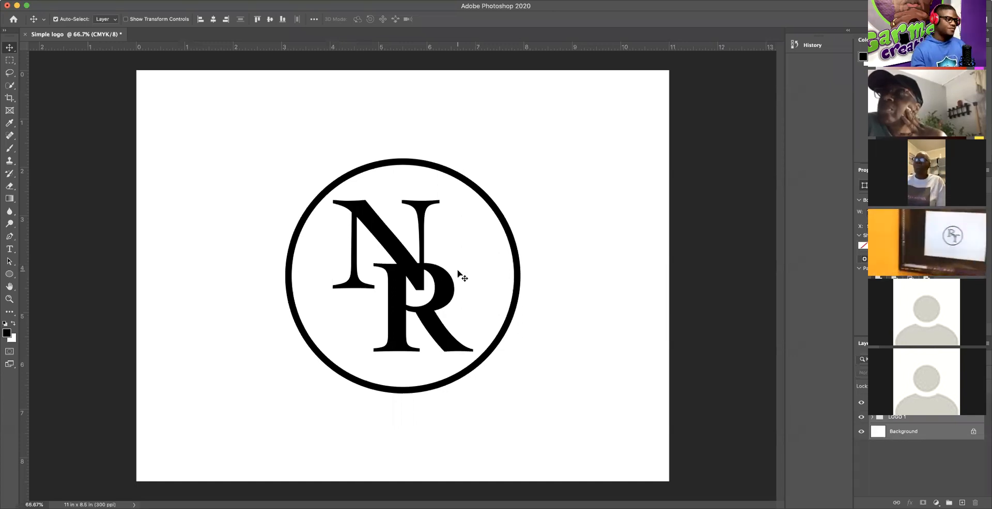
# Step: Select the LOGO 1 group containing the NR letters in the Layers panel
pyautogui.click(911, 423)
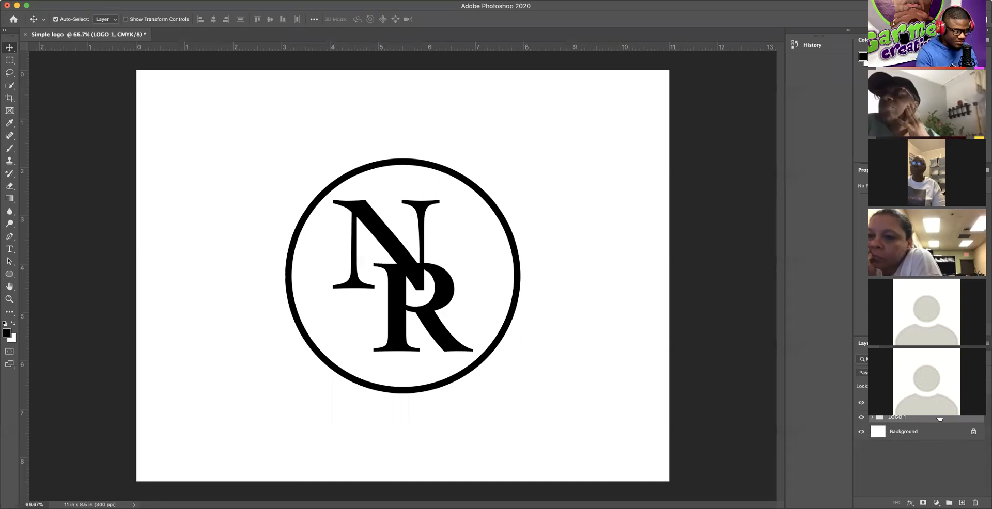
# Step: Free-transform the NR letters to about 130% and shift them left and down inside the circle
pyautogui.press('super+t')
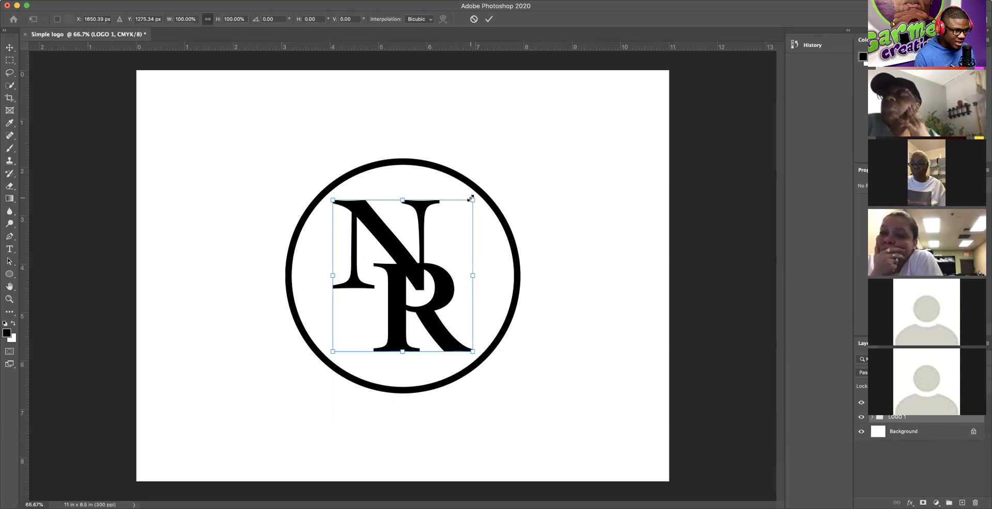
pyautogui.moveTo(471, 200); pyautogui.dragTo(514, 157)
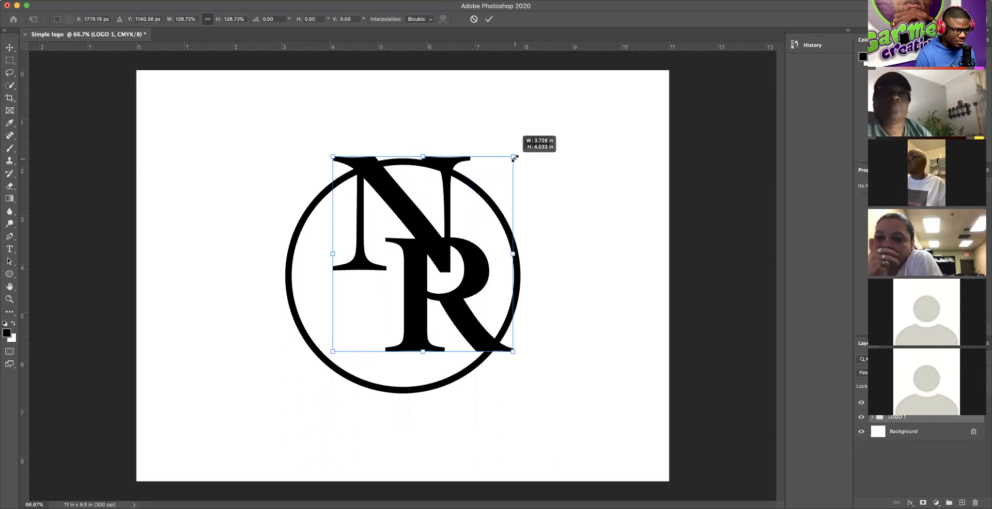
pyautogui.moveTo(514, 158); pyautogui.dragTo(519, 155)
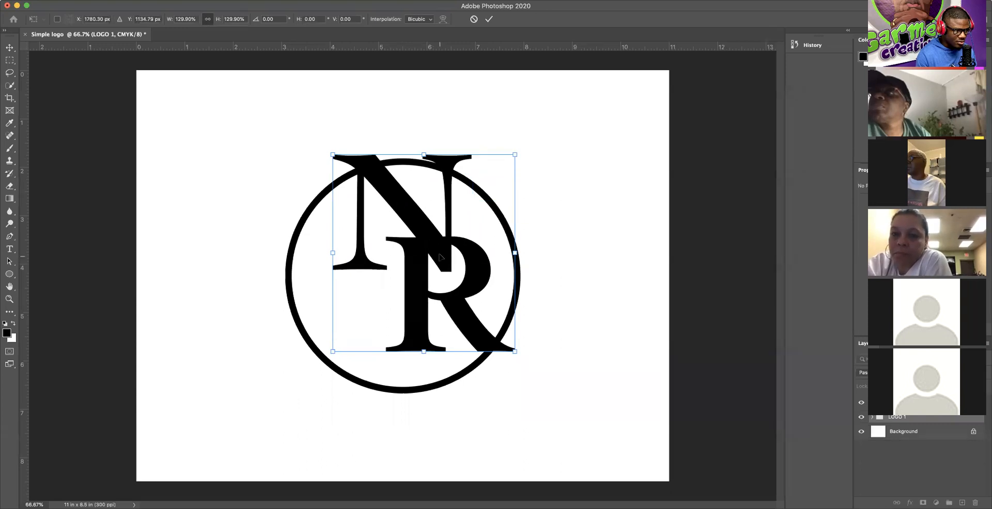
pyautogui.moveTo(439, 256); pyautogui.dragTo(415, 275)
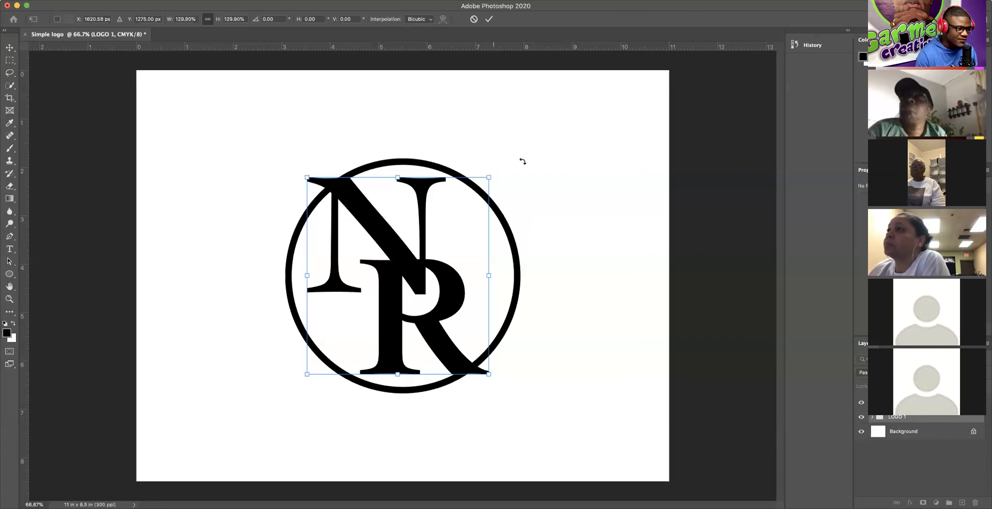
# Step: Enlarge the NR letters to 133.41% and centre them at X 1650 px, Y 1275 px
pyautogui.moveTo(489, 177); pyautogui.dragTo(494, 173)
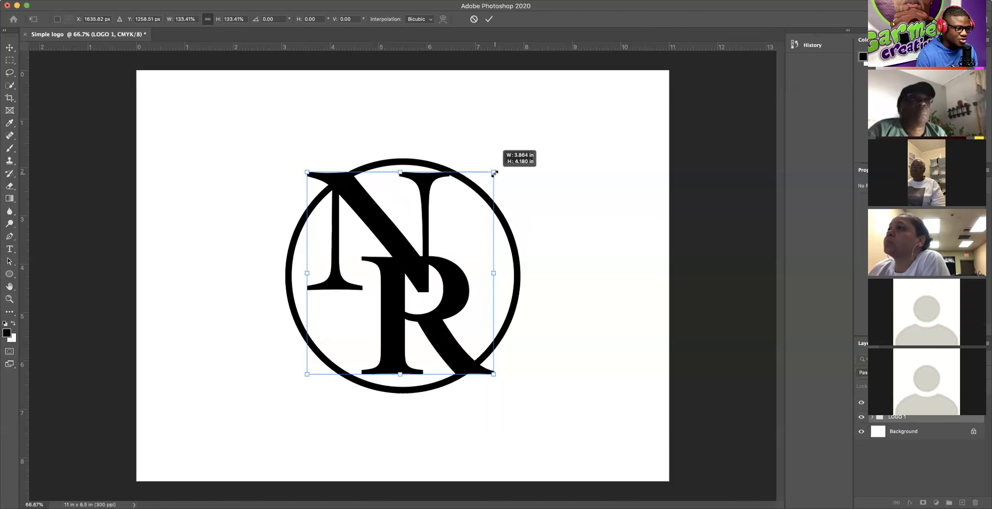
pyautogui.moveTo(414, 273); pyautogui.dragTo(417, 274)
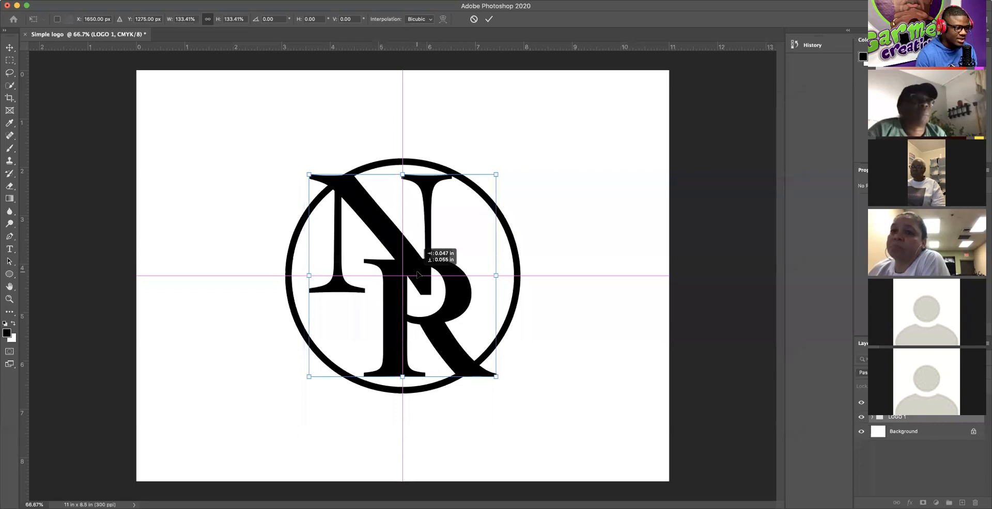
pyautogui.moveTo(417, 275); pyautogui.dragTo(417, 274)
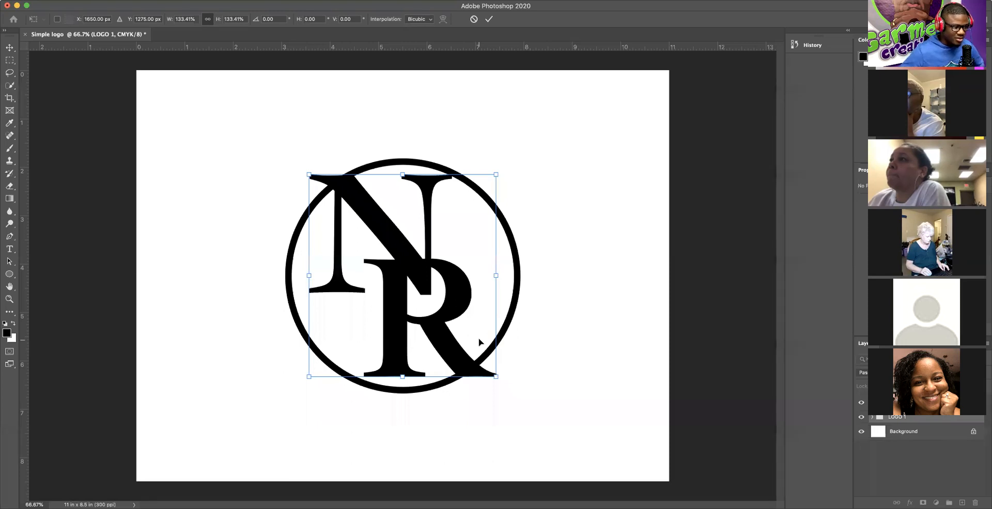
# Step: Commit the letter transform and select the Ellipse 2 circle layer
pyautogui.press('Return')
pyautogui.click(909, 403)
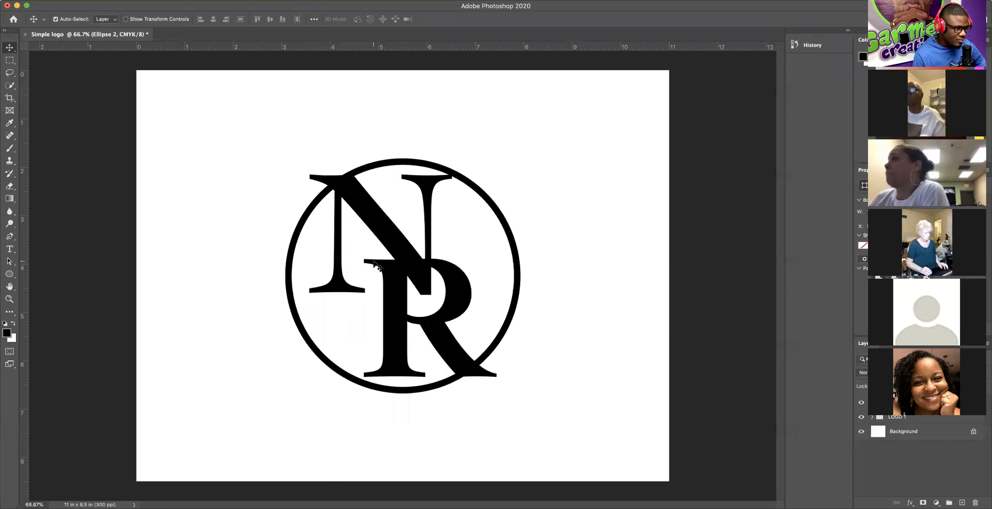
# Step: Select the N on the canvas and nudge it up a few pixels
pyautogui.click(356, 208)
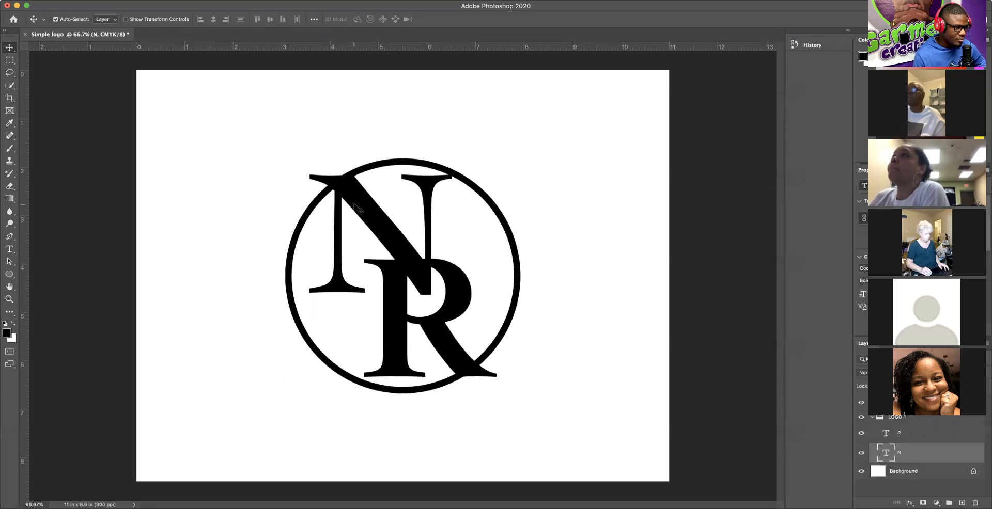
pyautogui.moveTo(356, 209); pyautogui.dragTo(353, 206)
pyautogui.press('Up')
pyautogui.press('Up')
pyautogui.press('Up')
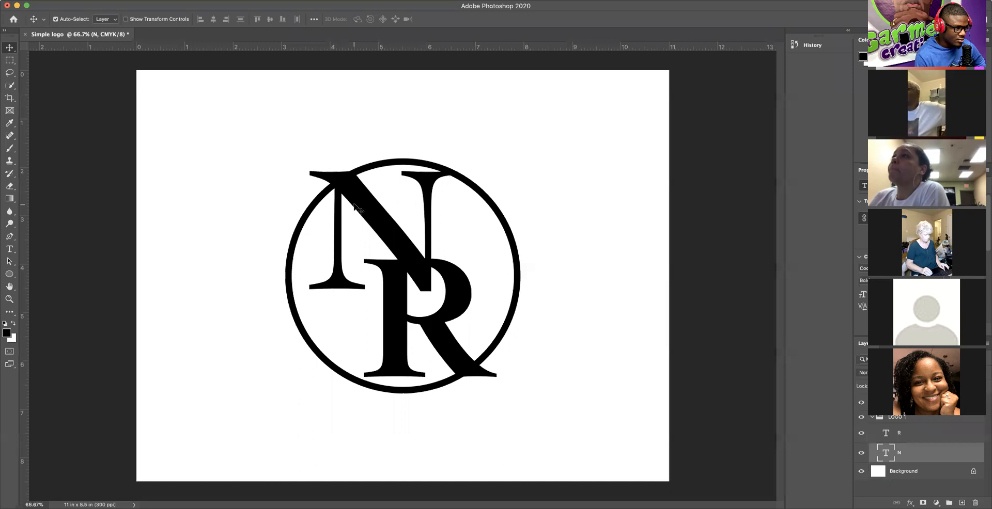
pyautogui.press('Up')
pyautogui.press('Up')
pyautogui.press('Up')
pyautogui.press('Up')
pyautogui.press('Up')
pyautogui.press('Up')
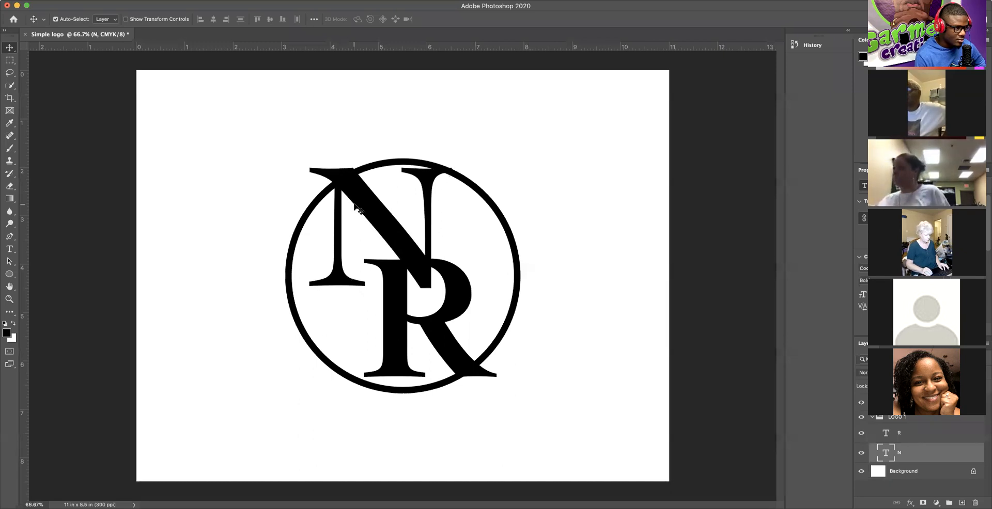
pyautogui.press('Up')
pyautogui.press('Up')
pyautogui.press('Up')
pyautogui.press('Up')
pyautogui.press('Up')
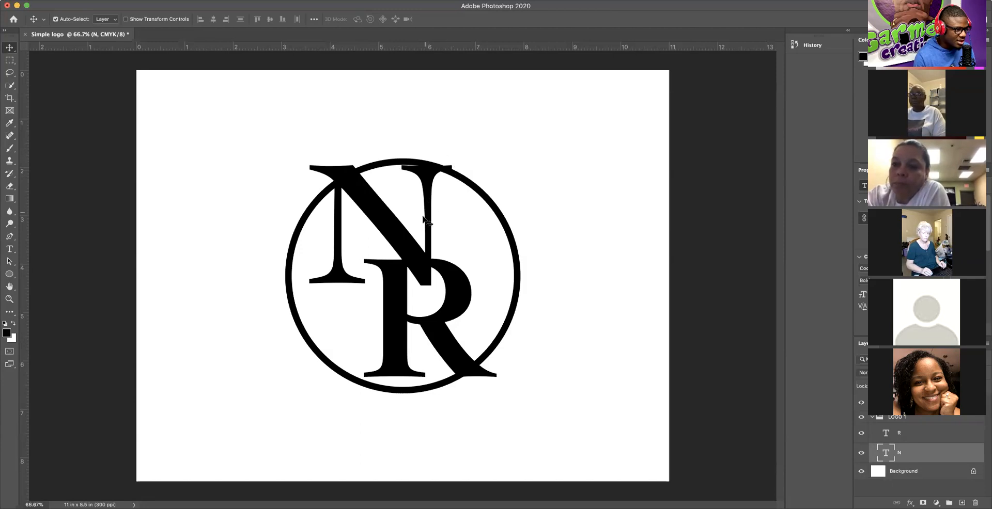
# Step: Nudge the N down seven pixels and two pixels to the right
pyautogui.press('Down')
pyautogui.press('Down')
pyautogui.press('Down')
pyautogui.press('Down')
pyautogui.press('Down')
pyautogui.press('Down')
pyautogui.press('Down')
pyautogui.press('Down')
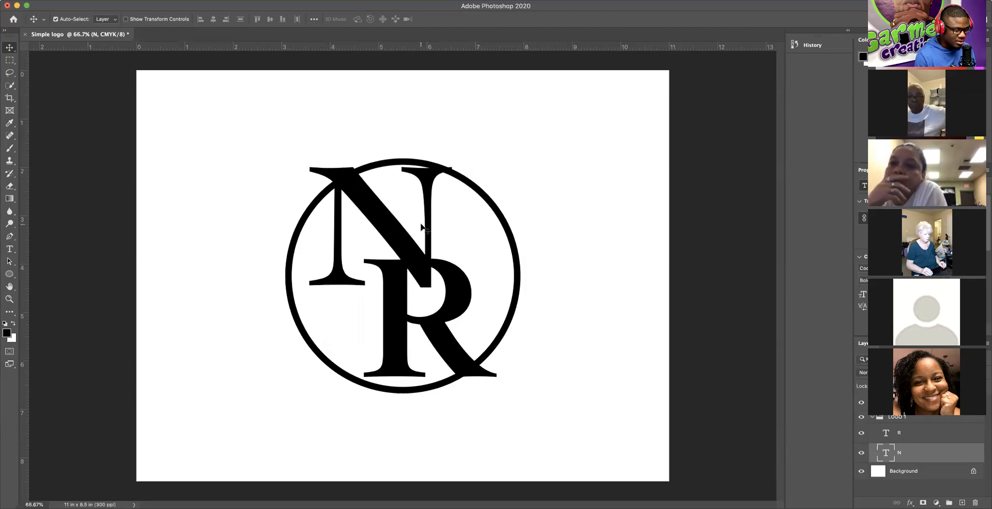
pyautogui.press('Down')
pyautogui.press('Down')
pyautogui.press('Down')
pyautogui.press('Down')
pyautogui.press('Down')
pyautogui.press('Down')
pyautogui.press('Down')
pyautogui.press('Down')
pyautogui.press('Down')
pyautogui.press('Down')
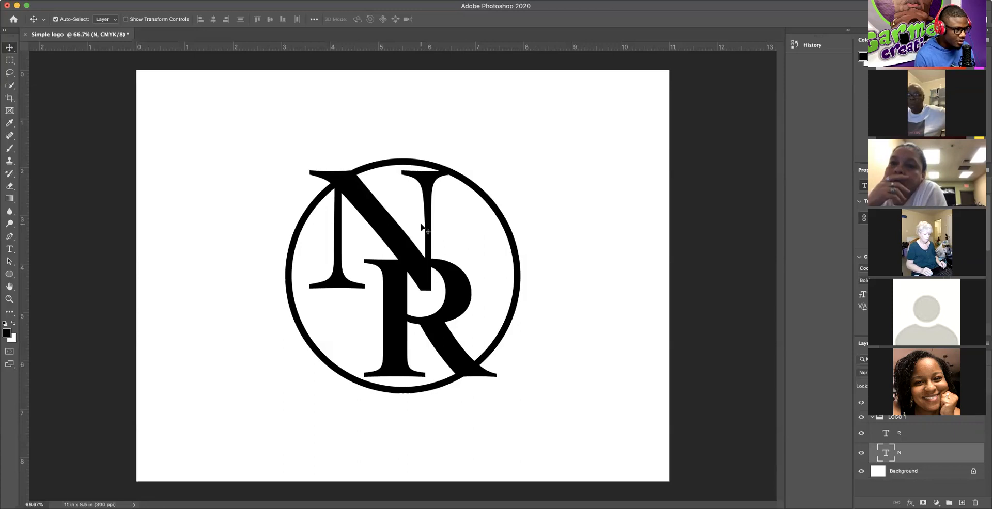
pyautogui.press('Down')
pyautogui.press('Down')
pyautogui.press('Down')
pyautogui.press('Down')
pyautogui.press('Down')
pyautogui.press('Down')
pyautogui.press('Down')
pyautogui.press('Down')
pyautogui.press('Down')
pyautogui.press('Down')
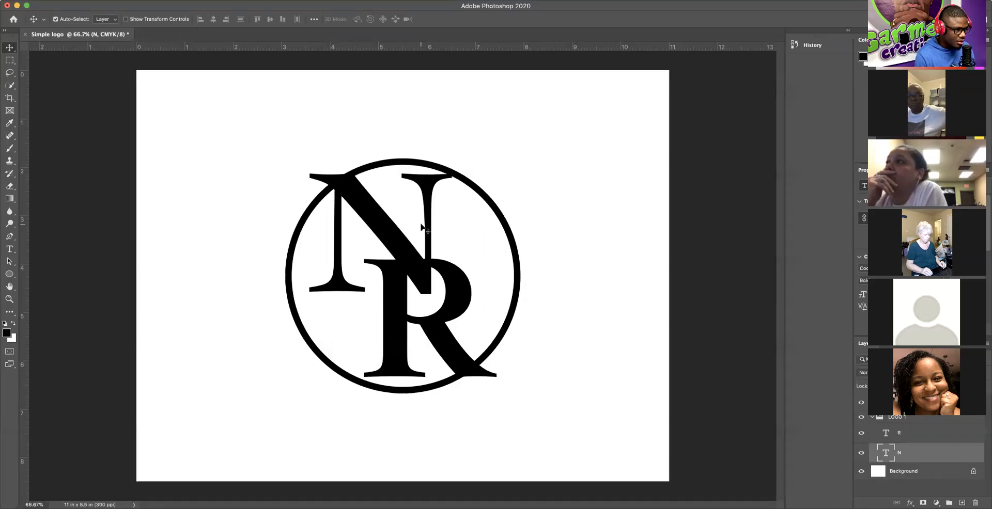
pyautogui.press('Down')
pyautogui.press('Down')
pyautogui.press('Down')
pyautogui.press('Down')
pyautogui.press('Down')
pyautogui.press('Down')
pyautogui.press('Down')
pyautogui.press('Down')
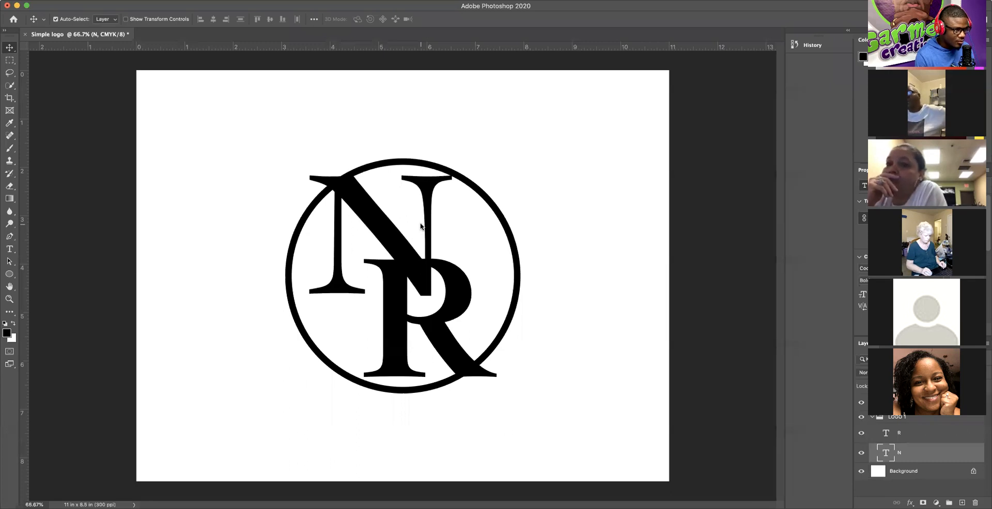
pyautogui.press('Down')
pyautogui.press('Down')
pyautogui.press('Down')
pyautogui.press('Down')
pyautogui.press('Down')
pyautogui.press('Down')
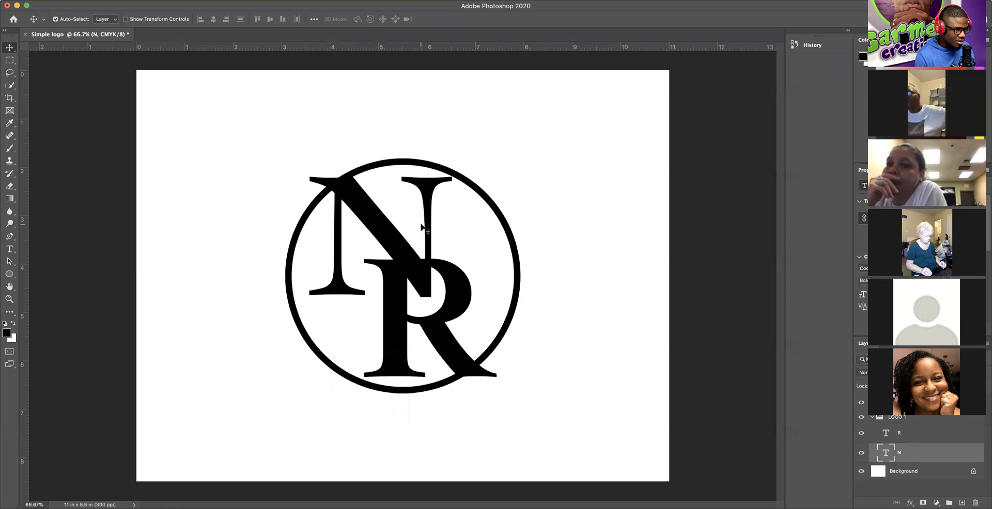
pyautogui.press('Down')
pyautogui.press('Right')
pyautogui.press('Right')
pyautogui.press('Down')
pyautogui.press('Down')
pyautogui.press('Down')
pyautogui.press('Right')
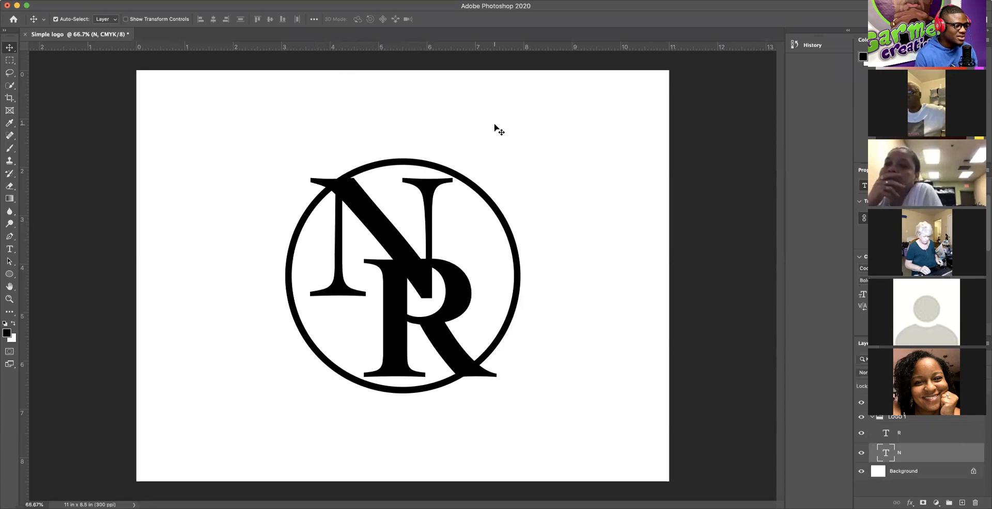
pyautogui.click(537, 162)
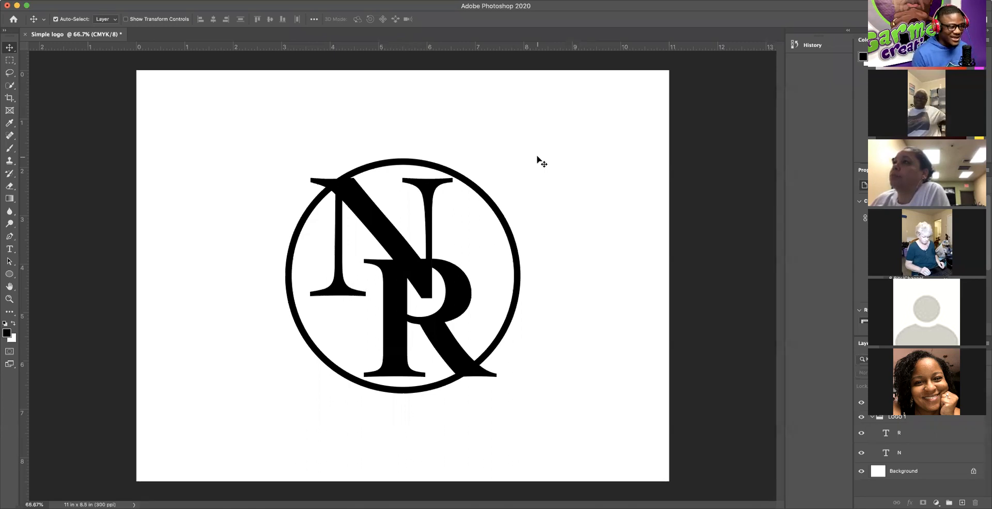
# Step: Collapse the LOGO 1 group so its R and N layers are hidden from the list
pyautogui.click(872, 417)
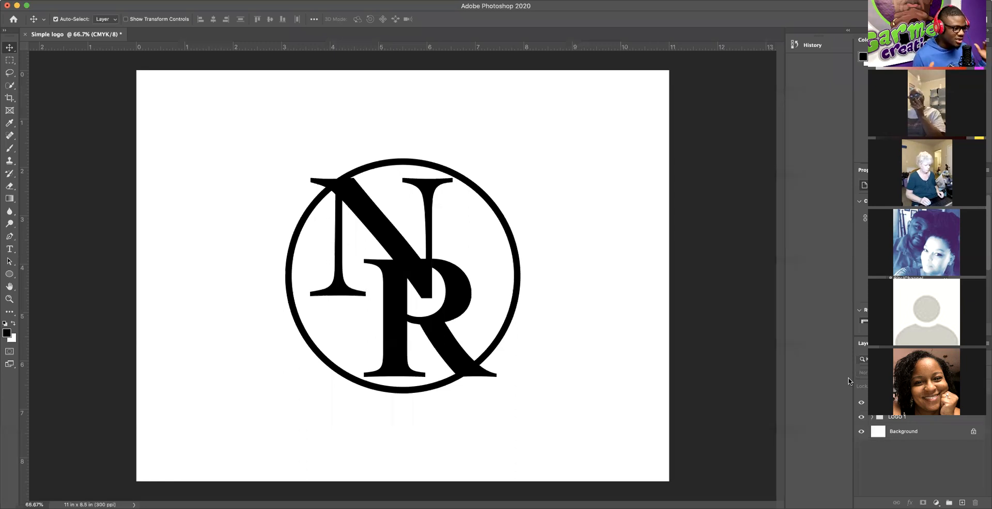
# Step: Select the R and nudge it with arrow keys, ending four pixels further right
pyautogui.click(396, 310)
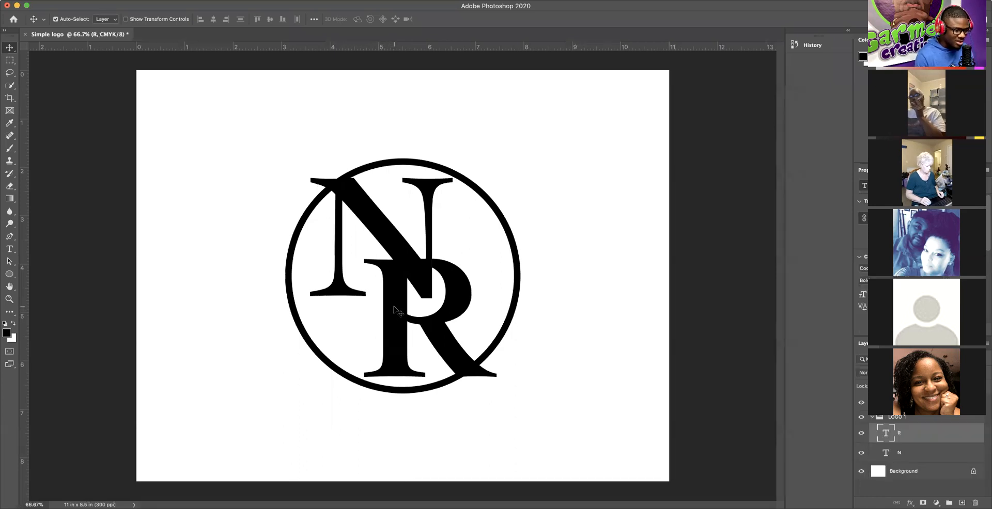
pyautogui.press('Down')
pyautogui.press('Down')
pyautogui.press('Down')
pyautogui.press('Down')
pyautogui.press('Down')
pyautogui.press('Down')
pyautogui.press('Down')
pyautogui.press('Down')
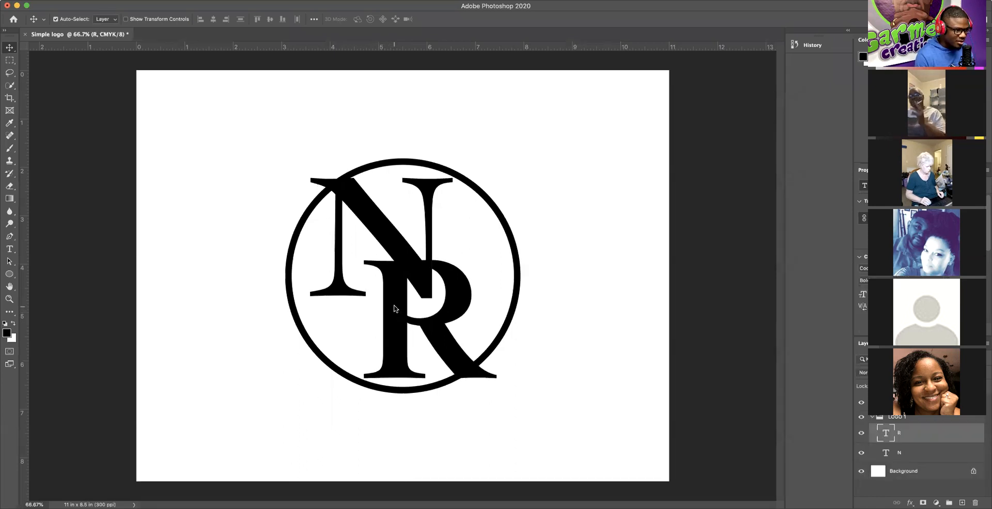
pyautogui.press('Down')
pyautogui.press('Down')
pyautogui.press('Down')
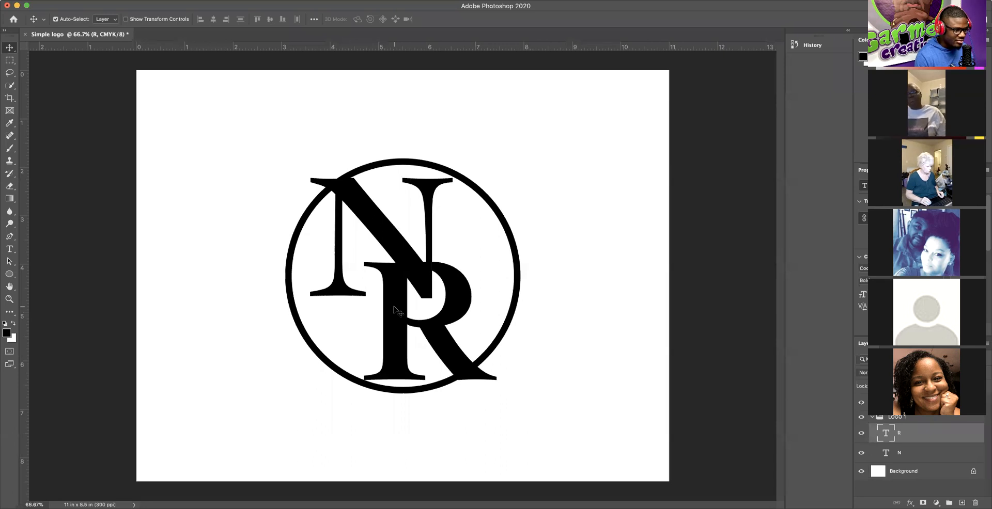
pyautogui.press('Up')
pyautogui.press('Up')
pyautogui.press('Up')
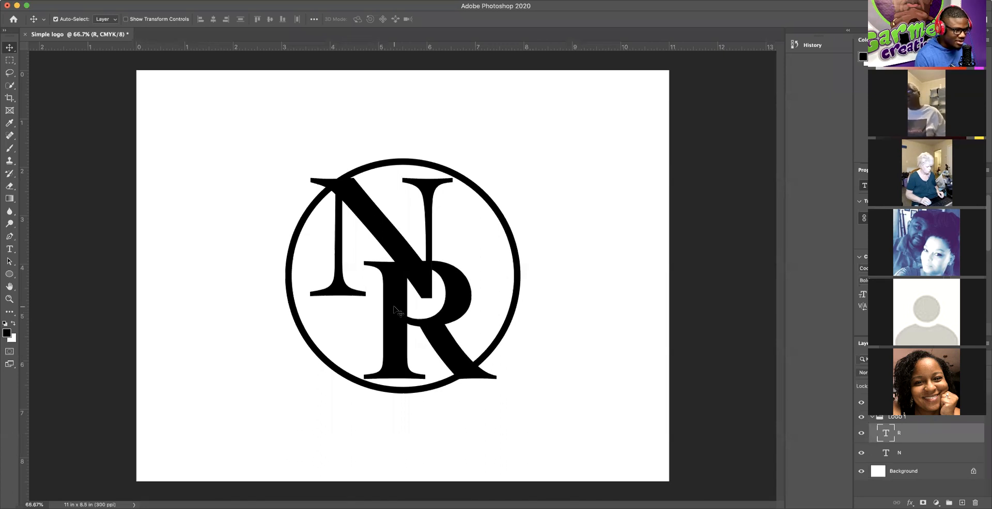
pyautogui.press('Right')
pyautogui.press('Right')
pyautogui.press('Right')
pyautogui.press('Right')
pyautogui.press('Right')
pyautogui.press('Right')
pyautogui.press('Right')
pyautogui.press('Right')
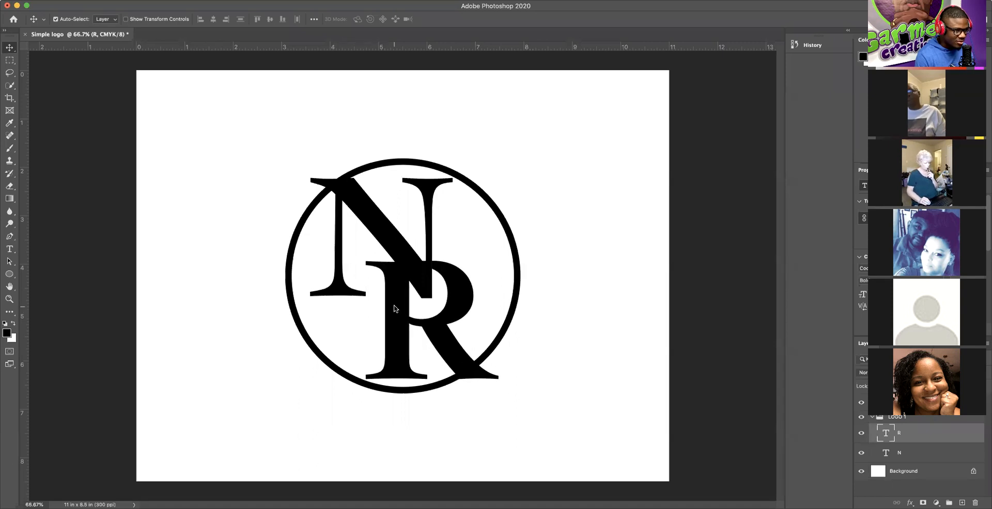
pyautogui.press('Right')
pyautogui.press('Right')
pyautogui.press('Right')
pyautogui.press('Right')
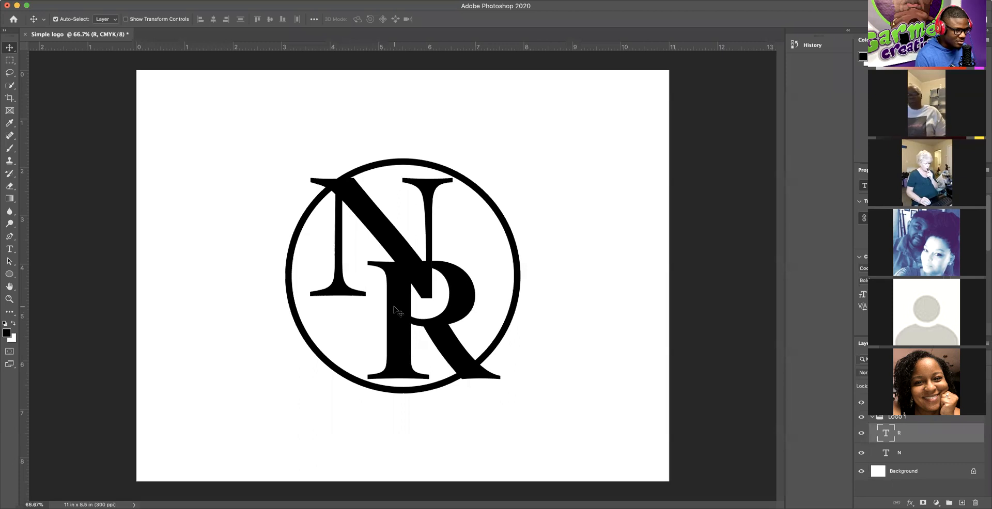
pyautogui.press('Right')
pyautogui.press('Right')
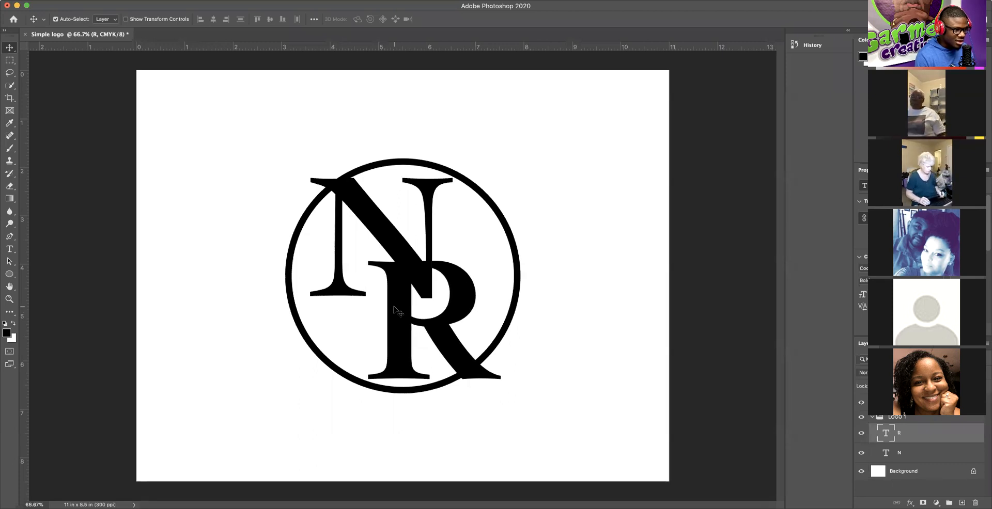
pyautogui.press('Right')
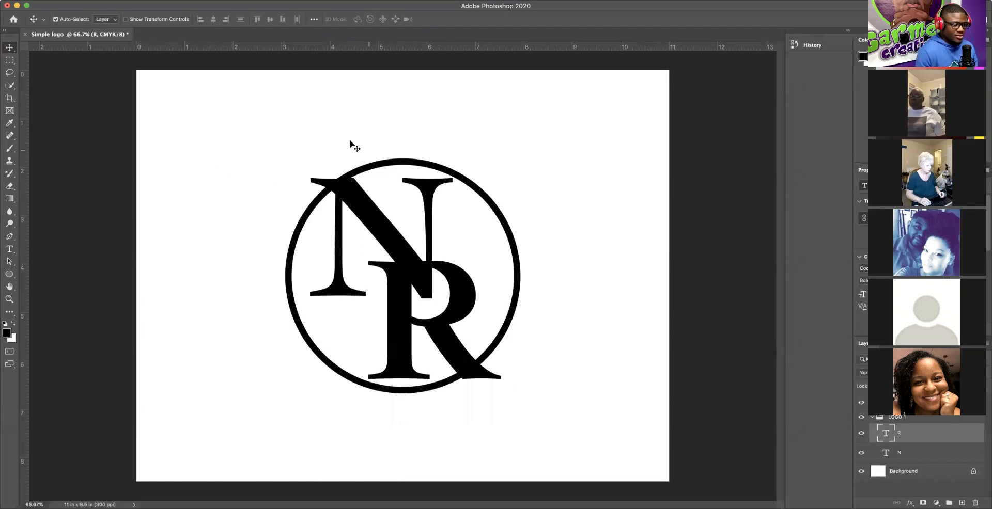
# Step: Collapse the LOGO 1 group, then open and dismiss the Ellipse 2 layer menu twice
pyautogui.click(871, 417)
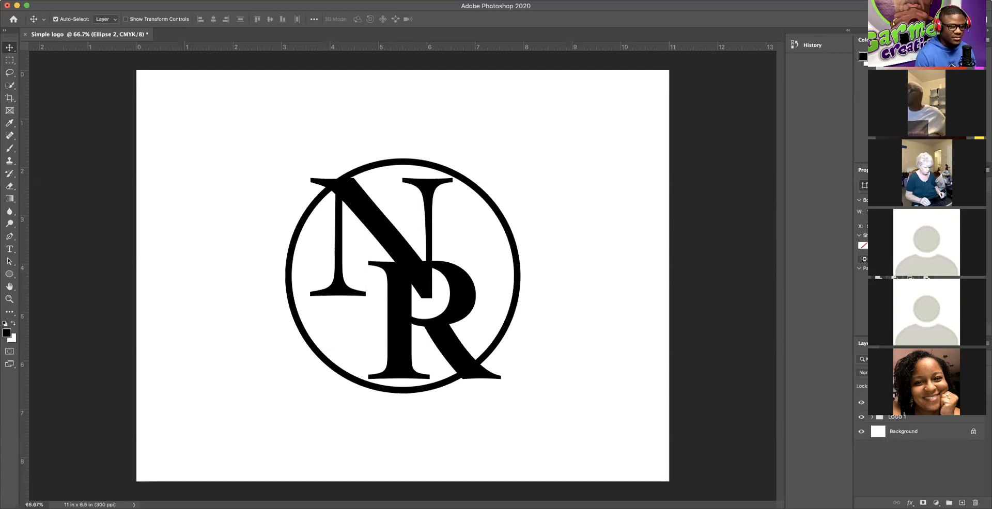
pyautogui.rightClick(943, 403)
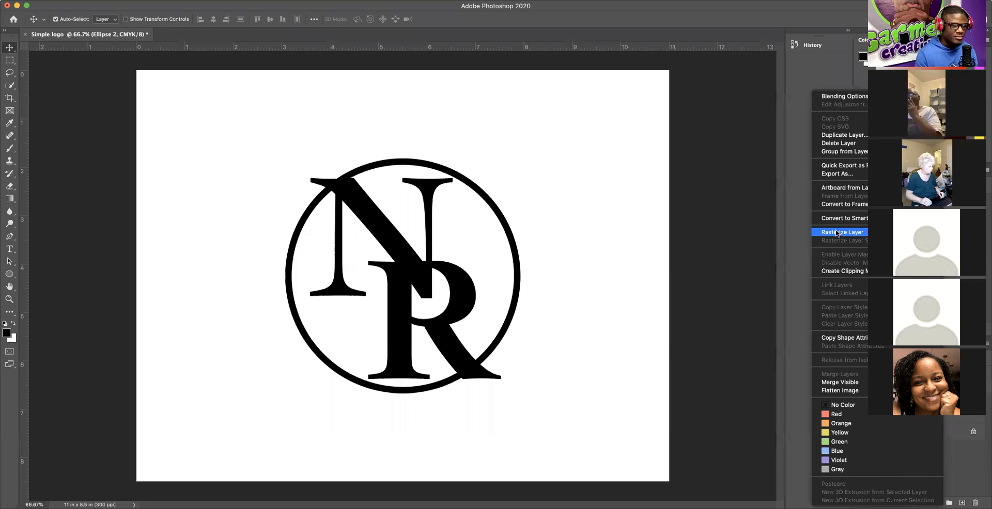
pyautogui.click(565, 219)
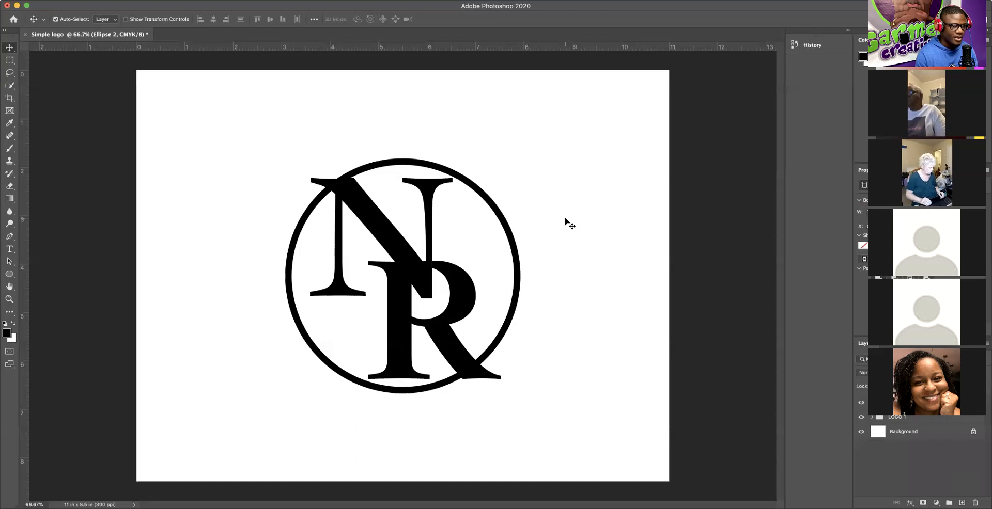
pyautogui.click(585, 235)
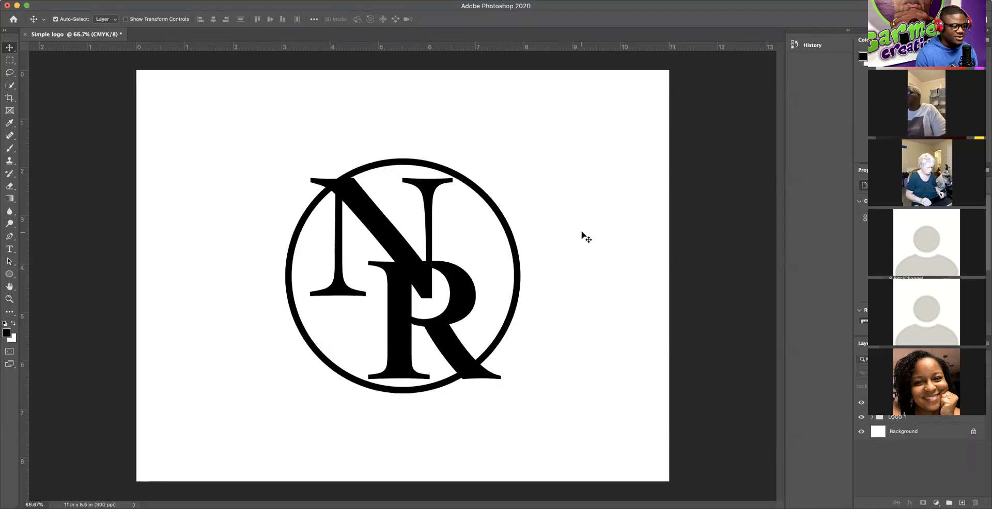
pyautogui.rightClick(935, 403)
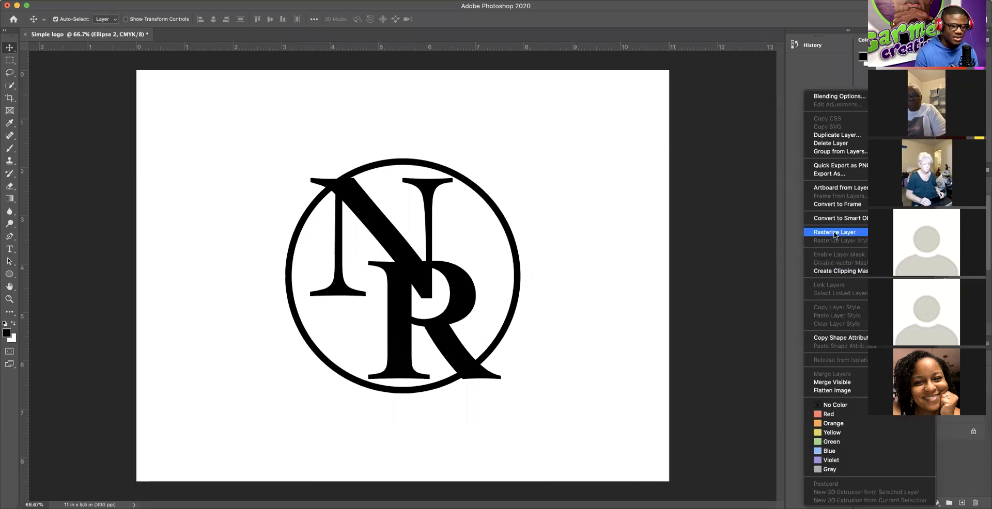
pyautogui.click(575, 202)
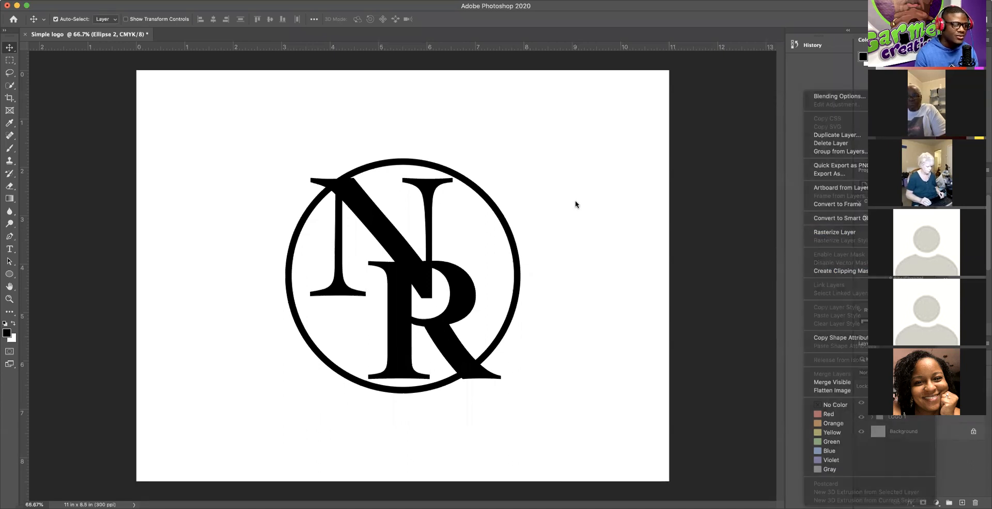
pyautogui.click(593, 232)
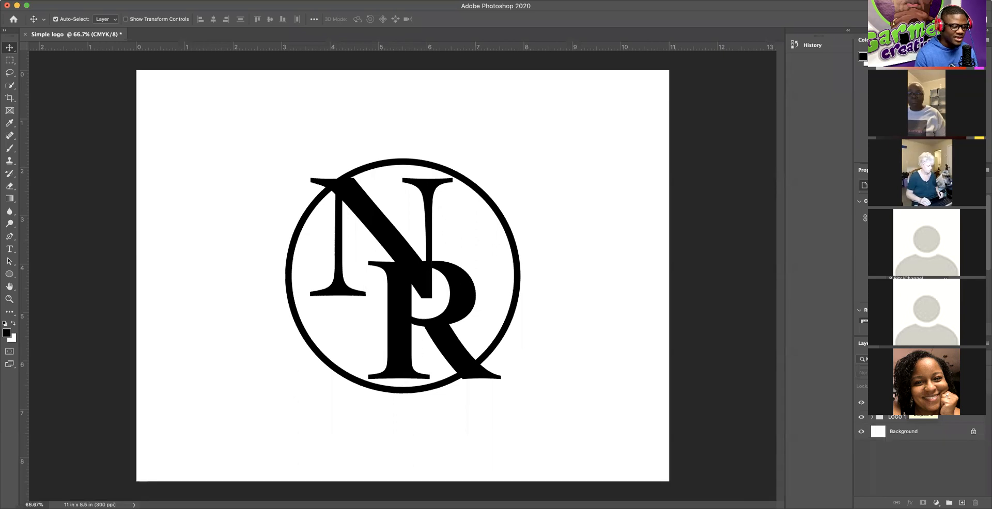
# Step: Duplicate the LOGO 1 group and Ellipse 2 layer together
pyautogui.click(915, 418)
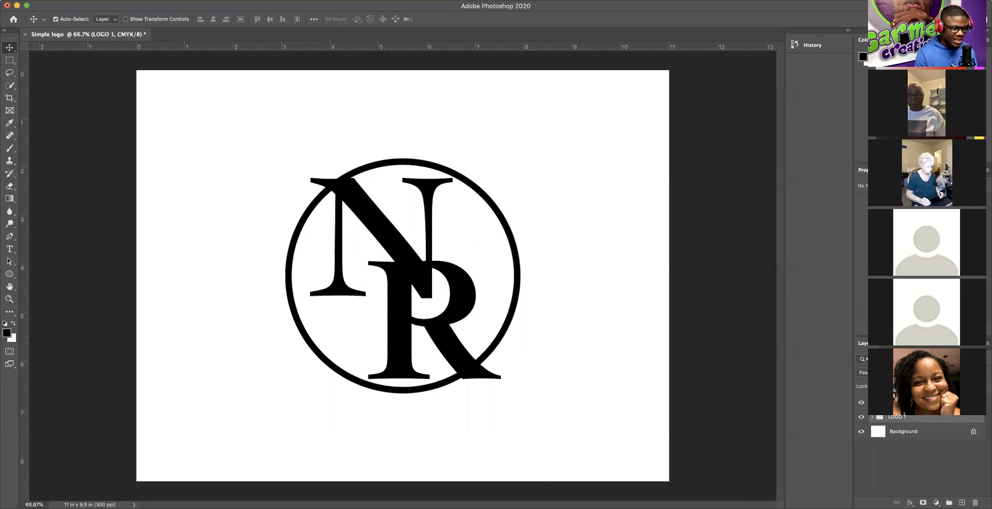
pyautogui.keyDown('shift'); pyautogui.click(919, 404); pyautogui.keyUp('shift')
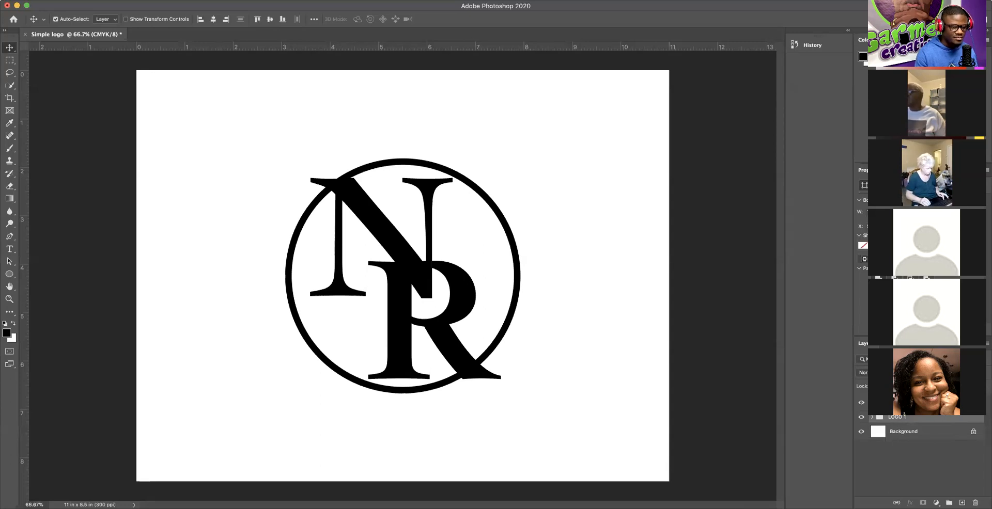
pyautogui.rightClick(940, 406)
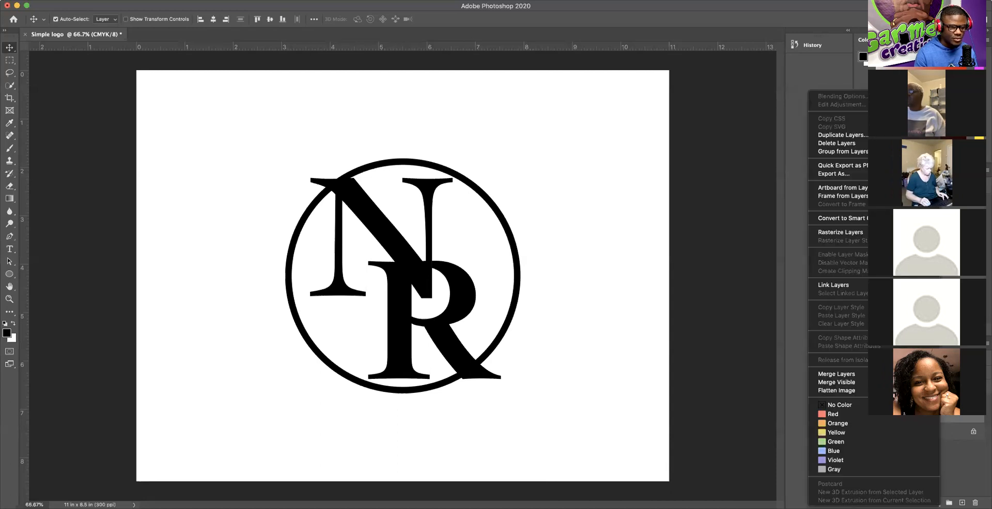
pyautogui.click(851, 136)
pyautogui.click(588, 221)
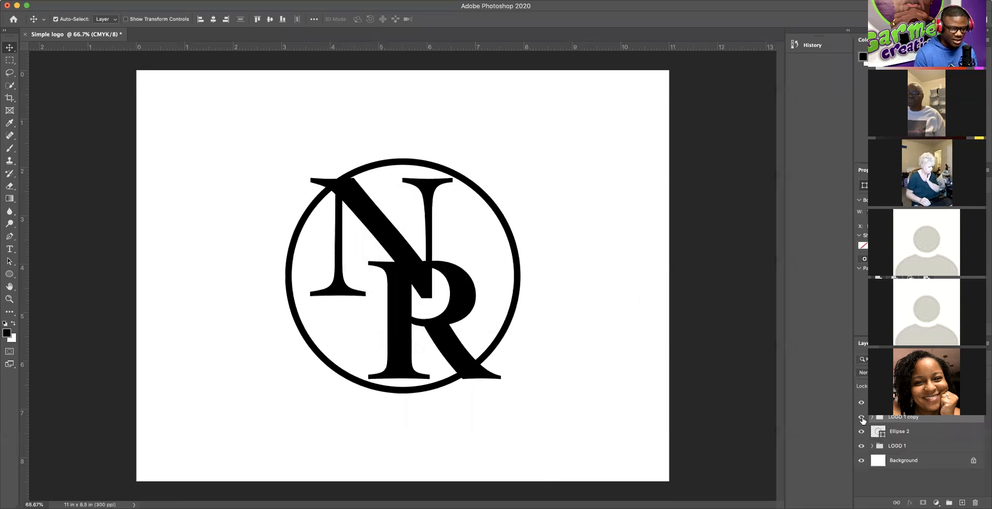
# Step: Hide the LOGO 1 copy backup and select the Ellipse 2 layer
pyautogui.click(862, 420)
pyautogui.click(861, 405)
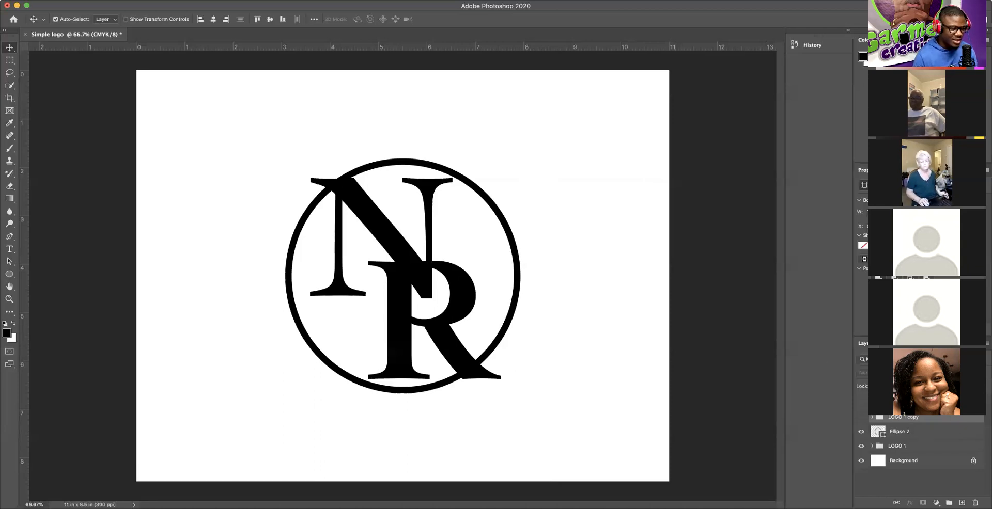
pyautogui.click(916, 434)
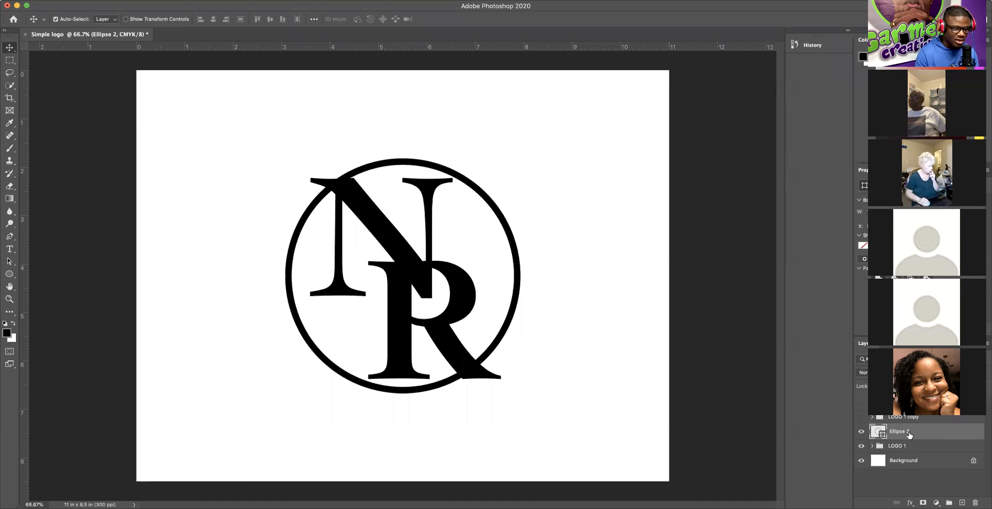
# Step: Rasterize the Ellipse 2 circle layer into pixels
pyautogui.rightClick(953, 432)
pyautogui.click(850, 232)
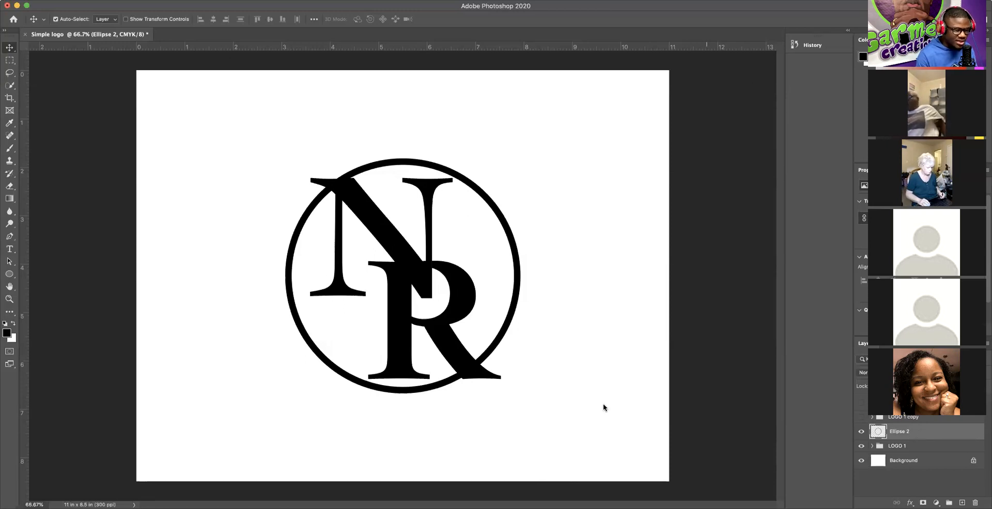
pyautogui.rightClick(930, 430)
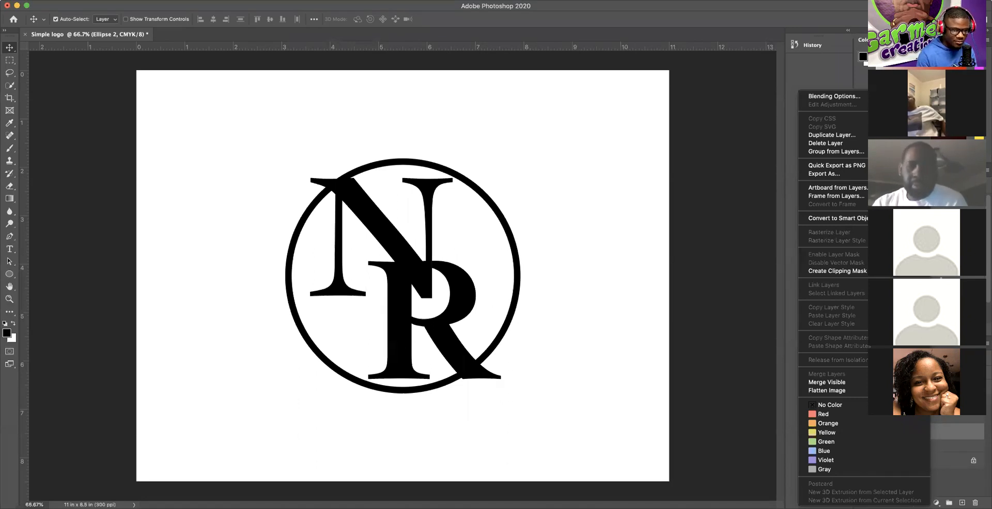
pyautogui.press('Escape')
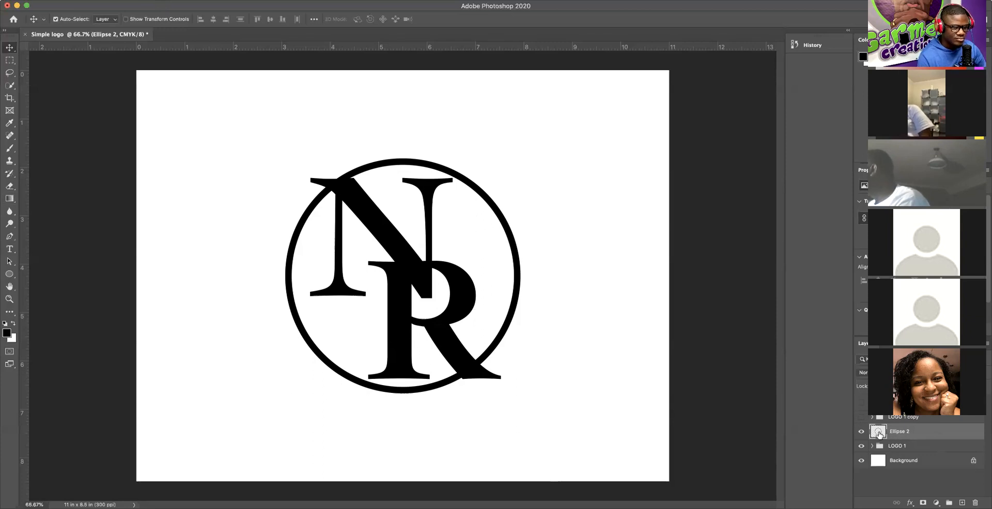
# Step: Switch from the Ellipse tool to the Pen tool to trace over the monogram
pyautogui.click(11, 275)
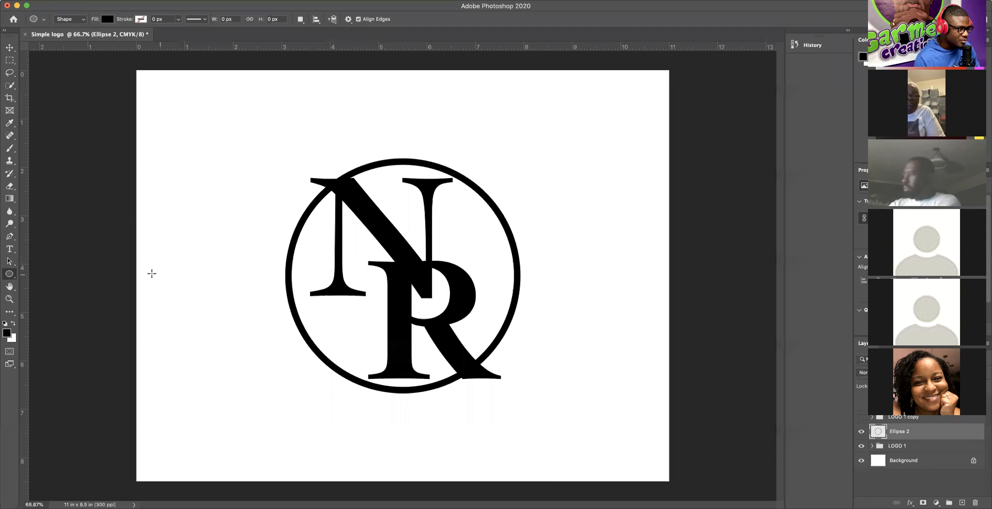
pyautogui.click(9, 237)
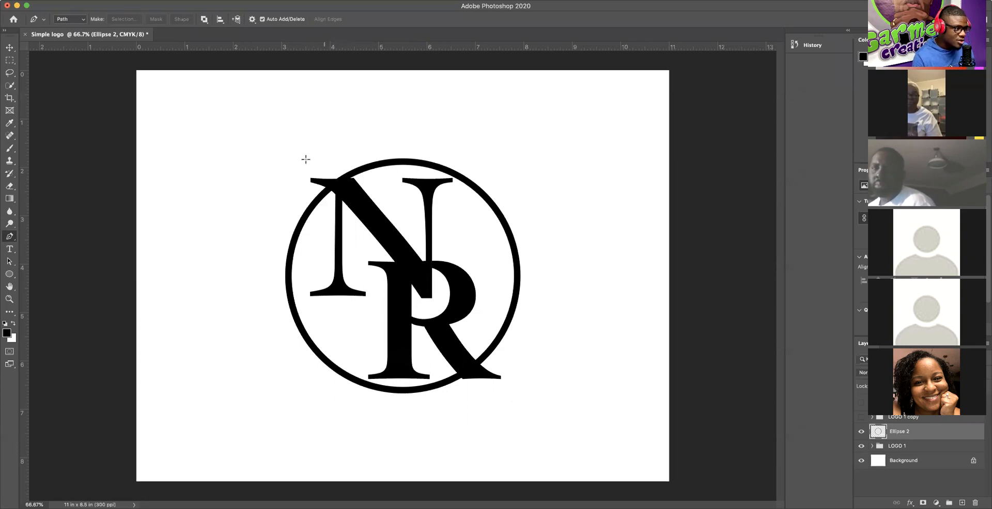
# Step: Draw two trial pen paths along the N's top-left serif and discard both
pyautogui.click(327, 199)
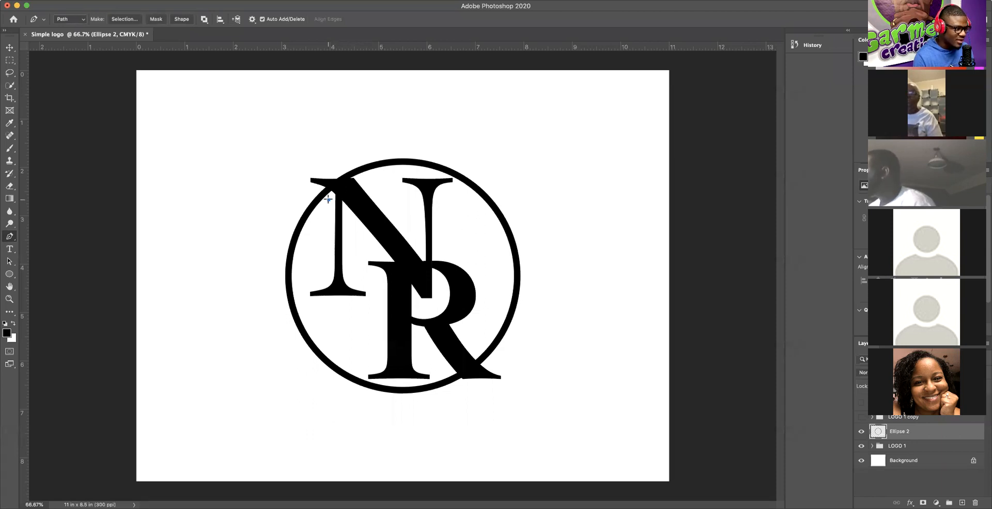
pyautogui.click(304, 172)
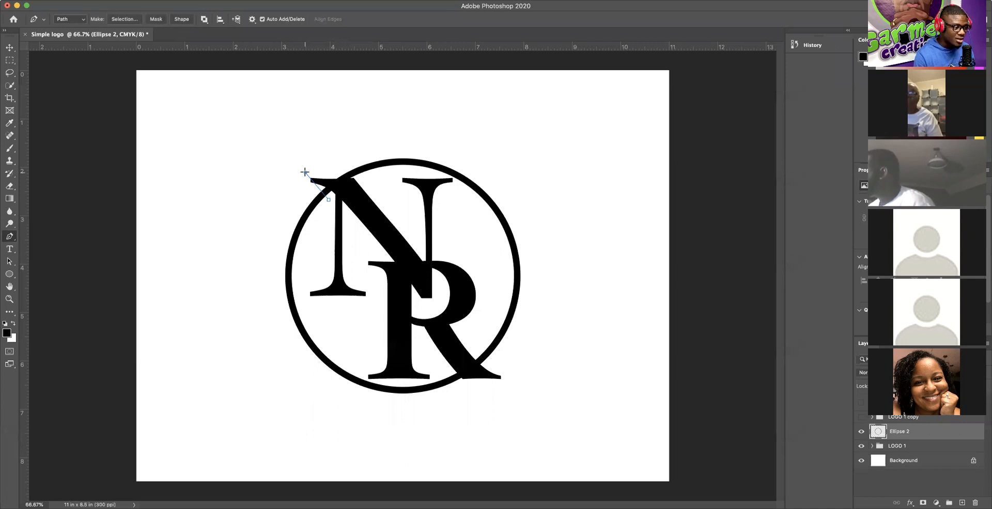
pyautogui.moveTo(304, 172)
pyautogui.mouseDown()
pyautogui.moveTo(297, 152)
pyautogui.moveTo(311, 160)
pyautogui.moveTo(270, 162)
pyautogui.moveTo(301, 164)
pyautogui.moveTo(287, 168)
pyautogui.mouseUp()
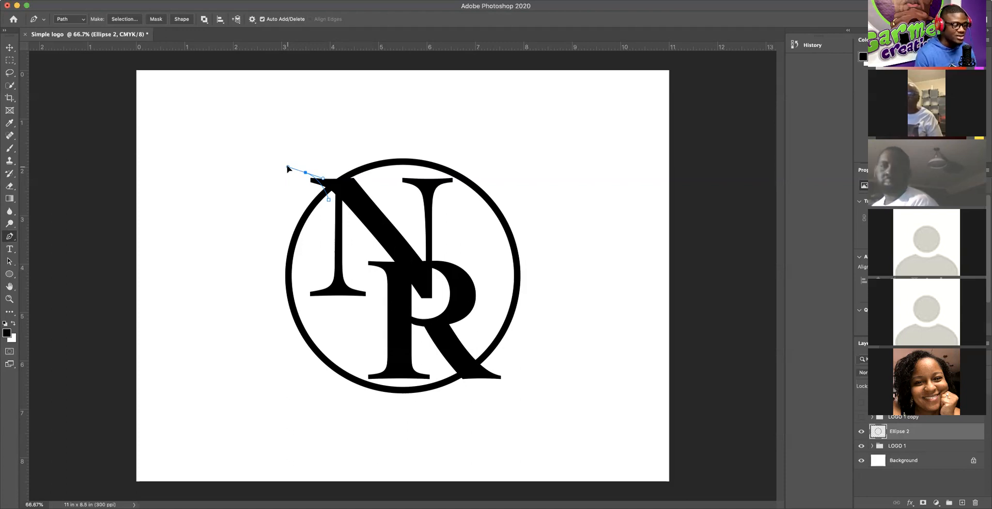
pyautogui.press('Escape')
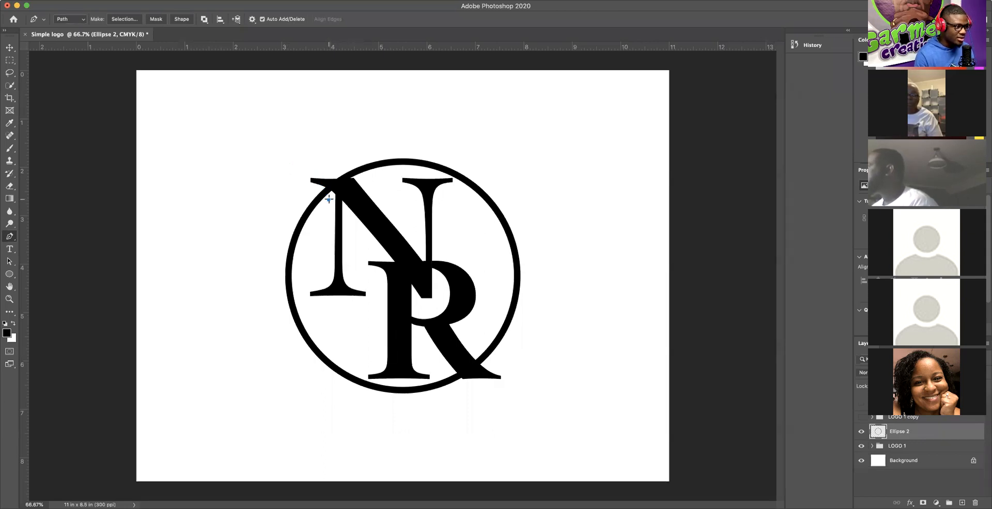
pyautogui.click(303, 173)
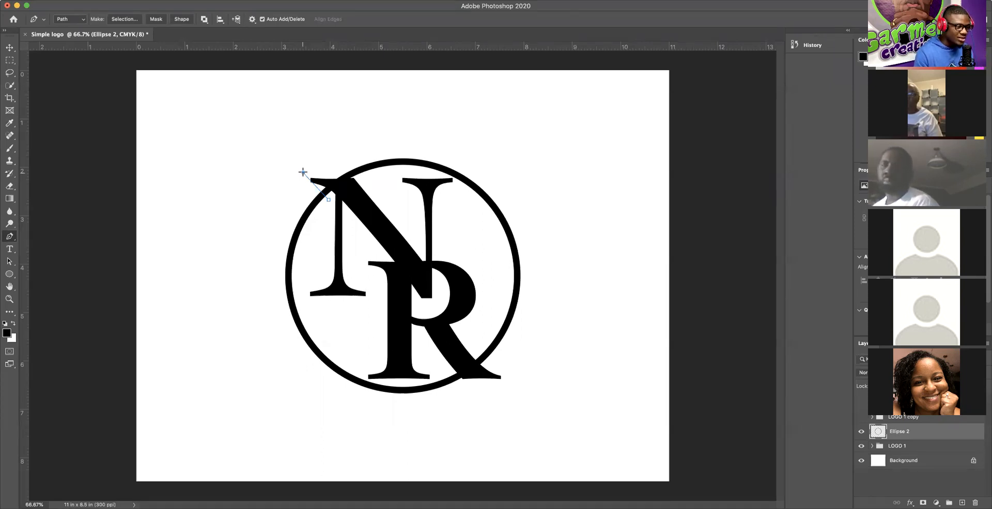
pyautogui.moveTo(303, 172); pyautogui.dragTo(291, 169)
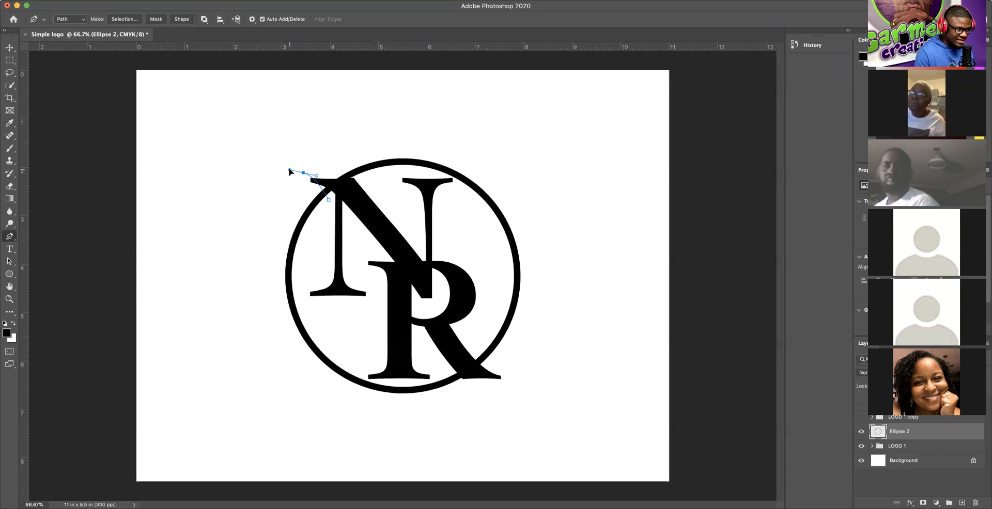
pyautogui.moveTo(290, 171); pyautogui.dragTo(284, 170)
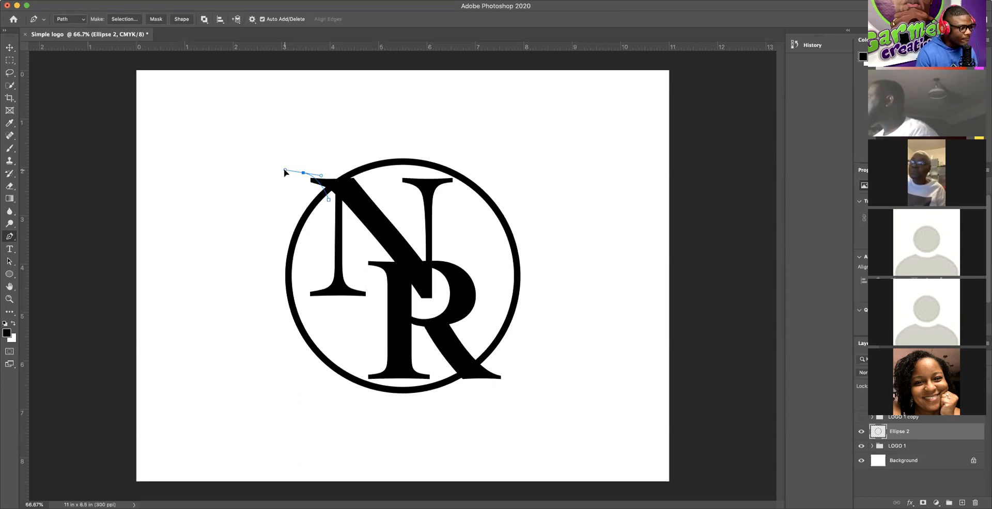
pyautogui.press('super+z')
pyautogui.press('super+z')
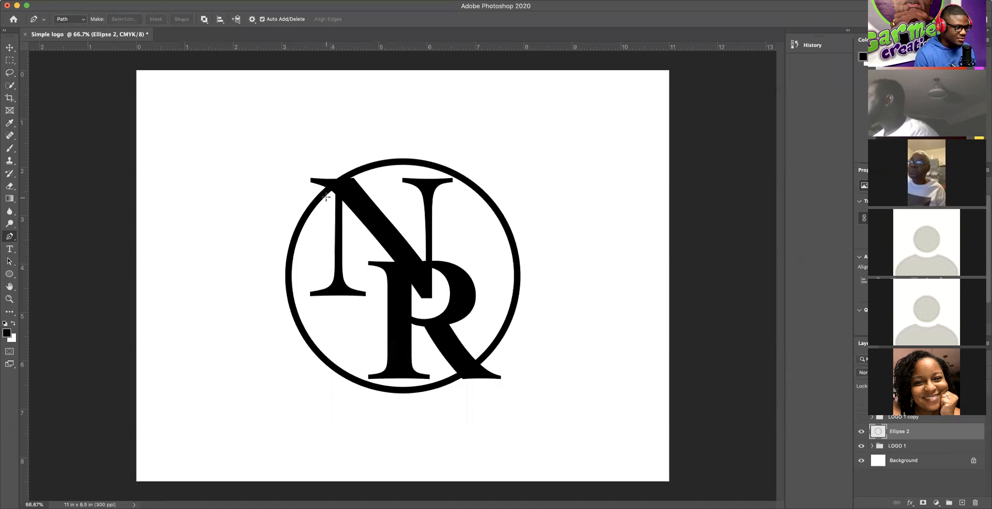
# Step: Start a new pen path at the N's serif, curving the second anchor along the circle
pyautogui.click(328, 197)
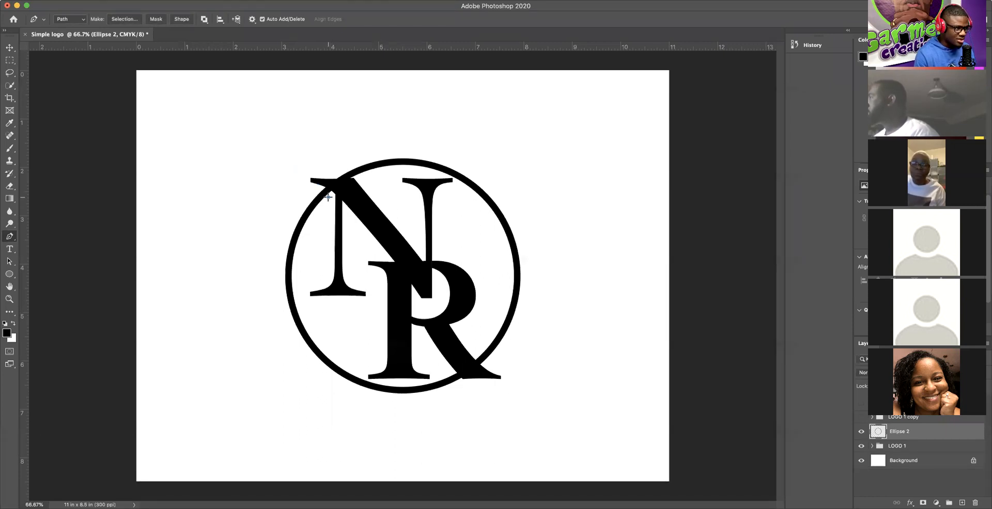
pyautogui.click(301, 178)
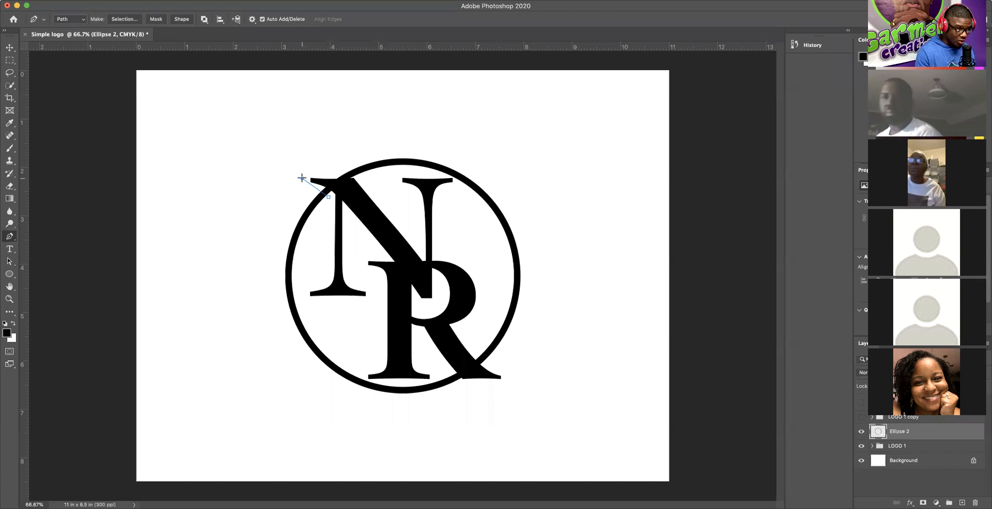
pyautogui.moveTo(301, 179)
pyautogui.mouseDown()
pyautogui.moveTo(288, 175)
pyautogui.moveTo(291, 183)
pyautogui.mouseUp()
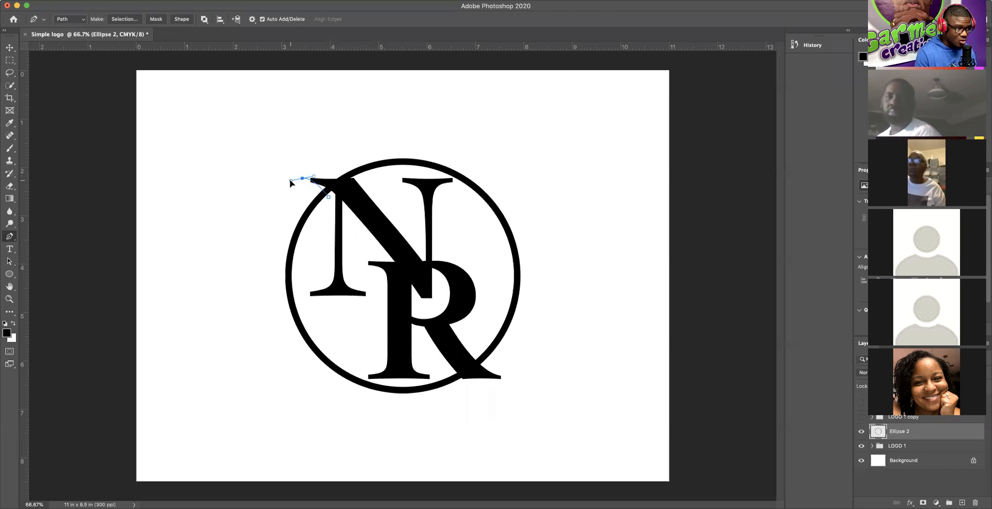
# Step: Add anchors above and right of the serif, curve along the circle edge, and close the path
pyautogui.click(323, 161)
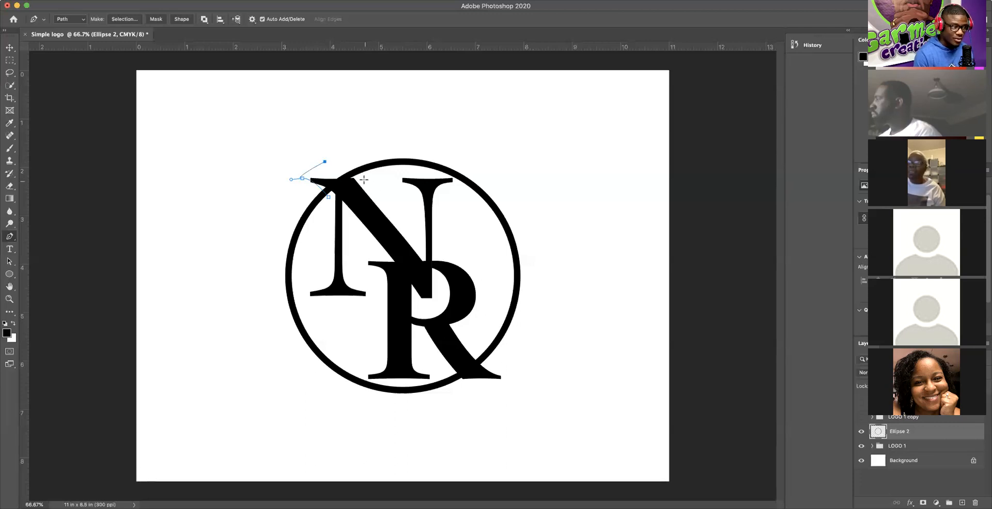
pyautogui.click(364, 180)
pyautogui.moveTo(364, 189); pyautogui.dragTo(371, 195)
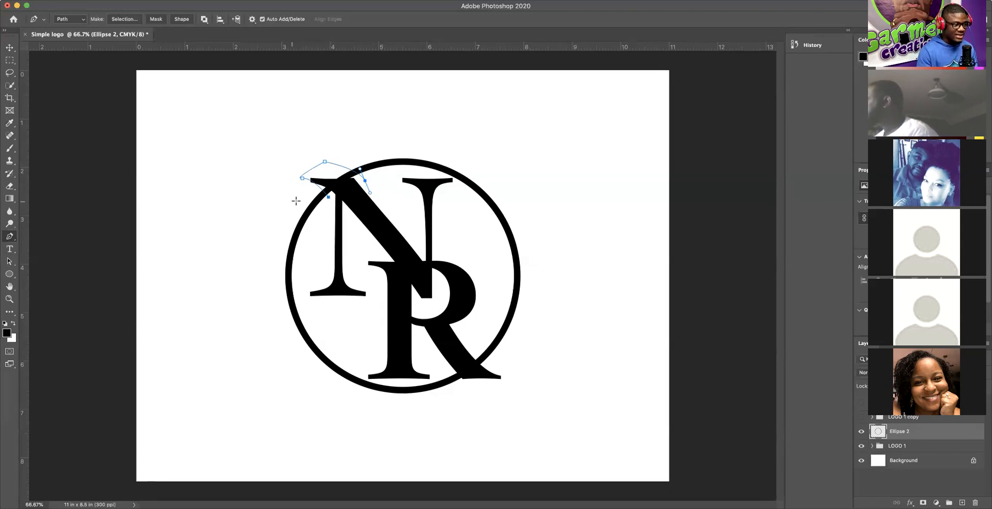
pyautogui.click(329, 197)
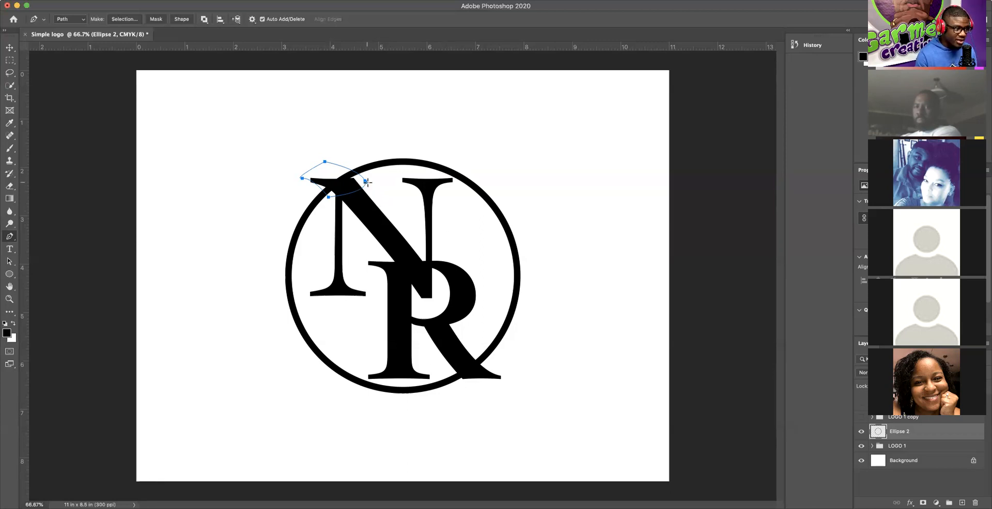
# Step: Turn the closed path into a selection with 0 feather, then undo it
pyautogui.rightClick(367, 184)
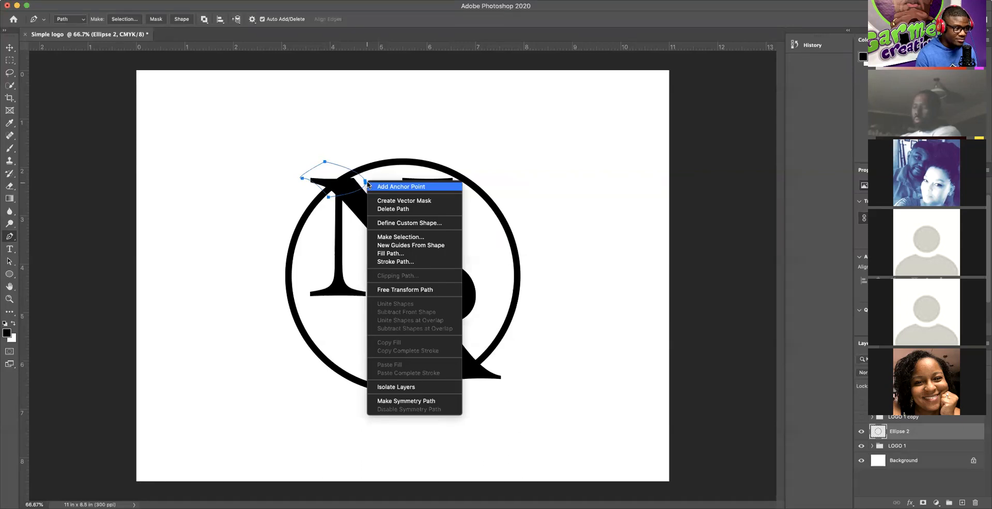
pyautogui.click(404, 238)
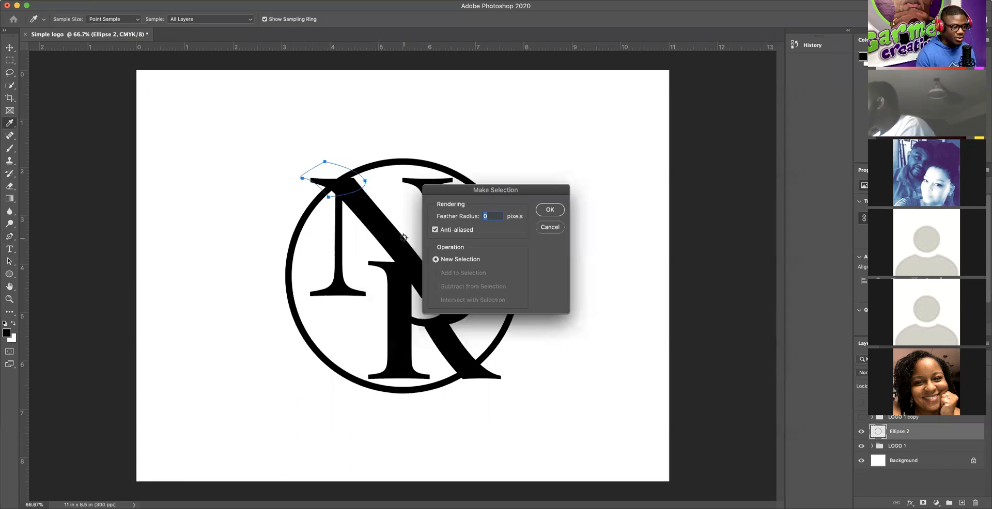
pyautogui.click(550, 210)
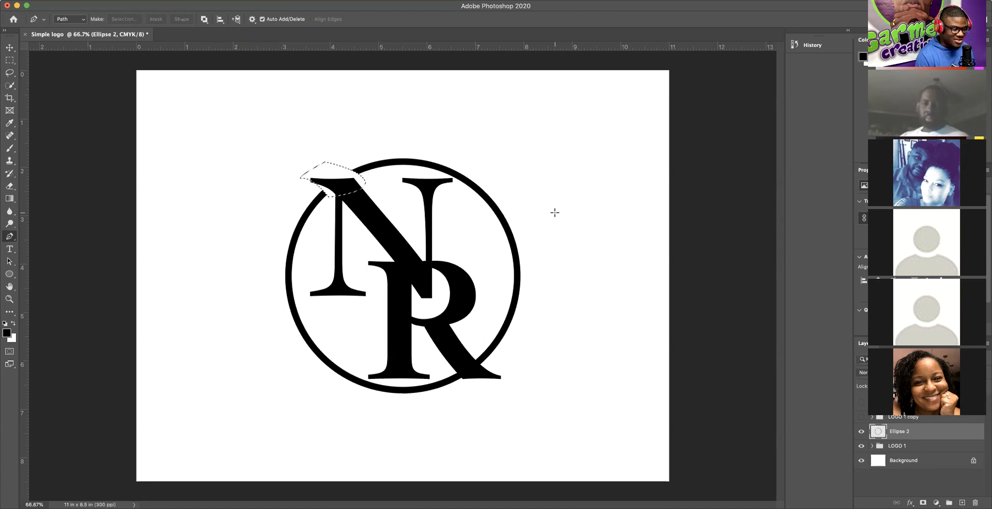
pyautogui.press('super+z')
pyautogui.press('super+z')
pyautogui.press('super+z')
pyautogui.press('super+z')
pyautogui.press('super+z')
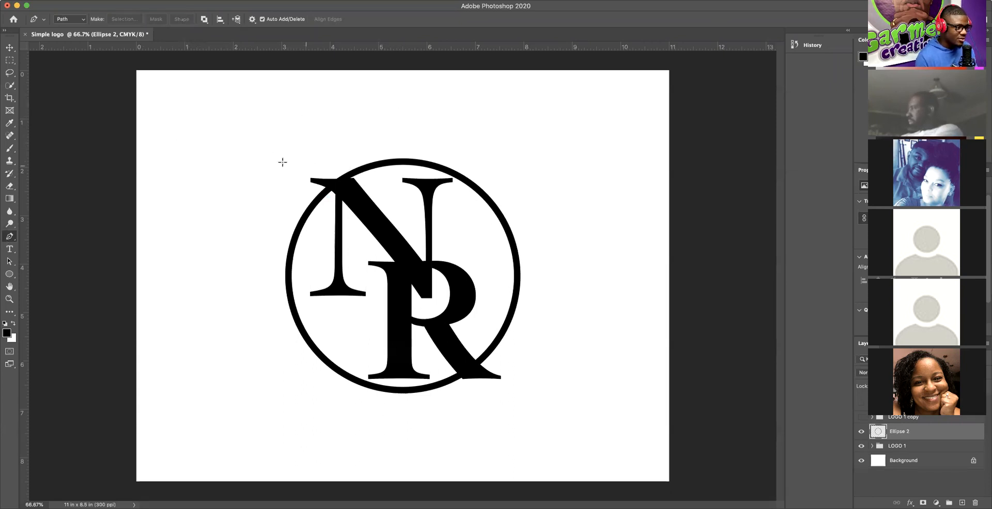
pyautogui.click(208, 127)
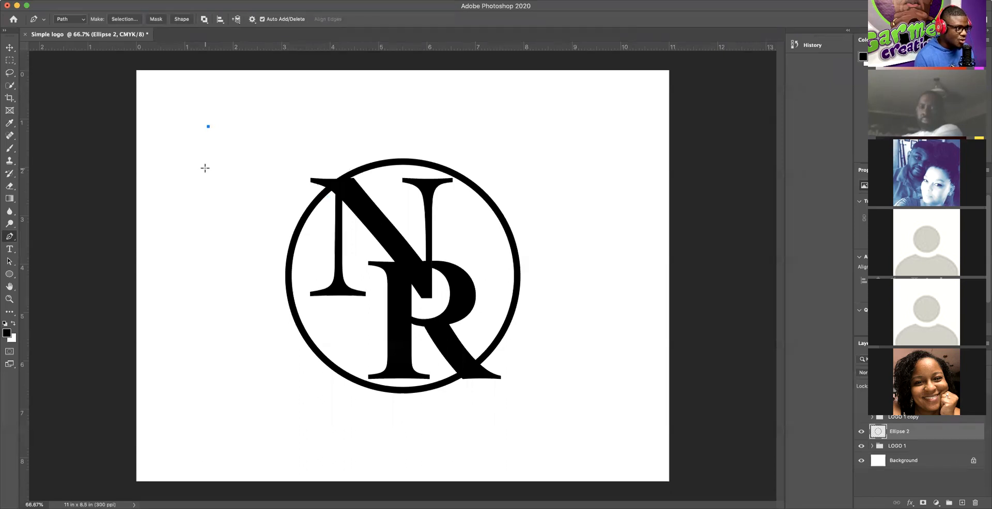
pyautogui.click(205, 168)
pyautogui.moveTo(205, 167); pyautogui.dragTo(287, 188)
pyautogui.moveTo(282, 138); pyautogui.dragTo(245, 119)
pyautogui.click(223, 114)
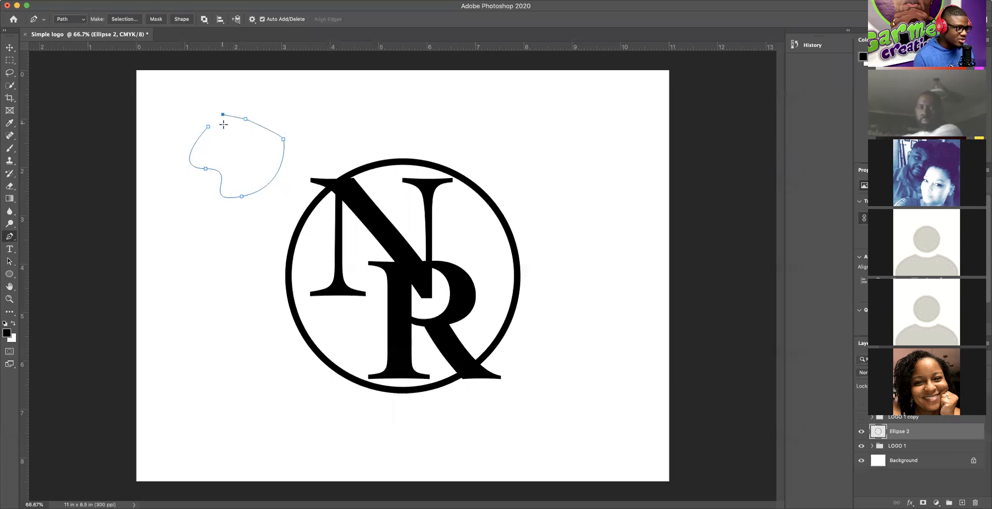
pyautogui.click(344, 117)
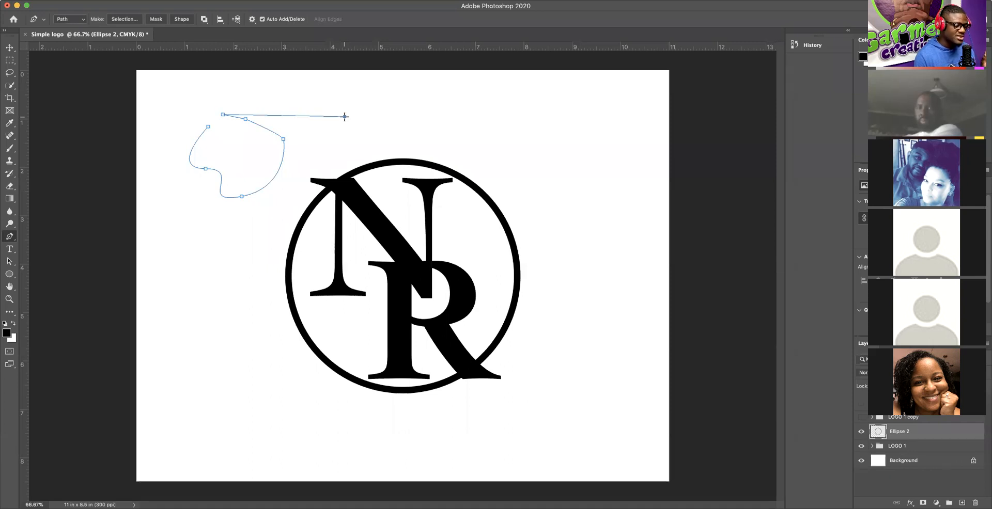
pyautogui.moveTo(345, 117); pyautogui.dragTo(203, 84)
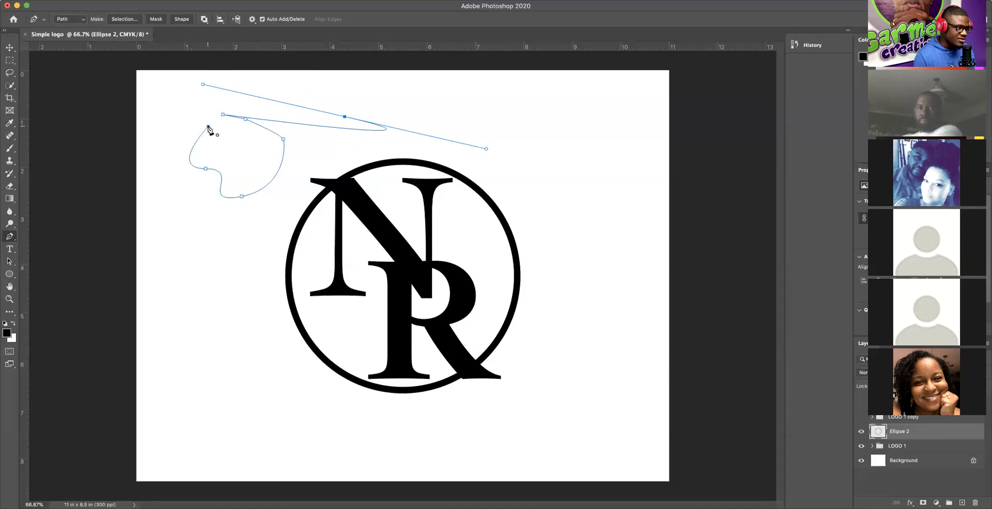
pyautogui.click(208, 127)
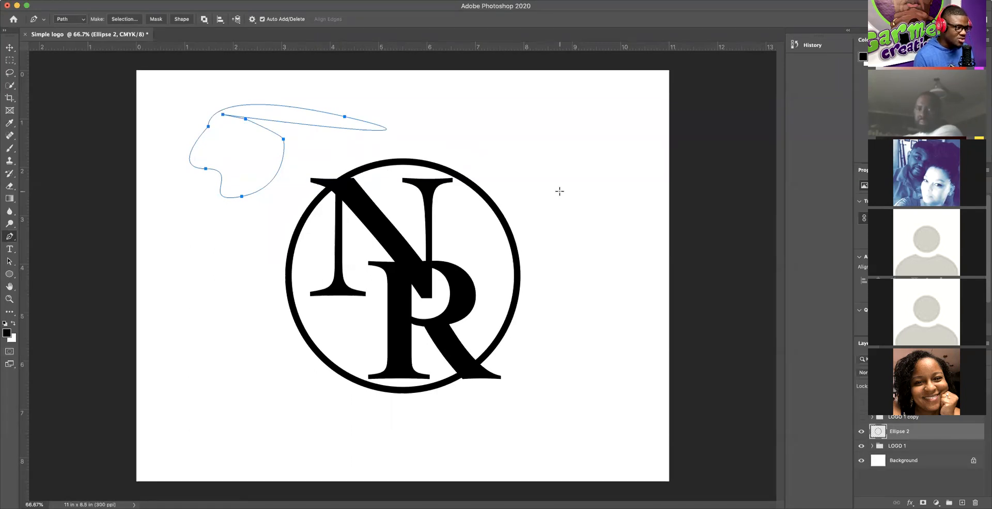
pyautogui.press('Return')
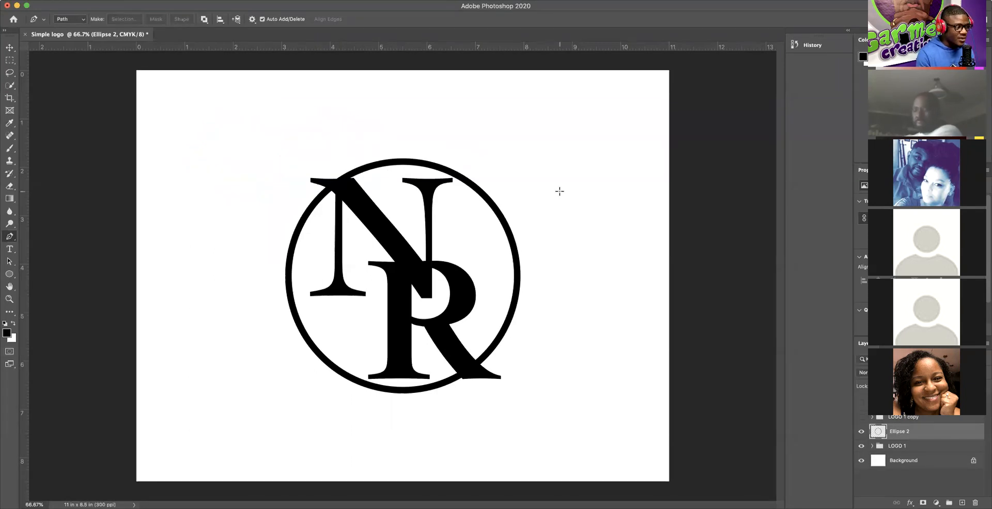
# Step: Remove a stray anchor placed in the blank upper-left area
pyautogui.click(194, 126)
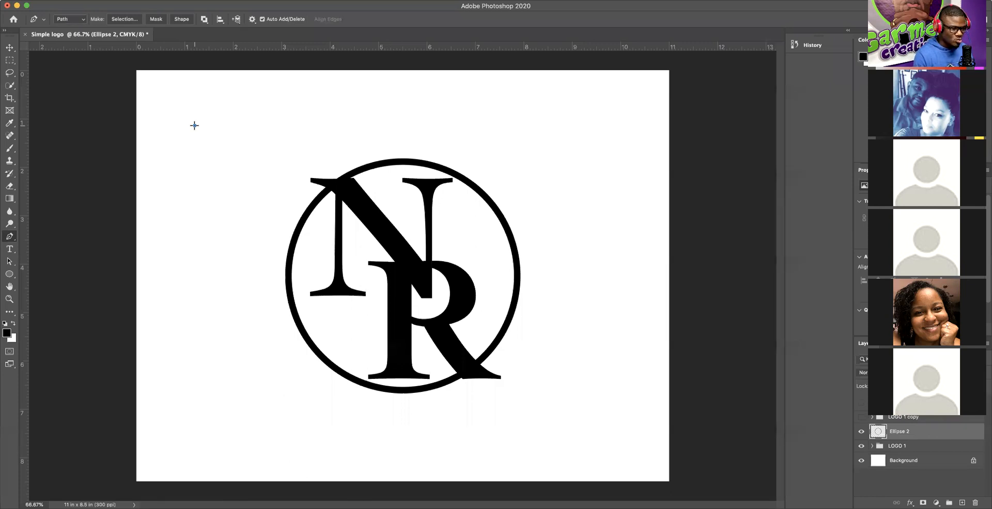
pyautogui.click(194, 126)
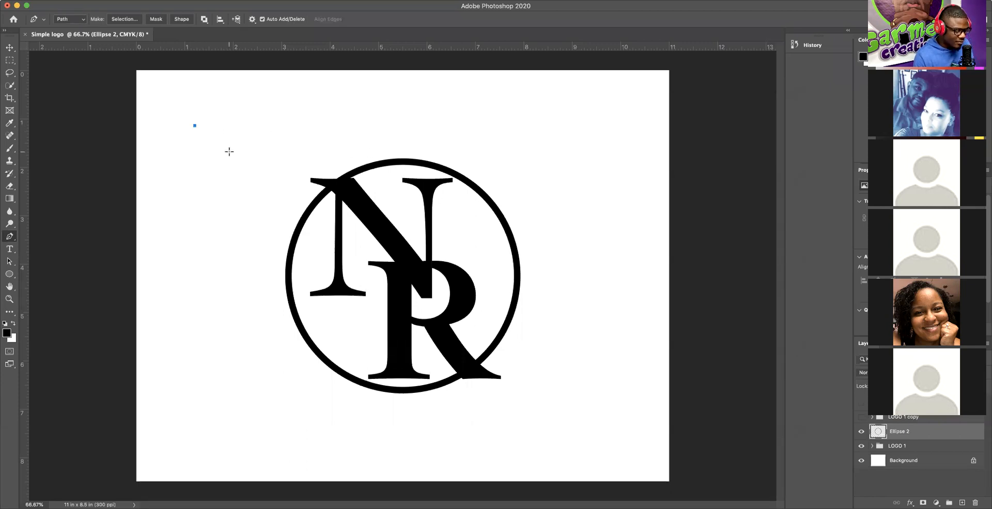
pyautogui.press('super+z')
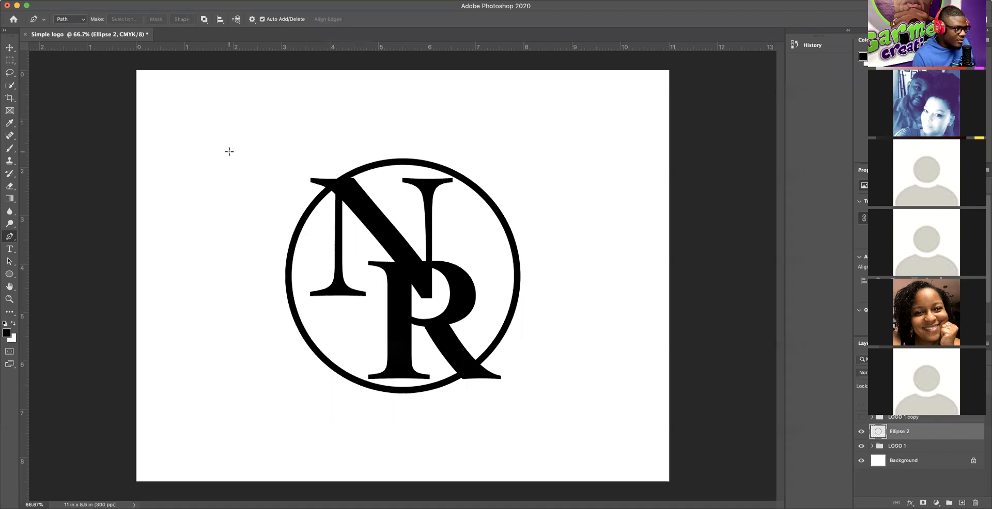
# Step: Trace a closed curved path around the N's top-left serif where it crosses the circle
pyautogui.click(327, 200)
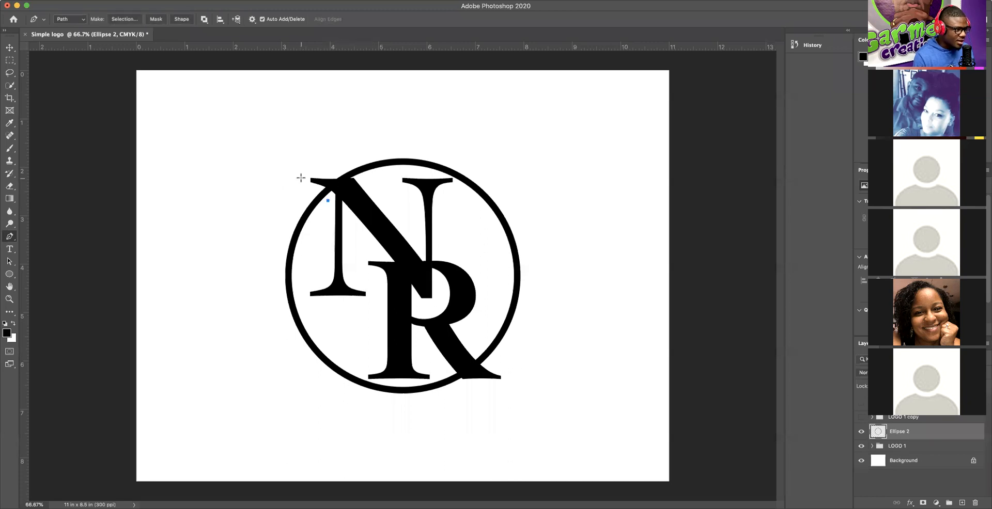
pyautogui.moveTo(300, 177); pyautogui.dragTo(277, 178)
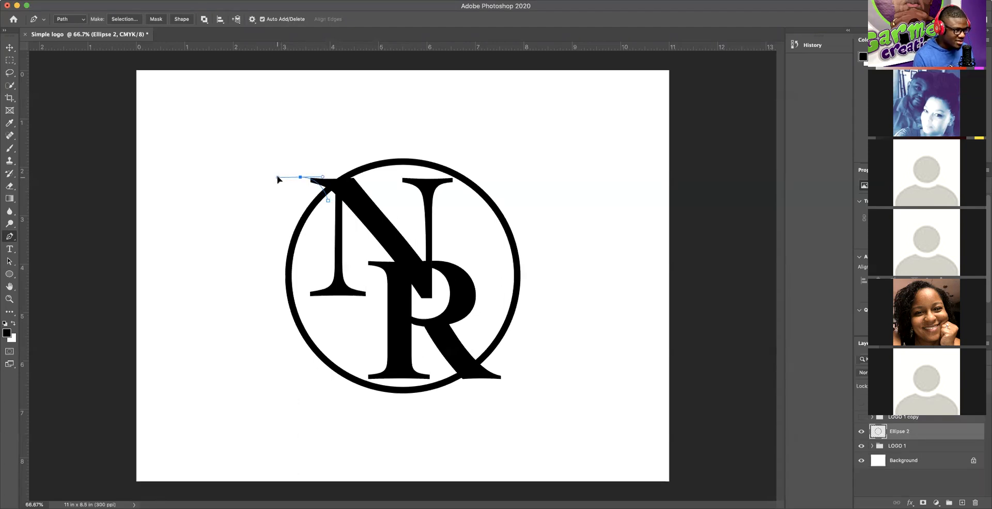
pyautogui.click(335, 156)
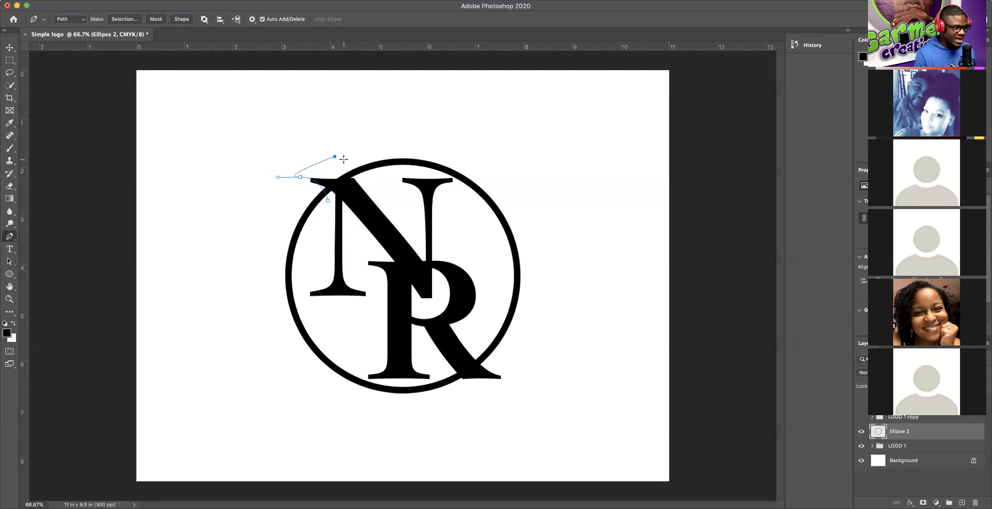
pyautogui.click(363, 180)
pyautogui.moveTo(363, 180)
pyautogui.mouseDown()
pyautogui.moveTo(371, 179)
pyautogui.moveTo(364, 188)
pyautogui.mouseUp()
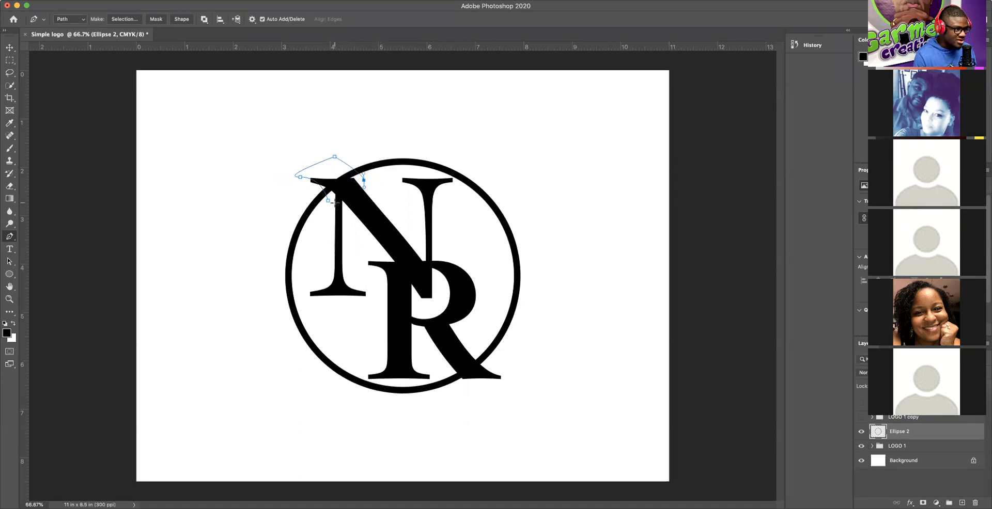
pyautogui.click(329, 200)
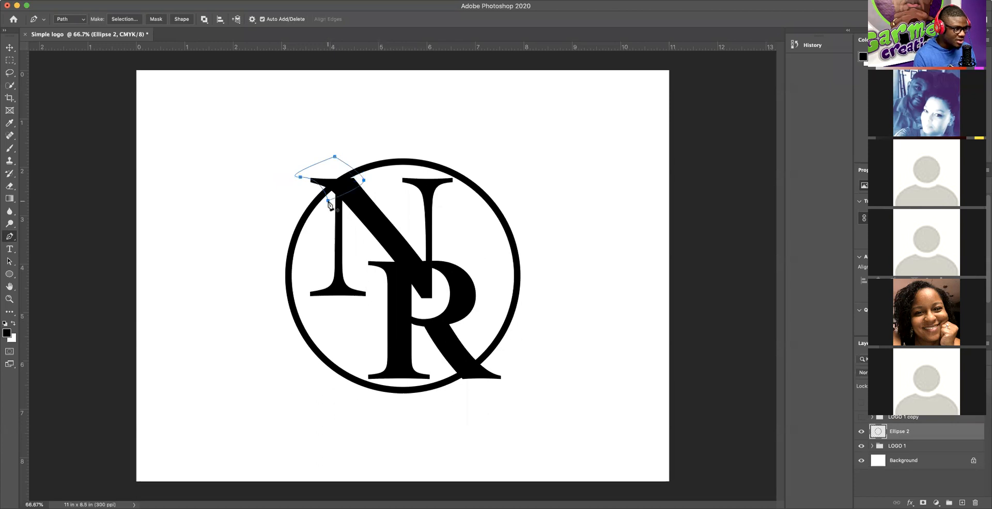
# Step: Make a selection from the serif path, switch to the Move tool, and clear the selection
pyautogui.rightClick(370, 182)
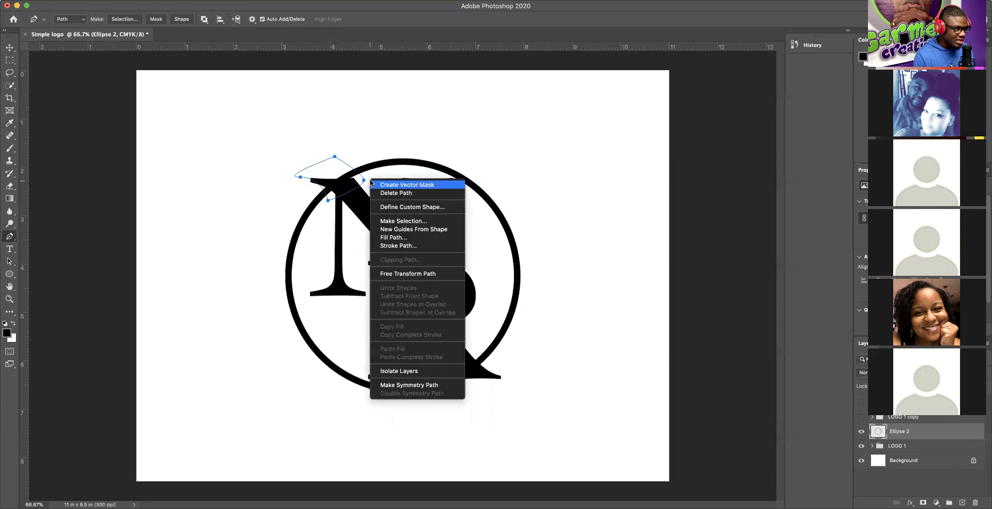
pyautogui.click(394, 222)
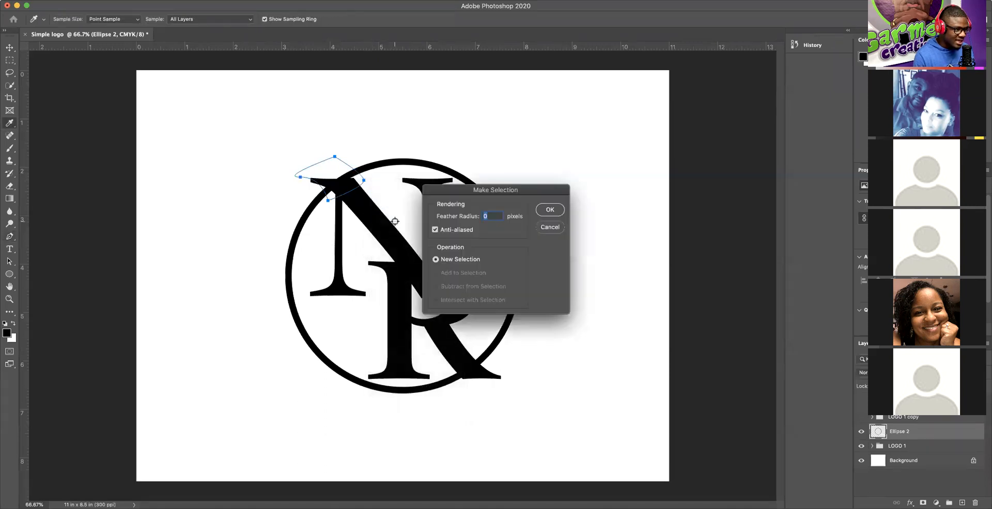
pyautogui.click(549, 210)
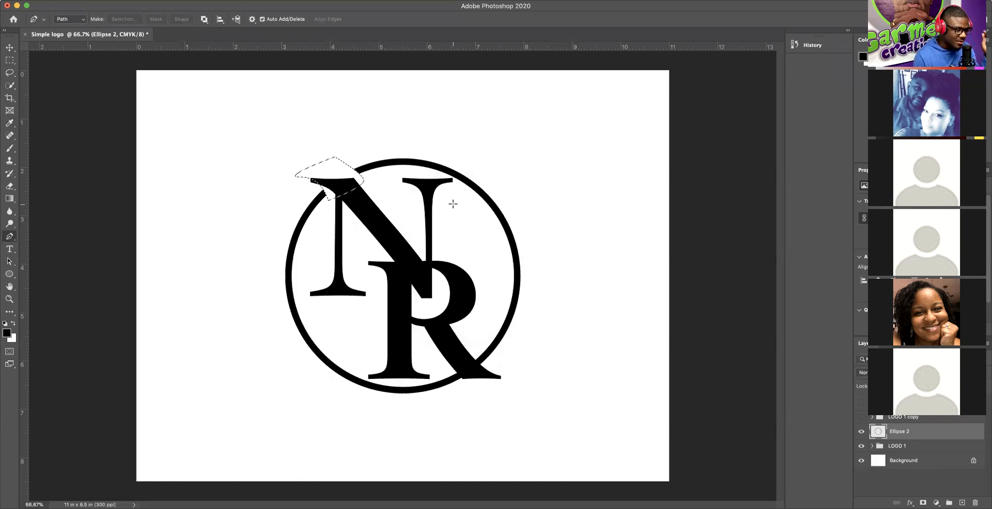
pyautogui.click(8, 47)
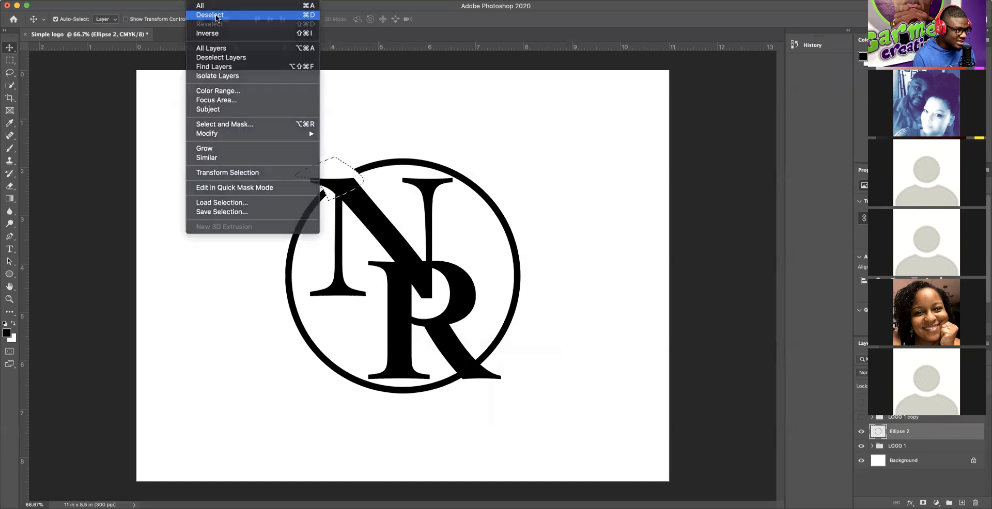
pyautogui.click(216, 14)
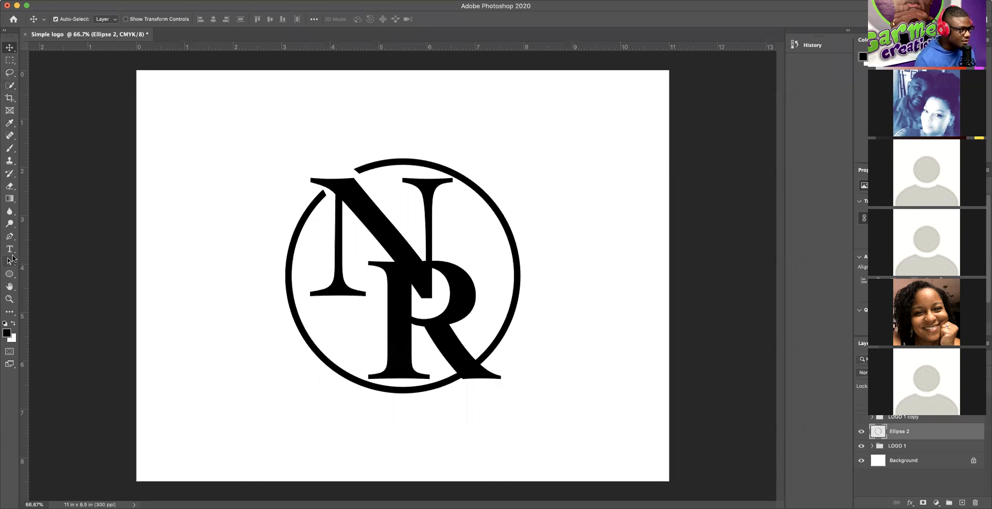
# Step: With the Pen tool, trace a closed curved path around the R's leg crossing the circle
pyautogui.click(9, 237)
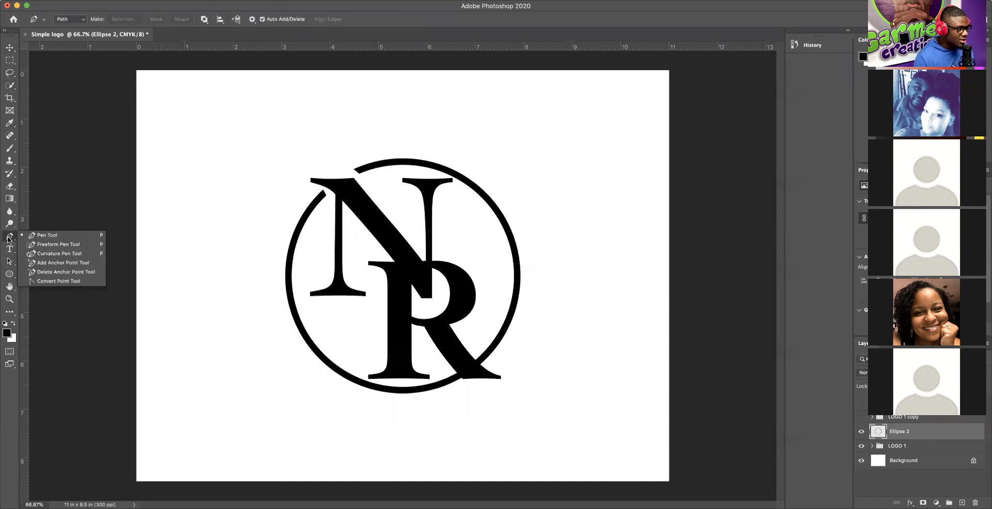
pyautogui.click(9, 239)
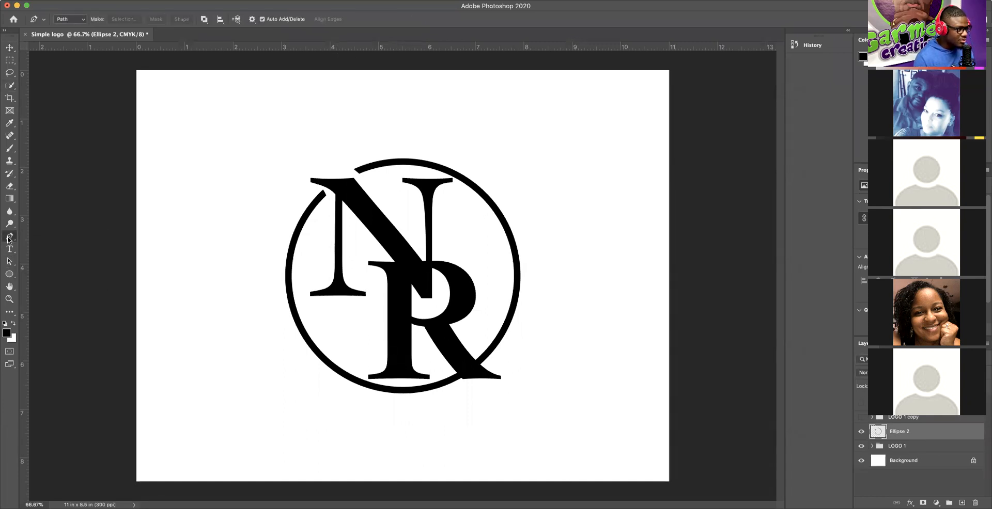
pyautogui.click(479, 347)
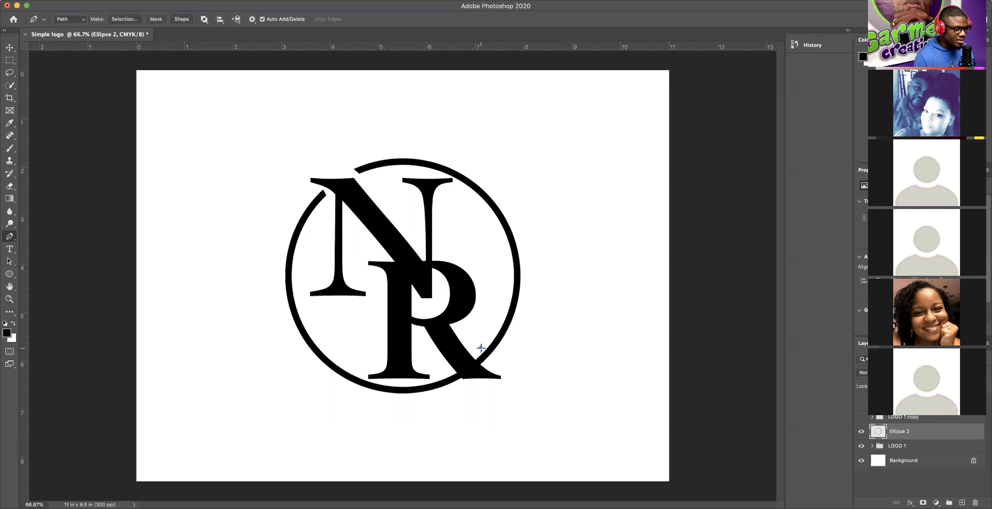
pyautogui.moveTo(507, 371); pyautogui.dragTo(541, 372)
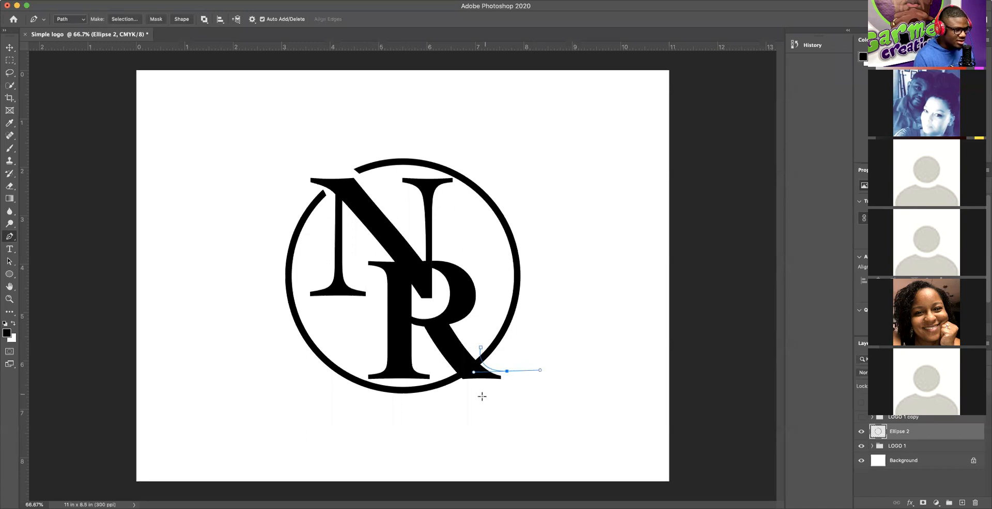
pyautogui.click(490, 401)
pyautogui.click(459, 394)
pyautogui.moveTo(444, 368); pyautogui.dragTo(435, 369)
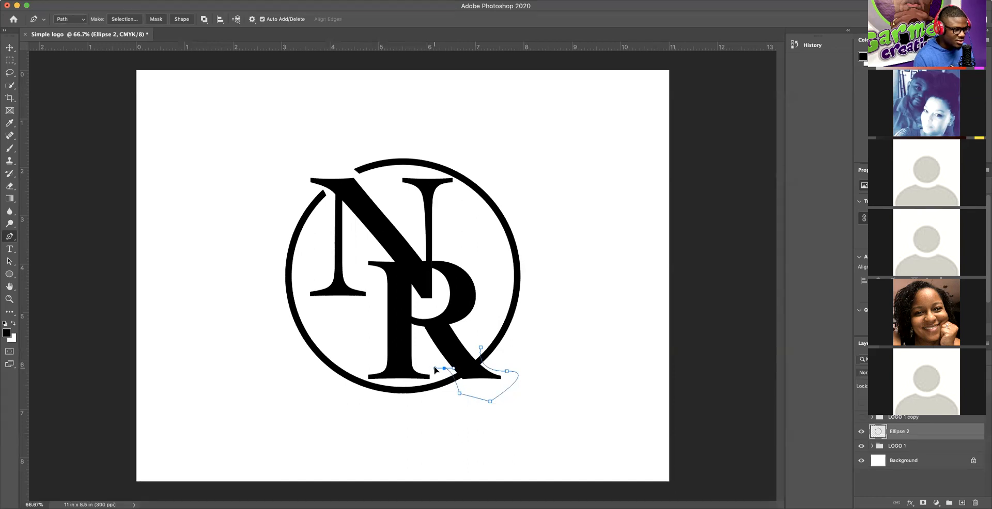
pyautogui.click(480, 347)
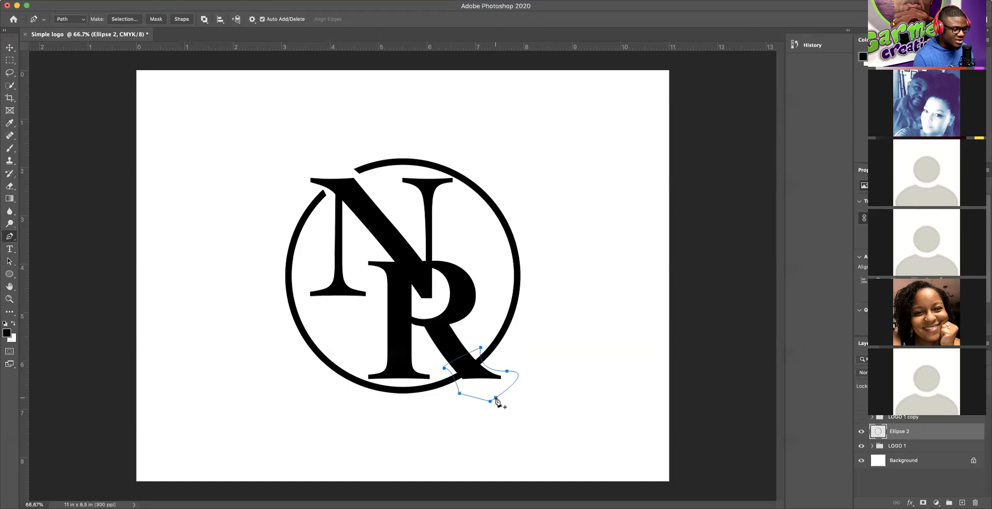
pyautogui.click(496, 399)
# Step: Make a selection from the R's-leg path, switch to the Move tool, and deselect
pyautogui.rightClick(502, 401)
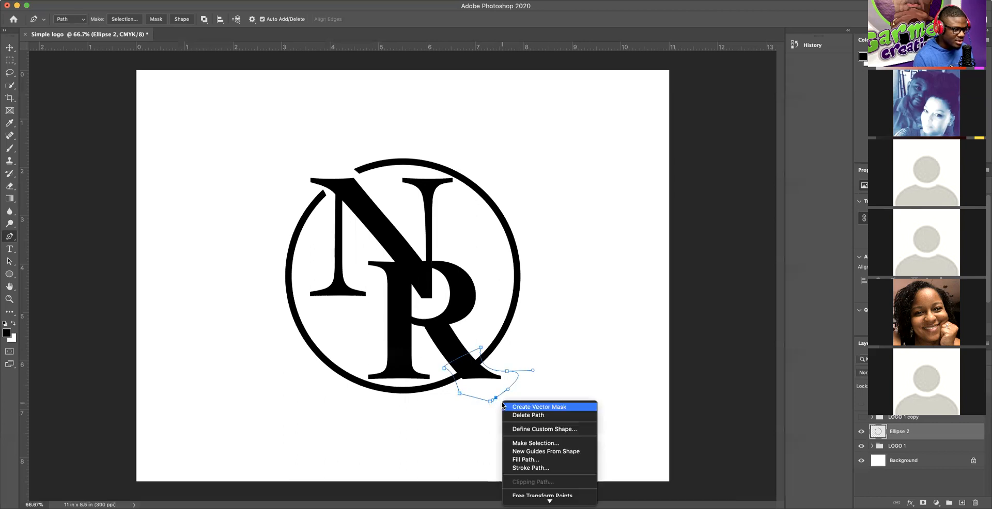
pyautogui.click(537, 443)
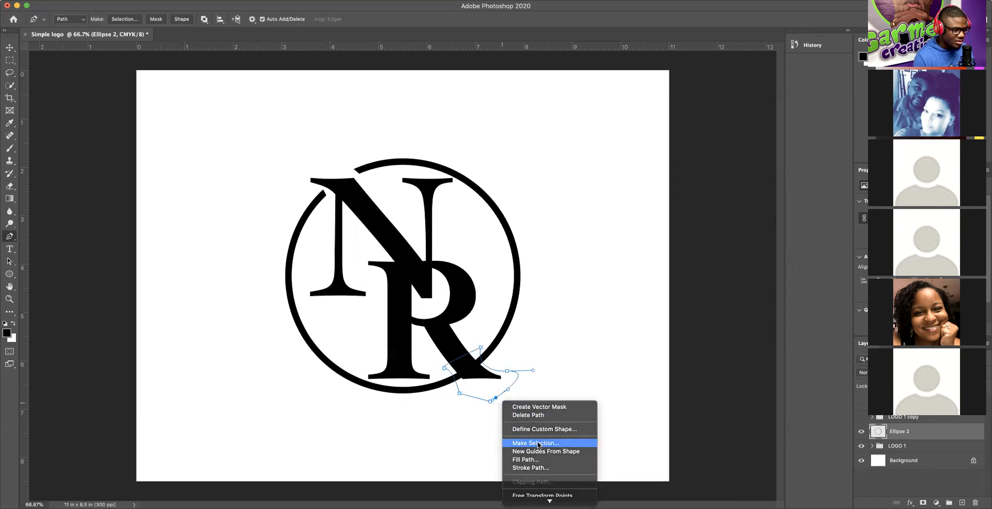
pyautogui.click(548, 210)
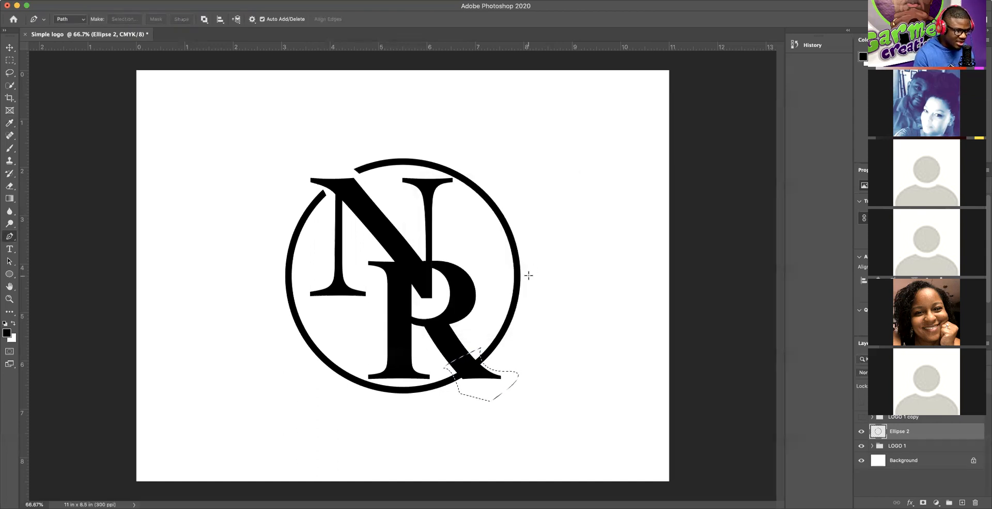
pyautogui.click(9, 47)
pyautogui.click(192, 95)
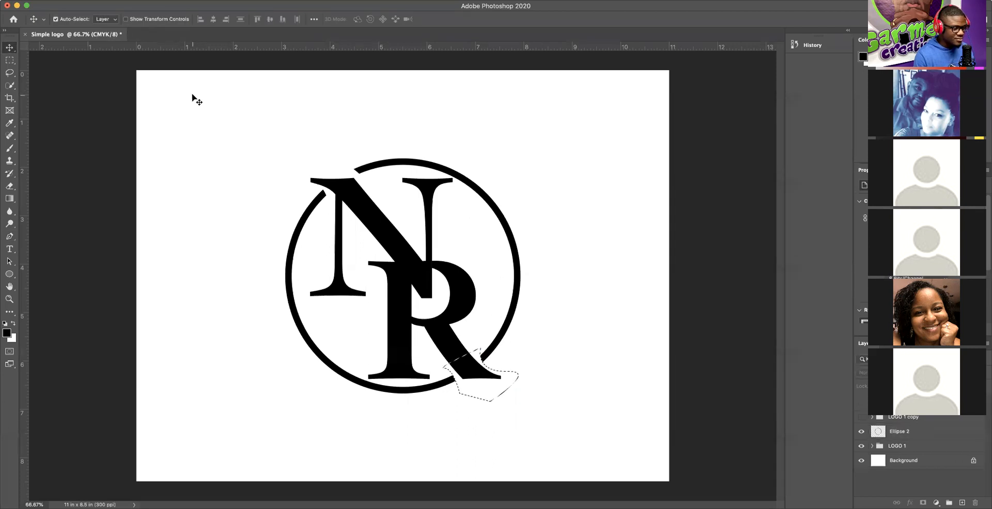
pyautogui.press('super+d')
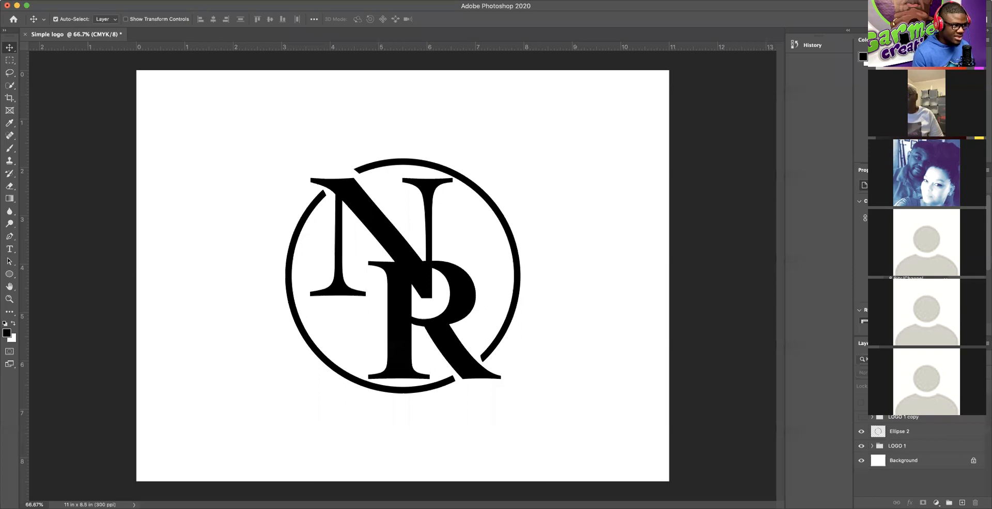
# Step: Check the Select menu and dismiss it without changes
pyautogui.click(201, 1)
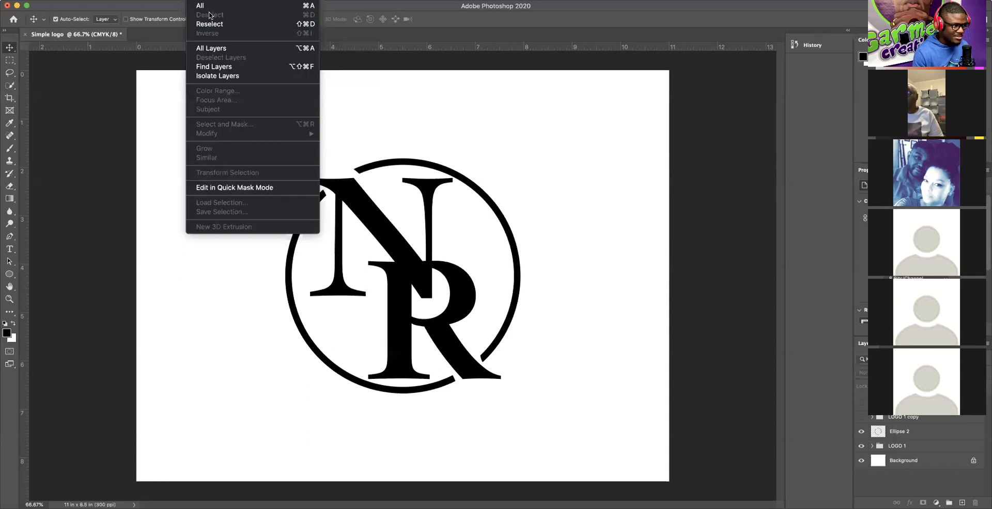
pyautogui.click(541, 108)
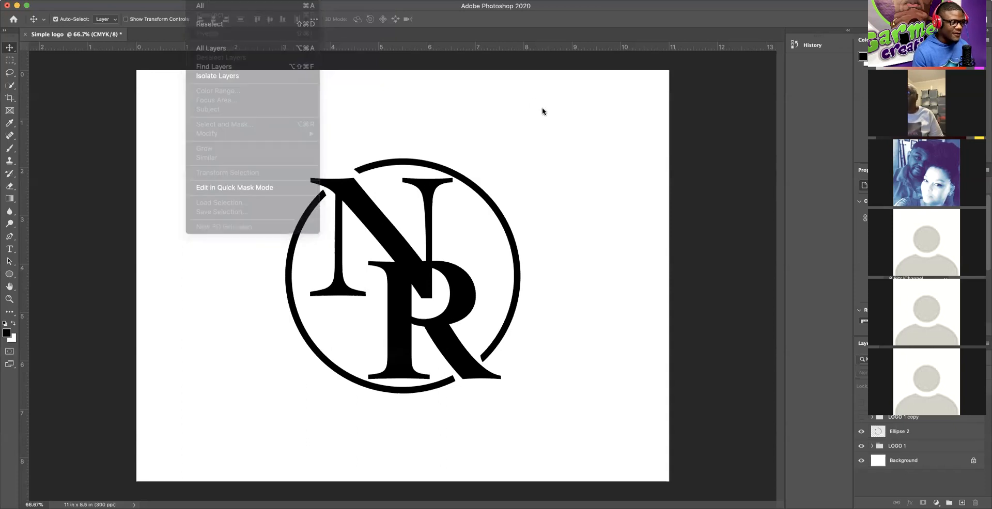
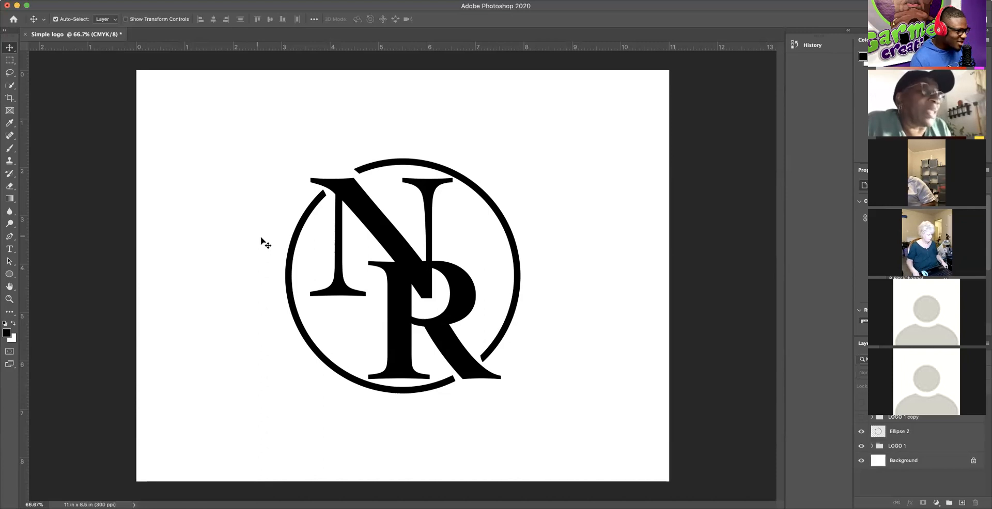
# Step: Switch to the Pen tool in Path mode to trace over the NR monogram
pyautogui.click(9, 237)
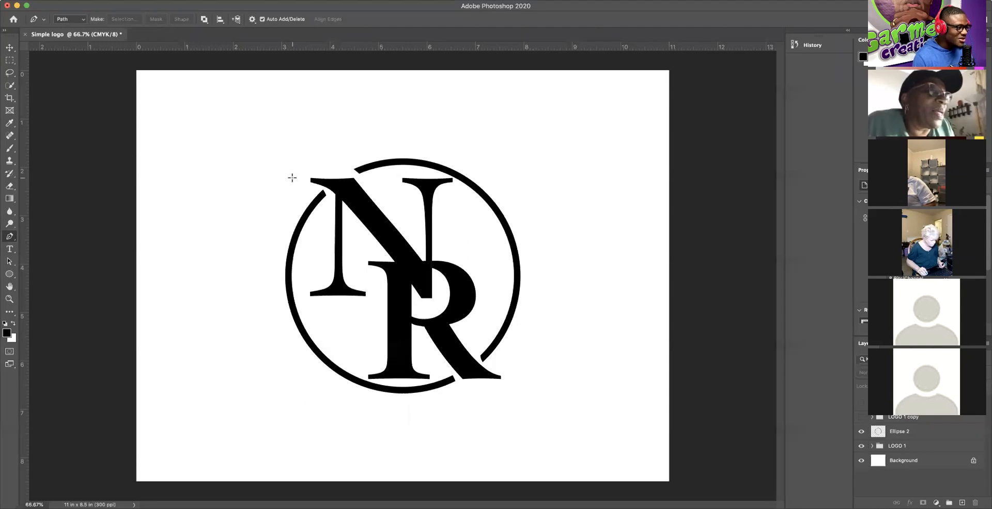
pyautogui.click(296, 184)
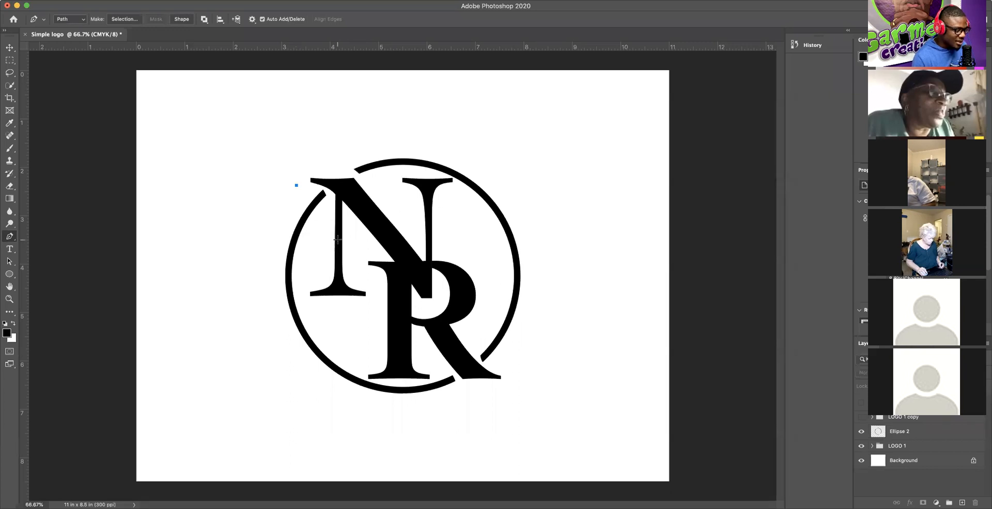
pyautogui.press('super+z')
pyautogui.click(299, 186)
pyautogui.moveTo(329, 216); pyautogui.dragTo(331, 241)
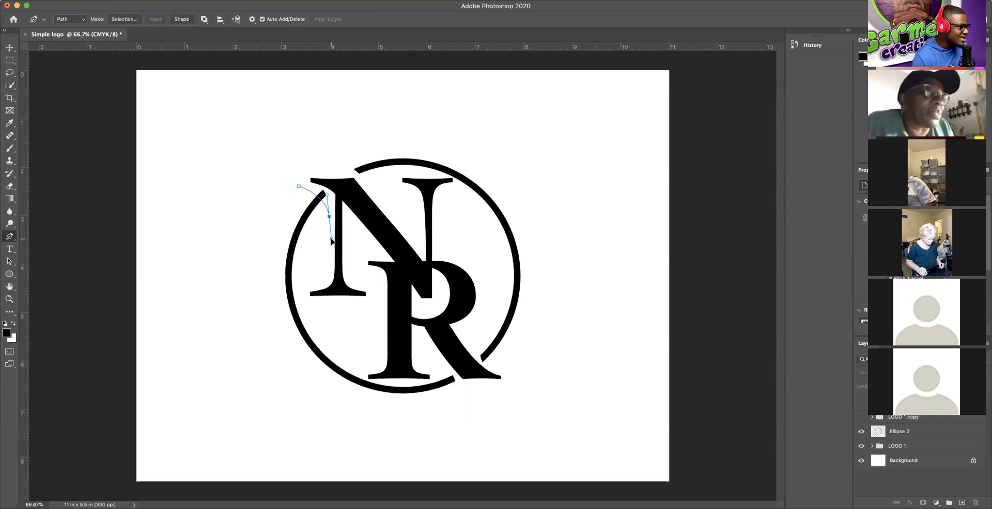
pyautogui.click(371, 182)
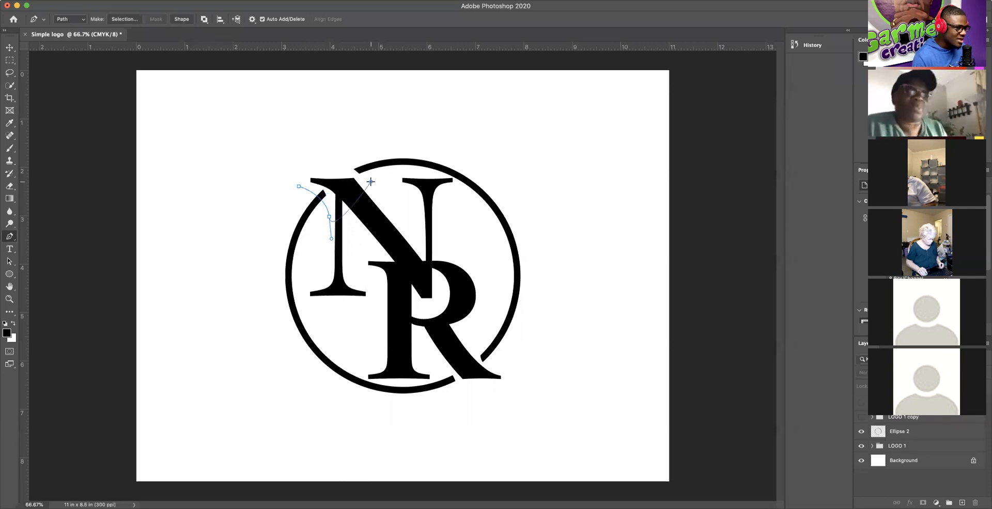
pyautogui.moveTo(329, 127); pyautogui.dragTo(289, 144)
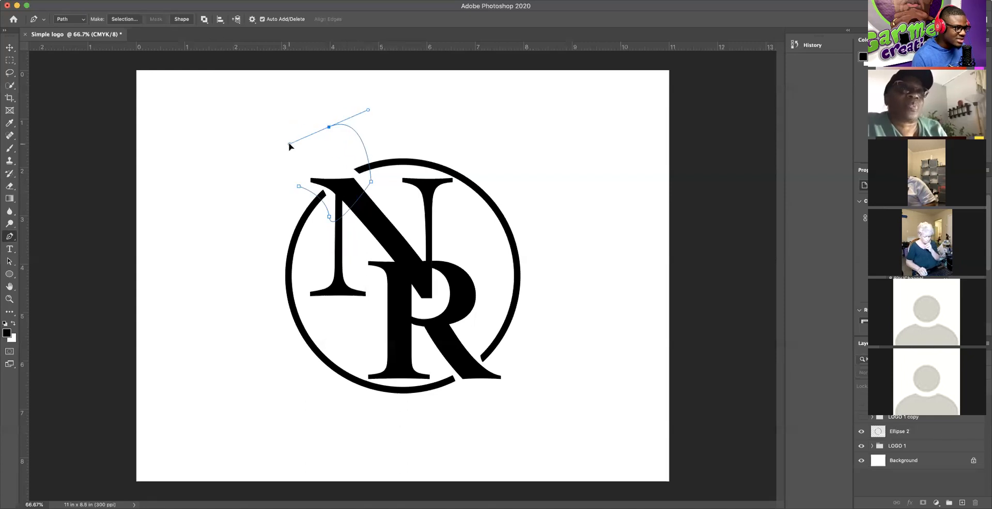
pyautogui.press('super+z')
pyautogui.press('super+z')
pyautogui.press('super+z')
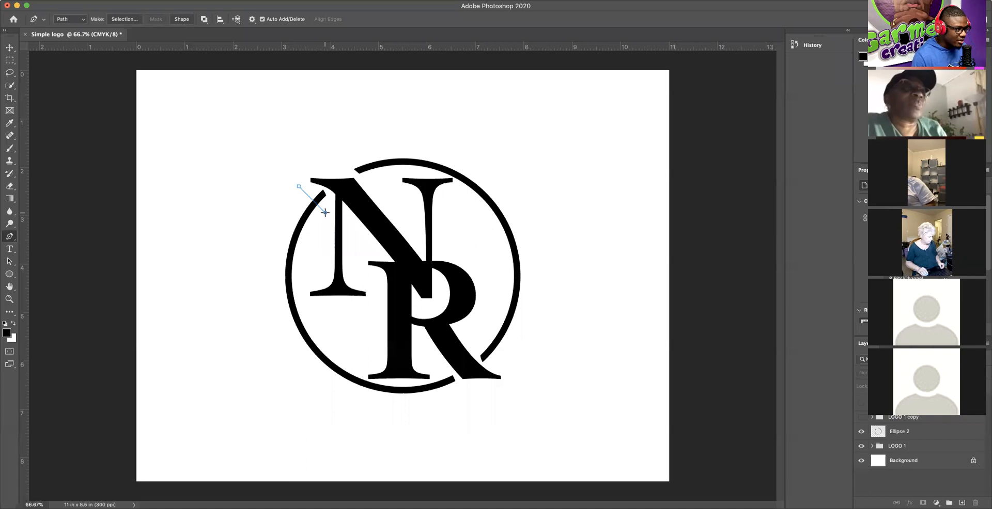
pyautogui.moveTo(325, 212); pyautogui.dragTo(323, 231)
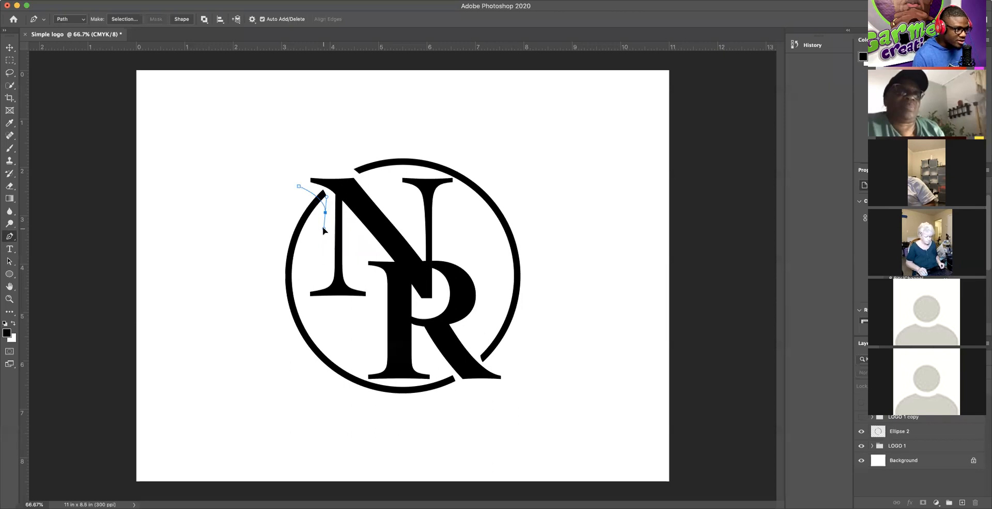
pyautogui.moveTo(323, 228); pyautogui.dragTo(332, 202)
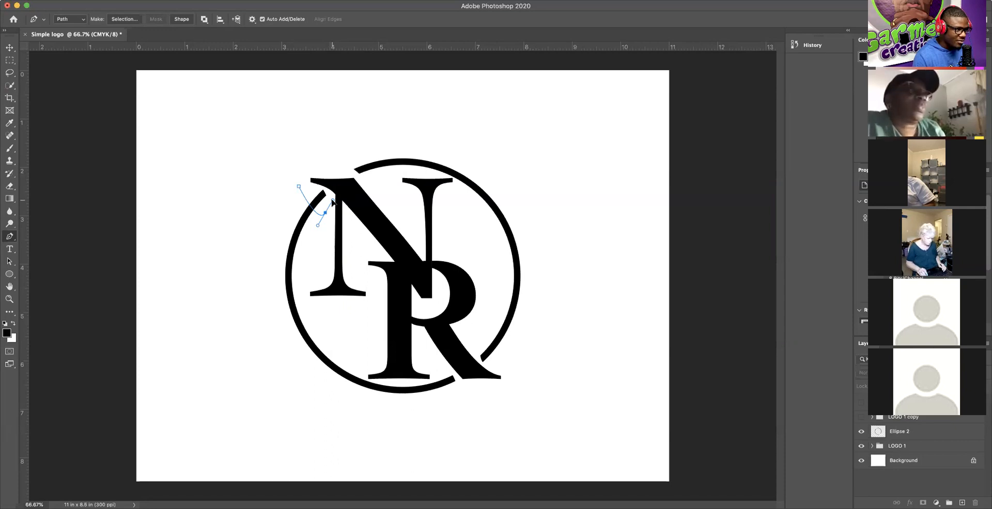
pyautogui.moveTo(332, 201); pyautogui.dragTo(324, 237)
pyautogui.press('super+z')
pyautogui.press('super+z')
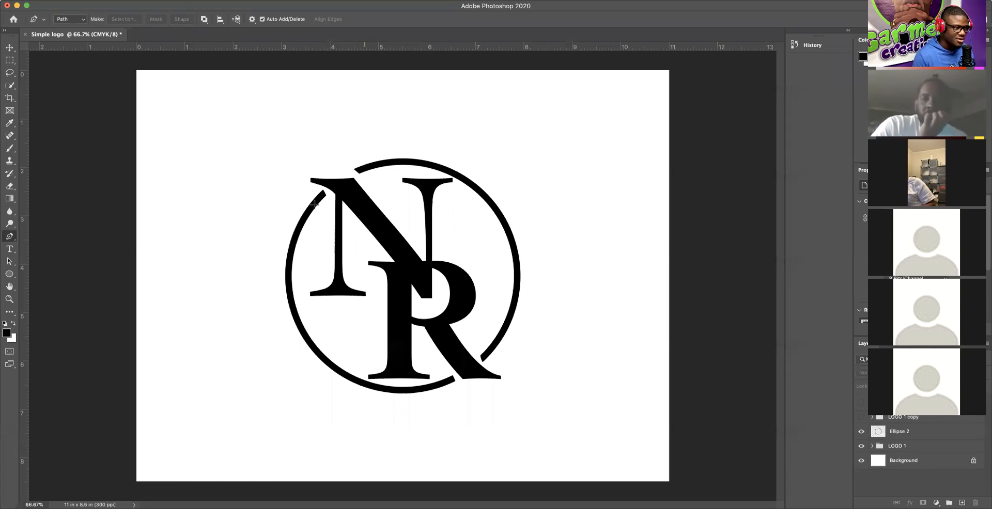
pyautogui.click(288, 190)
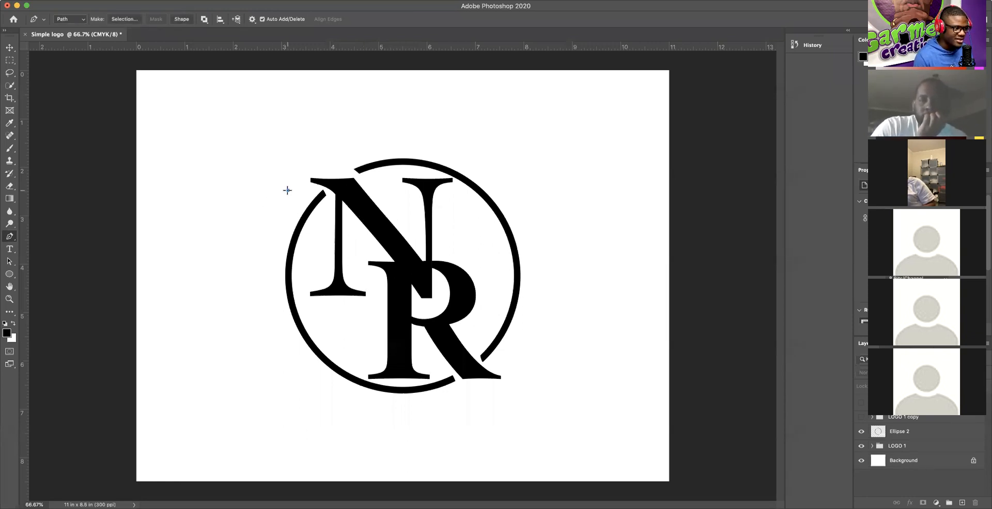
pyautogui.moveTo(322, 225); pyautogui.dragTo(319, 241)
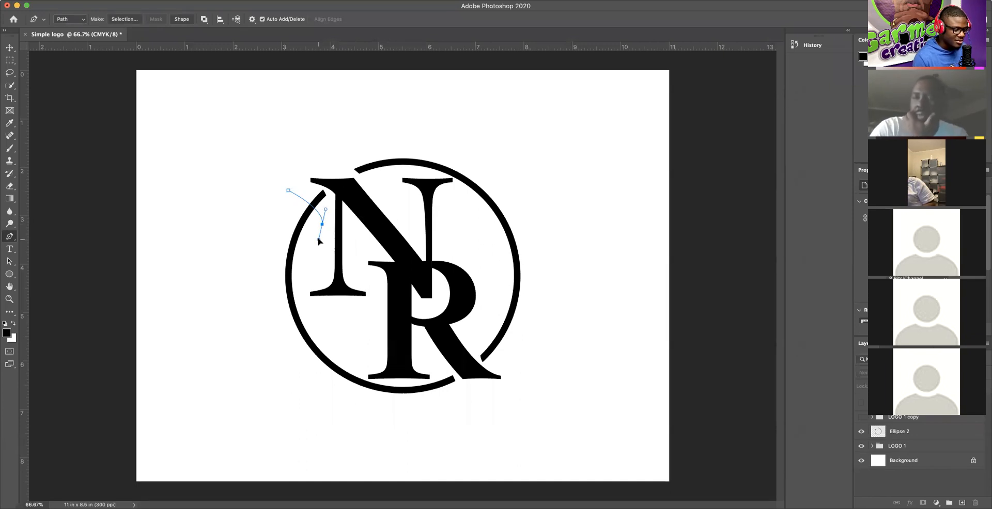
pyautogui.press('super+z')
pyautogui.press('super+z')
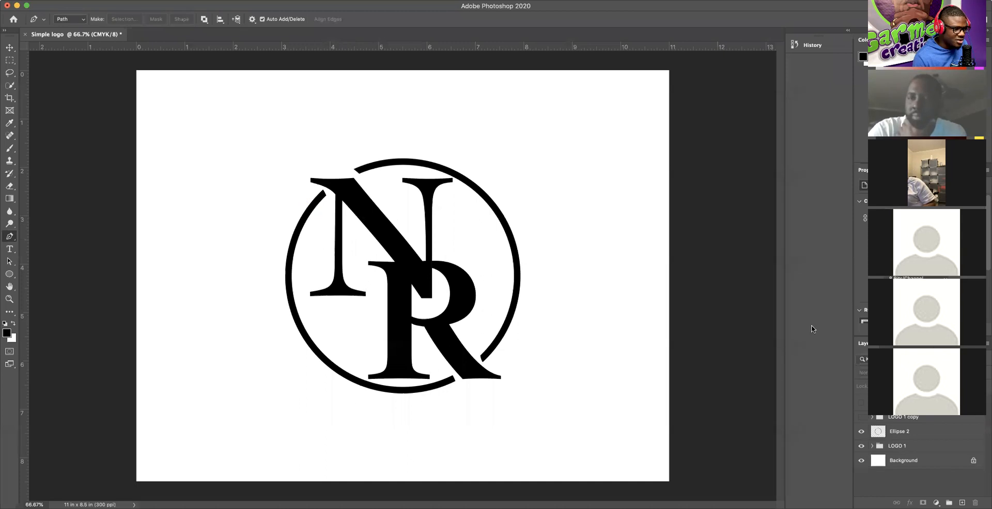
pyautogui.click(908, 436)
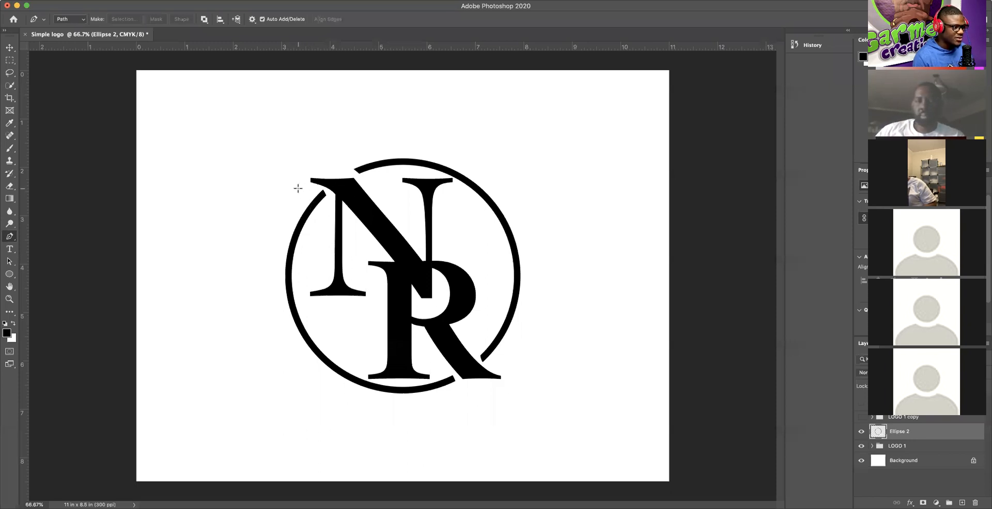
pyautogui.click(297, 187)
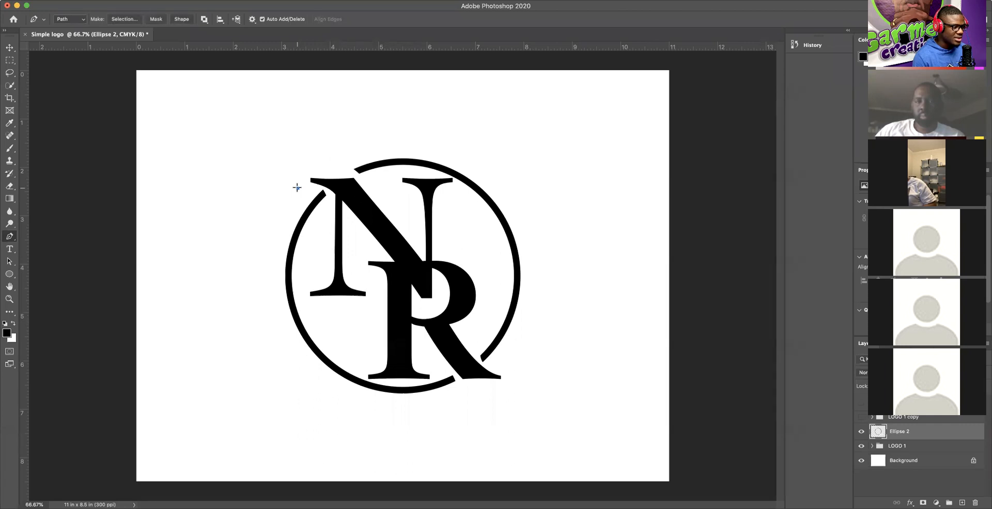
pyautogui.click(323, 214)
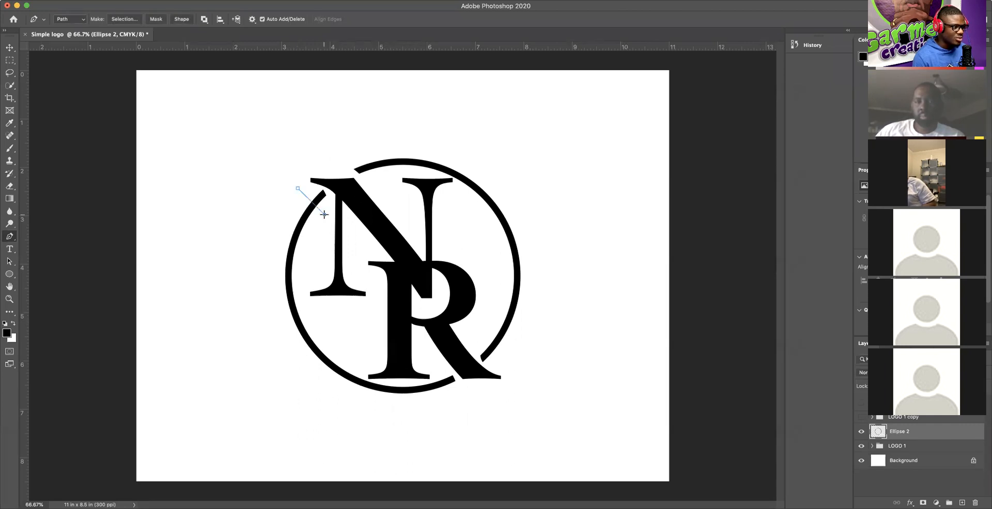
pyautogui.moveTo(324, 214); pyautogui.dragTo(328, 238)
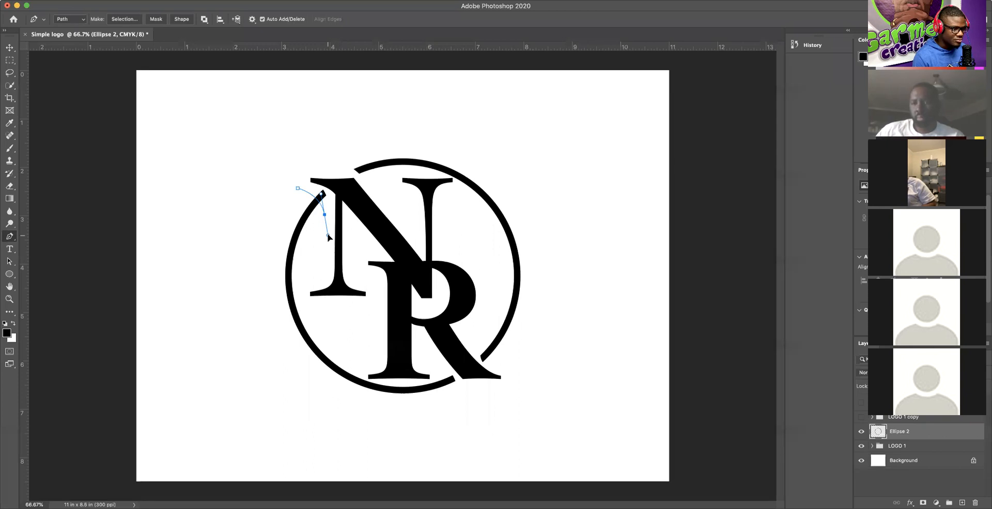
pyautogui.press('super+z')
pyautogui.press('super+z')
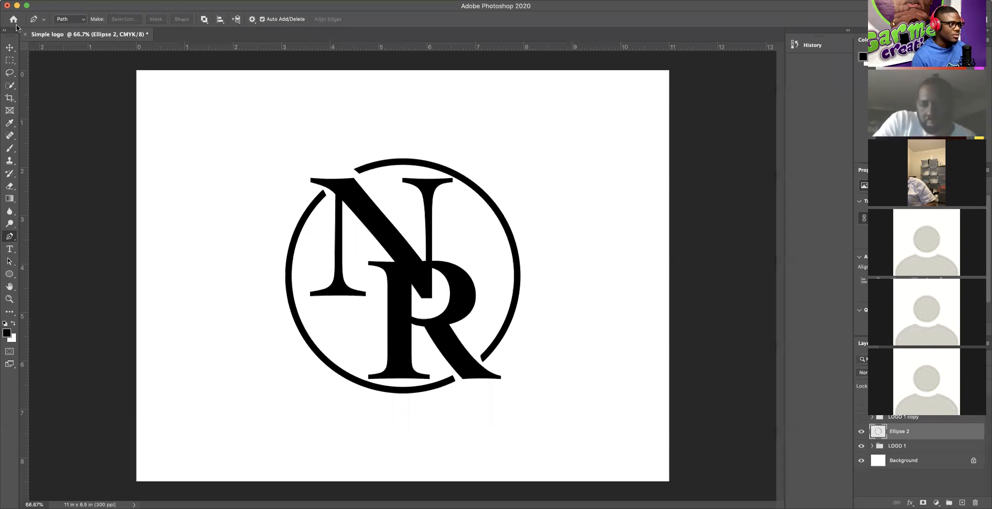
pyautogui.click(9, 49)
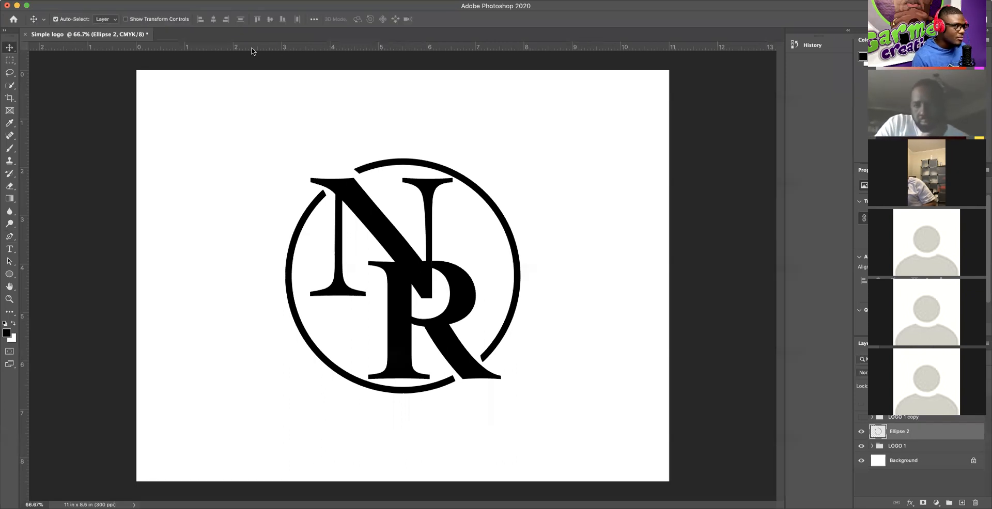
pyautogui.click(553, 261)
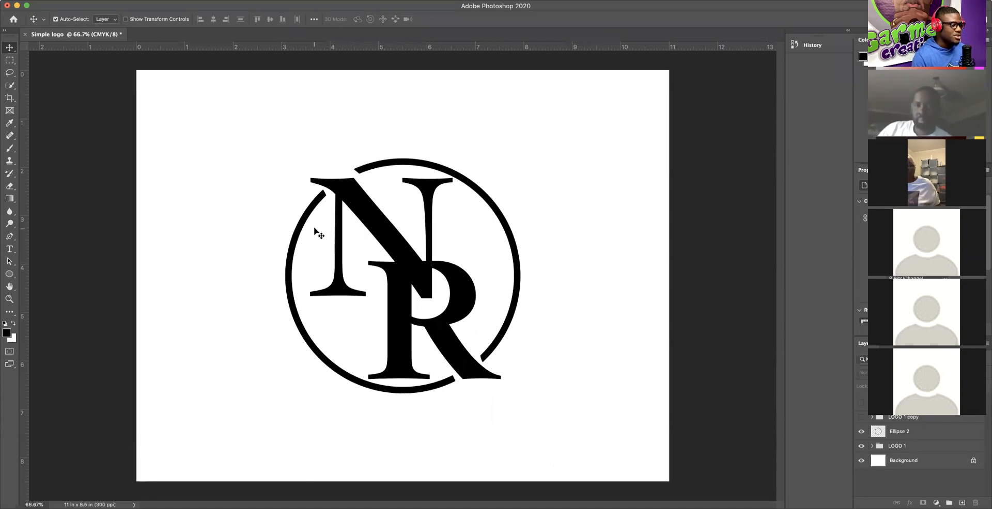
pyautogui.click(9, 249)
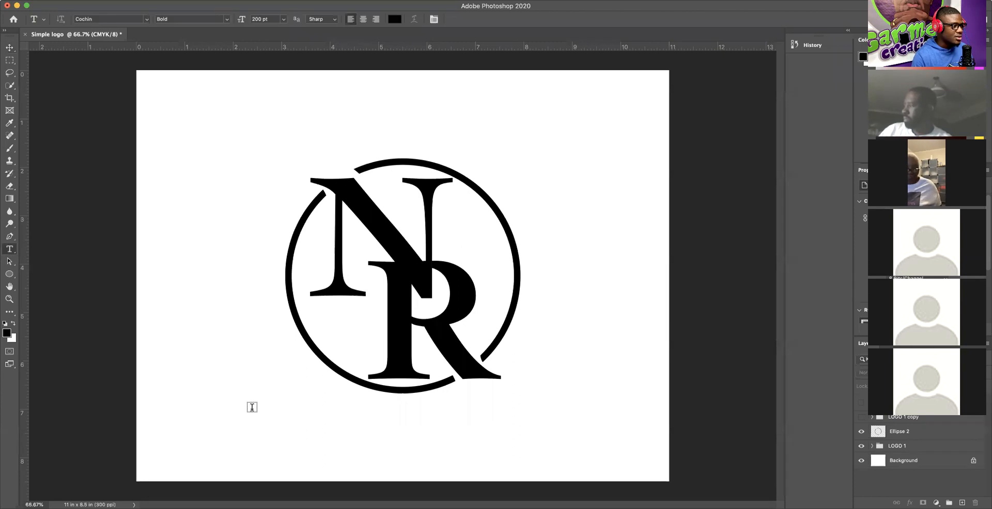
pyautogui.click(347, 413)
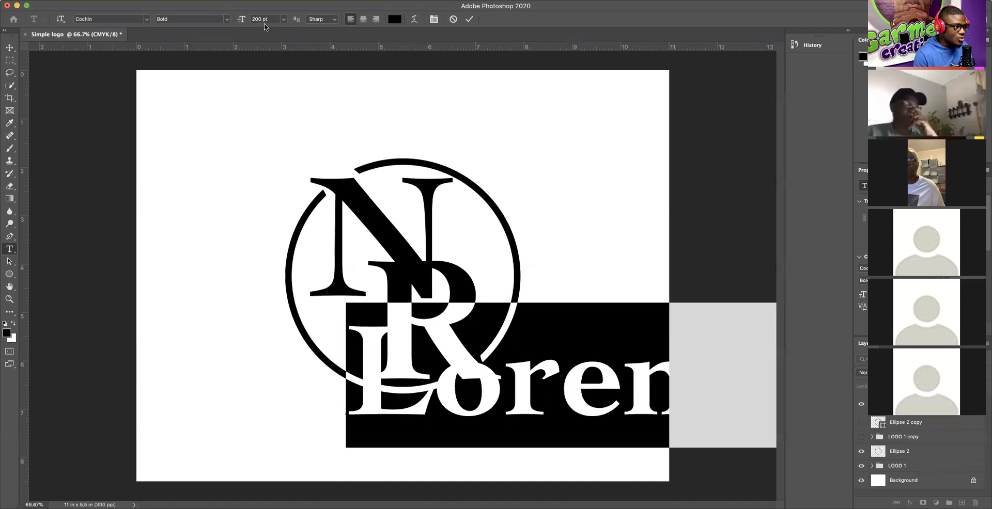
pyautogui.moveTo(241, 20); pyautogui.dragTo(182, 18)
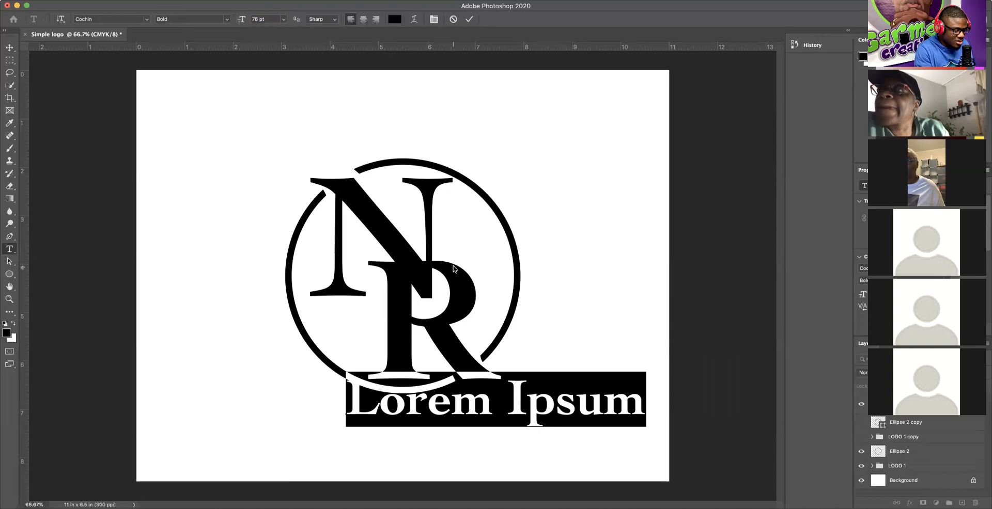
pyautogui.write('RA')
pyautogui.press('BackSpace')
pyautogui.press('BackSpace')
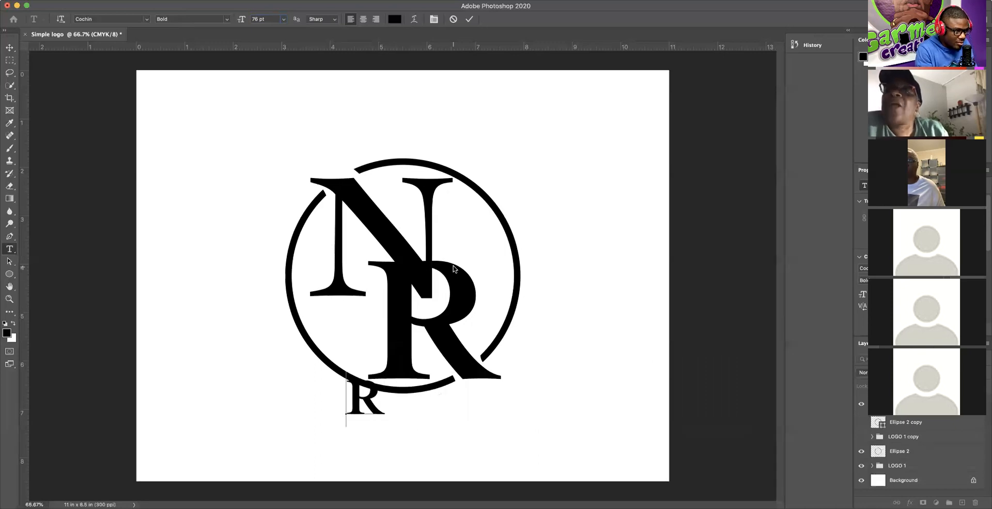
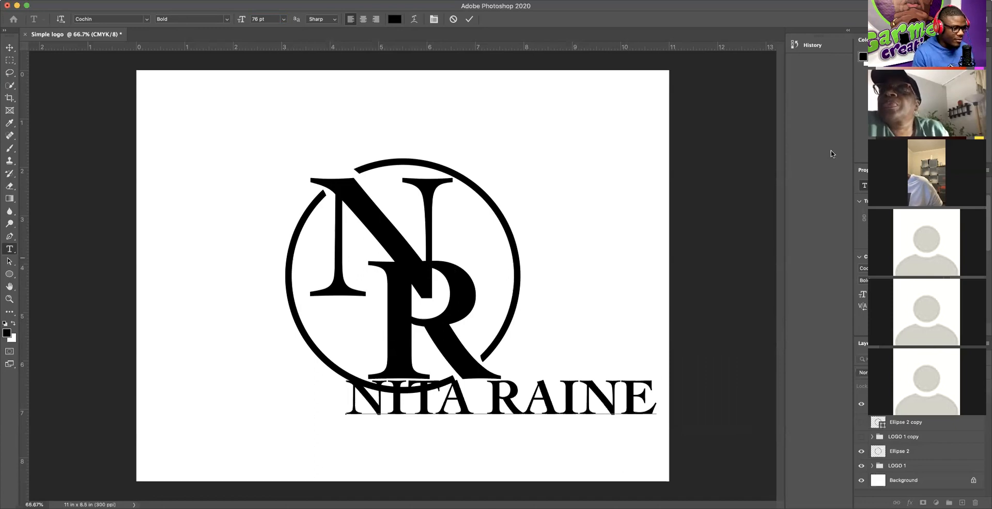
pyautogui.click(10, 47)
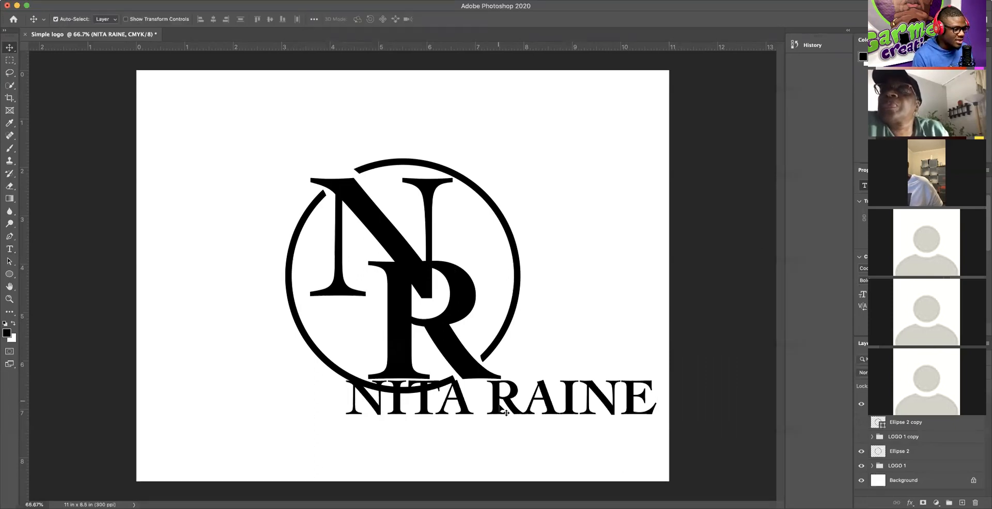
pyautogui.moveTo(499, 407); pyautogui.dragTo(408, 426)
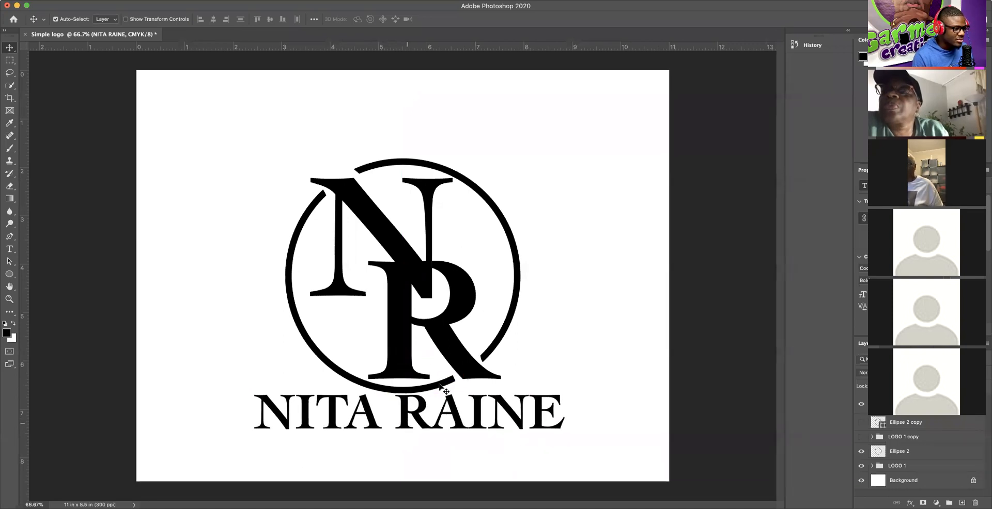
pyautogui.click(536, 162)
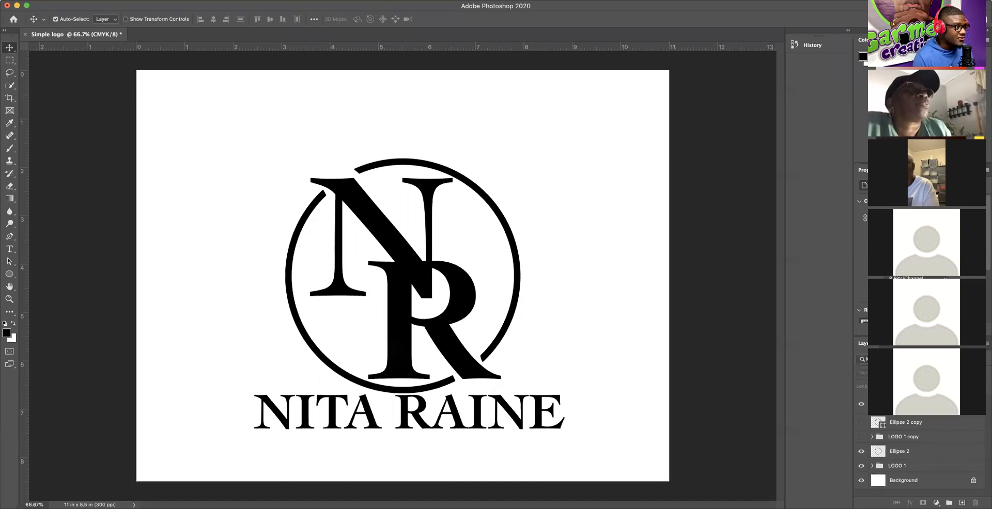
# Step: Open the File menu to reach Place Embedded
pyautogui.click(75, 1)
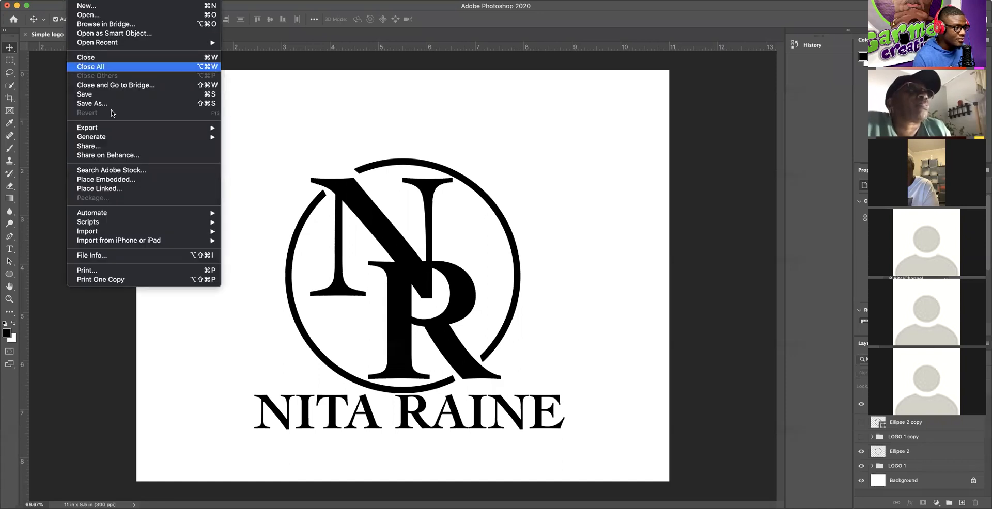
# Step: Embed the brushed-metal JPG from Downloads into the logo document
pyautogui.click(116, 184)
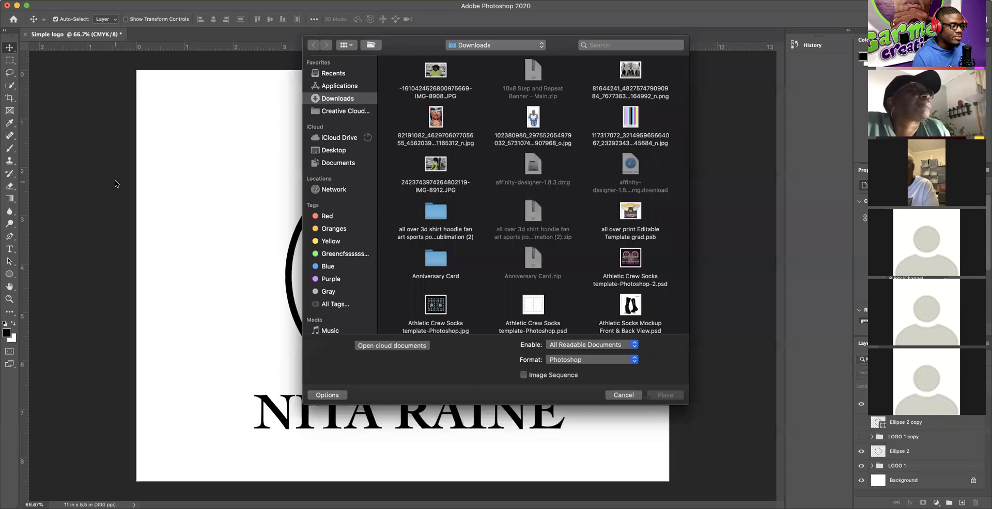
pyautogui.scroll(-10, 476, 280)
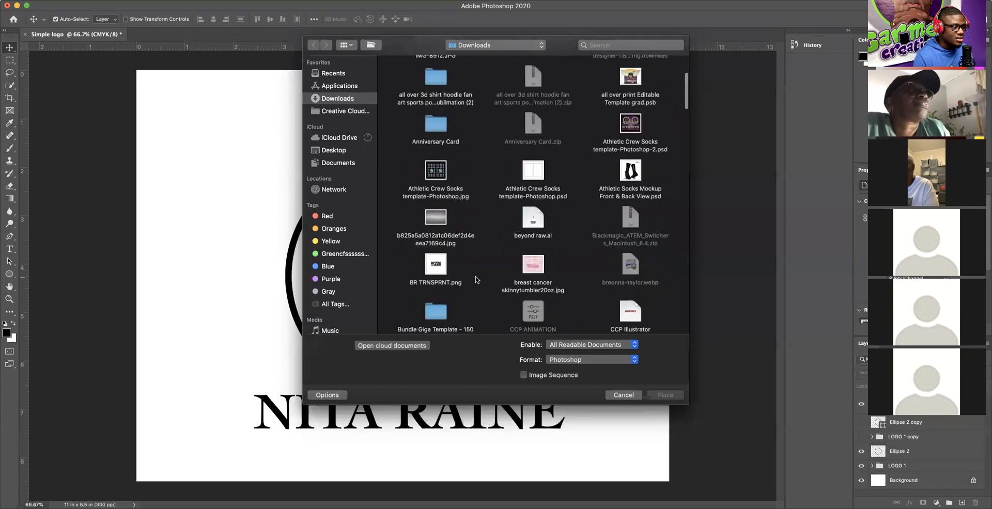
pyautogui.scroll(5, 446, 202)
pyautogui.click(435, 85)
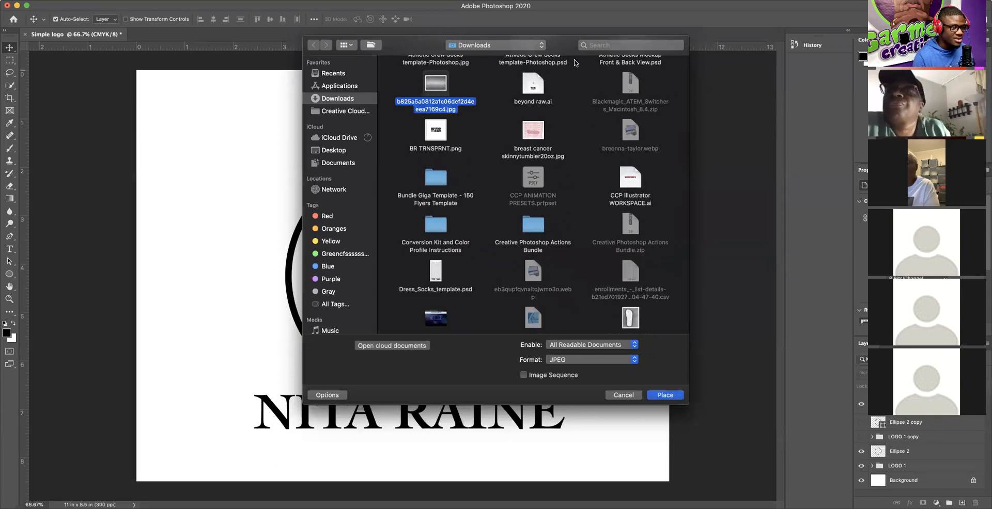
pyautogui.moveTo(418, 49); pyautogui.dragTo(242, 63)
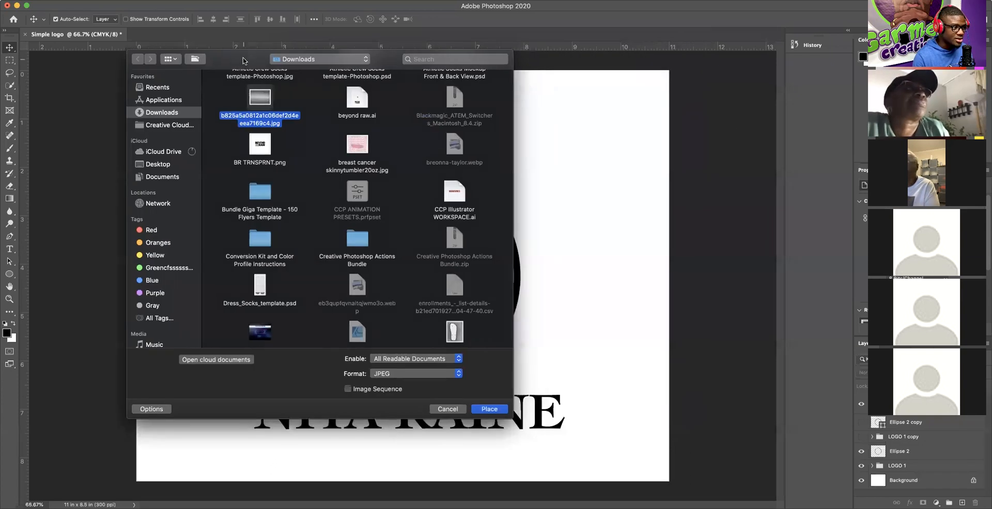
pyautogui.click(485, 410)
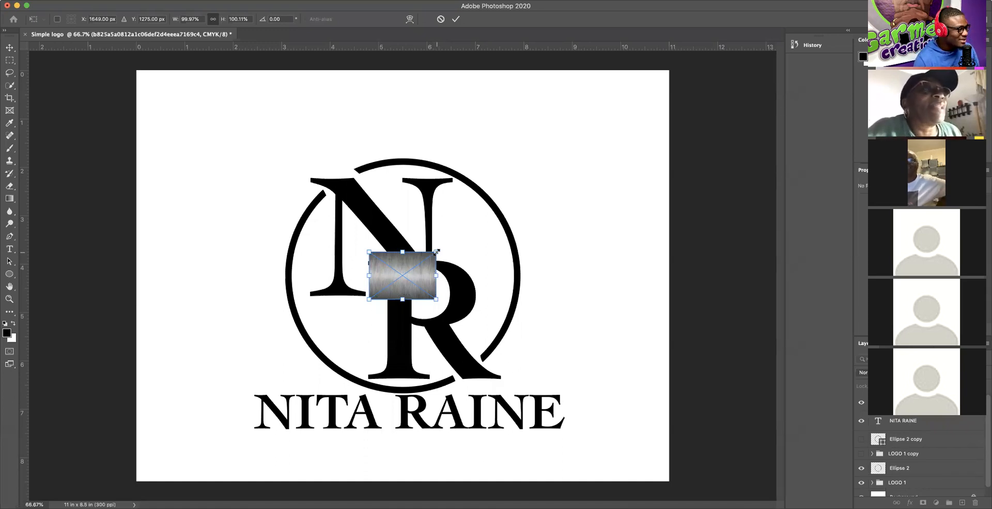
# Step: Scale the metal texture to about 496% over the monogram, commit it, and hide it
pyautogui.moveTo(436, 250)
pyautogui.mouseDown()
pyautogui.moveTo(569, 192)
pyautogui.moveTo(584, 168)
pyautogui.moveTo(572, 156)
pyautogui.mouseUp()
pyautogui.moveTo(368, 299); pyautogui.dragTo(223, 372)
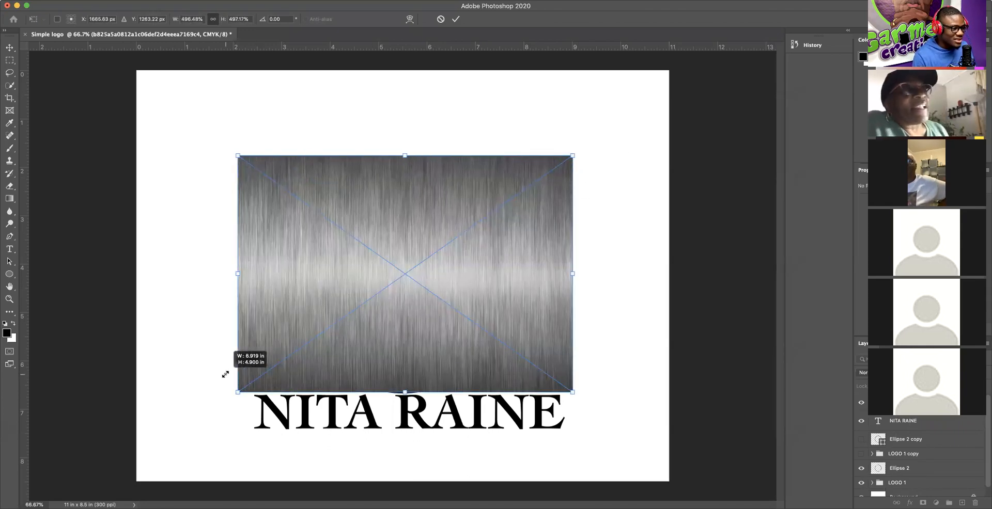
pyautogui.moveTo(540, 304); pyautogui.dragTo(547, 303)
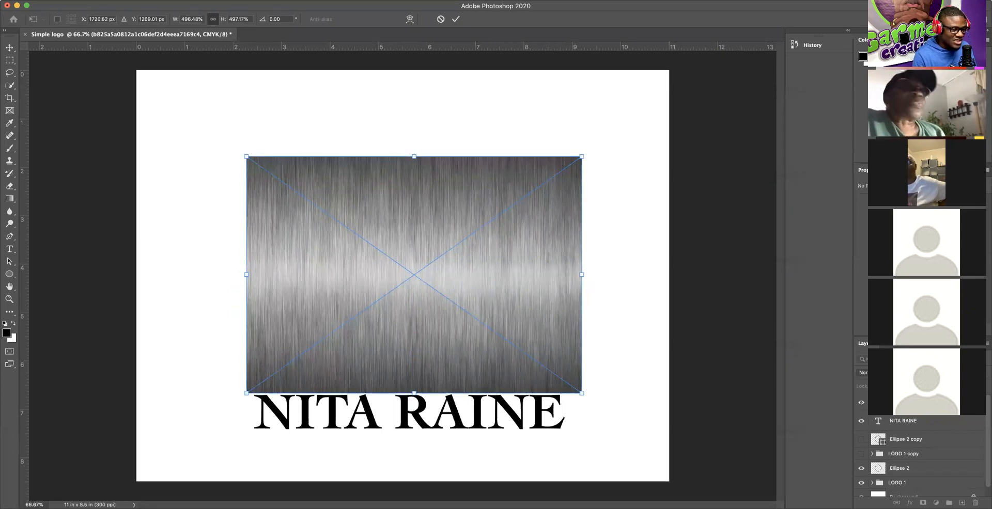
pyautogui.click(861, 403)
pyautogui.click(861, 403)
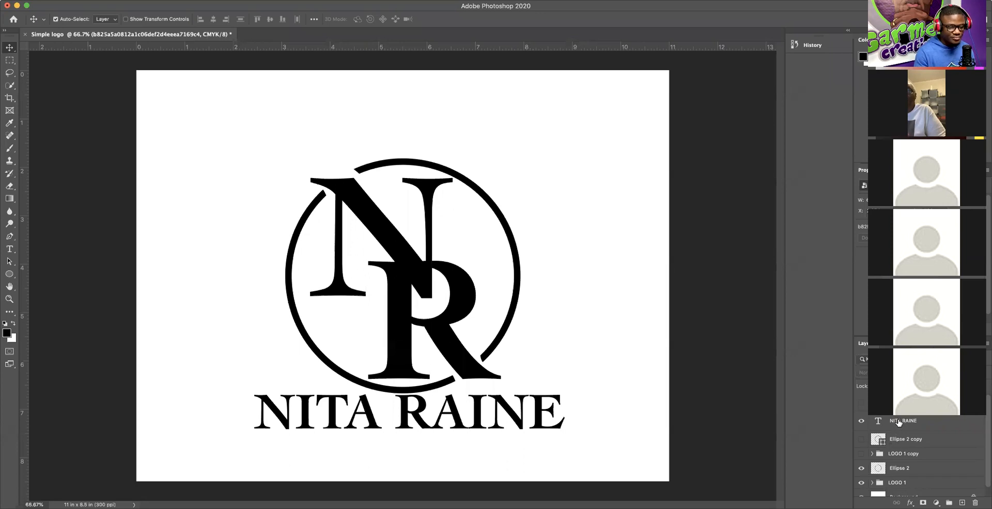
# Step: Select the LOGO 1 group and expand it to reveal its N and R text layers
pyautogui.scroll(-1, 912, 465)
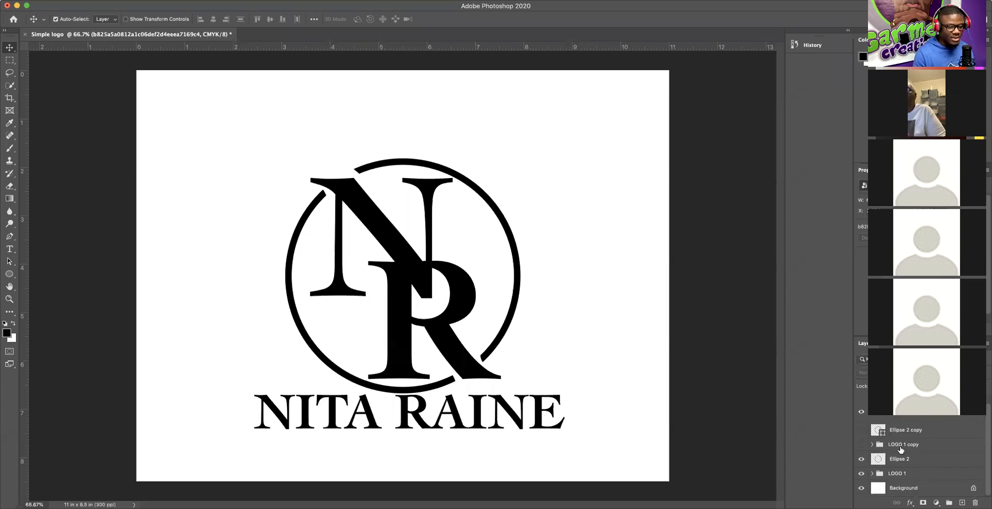
pyautogui.click(902, 474)
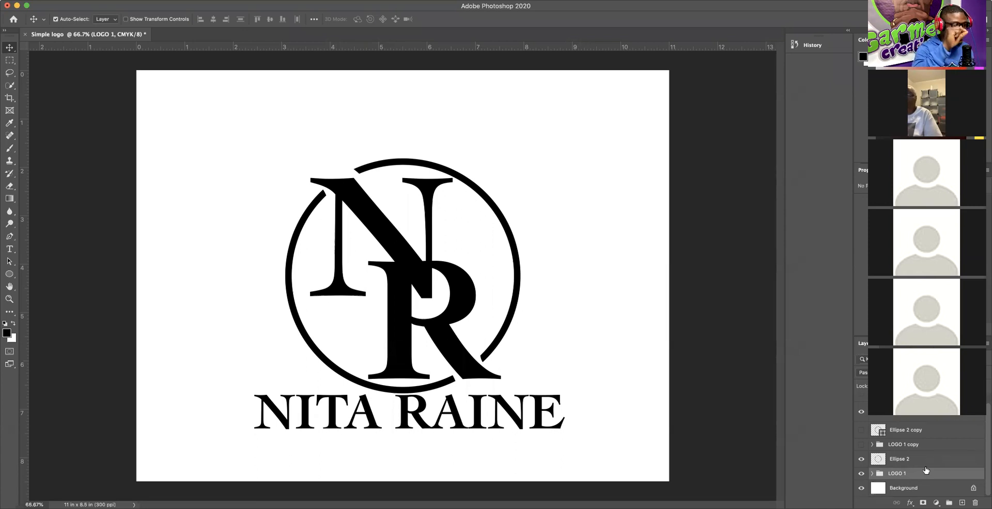
pyautogui.click(872, 473)
pyautogui.scroll(-3, 889, 475)
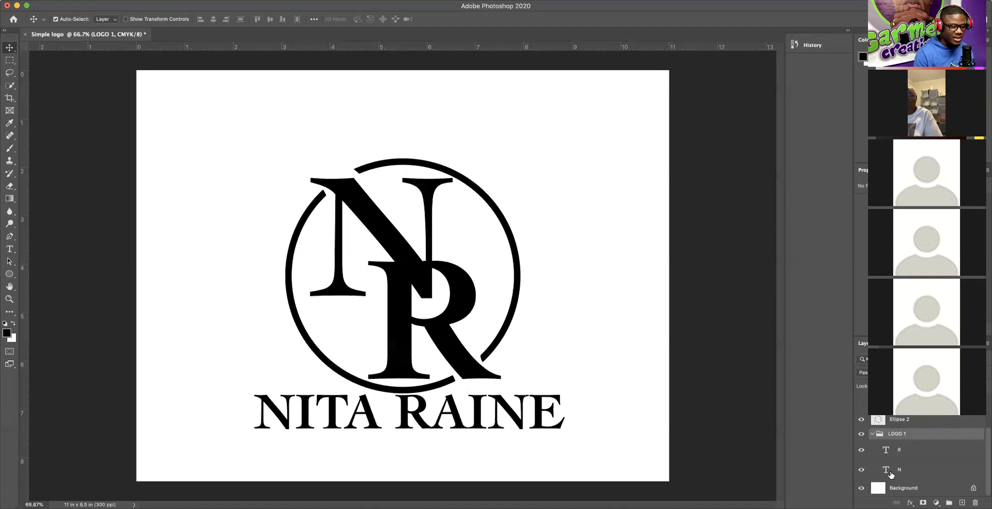
# Step: Collapse LOGO 1 and select the Ellipse 2 copy and LOGO 1 copy layers together
pyautogui.click(912, 453)
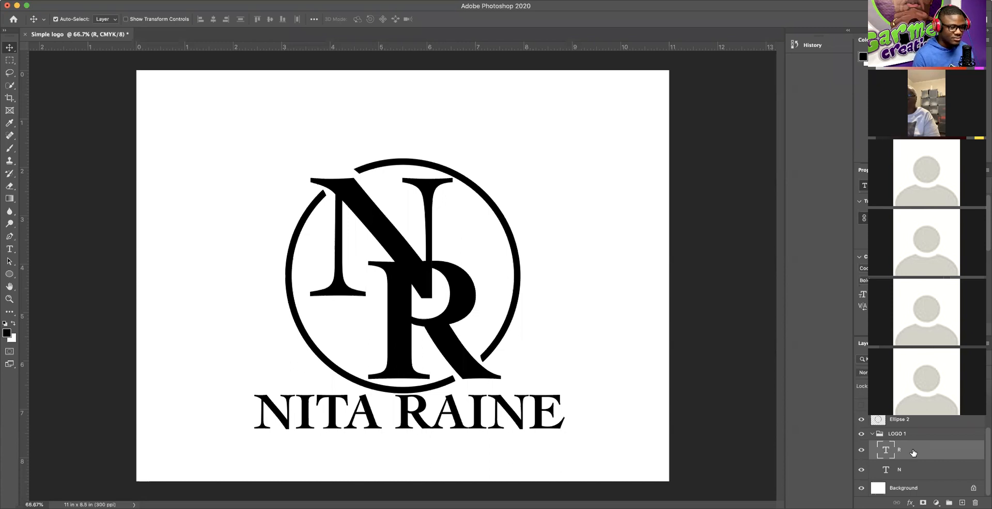
pyautogui.click(872, 435)
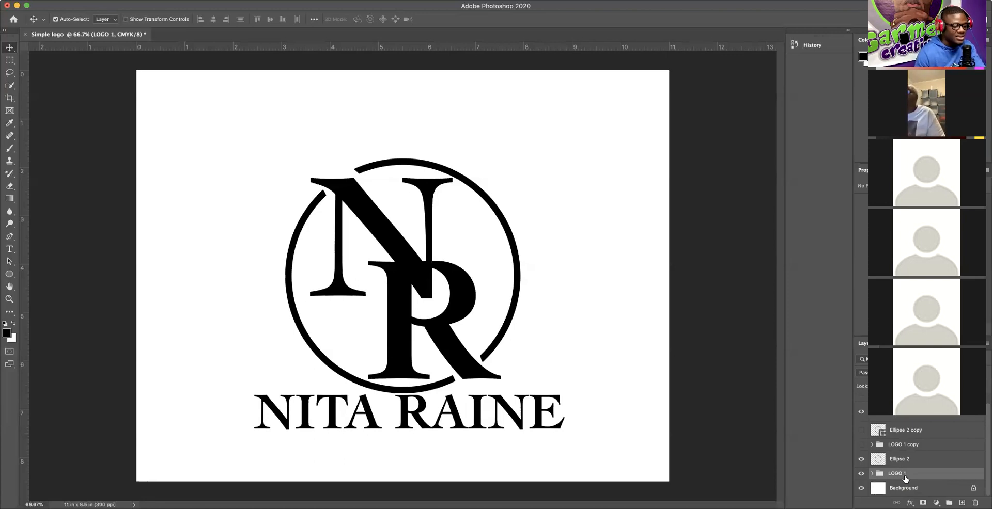
pyautogui.scroll(1, 916, 438)
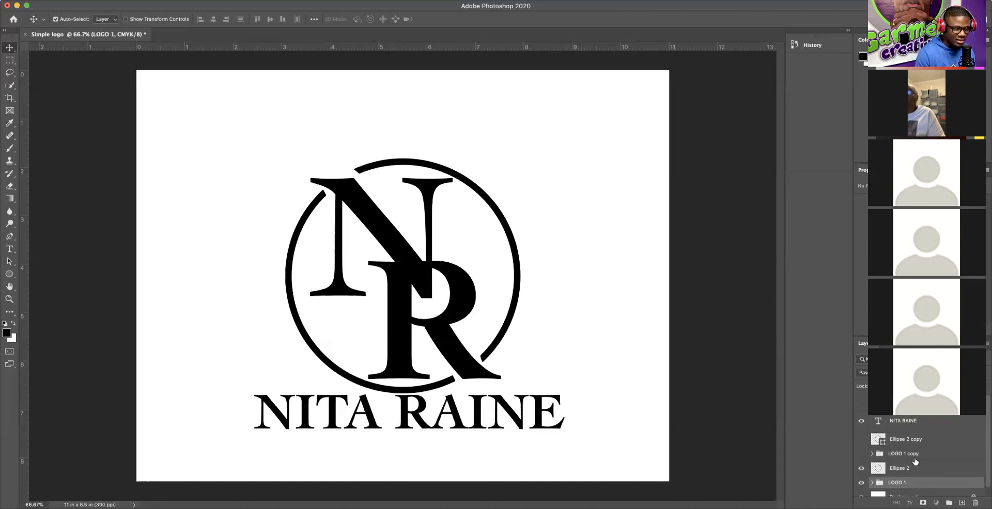
pyautogui.click(913, 443)
pyautogui.keyDown('shift'); pyautogui.click(911, 455); pyautogui.keyUp('shift')
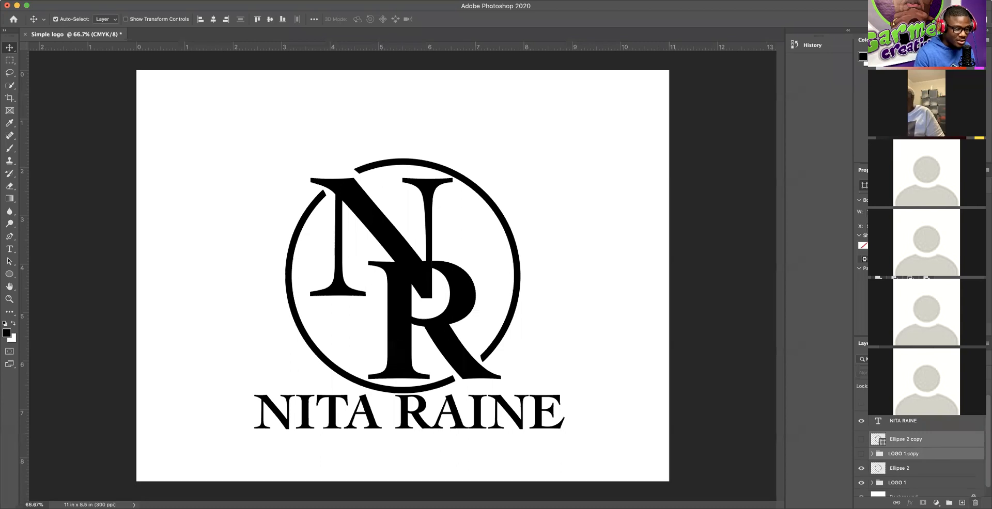
pyautogui.press('Delete')
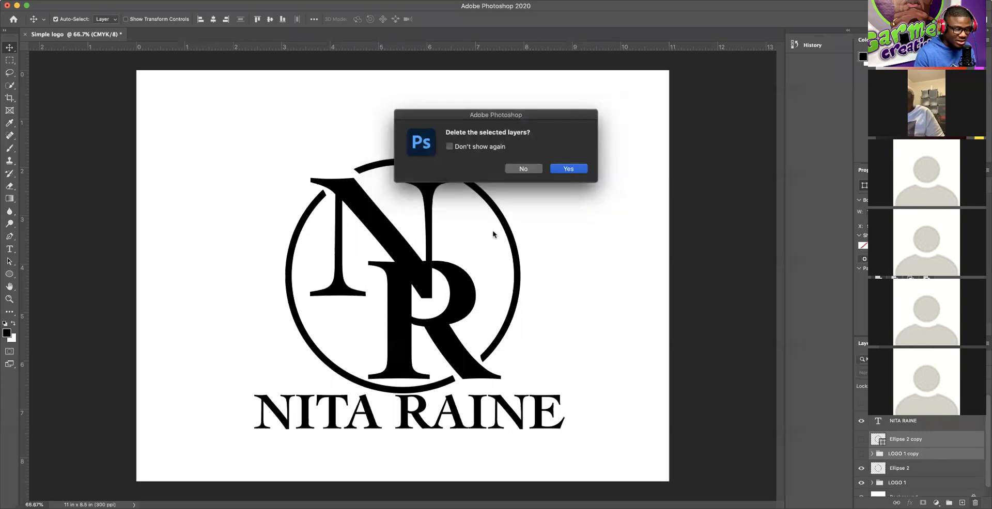
pyautogui.click(572, 169)
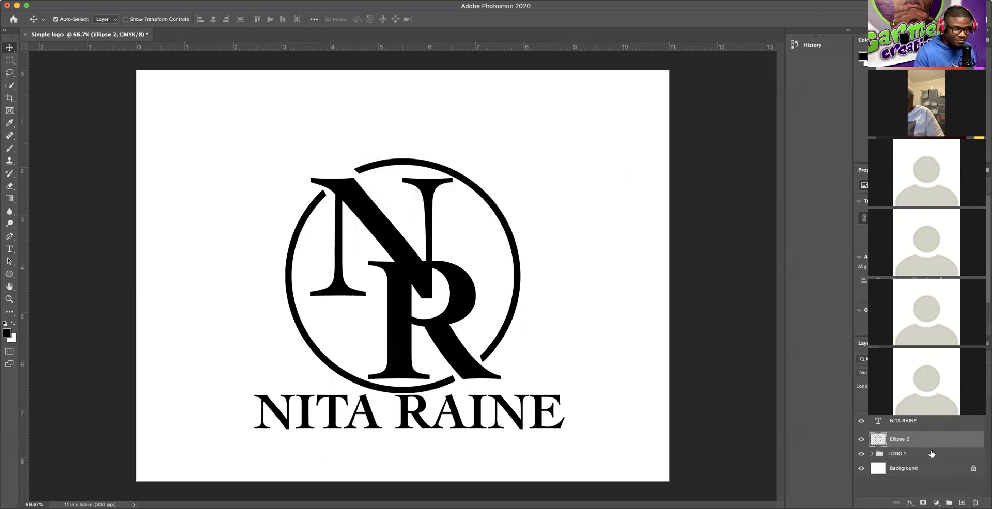
pyautogui.click(913, 424)
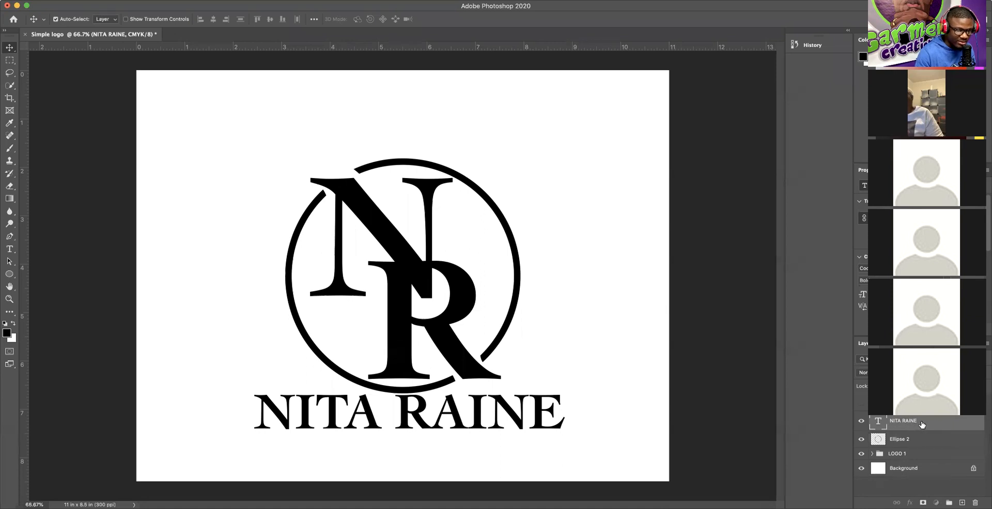
pyautogui.moveTo(916, 423); pyautogui.dragTo(902, 458)
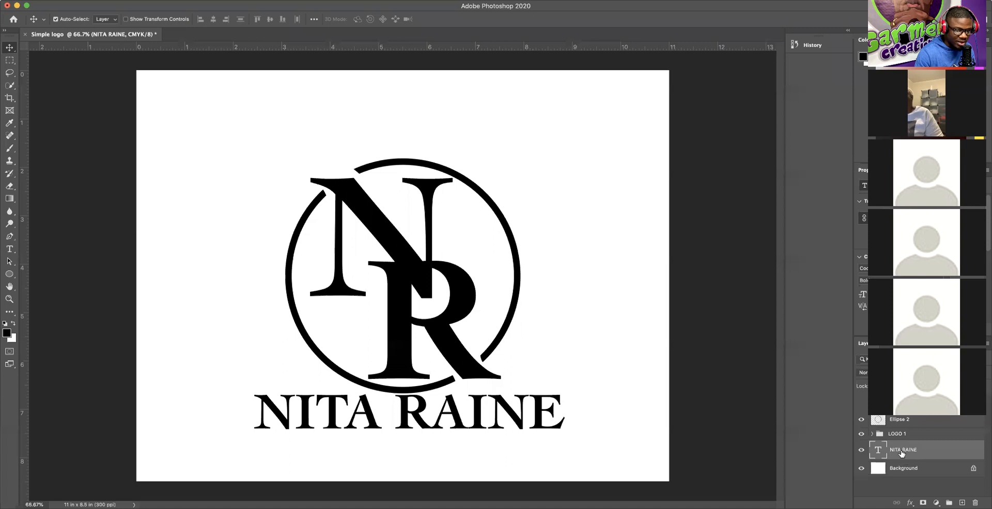
pyautogui.click(872, 434)
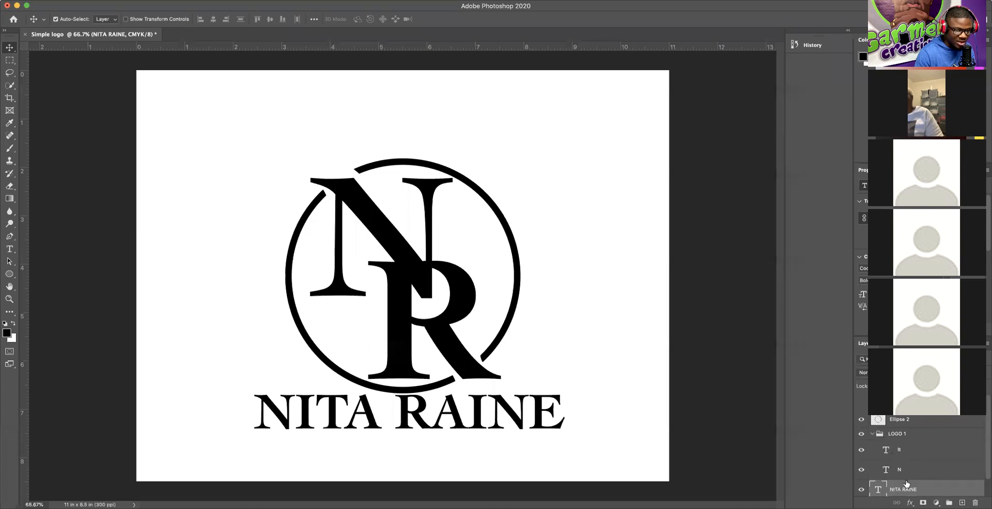
pyautogui.moveTo(904, 491); pyautogui.dragTo(916, 470)
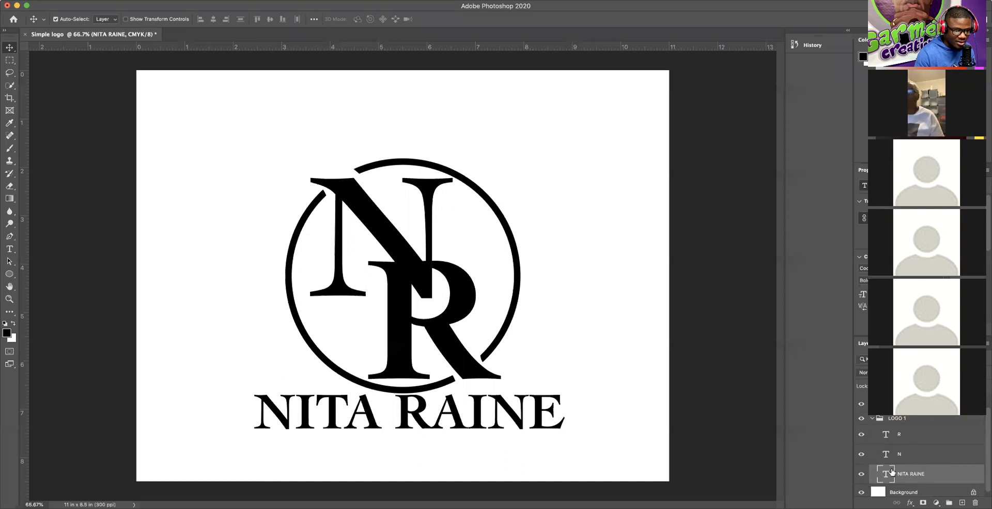
# Step: Toggle LOGO 1's visibility to verify the name moved, then collapse it and select it with Ellipse 2
pyautogui.click(861, 419)
pyautogui.click(861, 419)
pyautogui.click(861, 419)
pyautogui.click(861, 419)
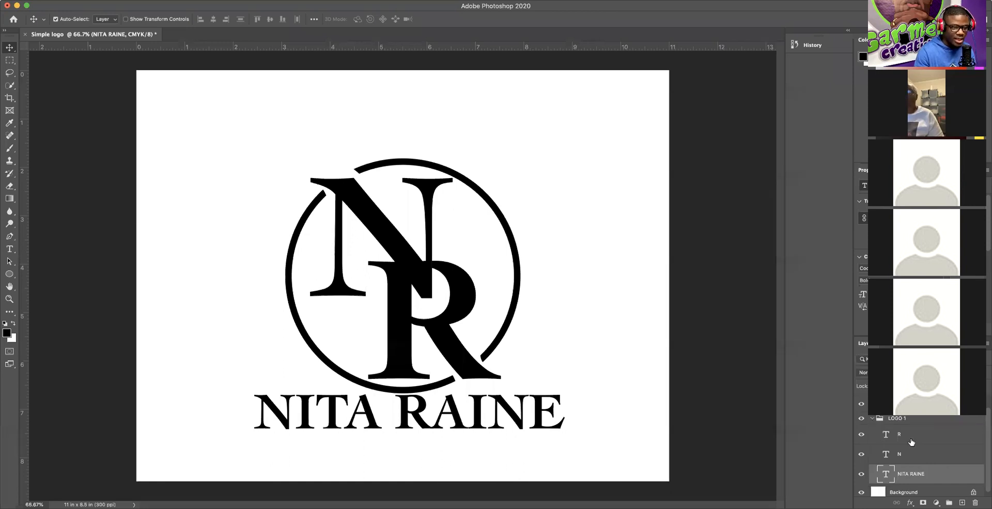
pyautogui.click(861, 419)
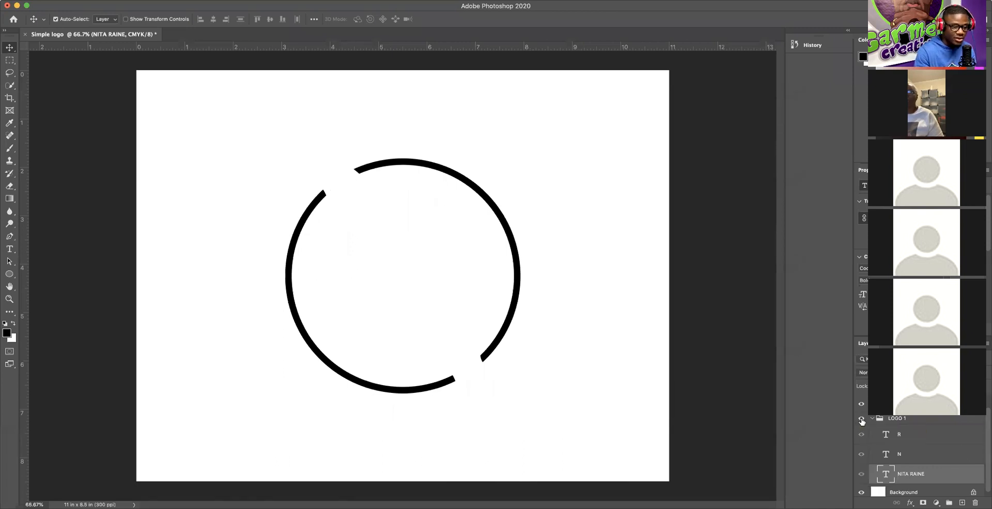
pyautogui.click(861, 420)
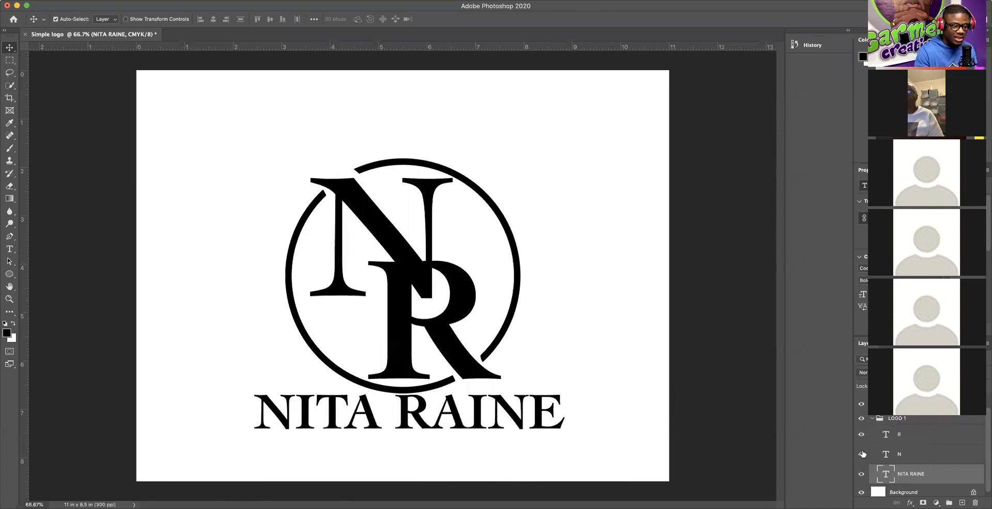
pyautogui.click(872, 418)
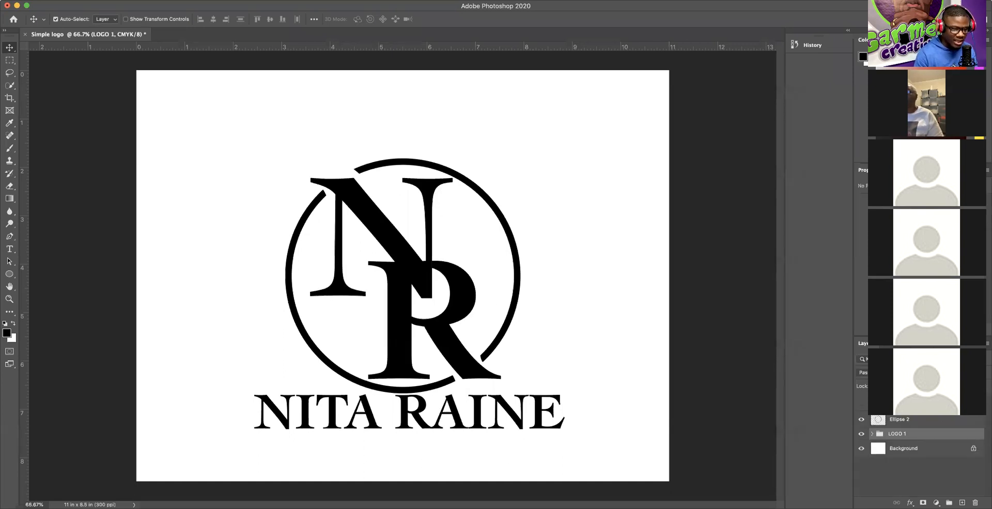
pyautogui.keyDown('shift'); pyautogui.click(910, 422); pyautogui.keyUp('shift')
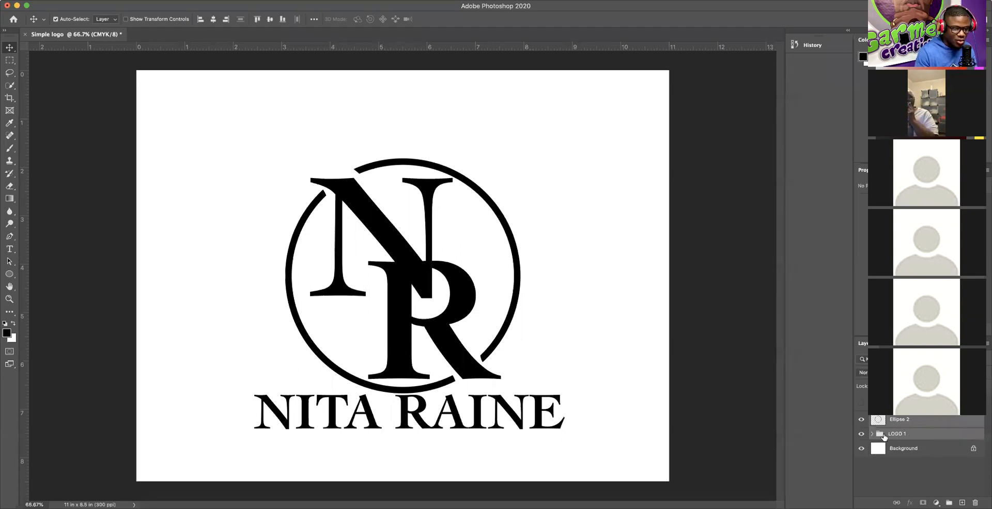
# Step: Duplicate the Ellipse 2 and LOGO 1 layers within the Simple logo document
pyautogui.rightClick(929, 423)
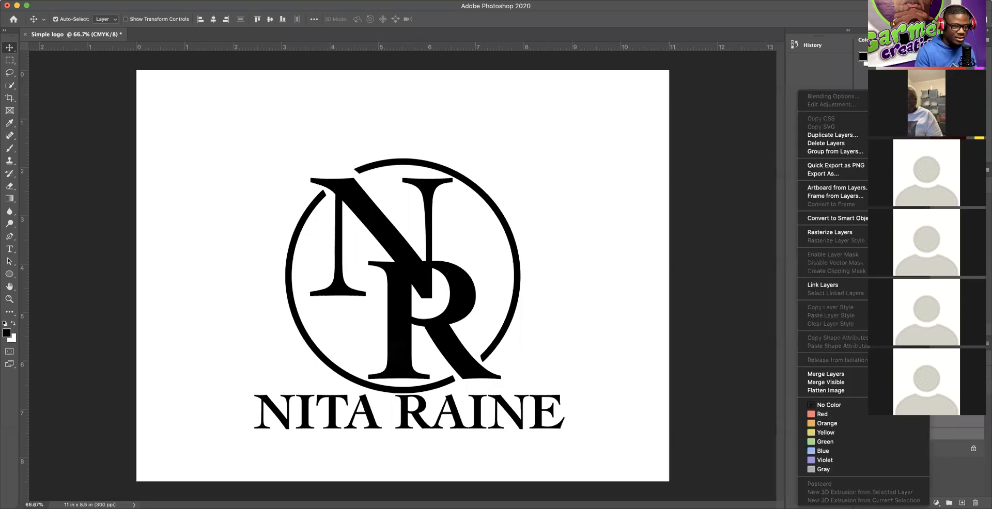
pyautogui.click(828, 135)
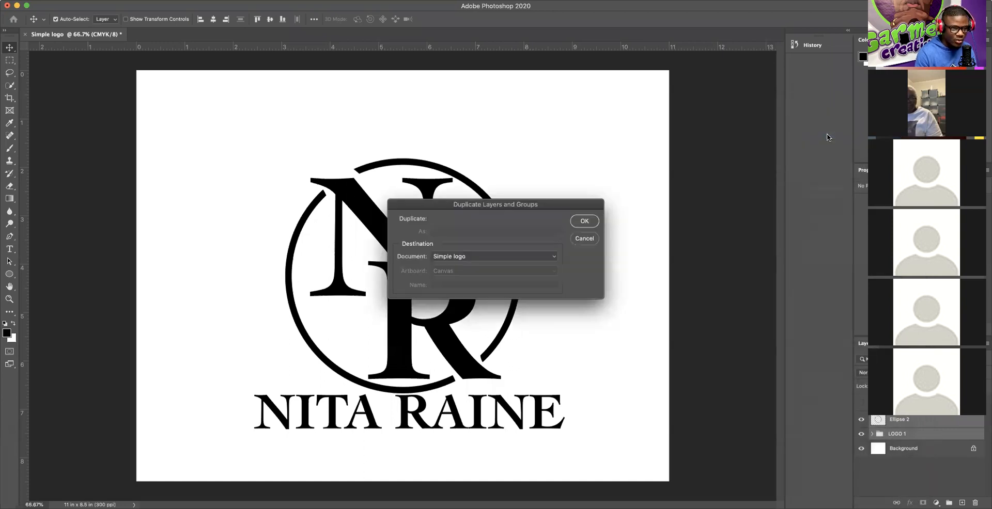
pyautogui.click(584, 221)
pyautogui.click(861, 435)
pyautogui.click(861, 420)
pyautogui.click(861, 434)
pyautogui.click(861, 419)
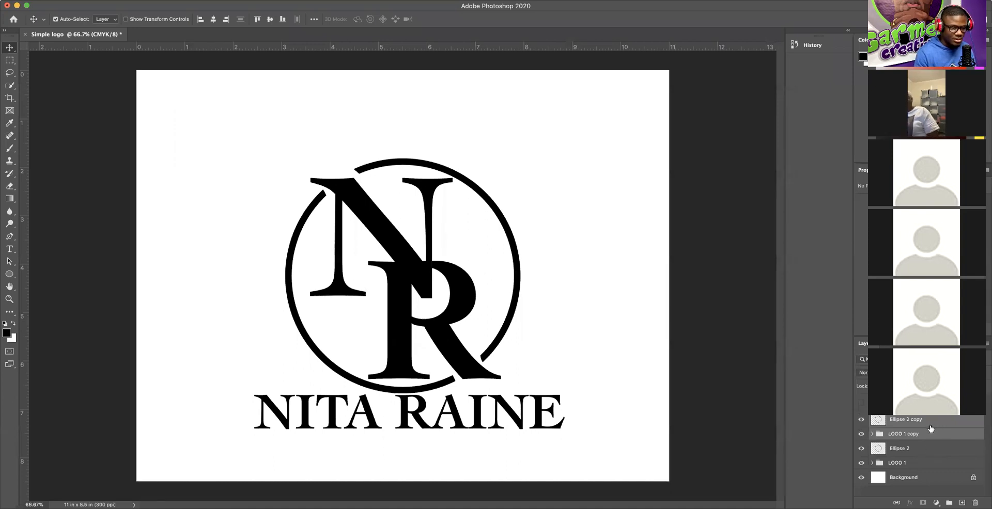
# Step: Move the logo copy to the top-left, scale it to about 60%, commit, and hide it
pyautogui.press('super+t')
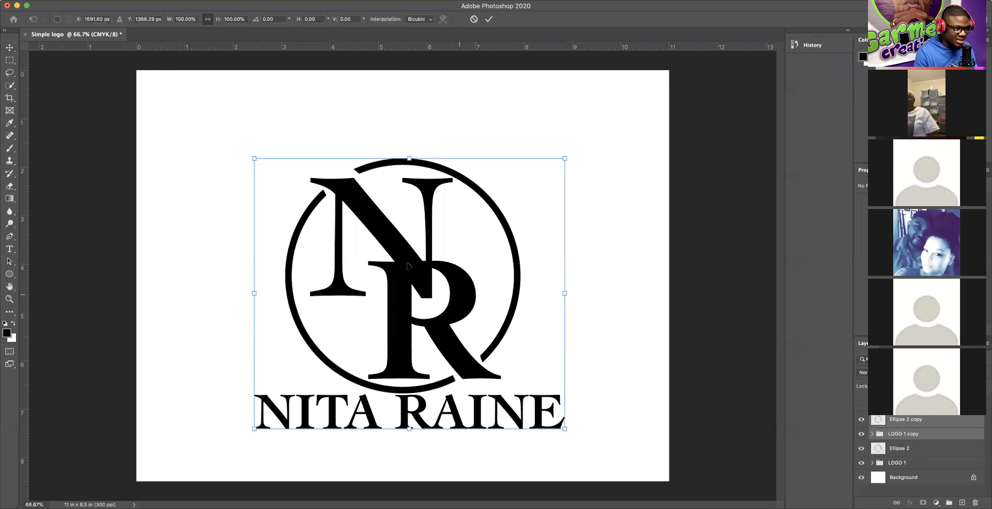
pyautogui.moveTo(458, 291); pyautogui.dragTo(321, 189)
pyautogui.moveTo(427, 326); pyautogui.dragTo(237, 166)
pyautogui.click(489, 19)
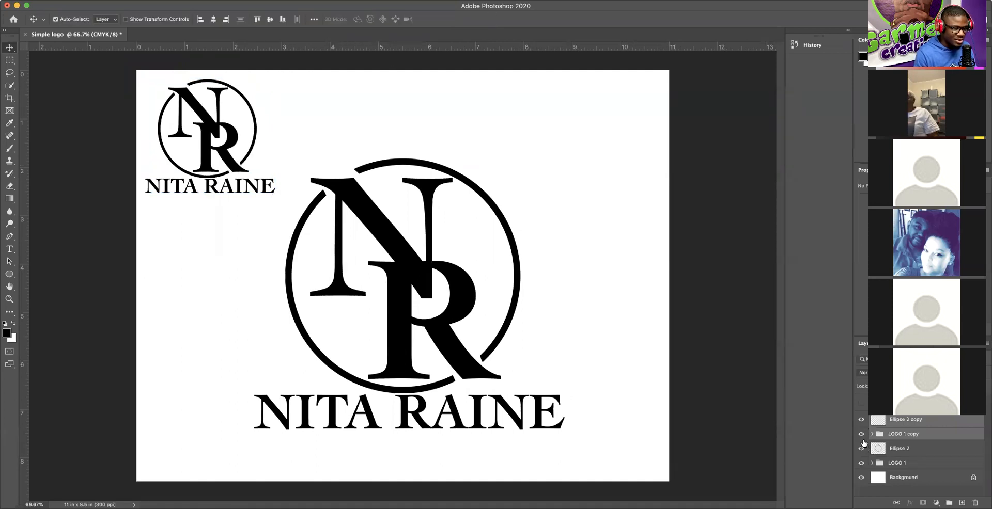
pyautogui.click(861, 436)
pyautogui.click(861, 420)
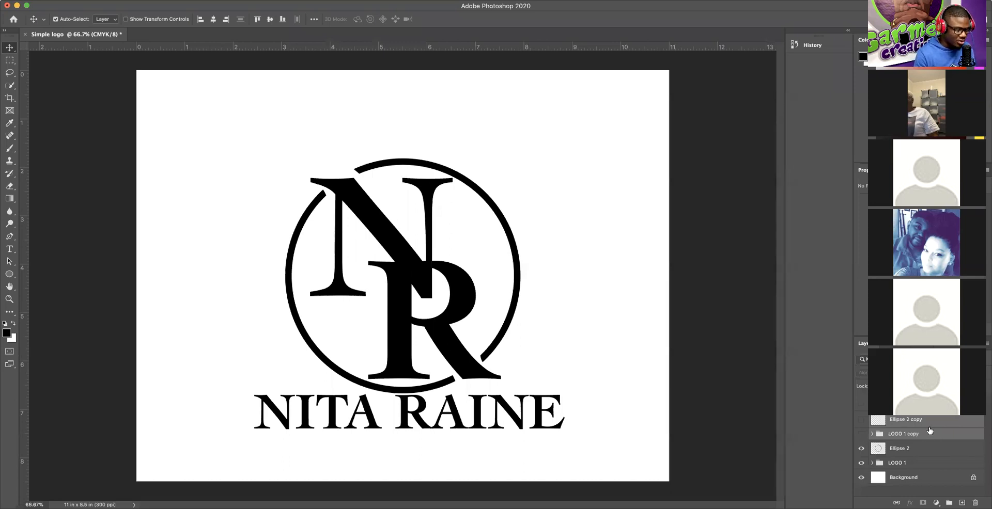
# Step: Group Ellipse 2 copy and LOGO 1 copy into a new group named BW LOGO
pyautogui.press('super+g')
pyautogui.doubleClick(897, 417)
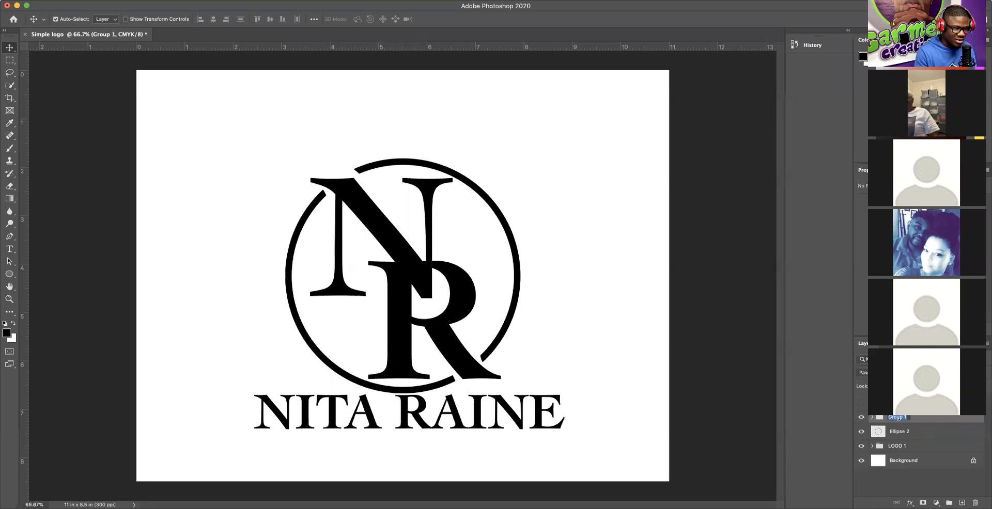
pyautogui.write('B')
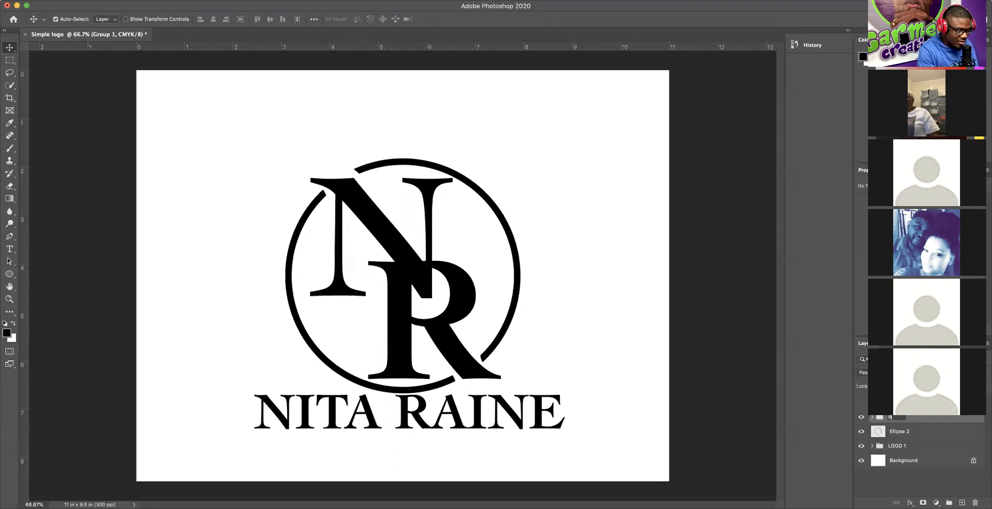
pyautogui.write('W LOGO')
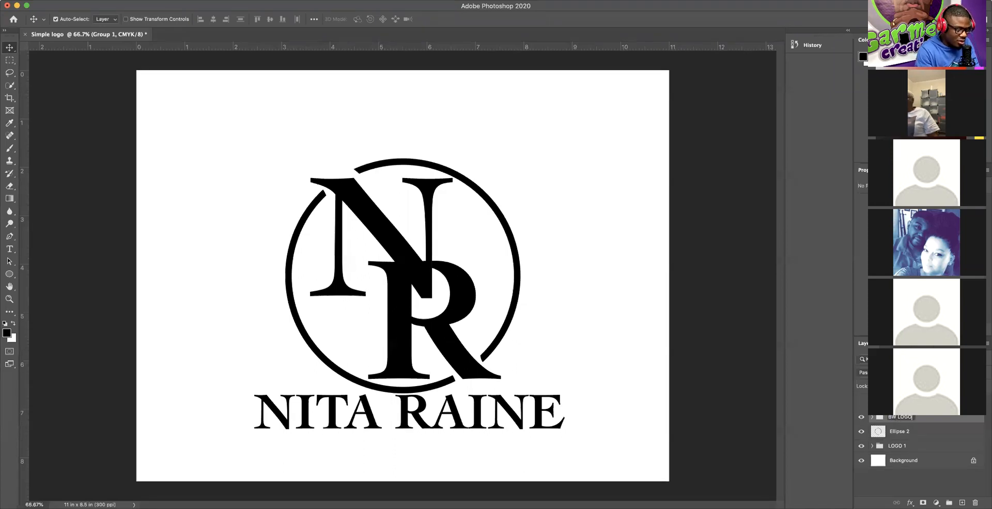
pyautogui.press('Return')
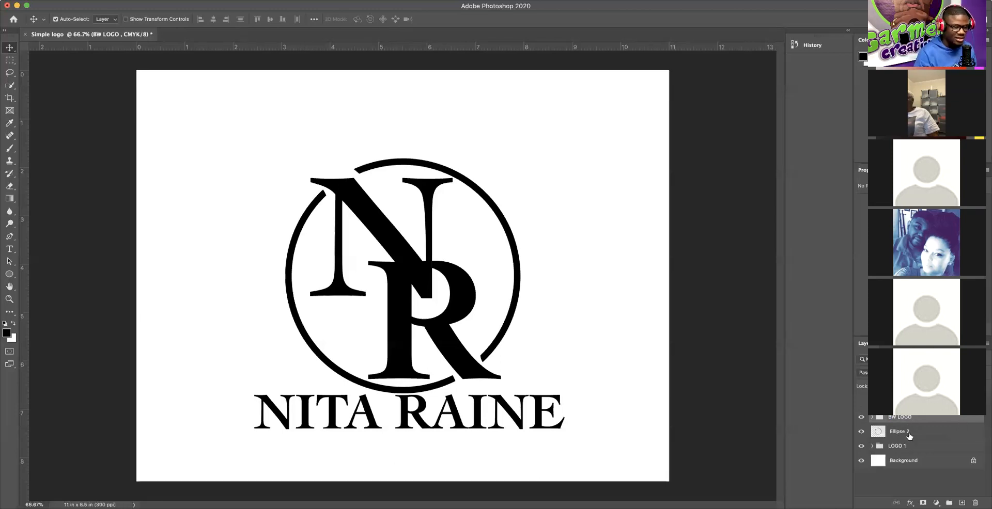
# Step: Check the BW LOGO group's contents and layer visibility, leaving the group hidden
pyautogui.click(860, 419)
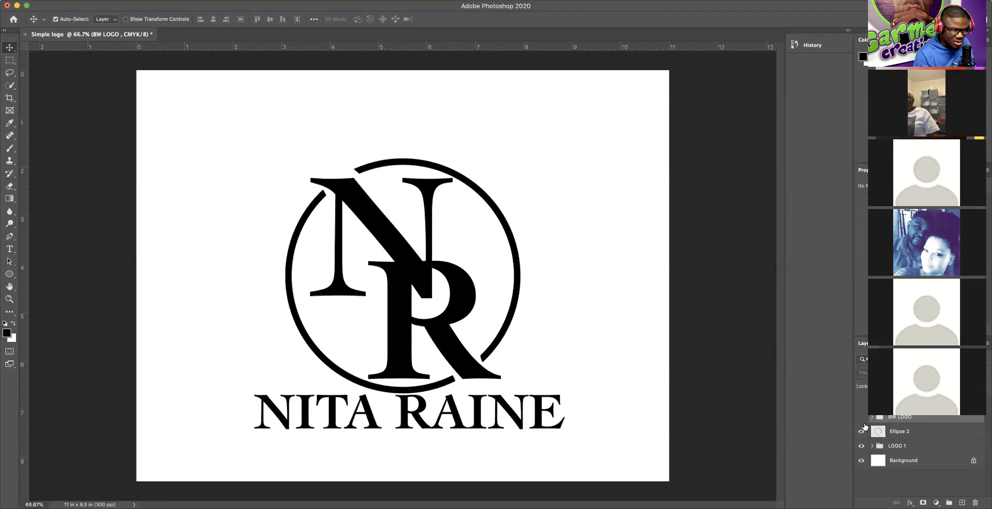
pyautogui.click(861, 446)
pyautogui.click(861, 446)
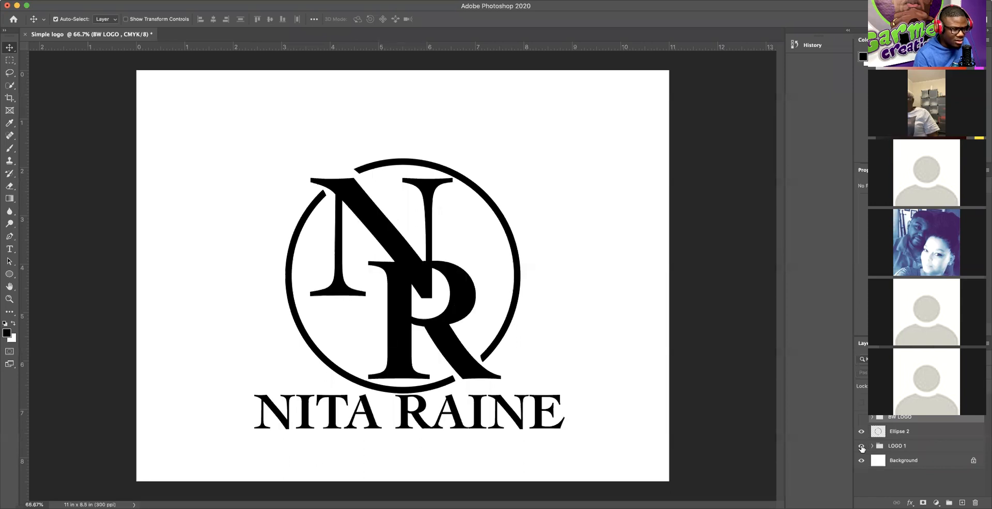
pyautogui.click(861, 418)
pyautogui.click(871, 418)
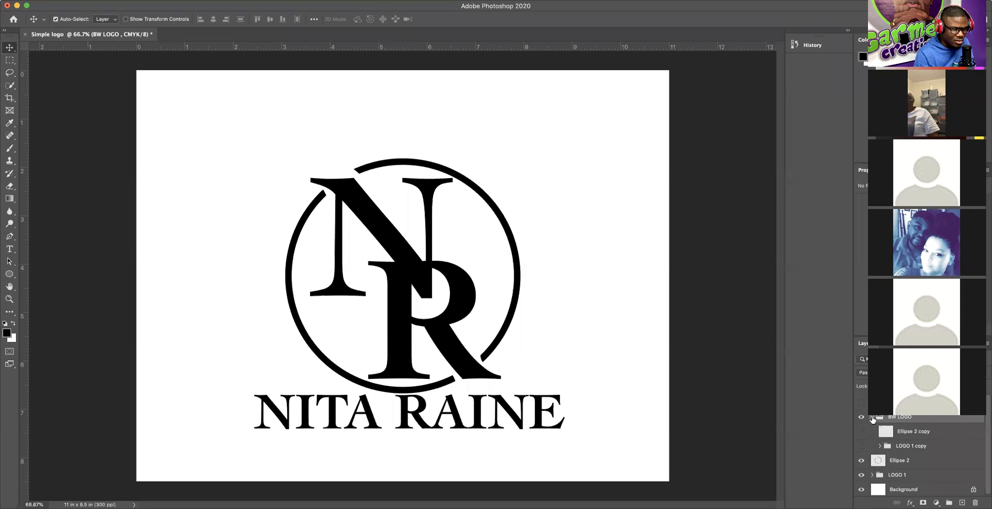
pyautogui.click(872, 418)
pyautogui.click(872, 419)
pyautogui.click(861, 446)
pyautogui.click(861, 432)
pyautogui.click(861, 418)
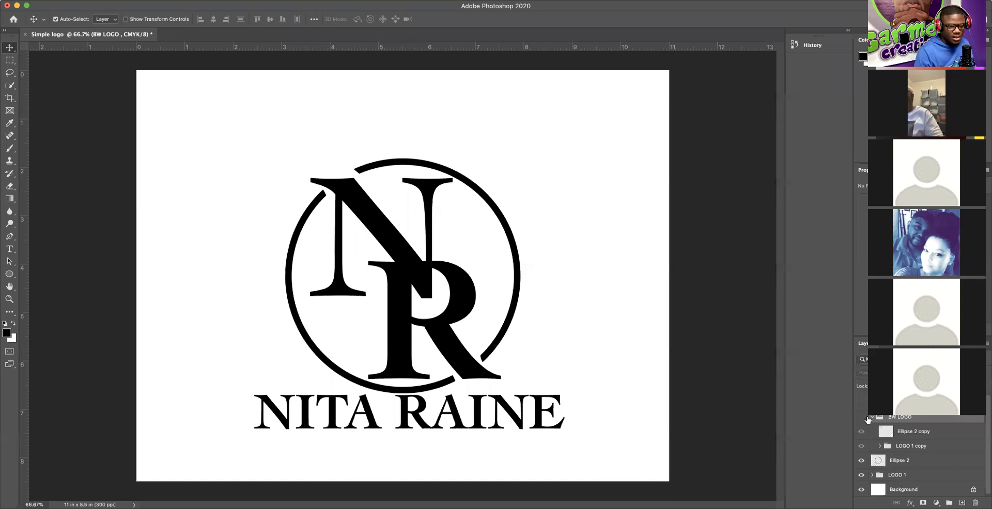
# Step: Collapse BW LOGO, expand the LOGO 1 group and select its R text layer
pyautogui.click(871, 418)
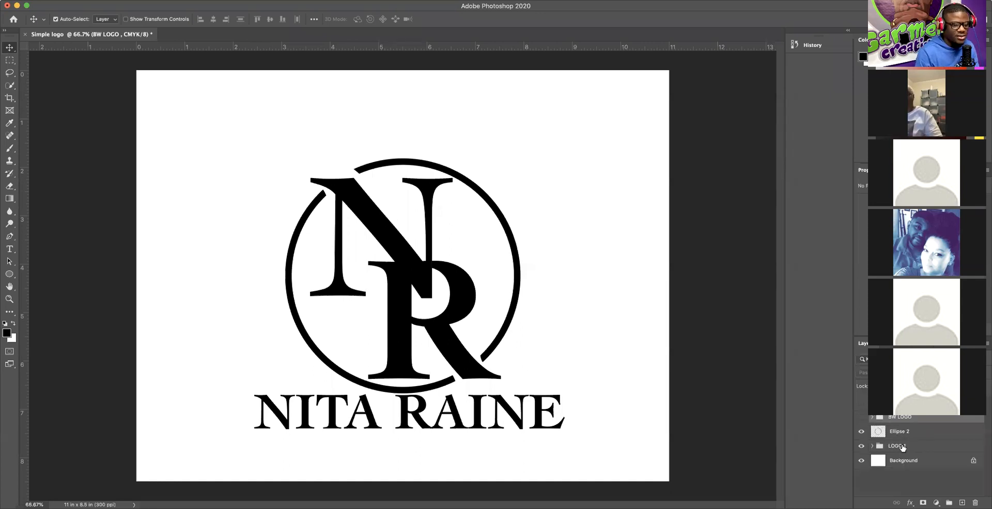
pyautogui.click(888, 447)
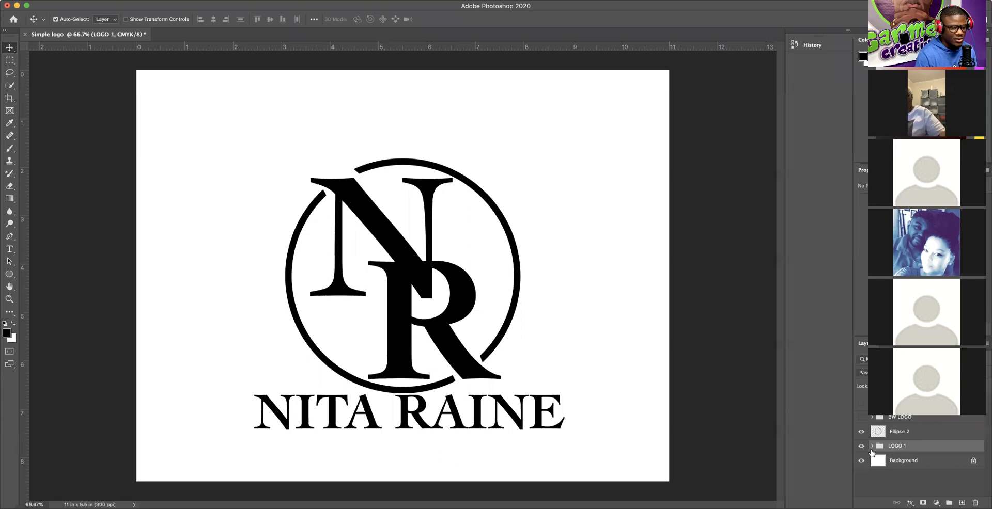
pyautogui.click(872, 446)
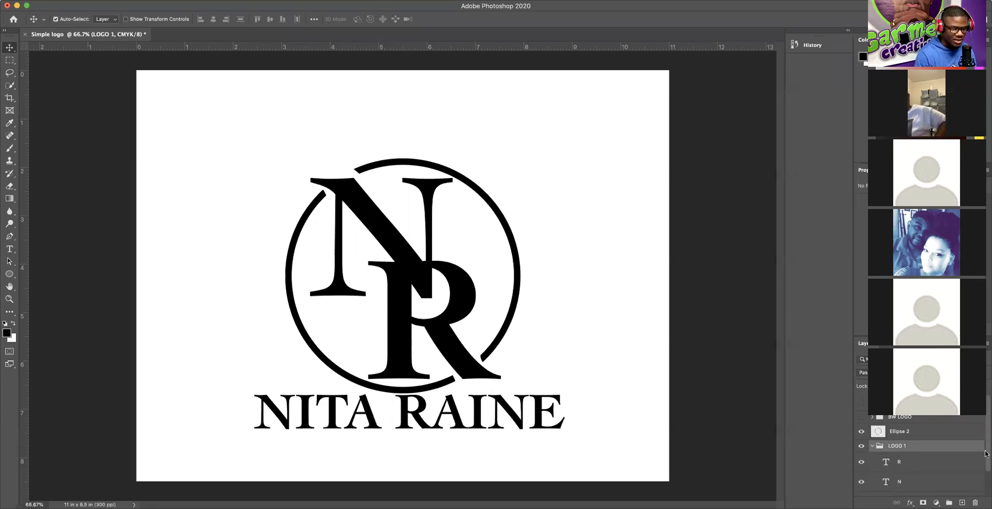
pyautogui.scroll(-1, 985, 464)
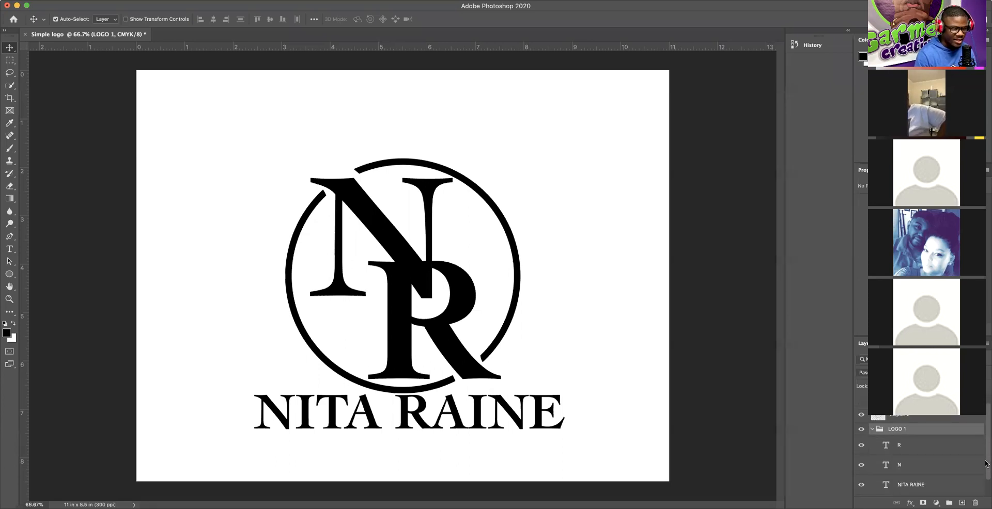
pyautogui.click(887, 447)
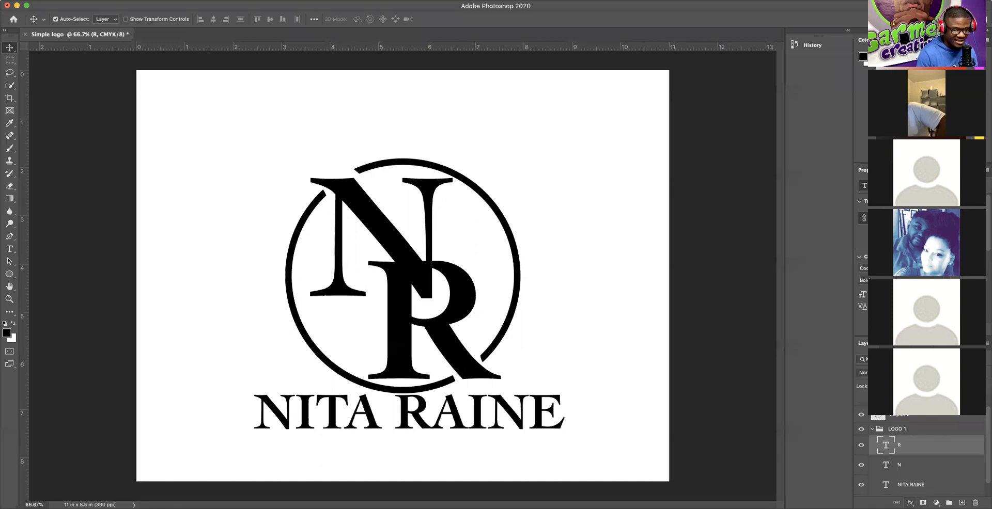
pyautogui.rightClick(953, 442)
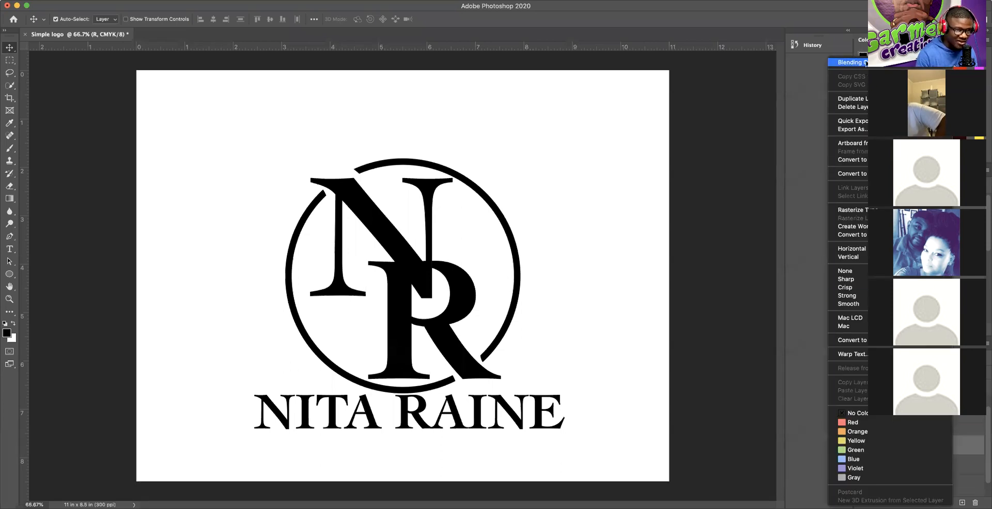
pyautogui.click(866, 62)
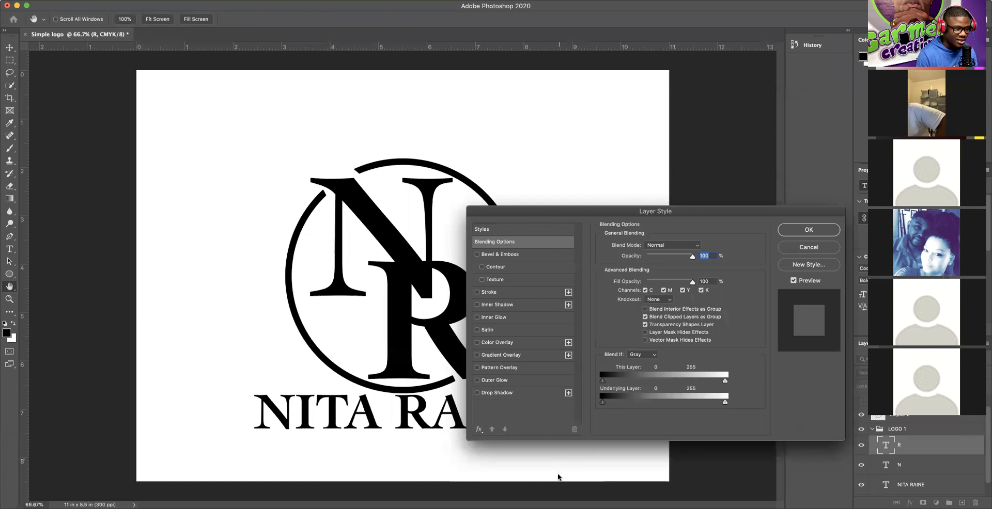
pyautogui.moveTo(707, 211); pyautogui.dragTo(759, 69)
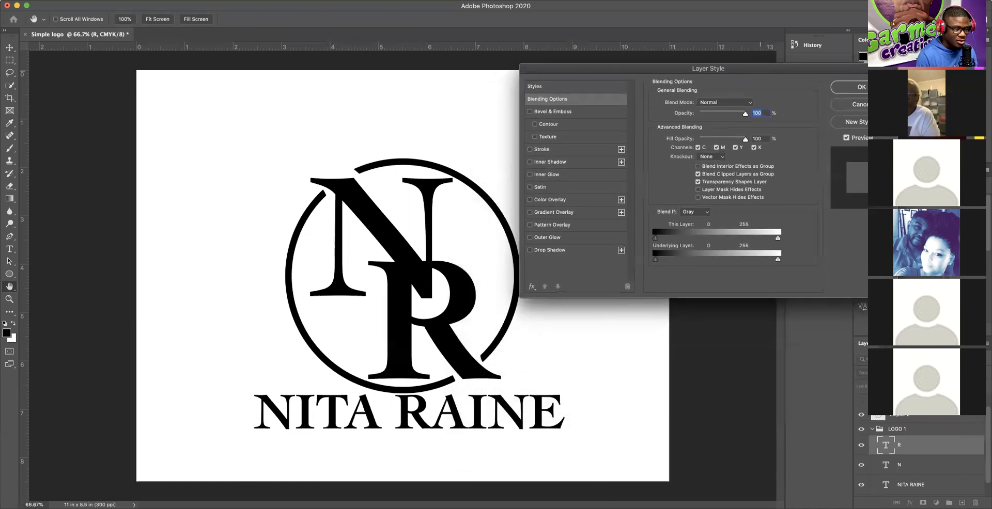
pyautogui.click(529, 199)
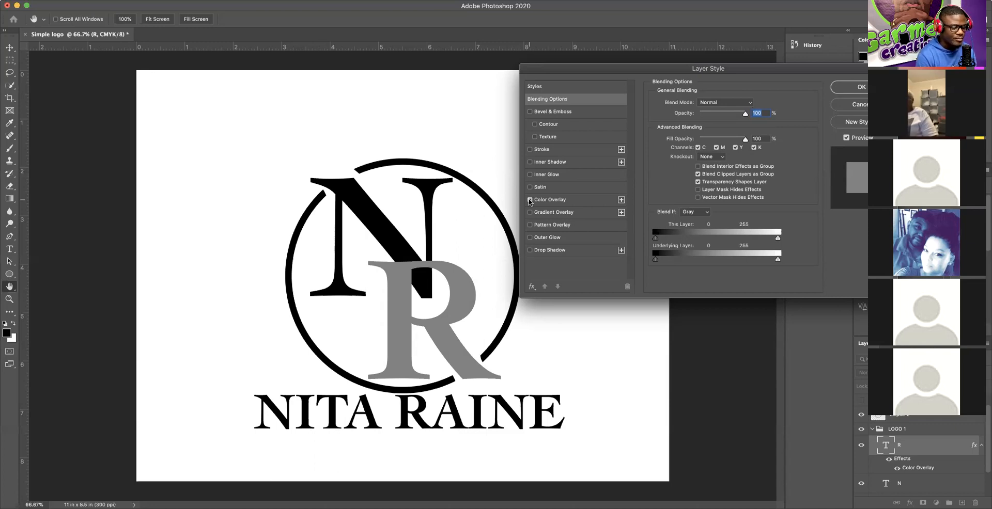
pyautogui.click(529, 199)
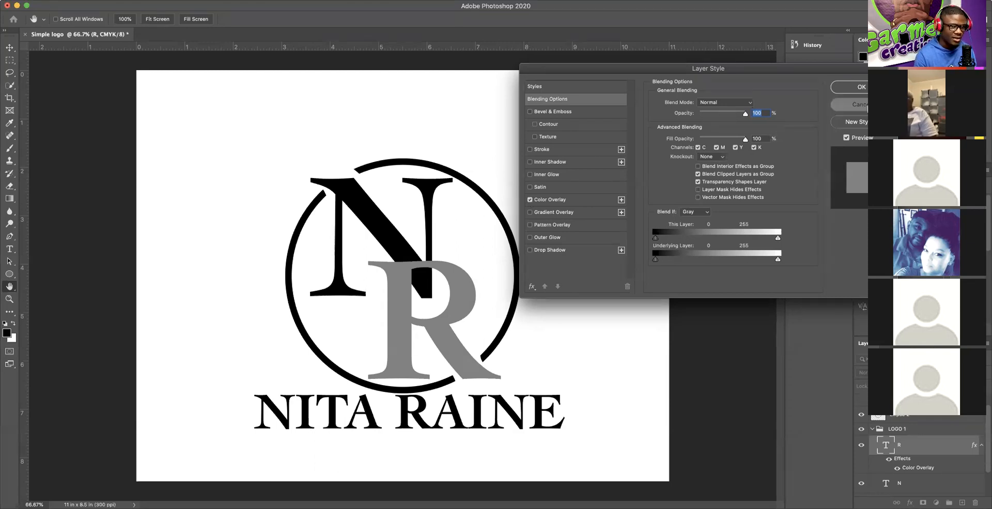
pyautogui.click(859, 104)
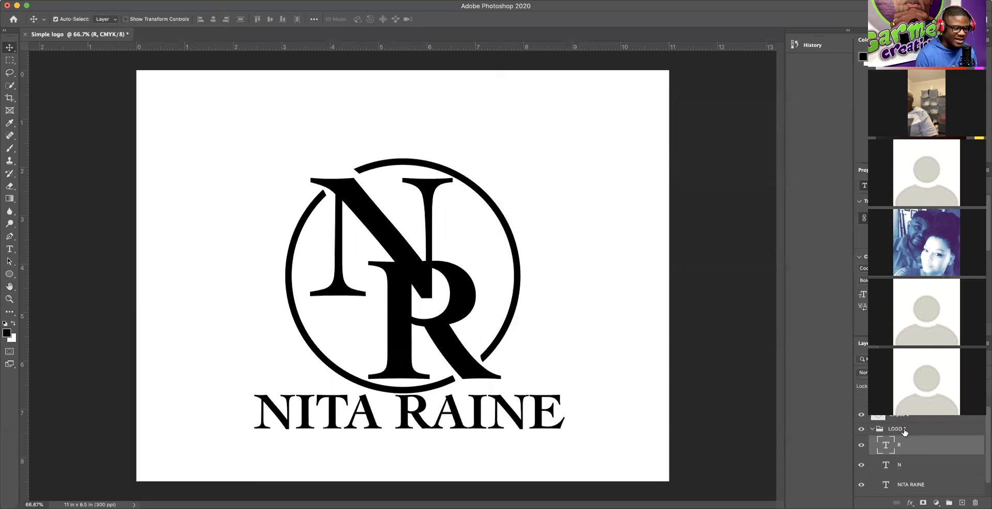
# Step: Add a grey Color Overlay to the R layer through Blending Options and show its settings
pyautogui.scroll(-1, 910, 431)
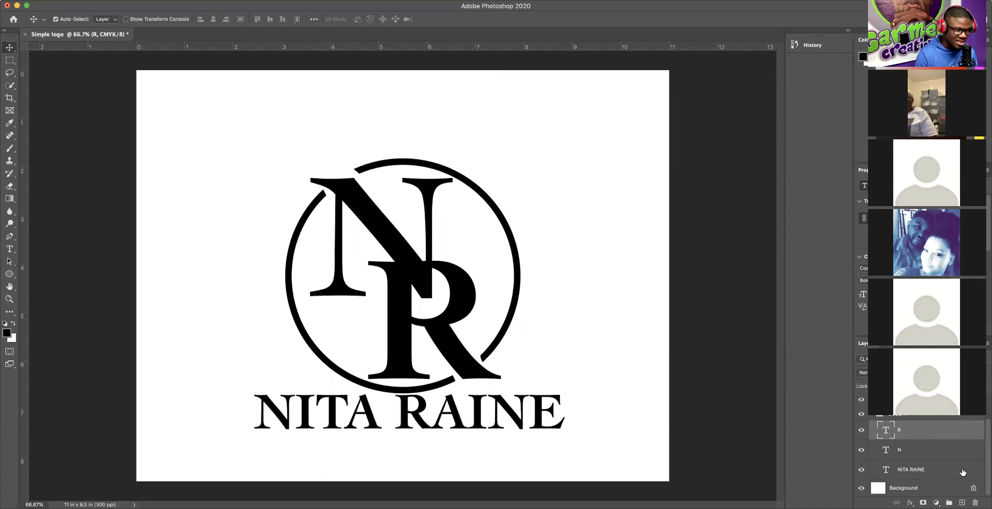
pyautogui.rightClick(949, 428)
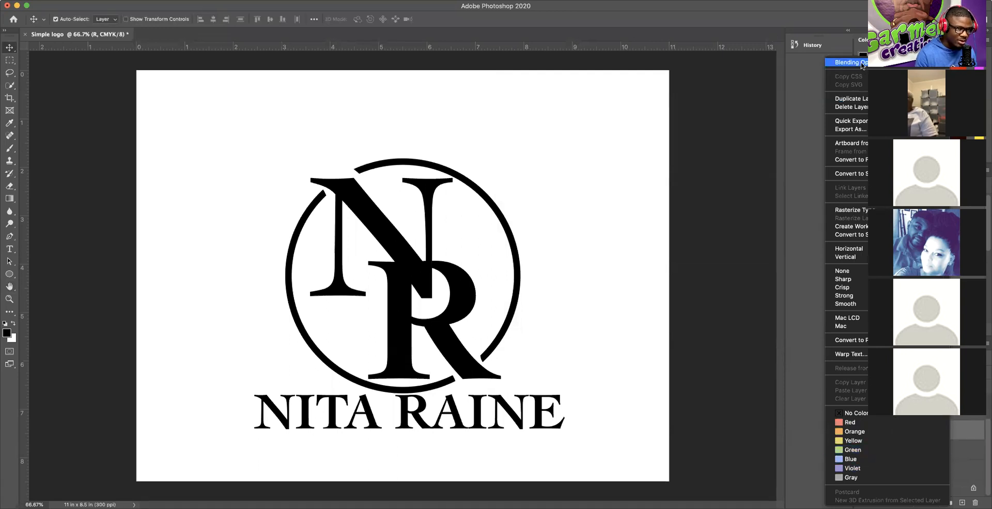
pyautogui.click(861, 63)
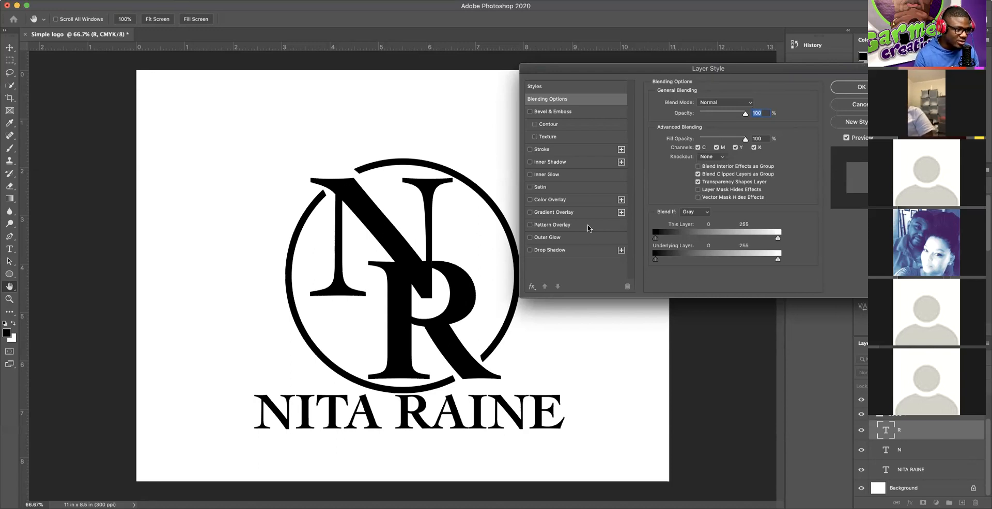
pyautogui.click(530, 200)
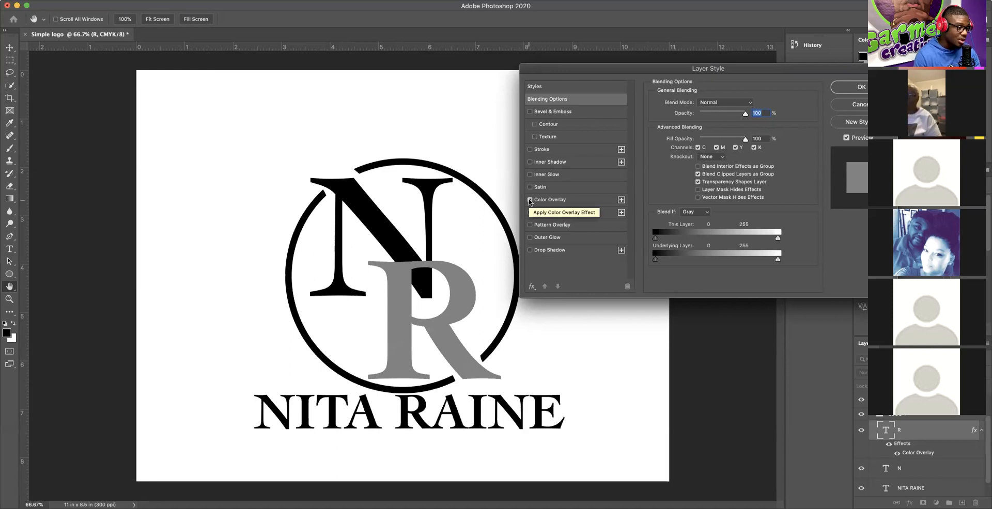
pyautogui.click(530, 200)
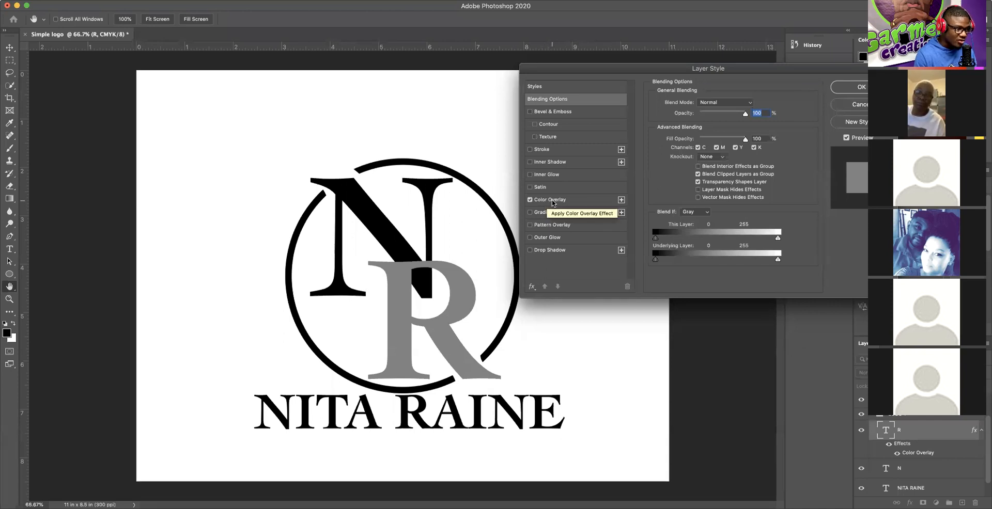
pyautogui.click(550, 200)
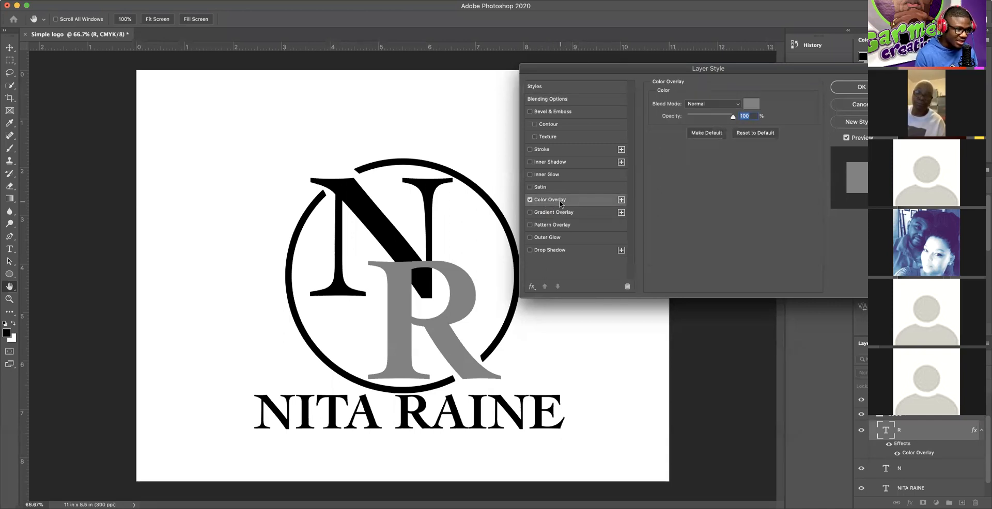
# Step: Change the R's Color Overlay colour to bright red ff0000
pyautogui.click(752, 106)
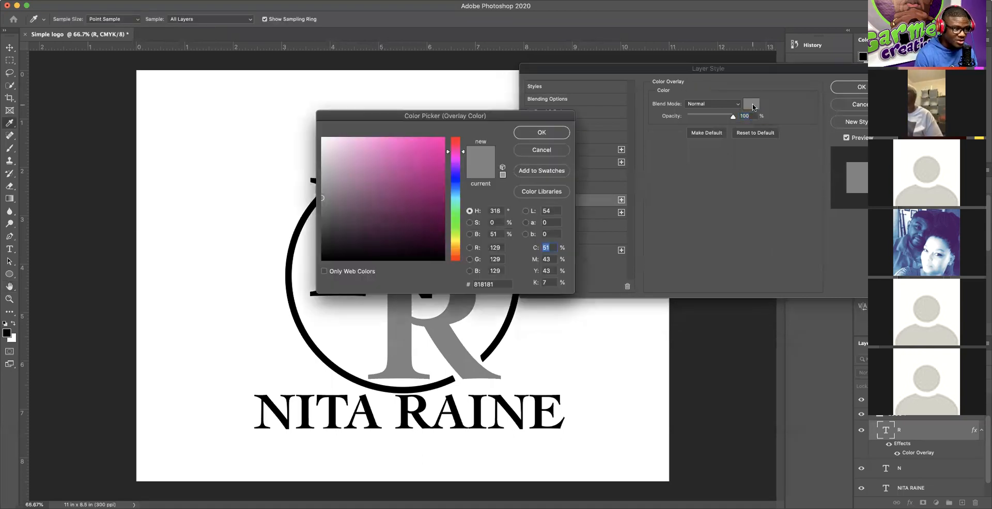
pyautogui.moveTo(478, 118); pyautogui.dragTo(743, 249)
pyautogui.click(738, 256)
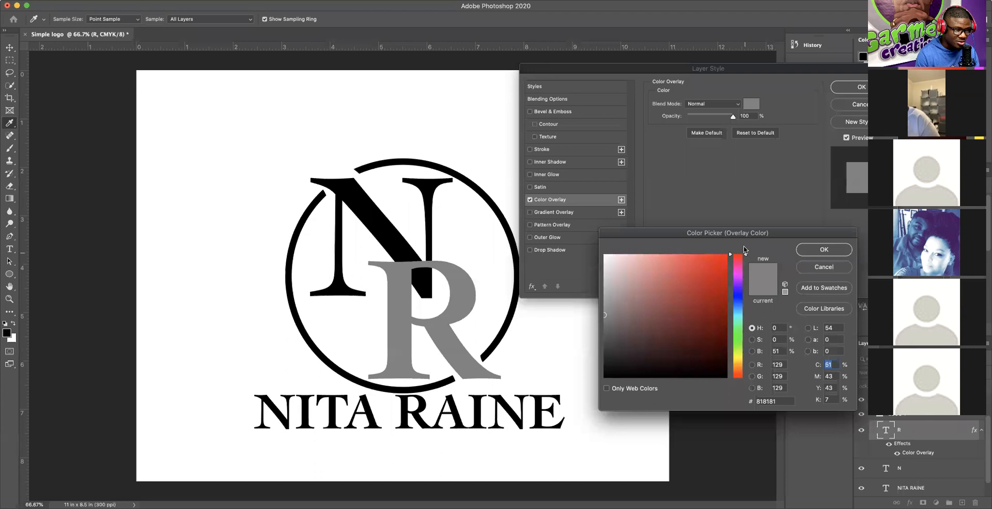
pyautogui.click(818, 251)
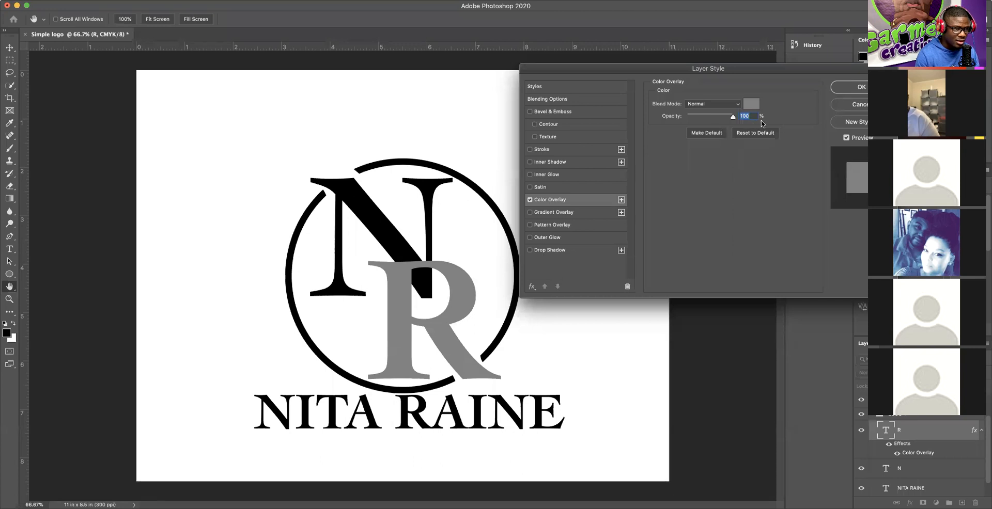
pyautogui.click(751, 104)
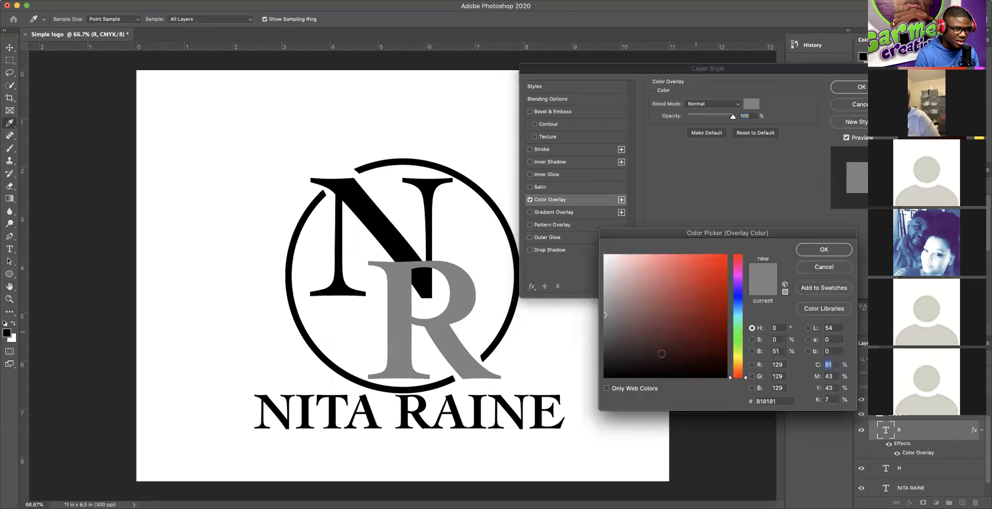
pyautogui.moveTo(607, 316)
pyautogui.mouseDown()
pyautogui.moveTo(651, 305)
pyautogui.moveTo(727, 254)
pyautogui.mouseUp()
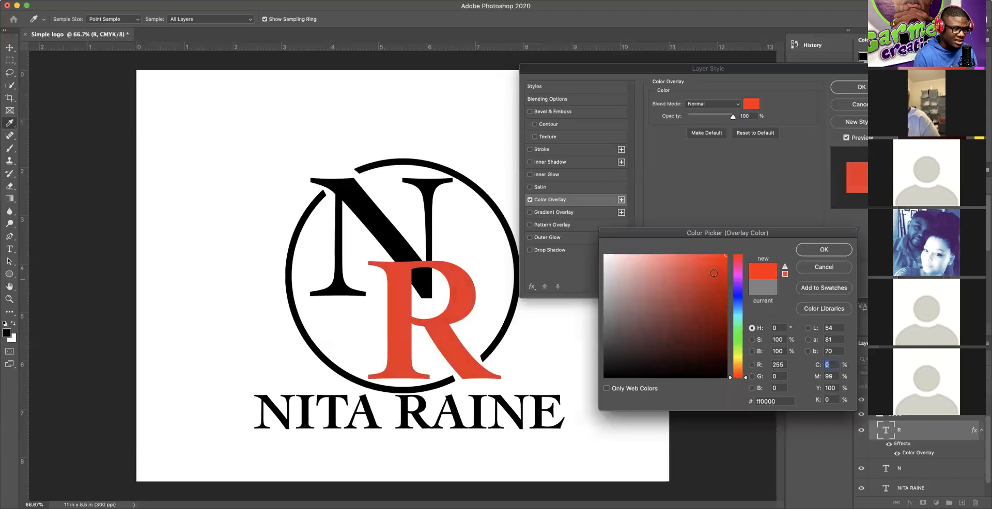
pyautogui.click(824, 250)
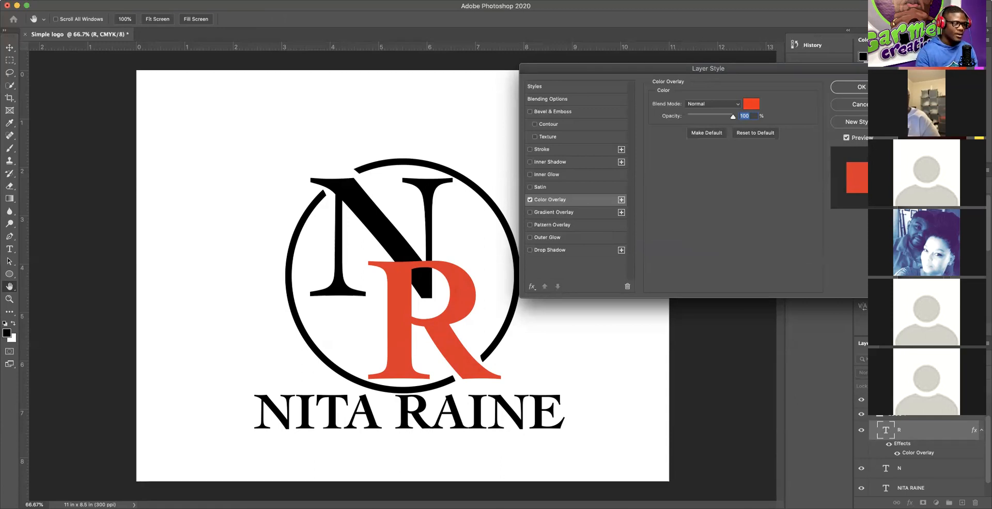
# Step: Enable Bevel & Emboss on the R alongside its red Color Overlay
pyautogui.click(529, 112)
pyautogui.click(530, 112)
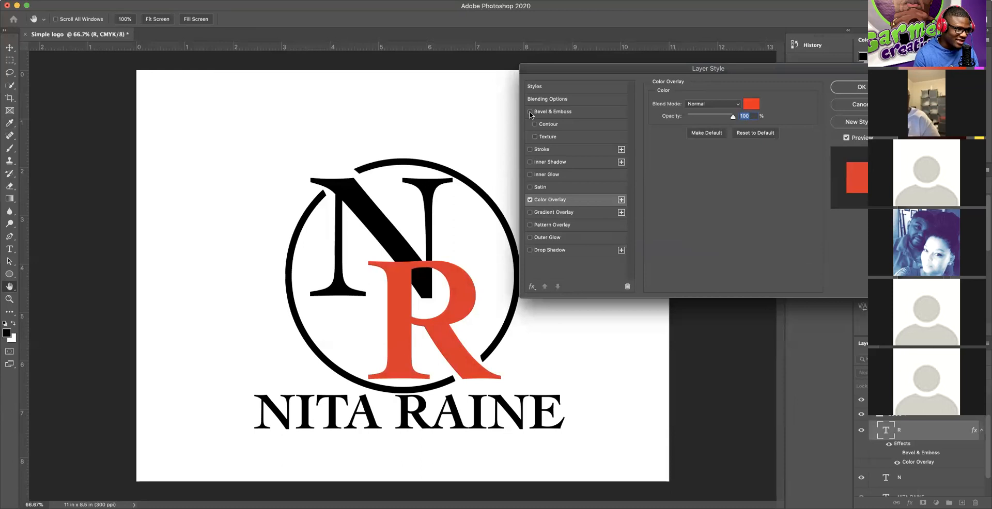
pyautogui.click(529, 111)
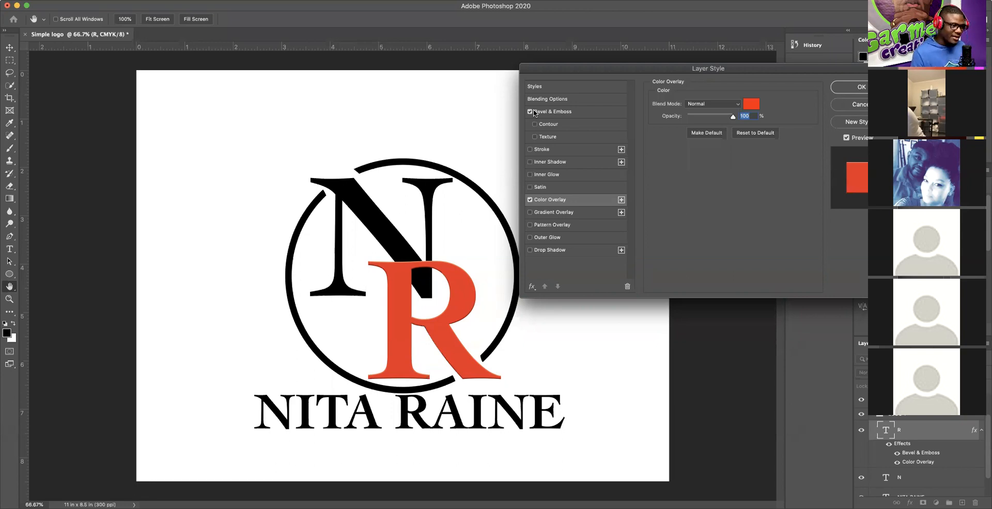
# Step: Glance at the Styles presets, then confirm the R's bevel and red overlay with OK
pyautogui.click(540, 90)
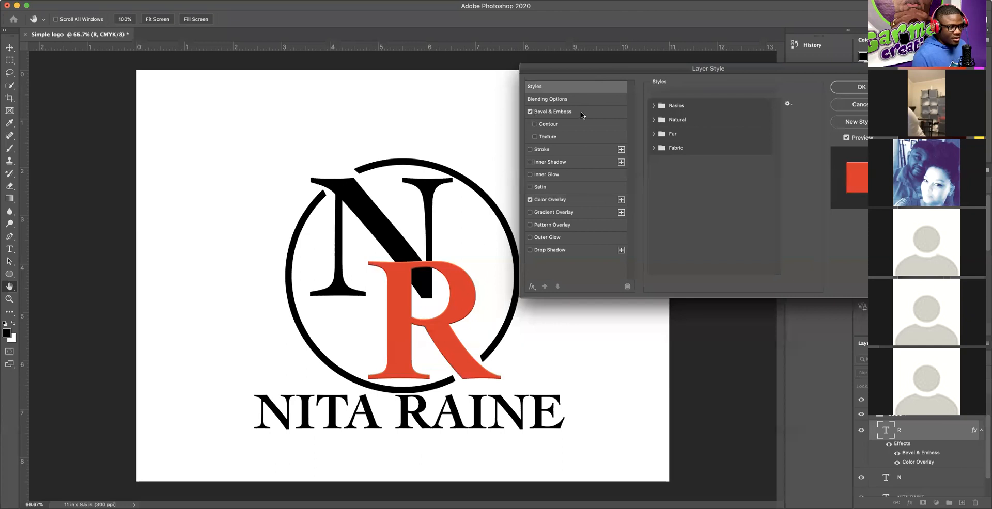
pyautogui.click(859, 89)
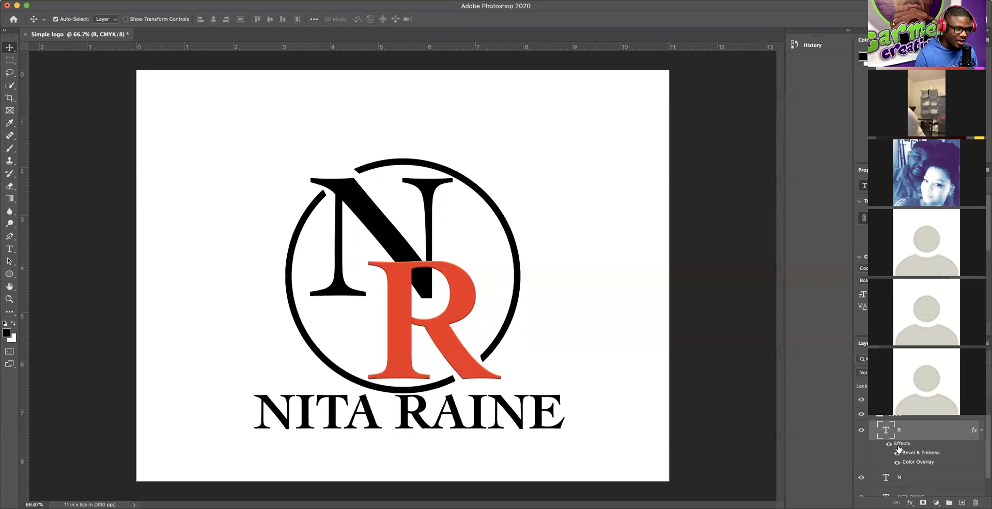
# Step: Toggle the R's effects on and off to compare, then reopen its overlay colour picker (ed2024)
pyautogui.scroll(-2, 888, 447)
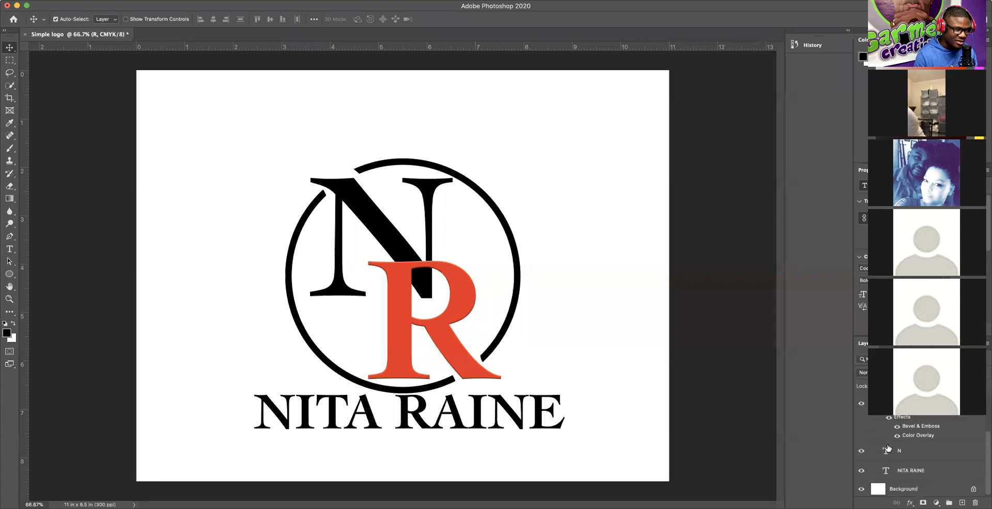
pyautogui.click(888, 419)
pyautogui.click(888, 419)
pyautogui.click(888, 420)
pyautogui.click(888, 419)
pyautogui.click(888, 419)
pyautogui.click(888, 420)
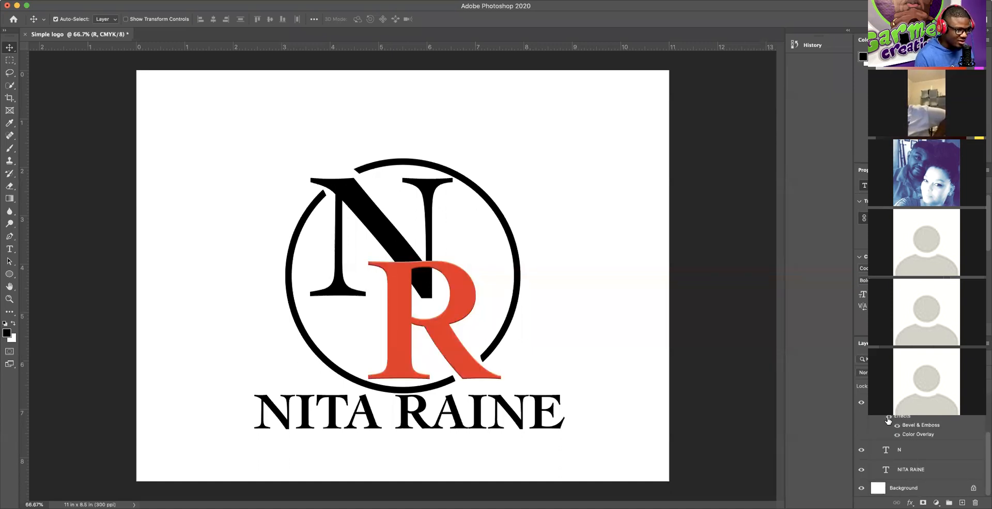
pyautogui.click(888, 420)
pyautogui.click(888, 419)
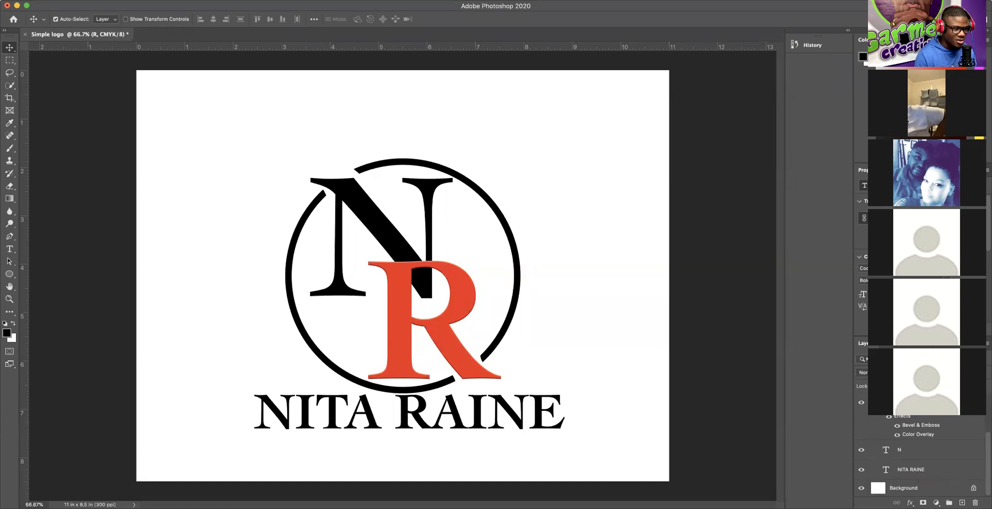
pyautogui.doubleClick(908, 437)
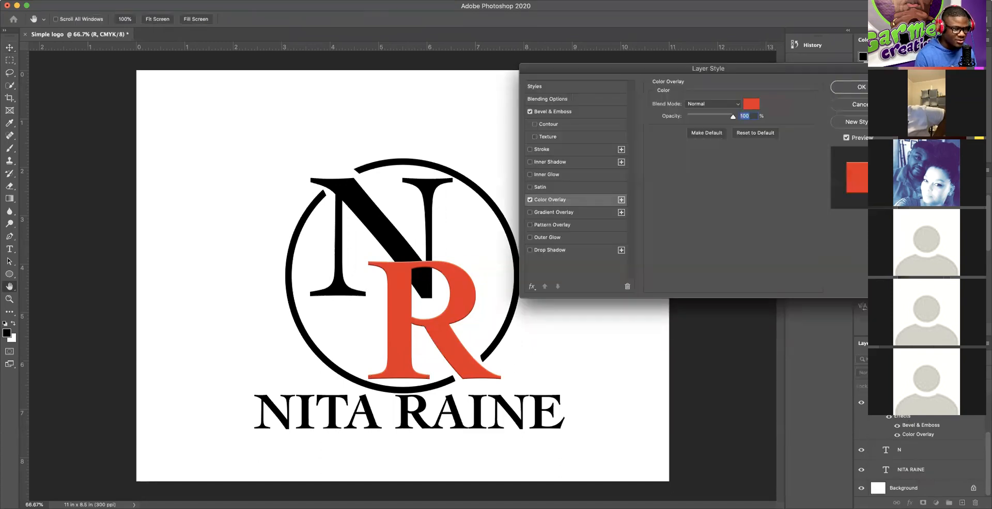
pyautogui.click(752, 104)
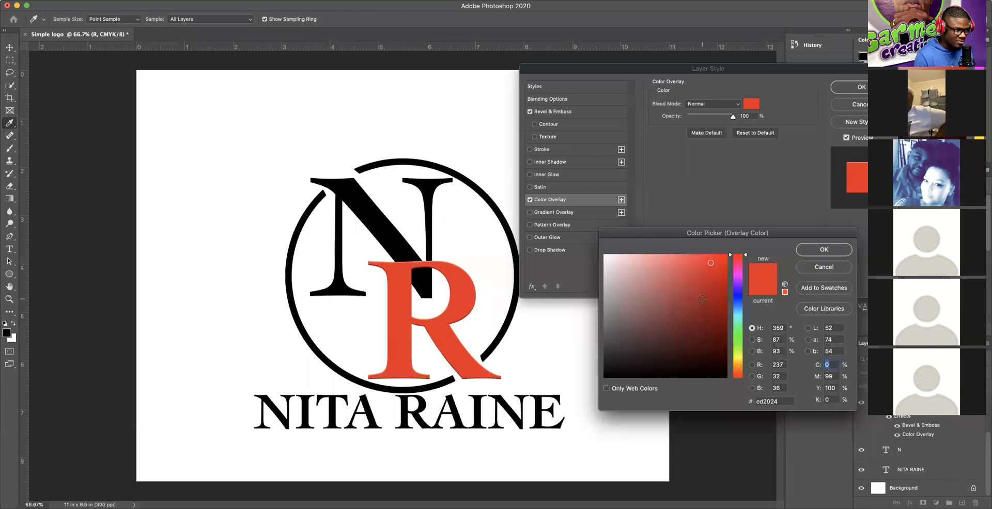
# Step: Close the colour picker and Layer Style keeping the R red, then select the N layer
pyautogui.click(825, 267)
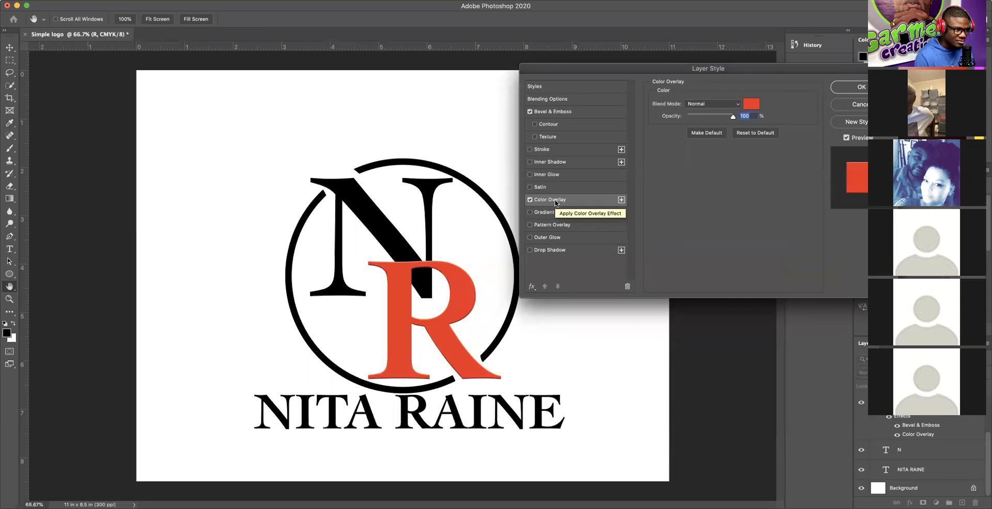
pyautogui.click(752, 105)
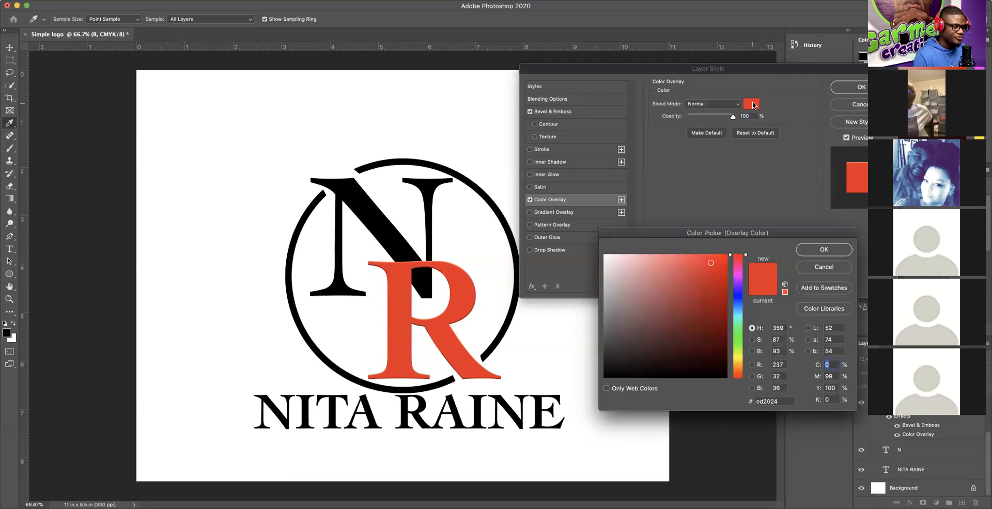
pyautogui.click(833, 270)
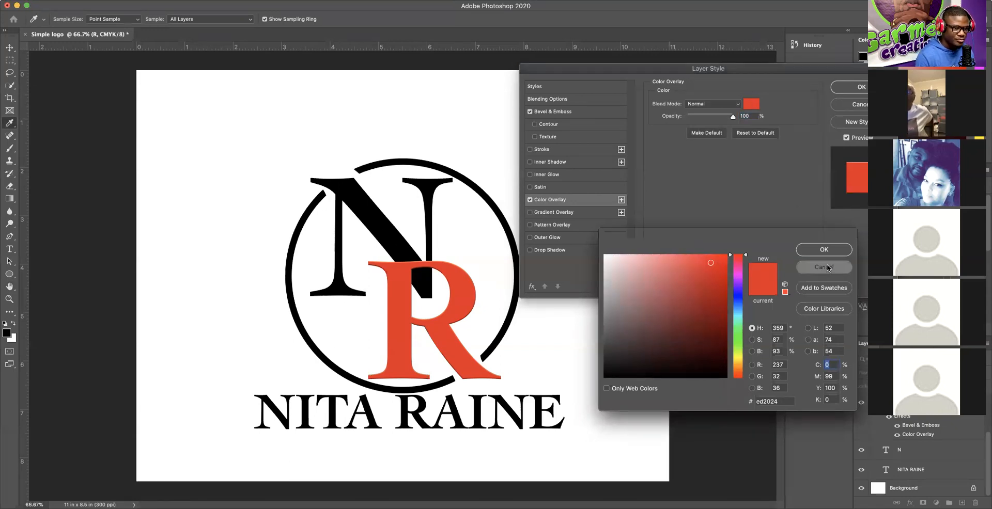
pyautogui.click(860, 87)
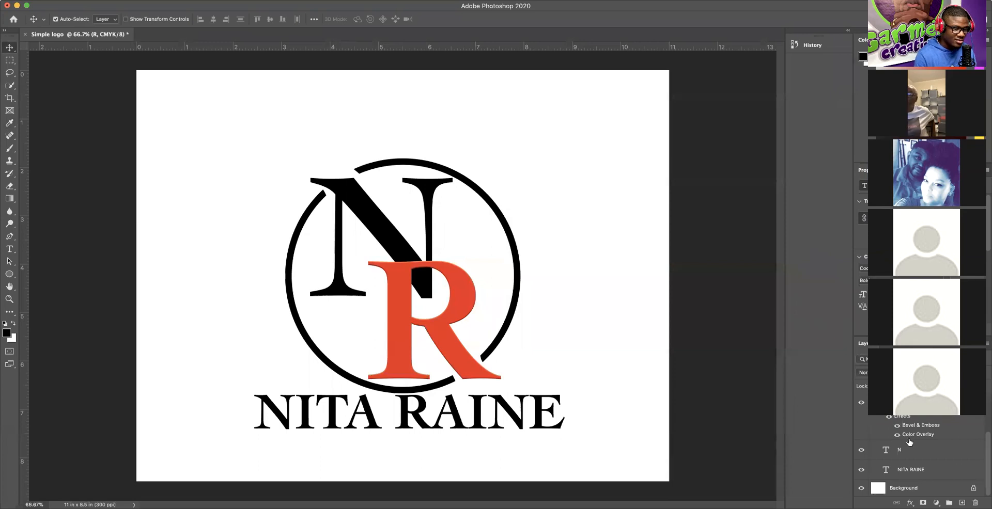
pyautogui.click(911, 453)
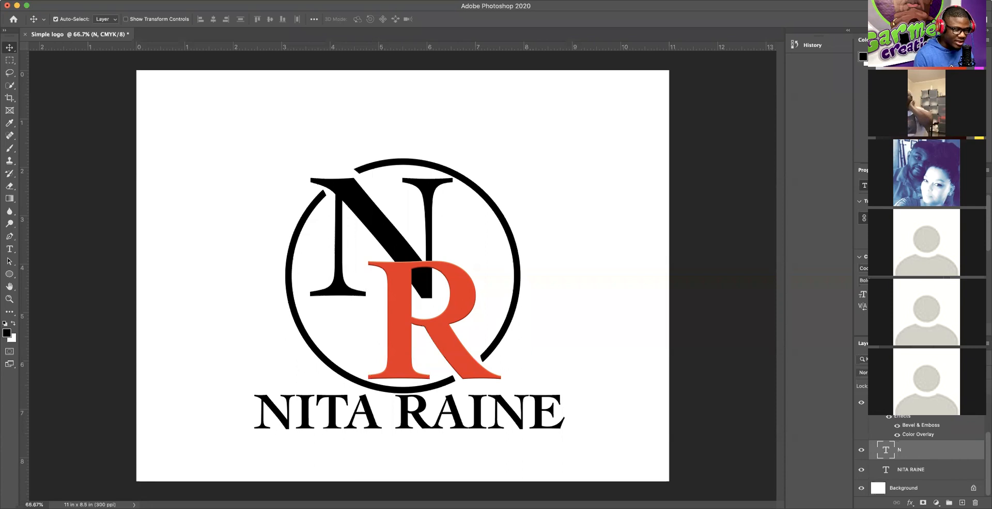
# Step: Copy the R layer's style and paste it onto the N layer
pyautogui.click(933, 403)
pyautogui.rightClick(932, 402)
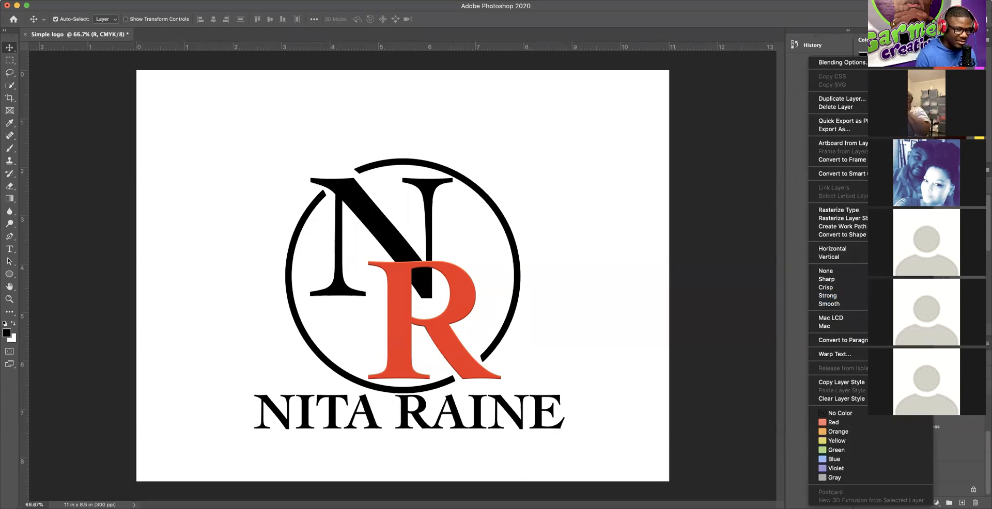
pyautogui.click(847, 383)
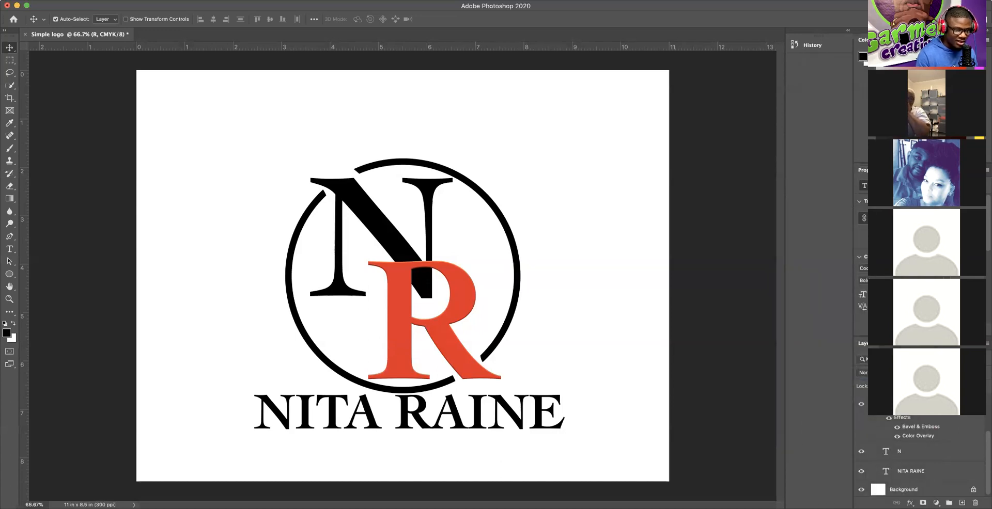
pyautogui.click(911, 452)
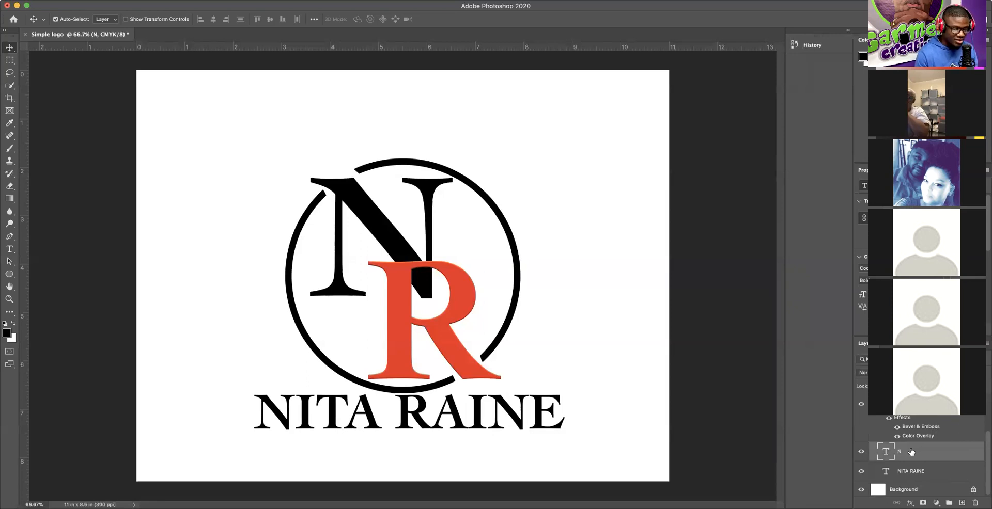
pyautogui.rightClick(928, 449)
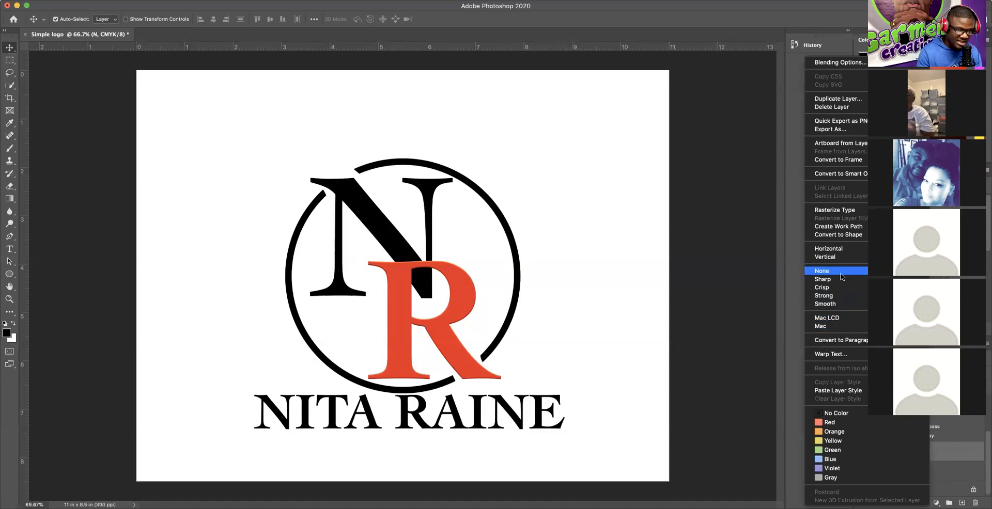
pyautogui.click(844, 392)
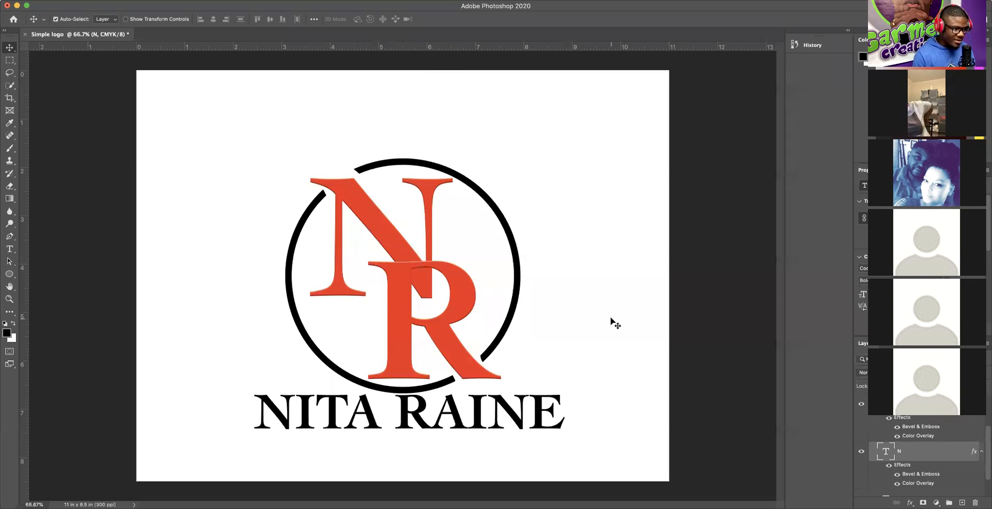
# Step: Try orange and pink overlay colours on the N, then undo the pasted style to restore black
pyautogui.scroll(-2, 913, 439)
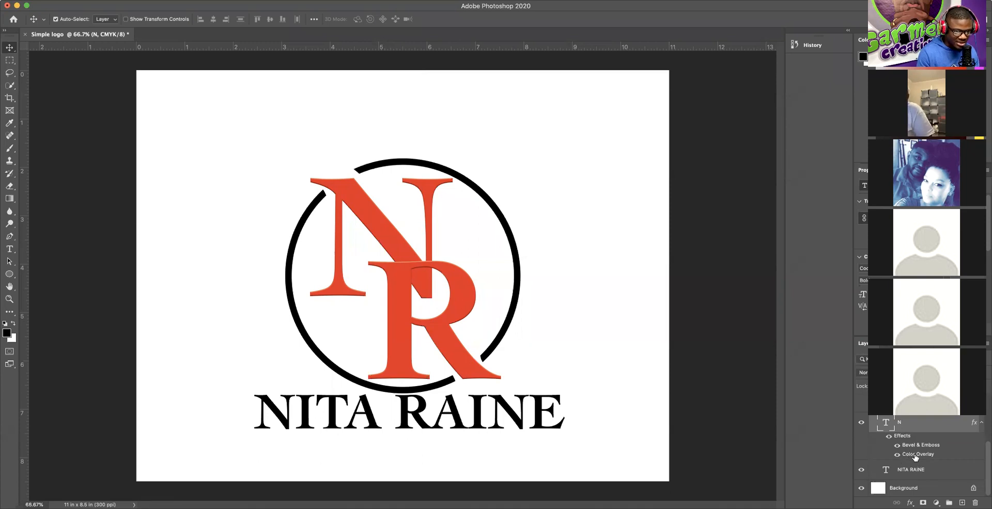
pyautogui.doubleClick(911, 456)
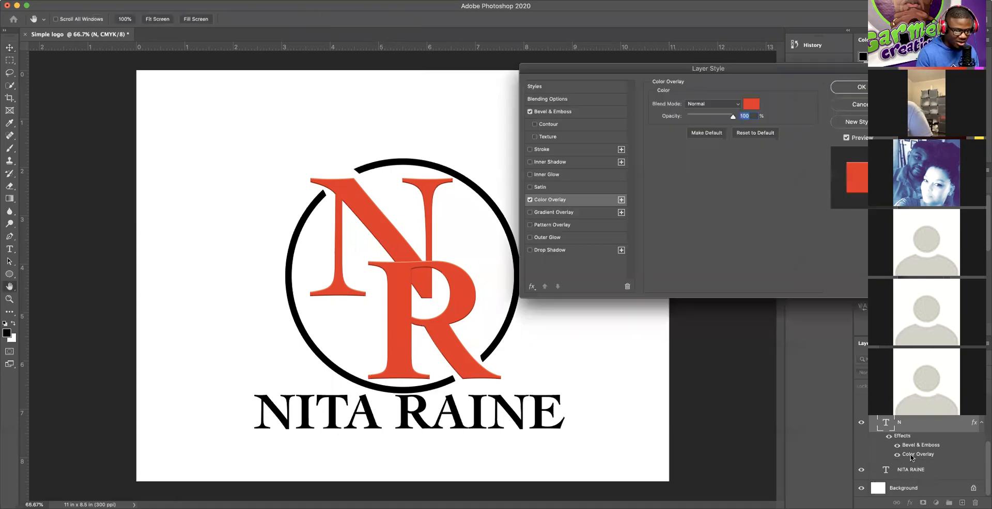
pyautogui.click(750, 104)
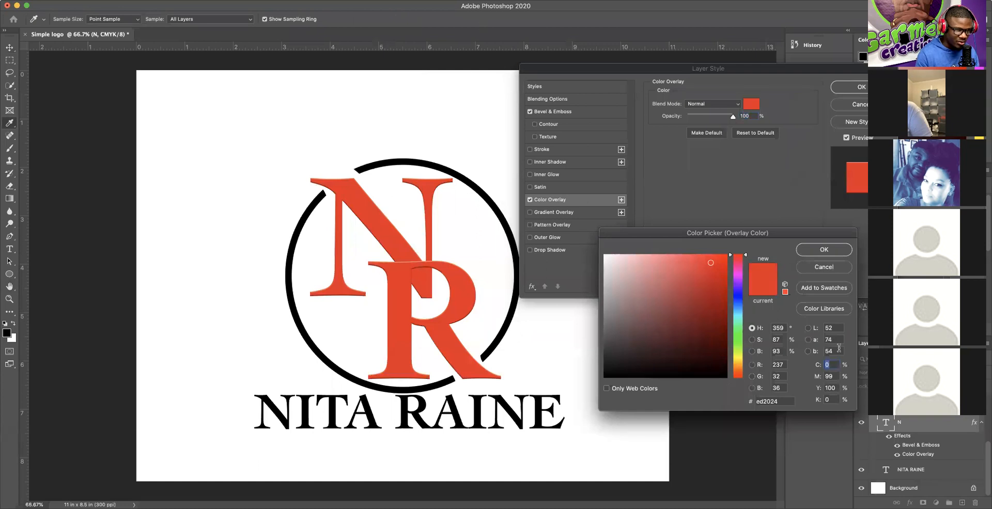
pyautogui.moveTo(737, 361); pyautogui.dragTo(744, 364)
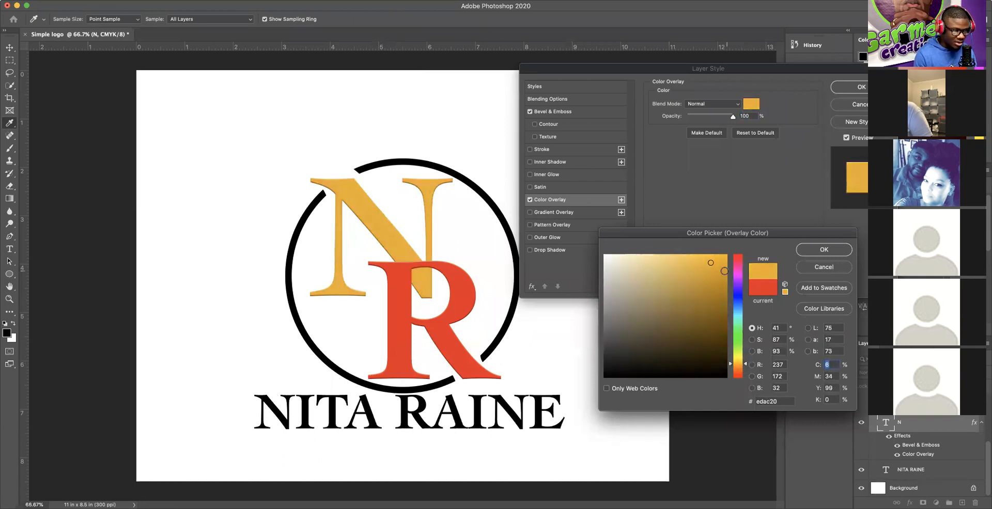
pyautogui.moveTo(711, 263)
pyautogui.mouseDown()
pyautogui.moveTo(732, 257)
pyautogui.moveTo(718, 265)
pyautogui.mouseUp()
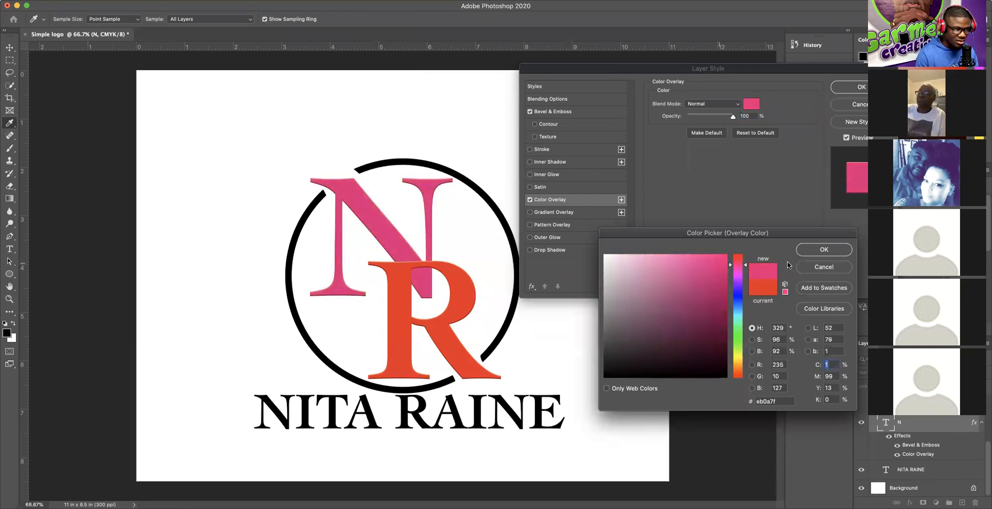
pyautogui.click(824, 267)
pyautogui.click(849, 104)
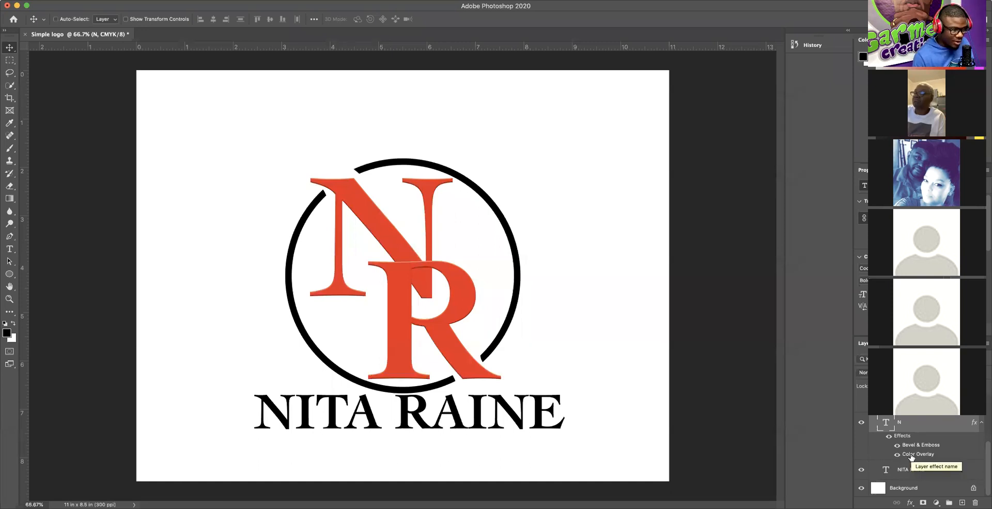
pyautogui.press('super+z')
# Step: Attach a white layer mask to the black N letter's layer
pyautogui.keyDown('super'); pyautogui.click(663, 294); pyautogui.keyUp('super')
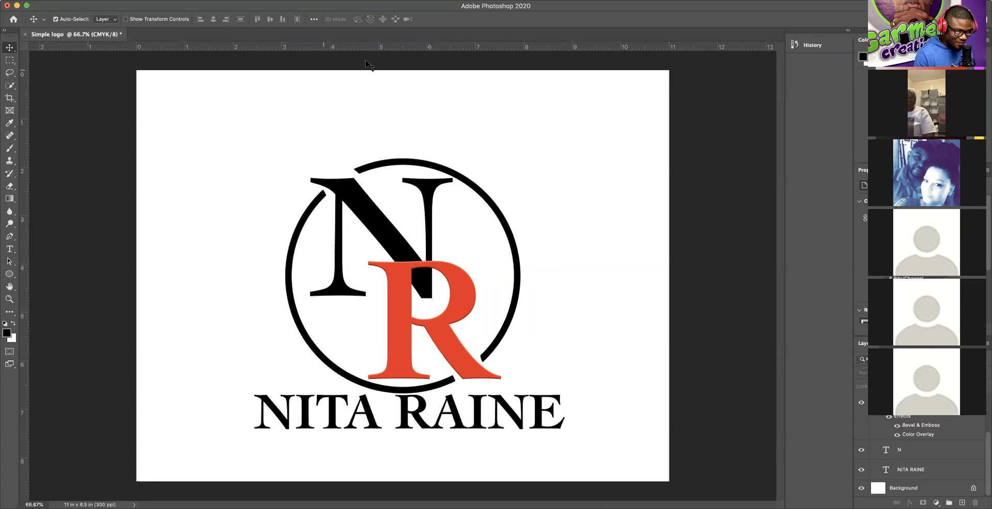
pyautogui.click(911, 453)
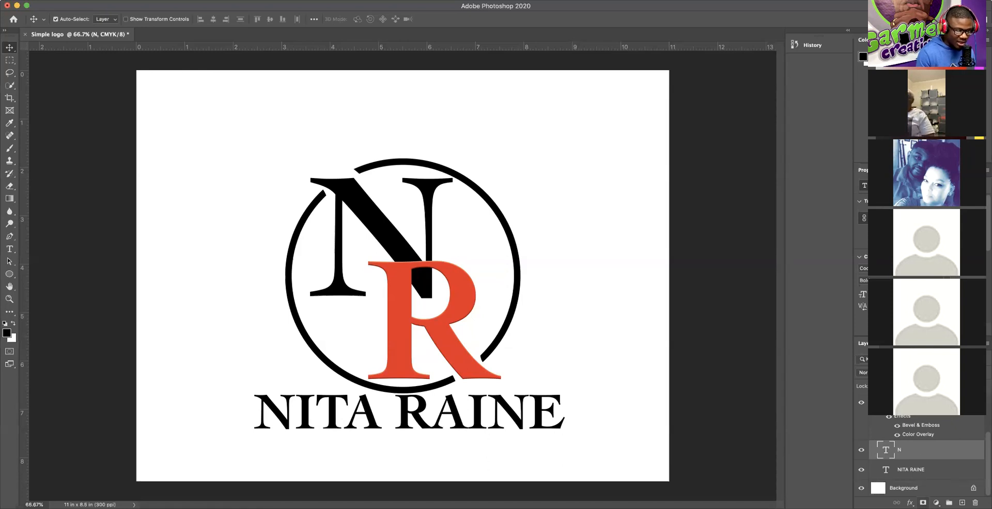
pyautogui.click(922, 503)
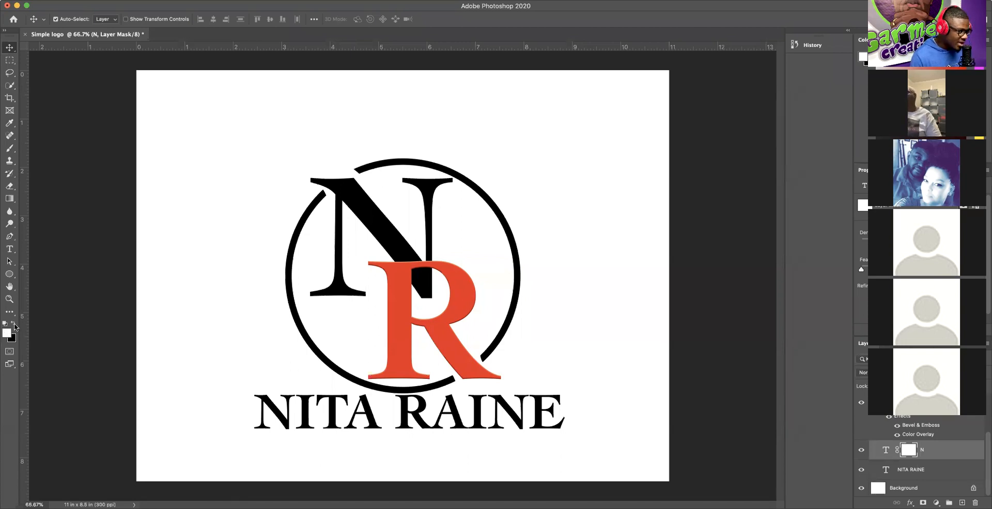
# Step: Make black the painting colour and switch to the Brush tool
pyautogui.click(14, 325)
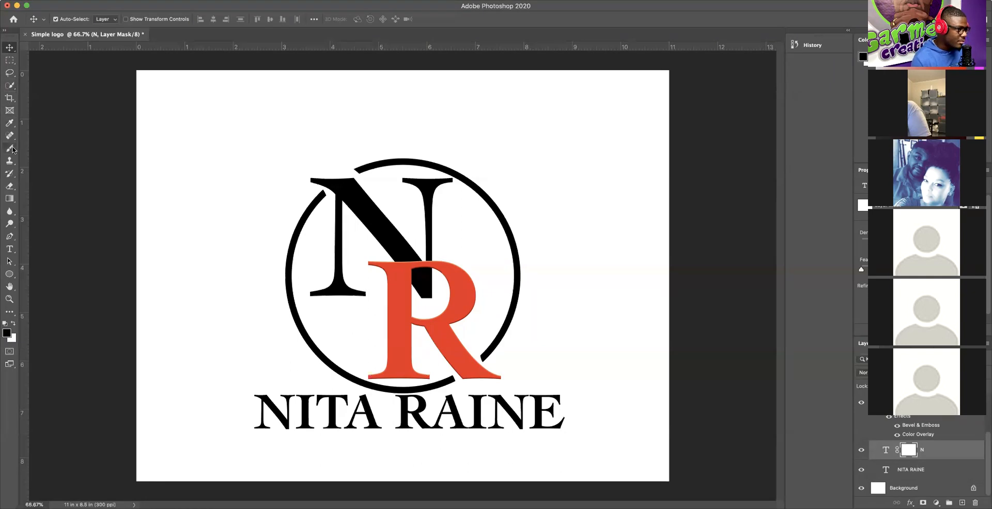
pyautogui.click(9, 149)
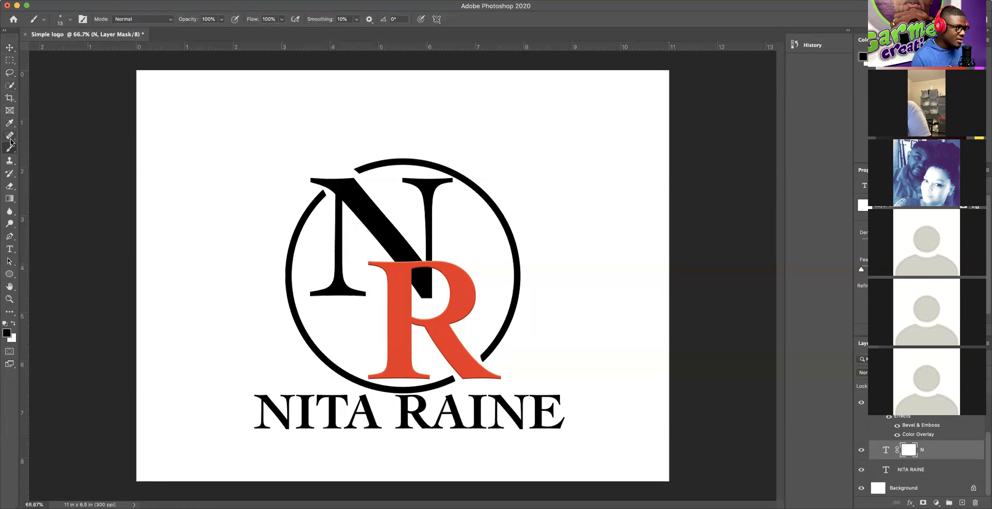
pyautogui.click(43, 21)
pyautogui.click(44, 21)
pyautogui.click(43, 21)
# Step: Cancel the new tool preset prompt and keep the regular Brush tool active
pyautogui.click(33, 21)
pyautogui.click(33, 21)
pyautogui.click(143, 38)
pyautogui.click(170, 43)
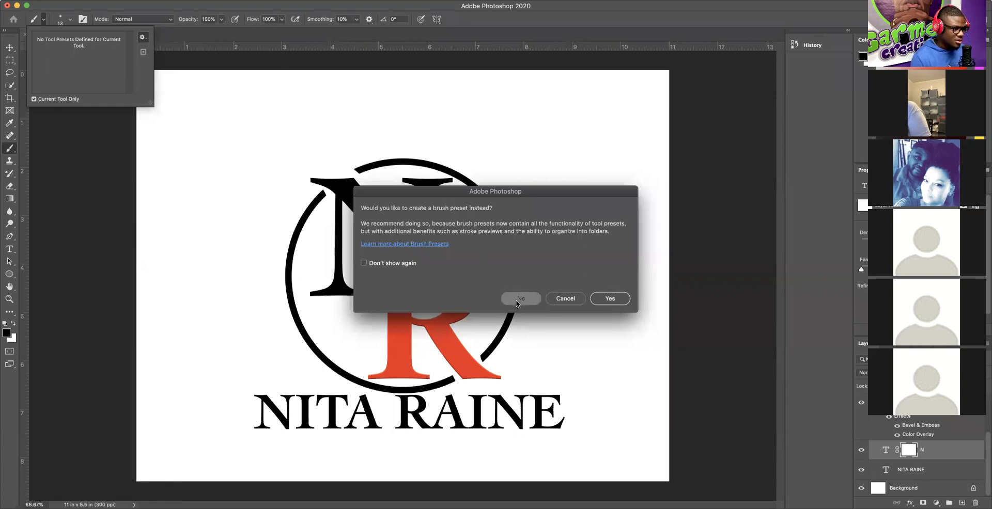
pyautogui.click(565, 299)
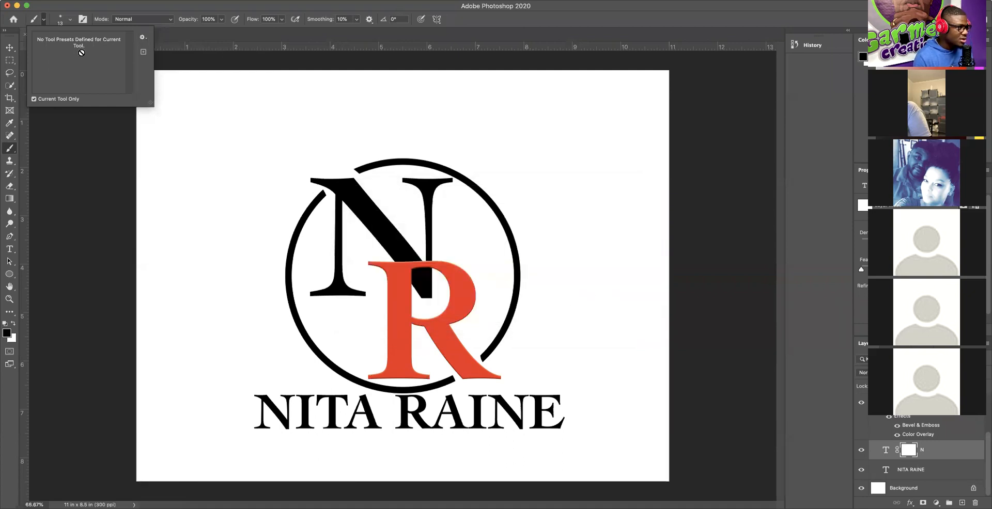
pyautogui.click(142, 40)
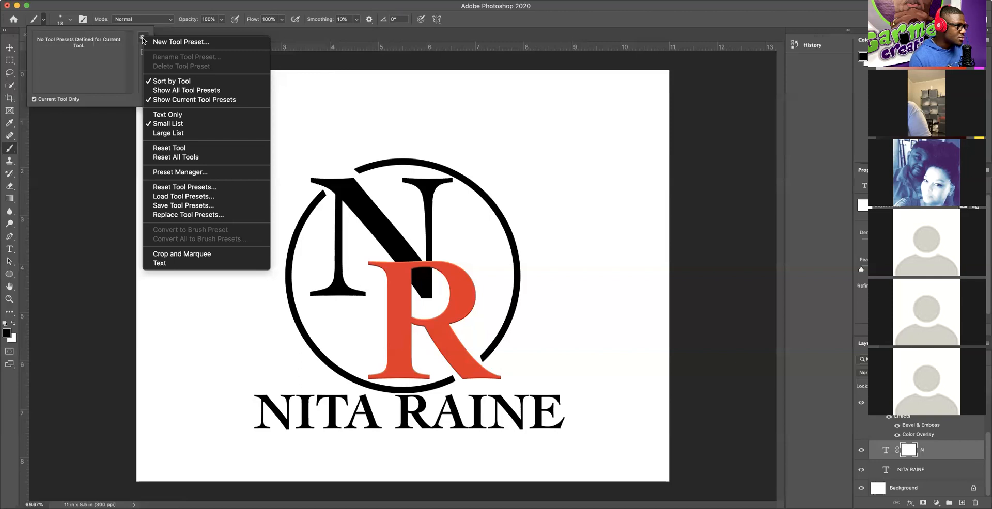
pyautogui.click(143, 39)
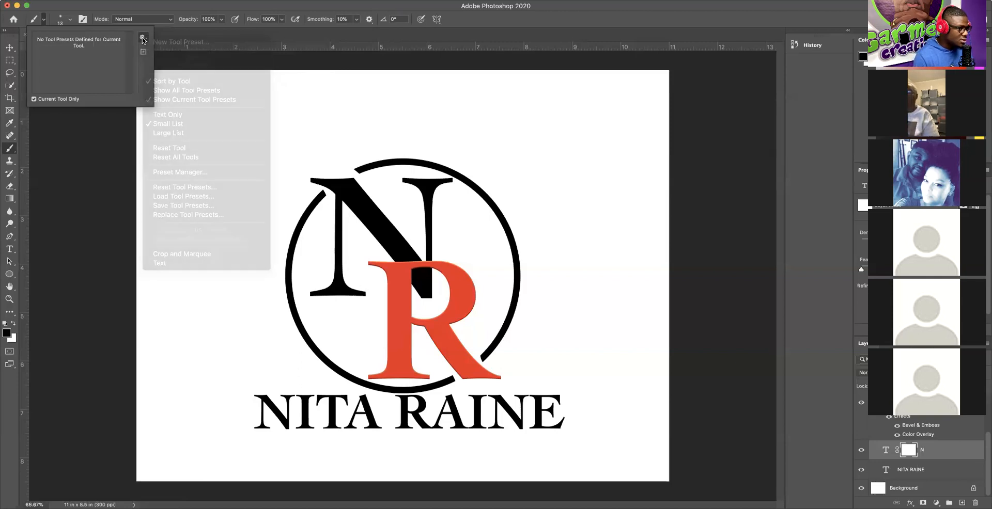
pyautogui.click(10, 149)
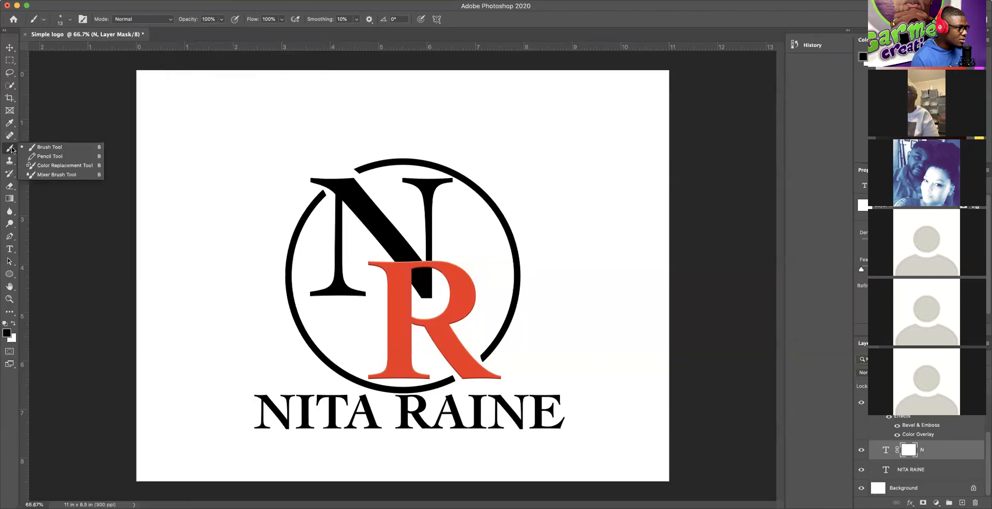
pyautogui.click(49, 148)
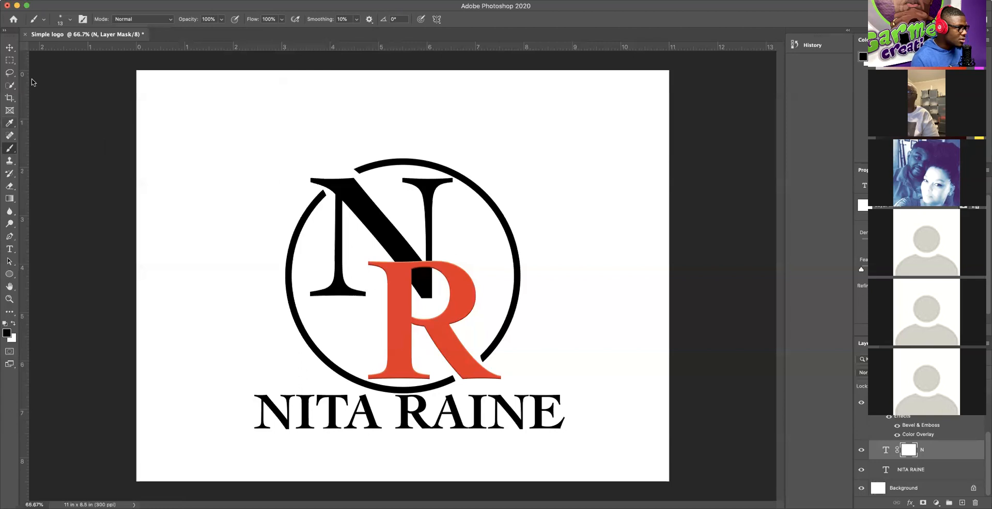
# Step: Pick the Hard Round tip from General Brushes at 118 px and target the N's mask
pyautogui.click(59, 21)
pyautogui.click(61, 21)
pyautogui.click(61, 21)
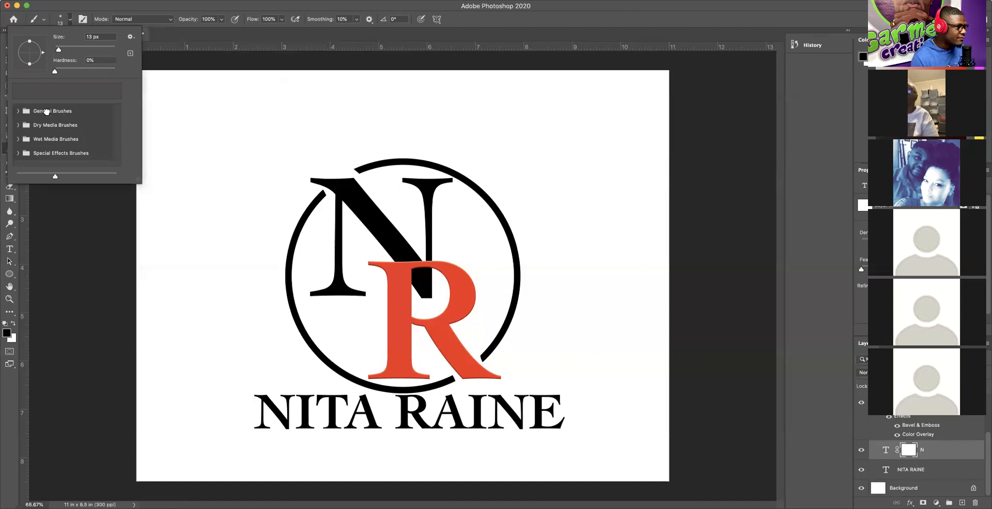
pyautogui.click(19, 112)
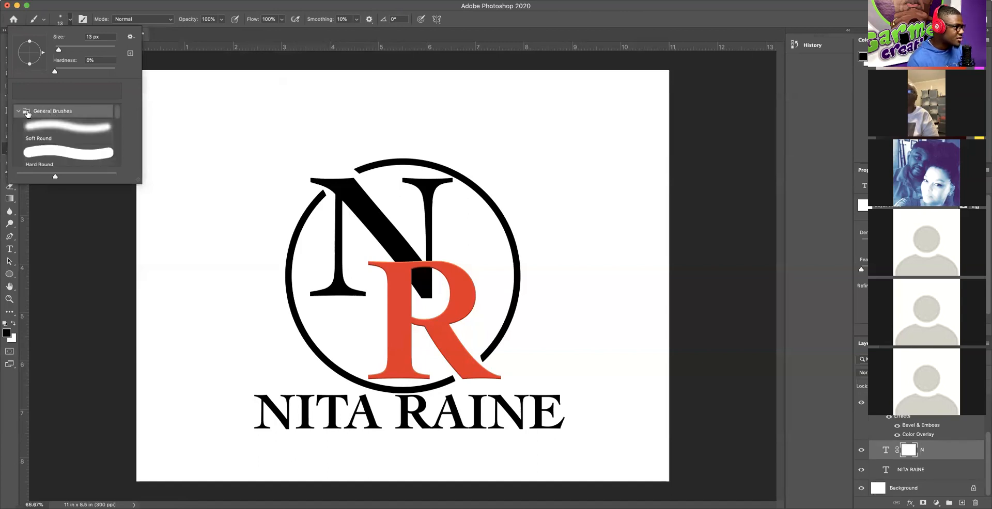
pyautogui.click(49, 152)
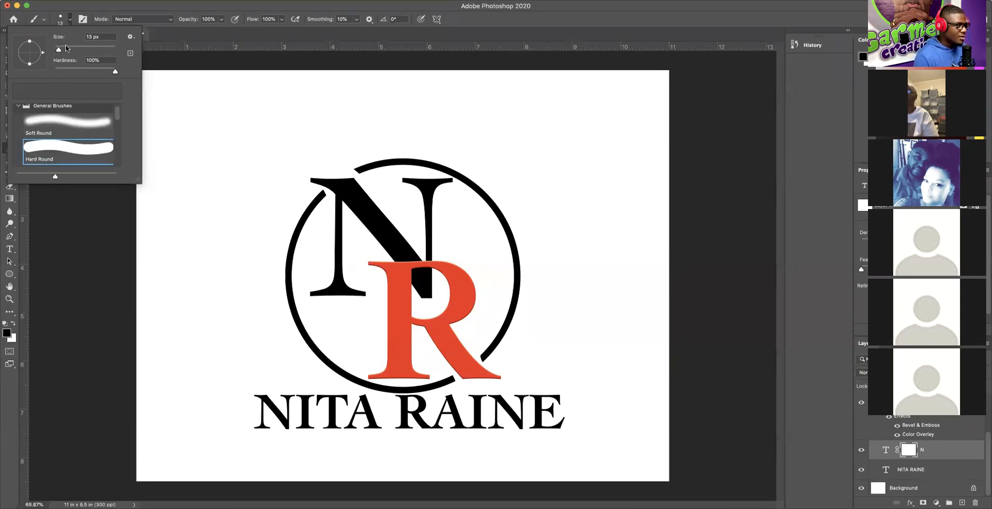
pyautogui.moveTo(57, 52); pyautogui.dragTo(88, 50)
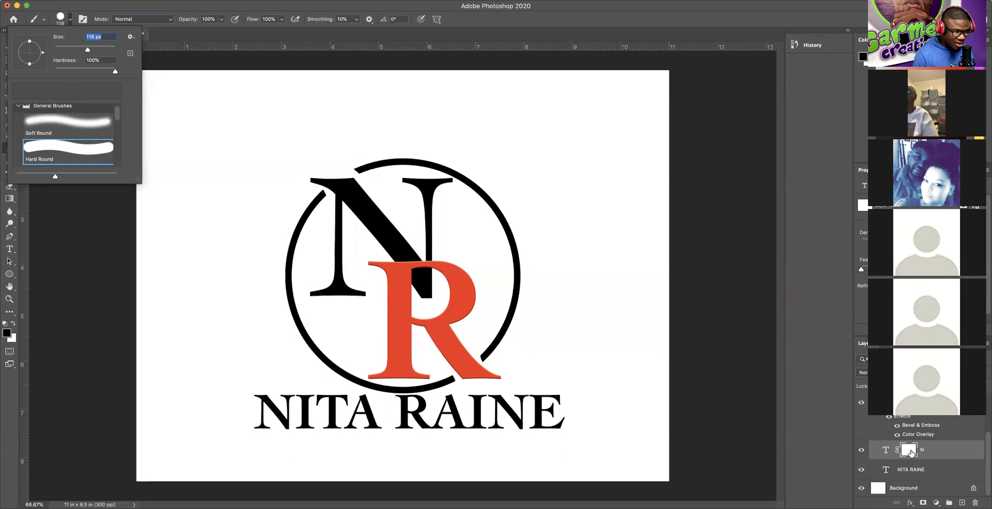
pyautogui.click(910, 453)
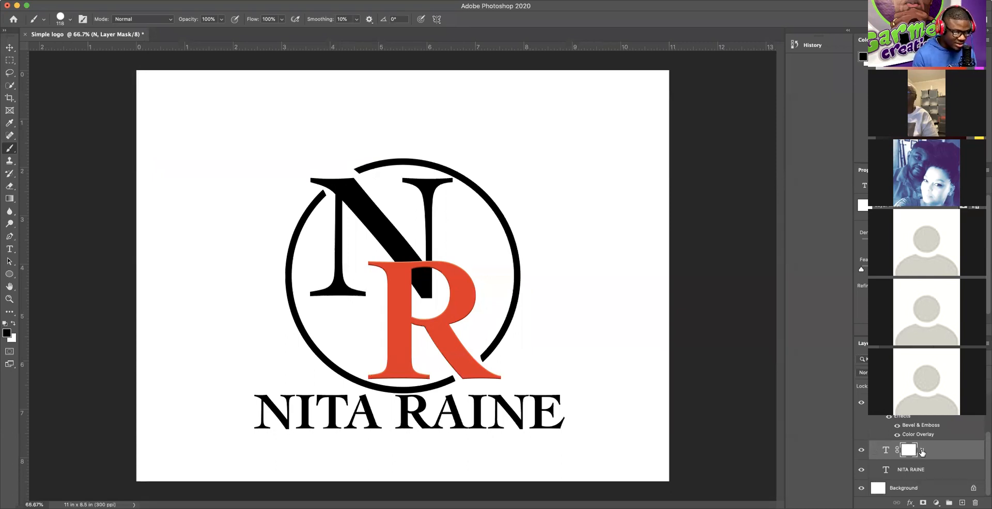
# Step: Paint out the N's stem where it overlaps the R, then give the N a Bevel & Emboss
pyautogui.moveTo(437, 297)
pyautogui.mouseDown()
pyautogui.moveTo(417, 295)
pyautogui.moveTo(441, 282)
pyautogui.moveTo(417, 288)
pyautogui.moveTo(432, 274)
pyautogui.moveTo(414, 280)
pyautogui.mouseUp()
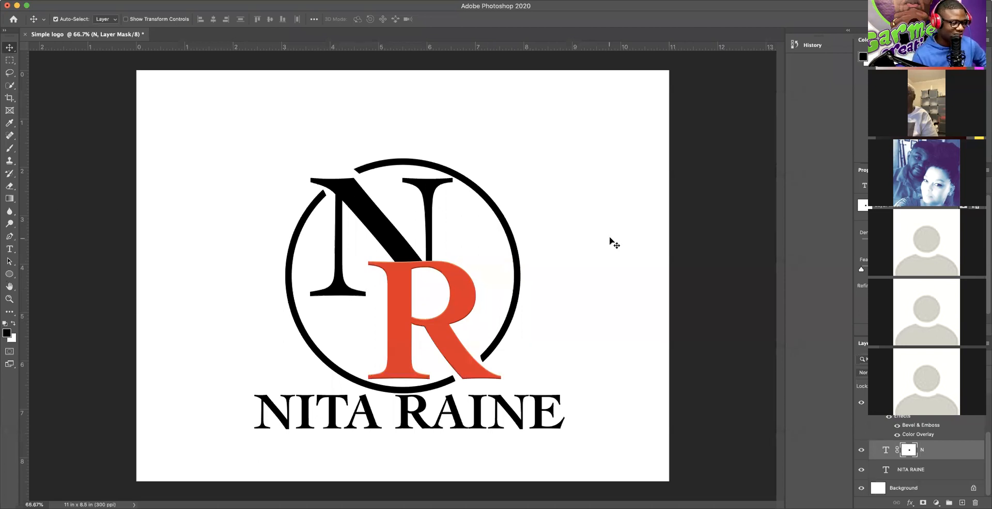
pyautogui.click(940, 453)
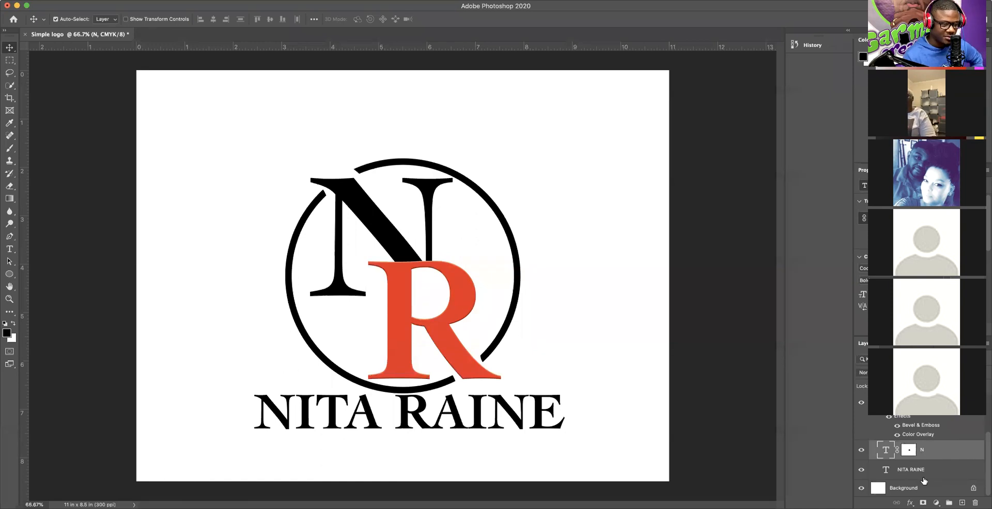
pyautogui.click(909, 503)
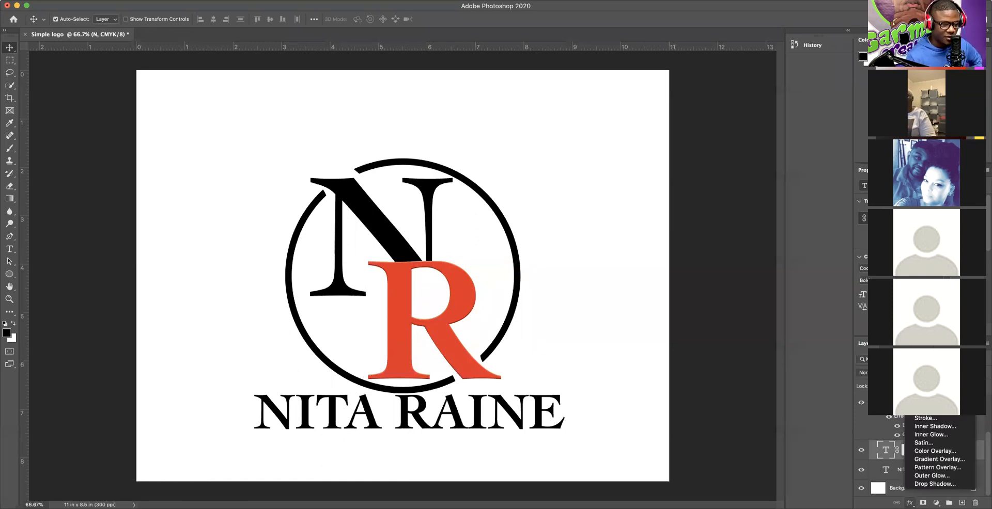
pyautogui.click(927, 410)
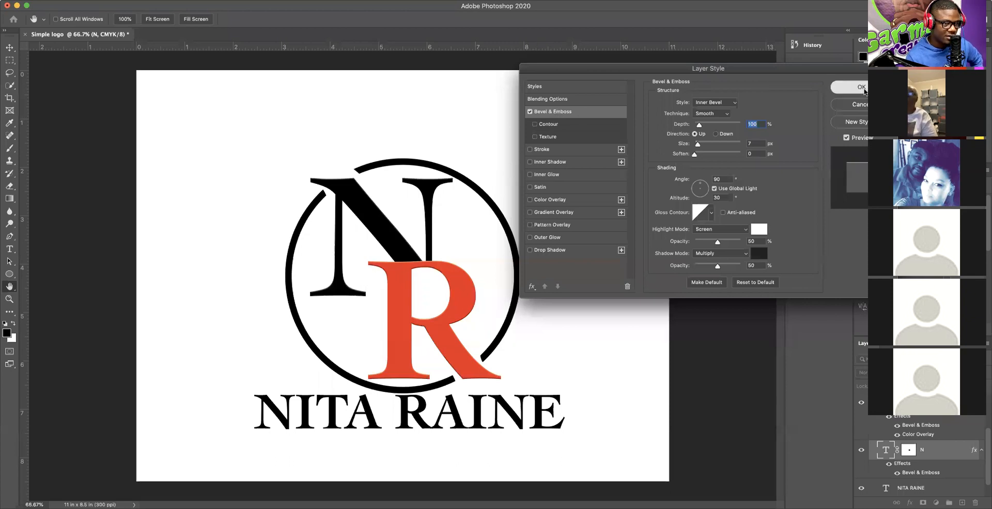
pyautogui.click(842, 89)
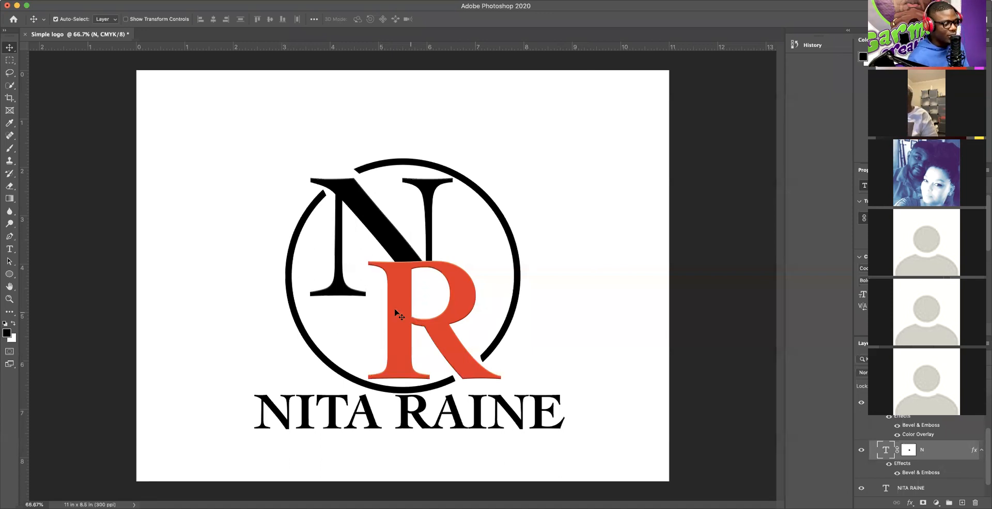
# Step: Move the hidden brushed-metal texture layer above LOGO 1 and make it visible
pyautogui.moveTo(986, 446); pyautogui.dragTo(986, 413)
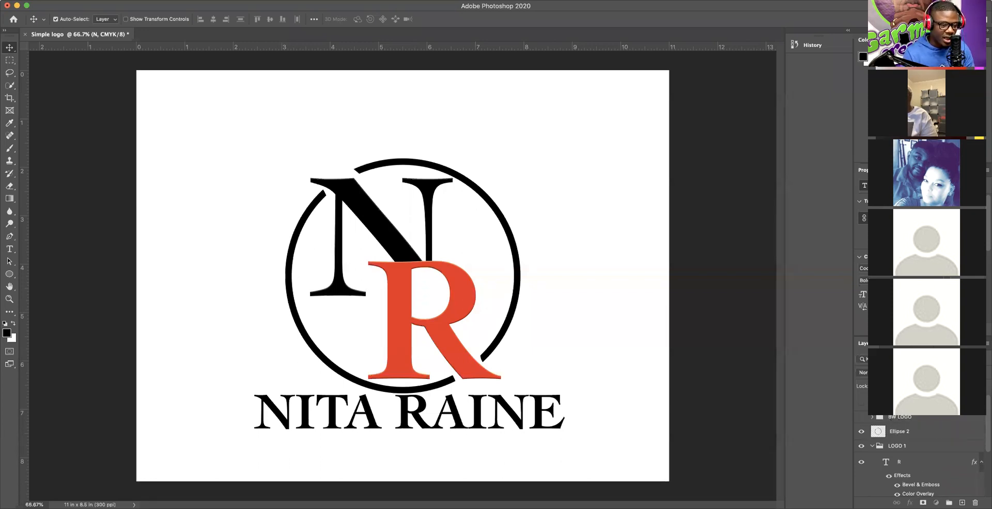
pyautogui.click(901, 403)
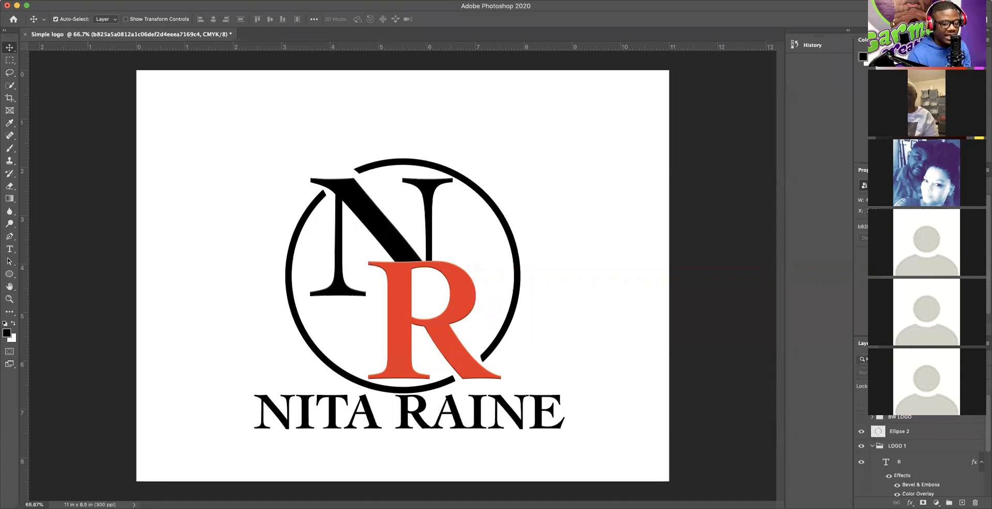
pyautogui.moveTo(904, 408); pyautogui.dragTo(908, 437)
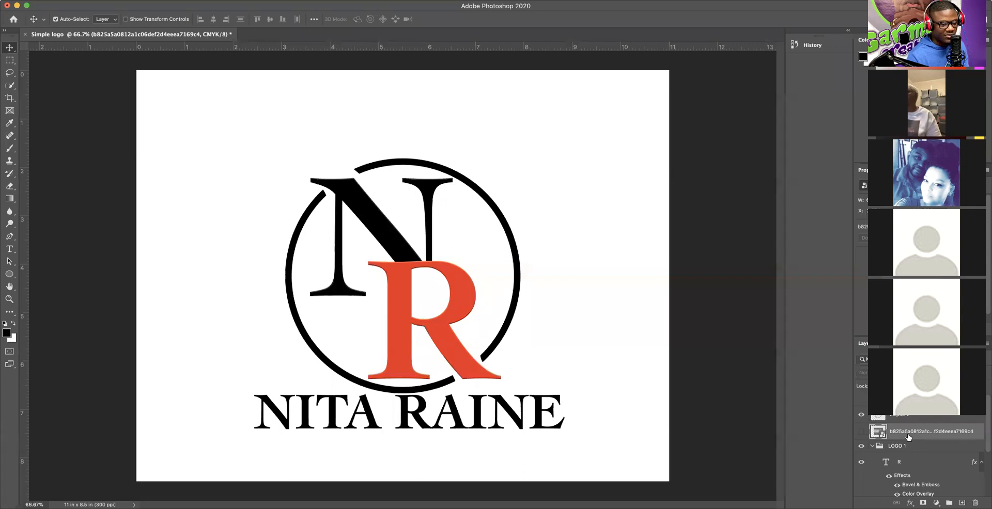
pyautogui.click(861, 432)
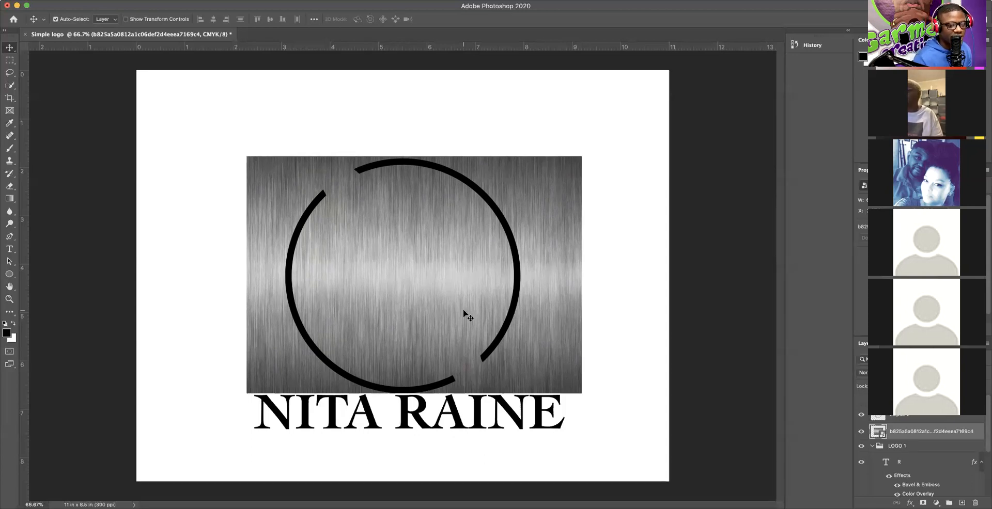
pyautogui.scroll(-1, 986, 427)
pyautogui.scroll(-1, 985, 428)
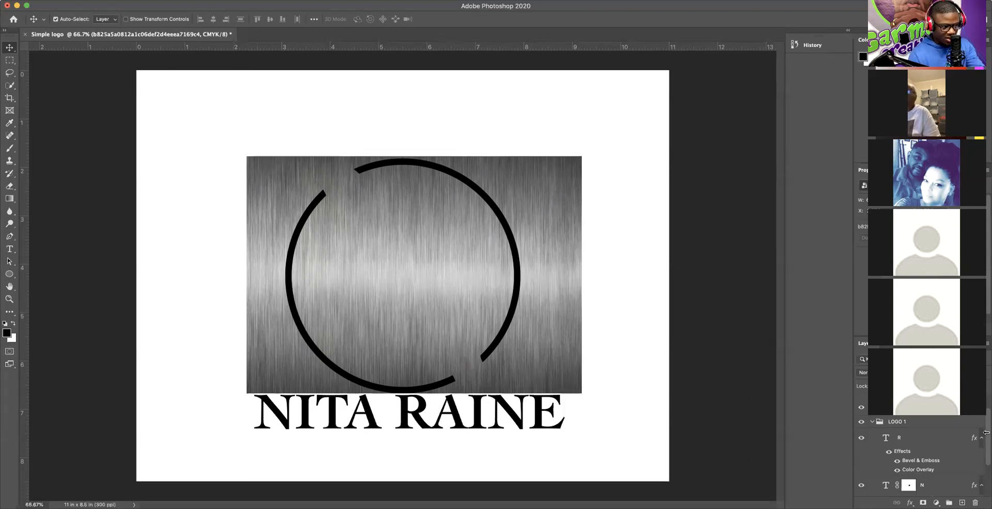
# Step: Place the brushed-metal texture directly above the R layer and clip it to R
pyautogui.moveTo(920, 408); pyautogui.dragTo(919, 429)
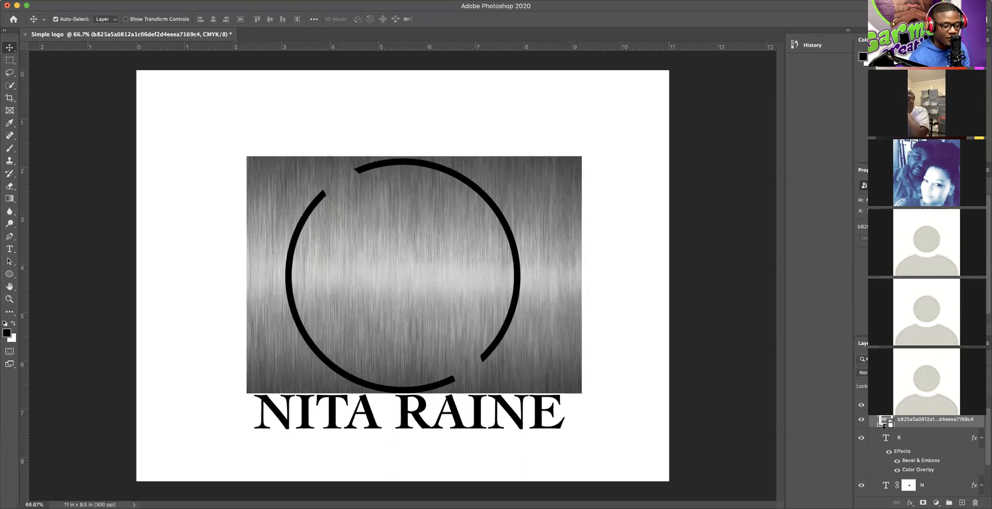
pyautogui.keyDown('alt'); pyautogui.click(884, 429); pyautogui.keyUp('alt')
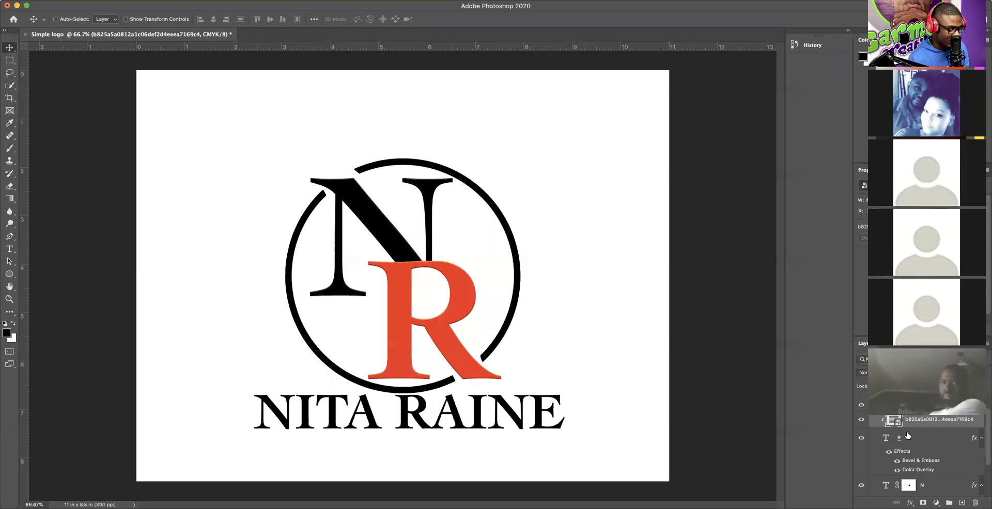
pyautogui.press('super+alt+g')
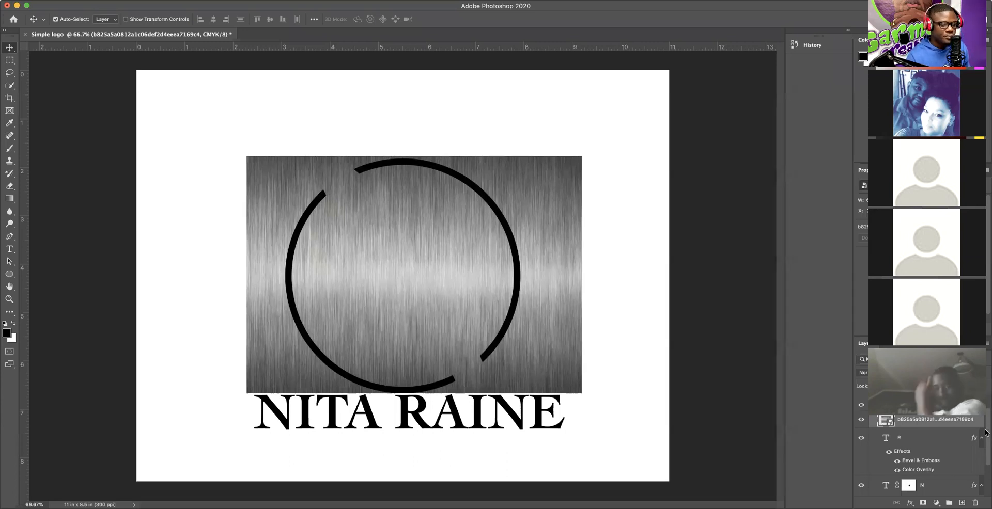
pyautogui.scroll(2, 985, 433)
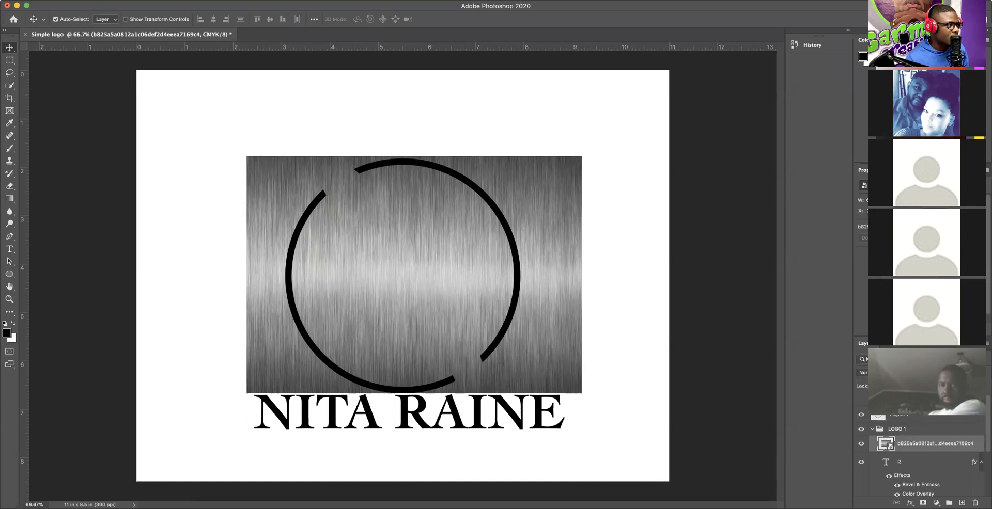
pyautogui.click(75, 0)
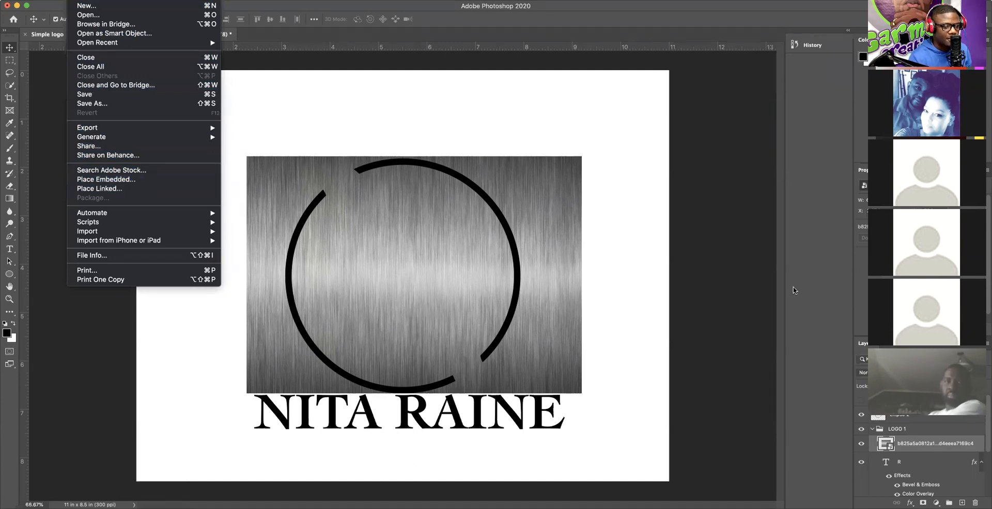
pyautogui.click(812, 290)
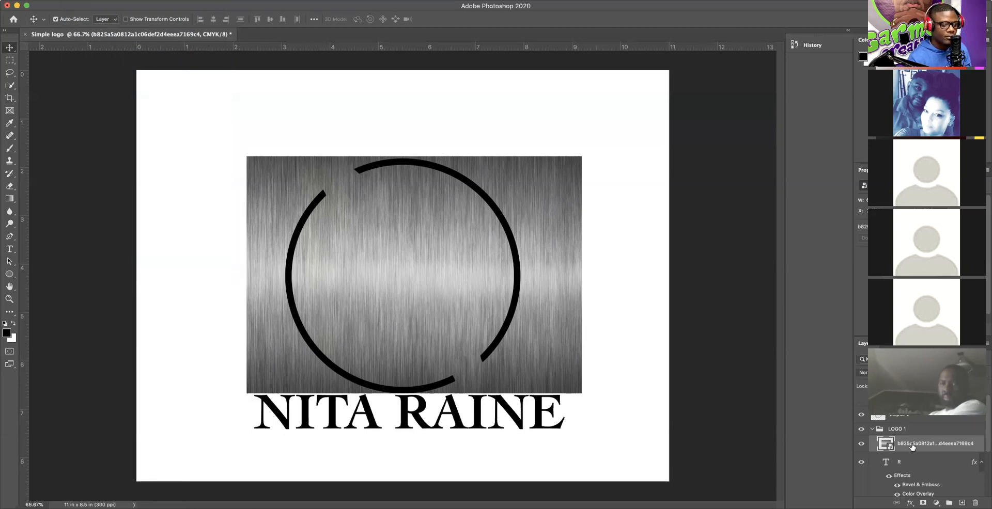
pyautogui.moveTo(907, 445); pyautogui.dragTo(902, 451)
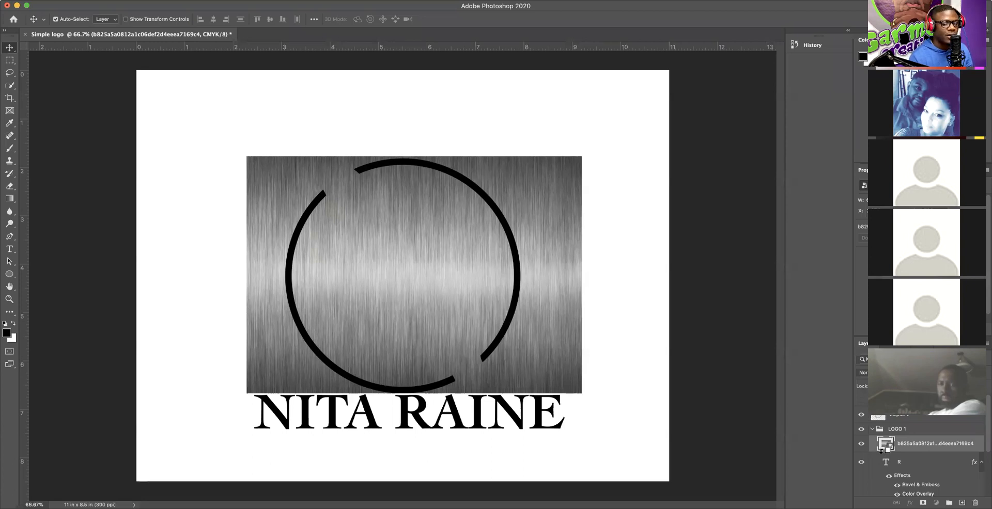
pyautogui.keyDown('alt'); pyautogui.click(881, 451); pyautogui.keyUp('alt')
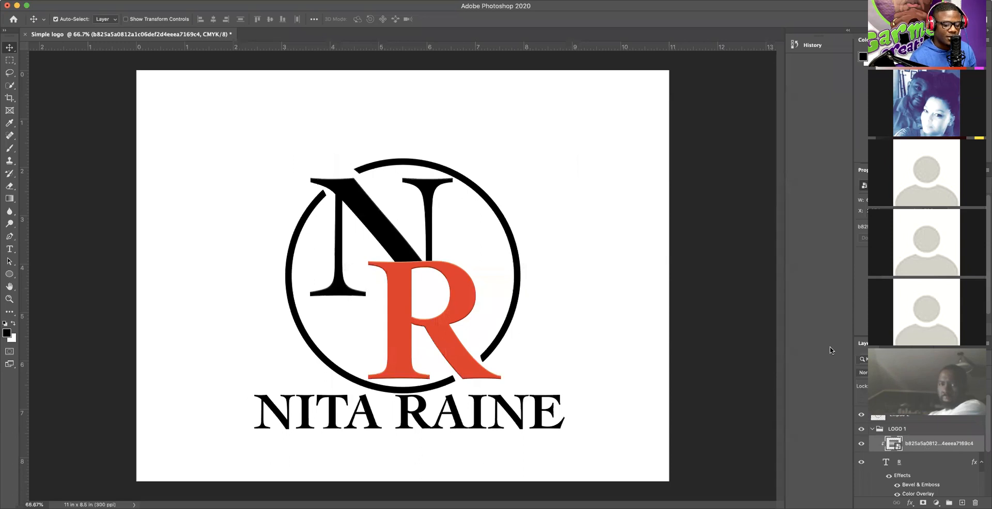
pyautogui.click(878, 372)
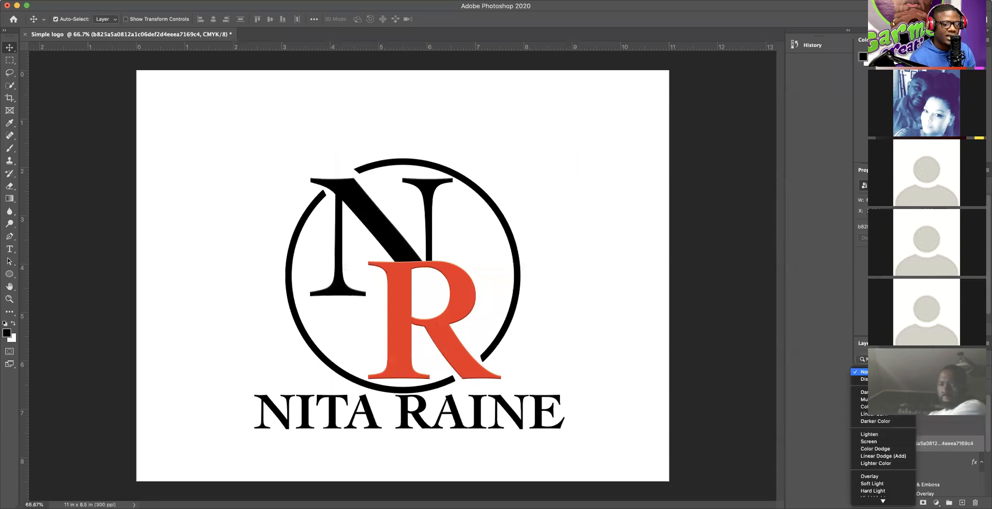
pyautogui.click(872, 484)
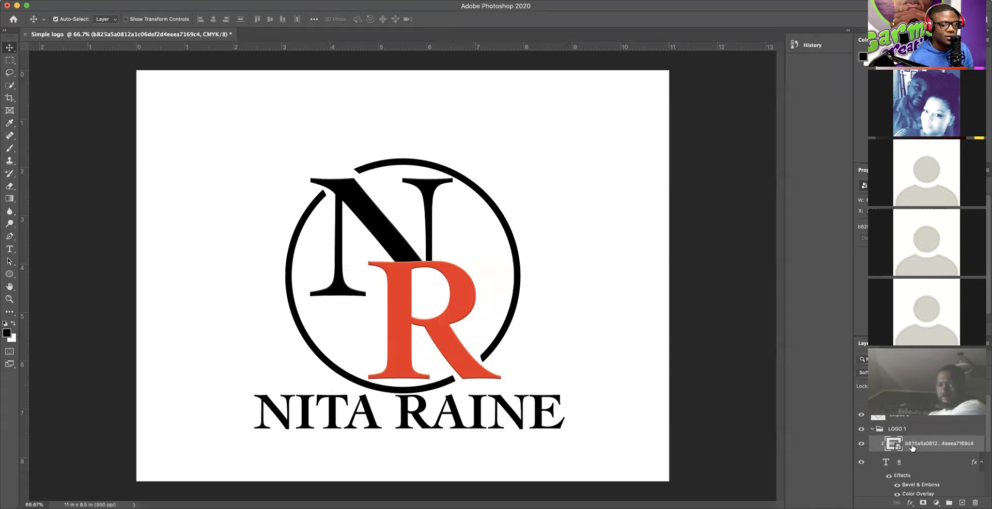
pyautogui.click(878, 372)
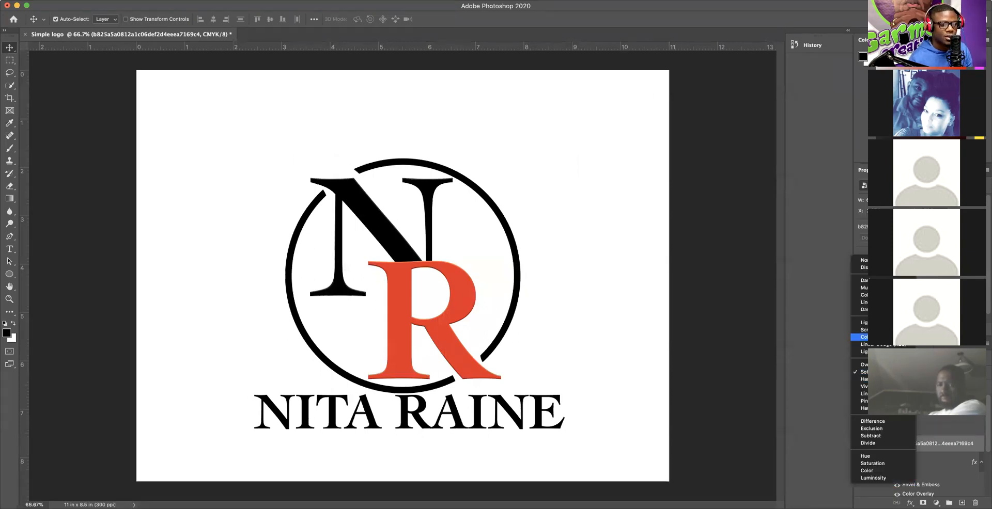
pyautogui.click(871, 260)
pyautogui.scroll(-4, 937, 460)
pyautogui.scroll(-2, 937, 459)
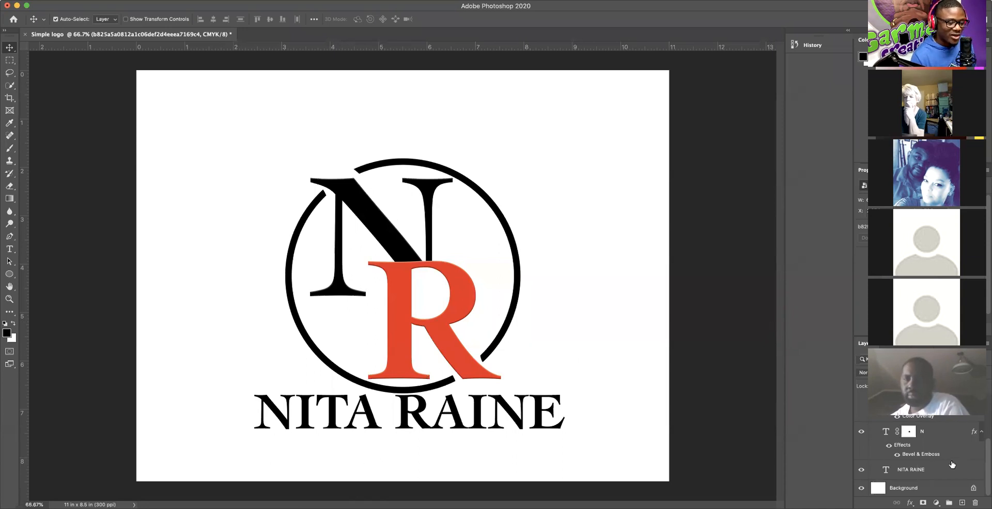
# Step: Set the R text layer's blend mode to Soft Light
pyautogui.scroll(3, 912, 425)
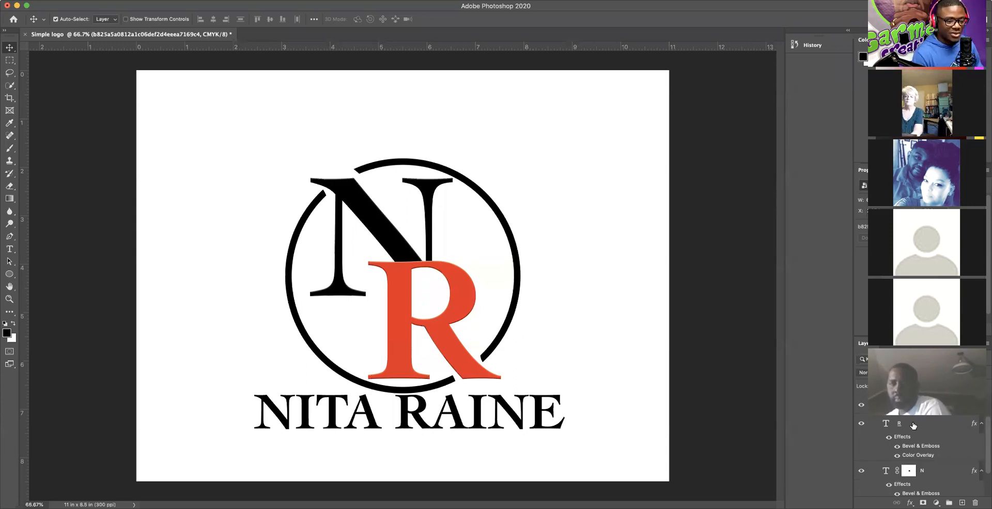
pyautogui.click(912, 425)
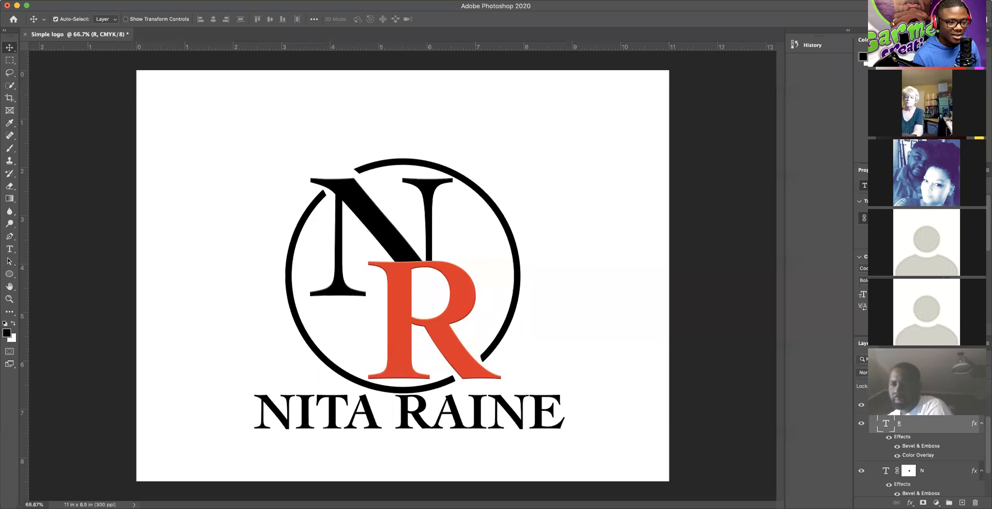
pyautogui.click(878, 372)
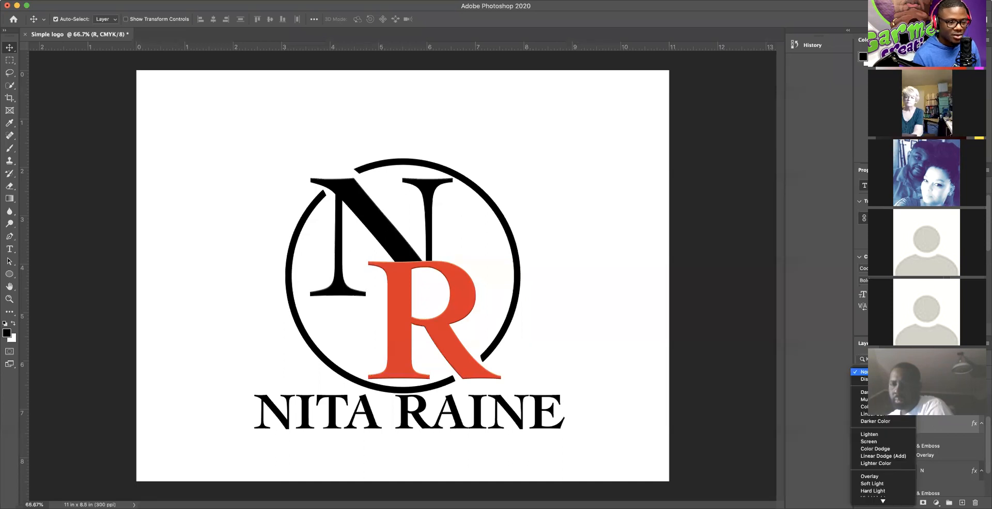
pyautogui.click(874, 484)
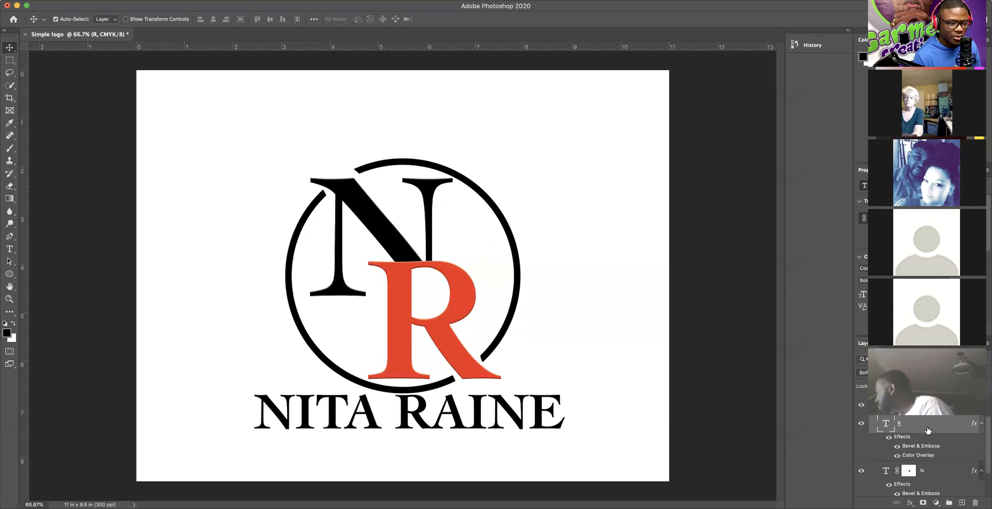
pyautogui.scroll(3, 927, 430)
pyautogui.scroll(-3, 919, 438)
pyautogui.scroll(1, 918, 444)
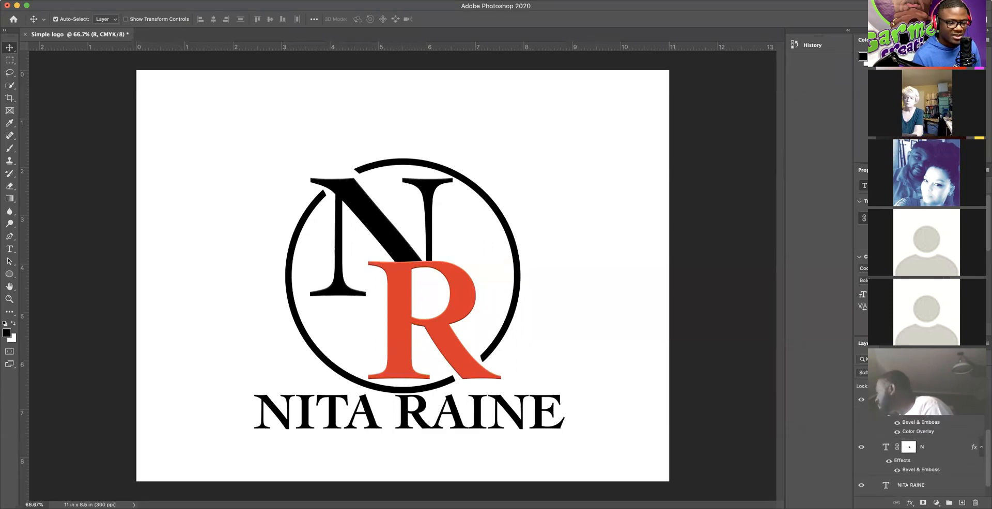
pyautogui.scroll(1, 919, 444)
pyautogui.scroll(2, 908, 421)
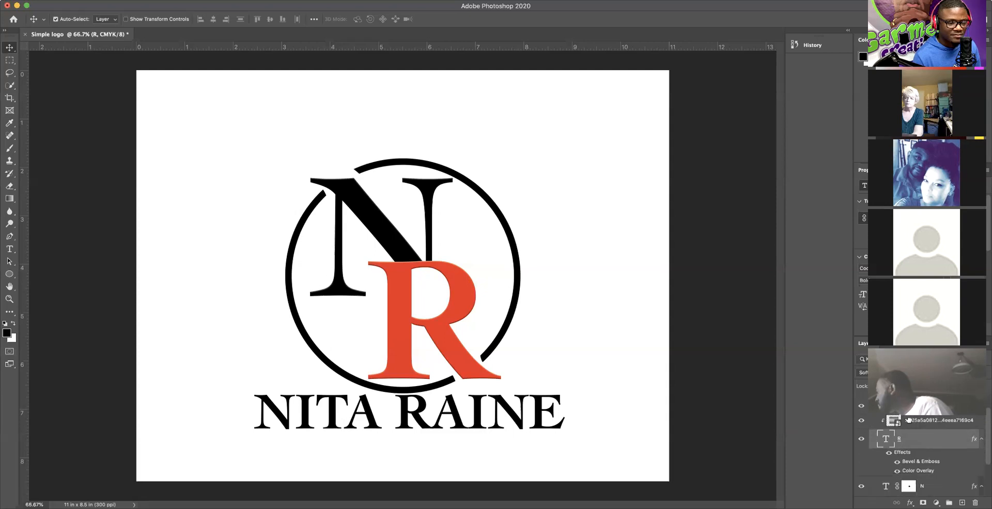
# Step: Check the R layer's Blending Options and close them without changes
pyautogui.rightClick(930, 439)
pyautogui.click(839, 62)
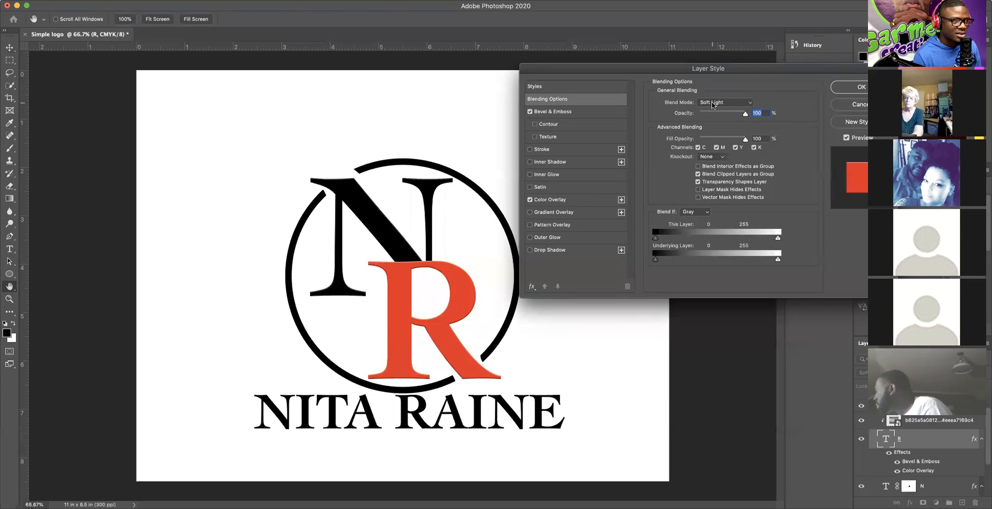
pyautogui.click(712, 103)
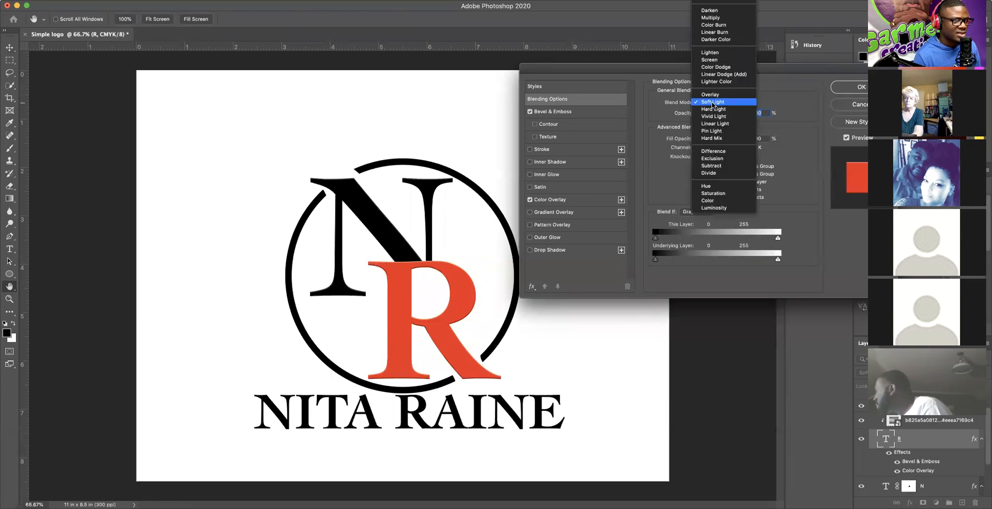
pyautogui.click(712, 105)
pyautogui.click(860, 105)
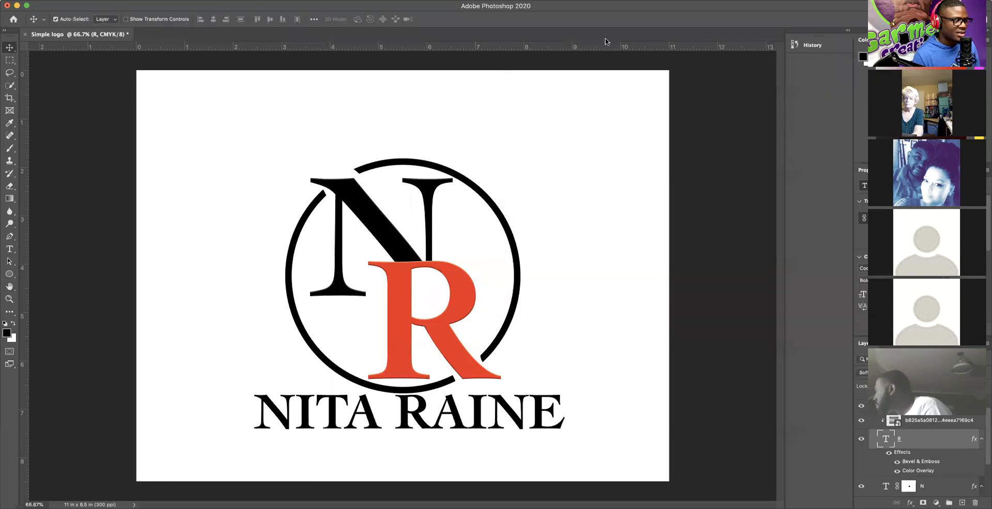
# Step: Try Soft Light in the metal texture's Blending Options, then cancel, leaving it Normal
pyautogui.click(930, 422)
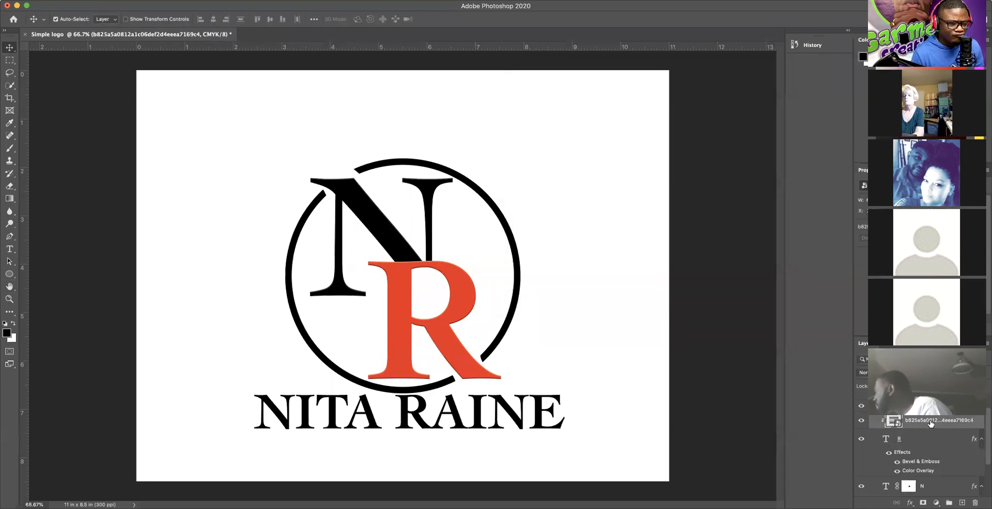
pyautogui.rightClick(930, 422)
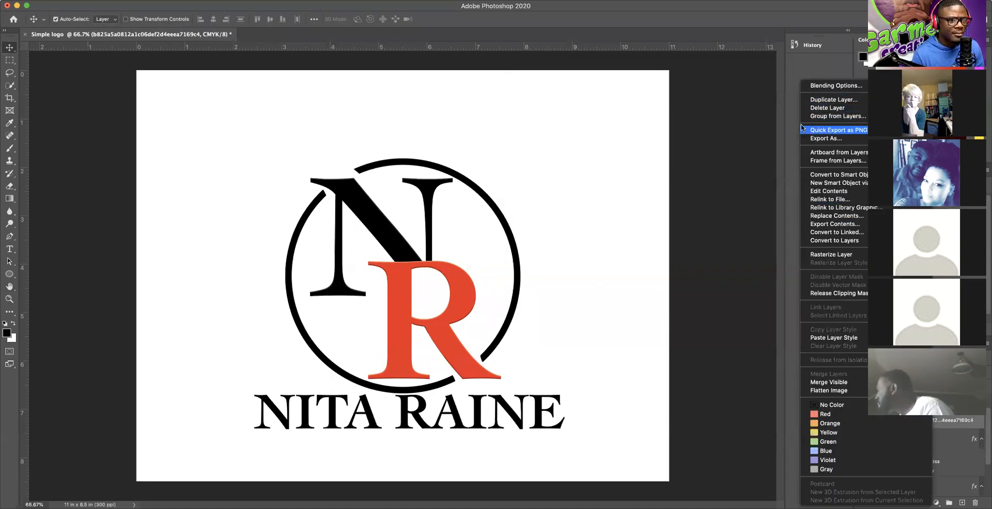
pyautogui.click(829, 85)
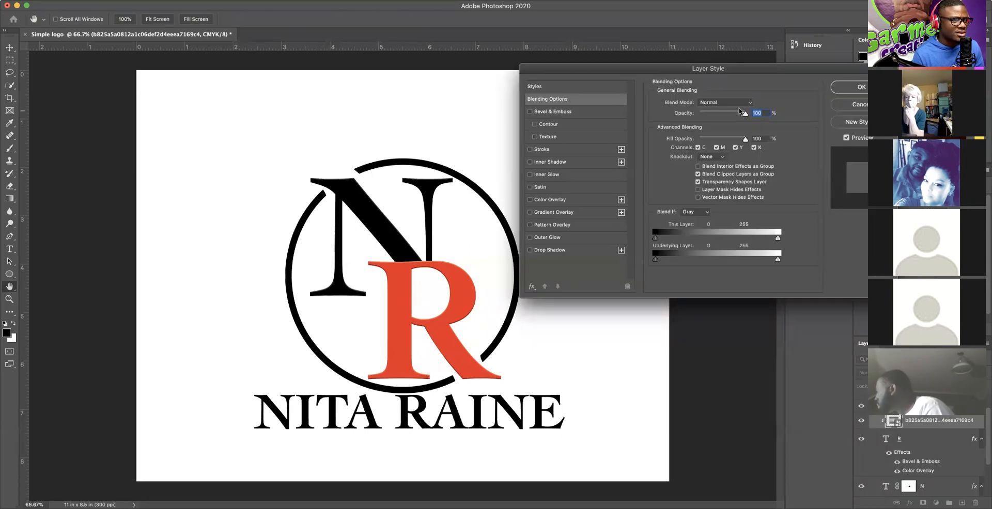
pyautogui.click(724, 102)
pyautogui.click(712, 213)
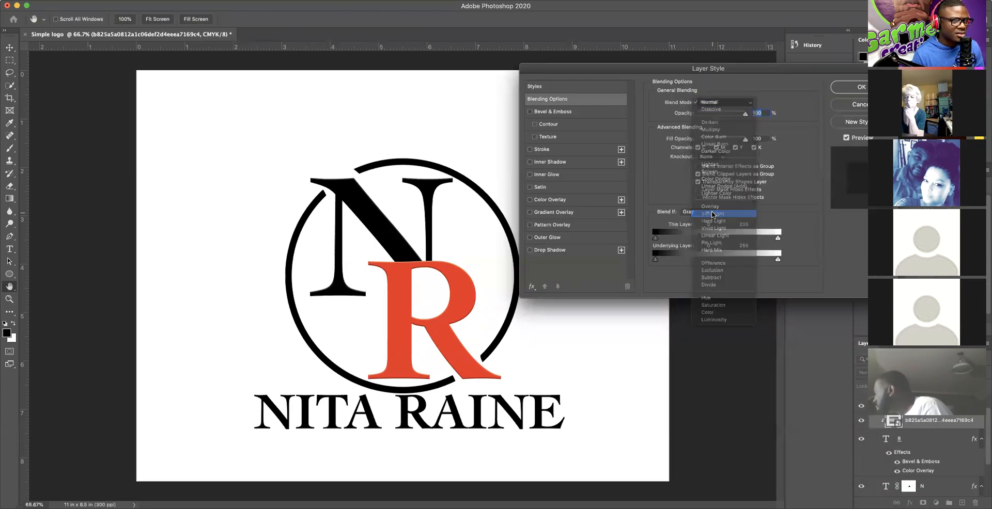
pyautogui.click(864, 107)
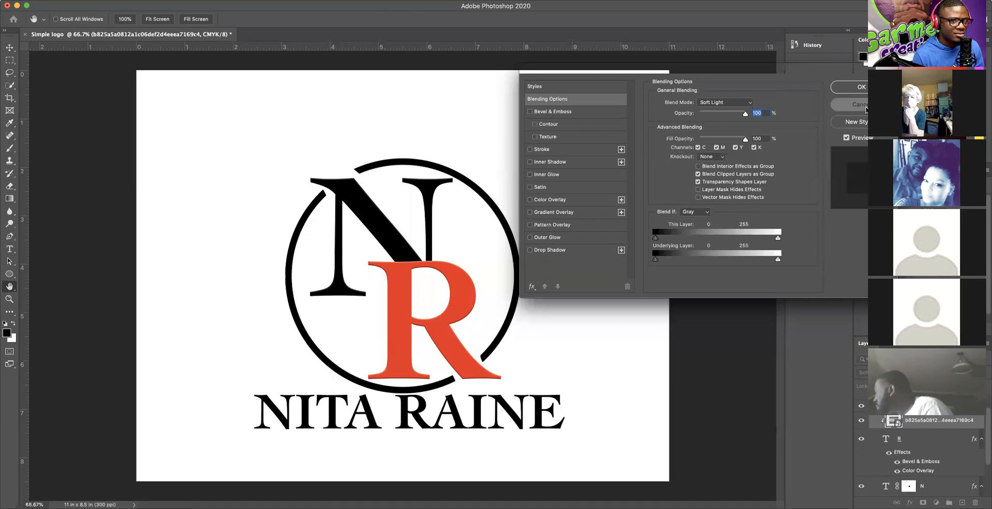
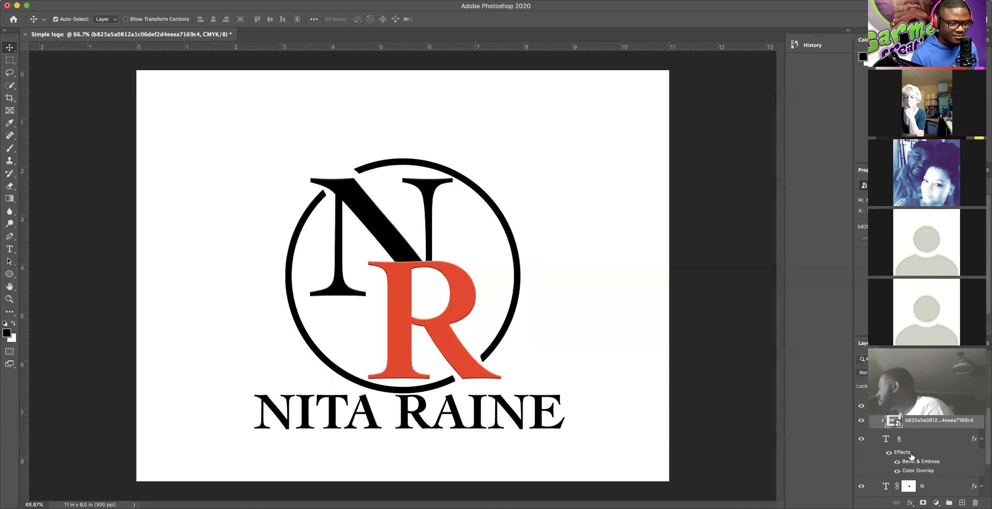
# Step: Check the R layer, the metal texture's clipping and the R's colour overlay, leaving them unchanged
pyautogui.scroll(-2, 910, 456)
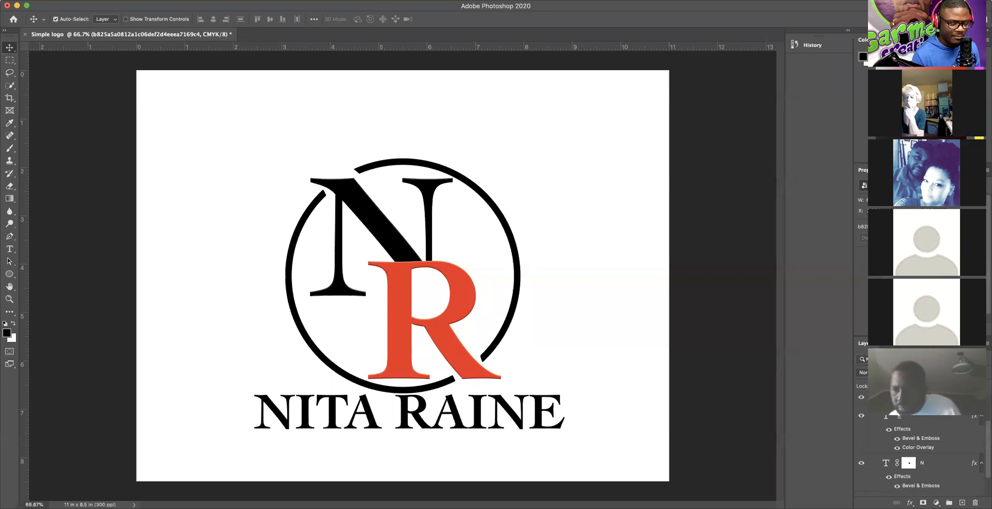
pyautogui.click(861, 416)
pyautogui.click(861, 417)
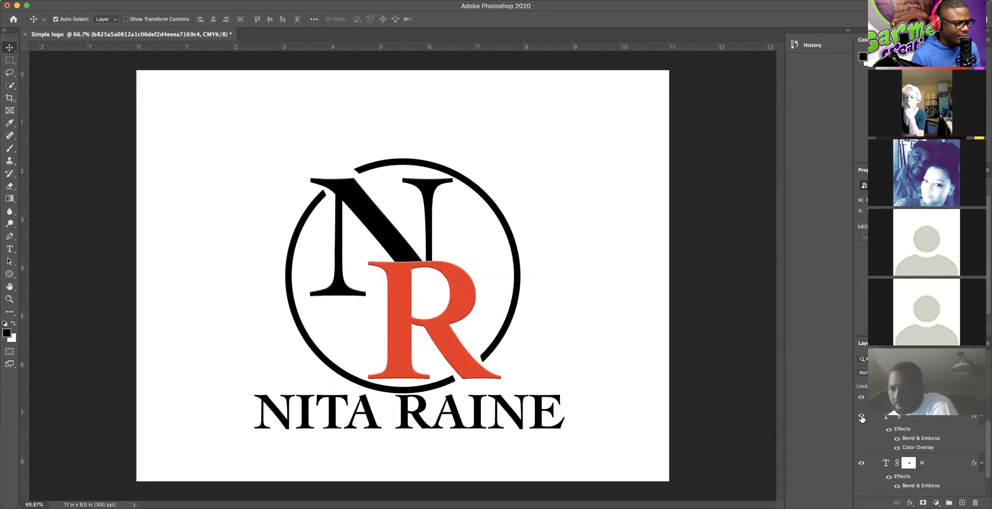
pyautogui.scroll(1, 898, 425)
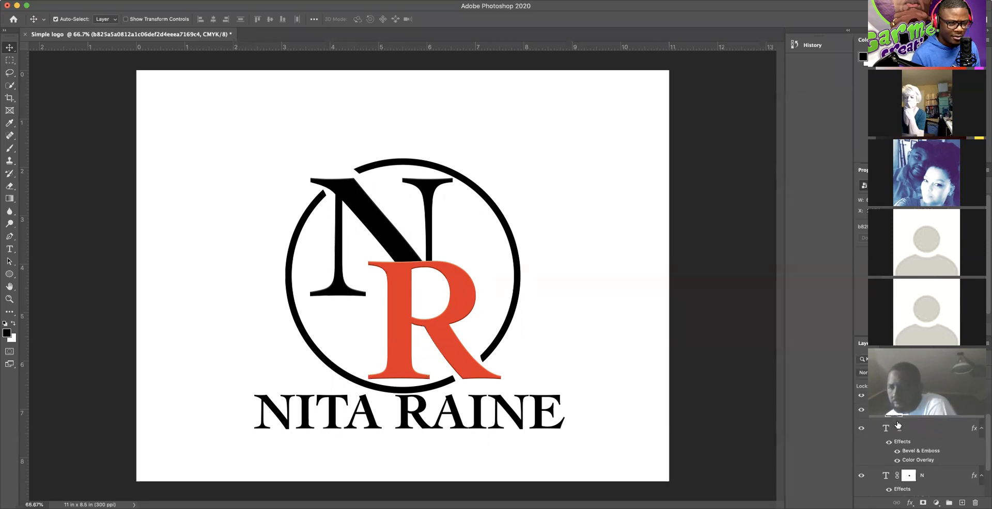
pyautogui.rightClick(923, 413)
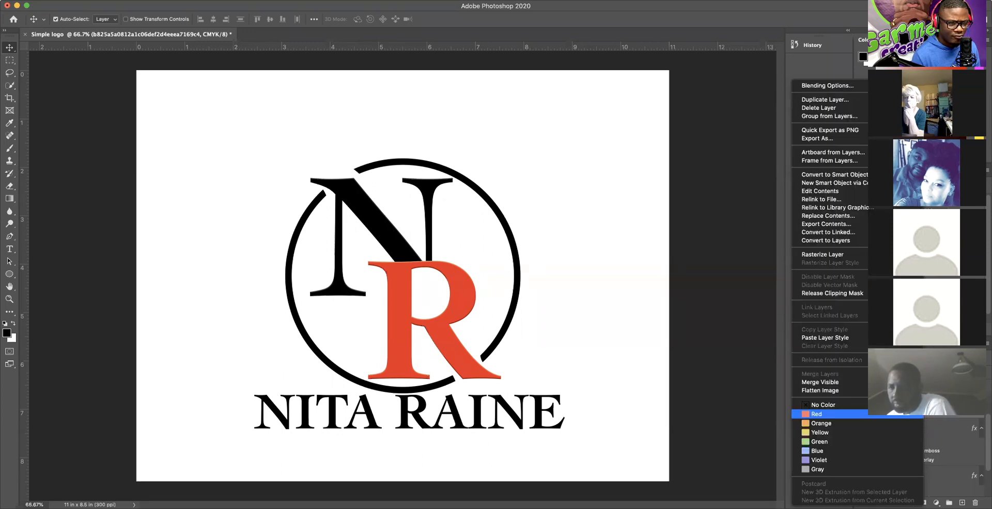
pyautogui.click(837, 294)
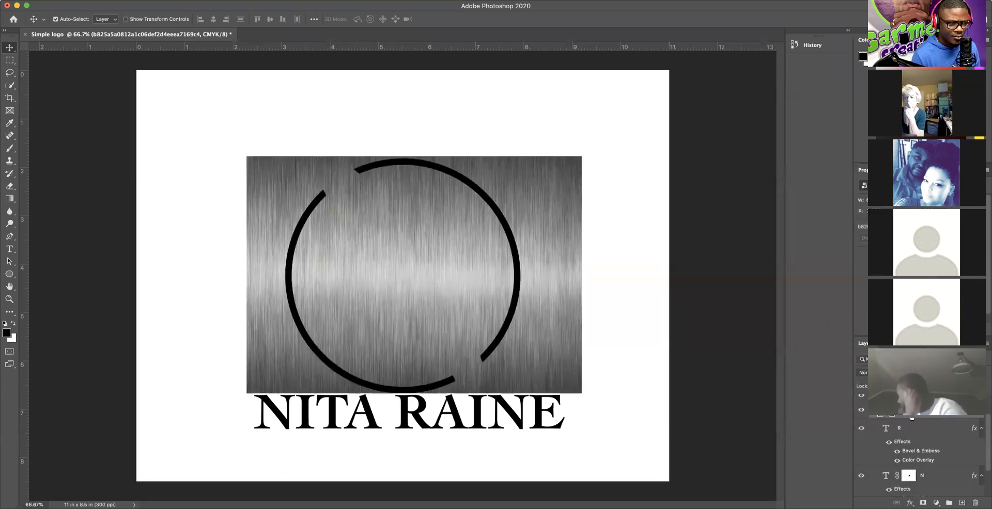
pyautogui.rightClick(910, 416)
pyautogui.click(818, 293)
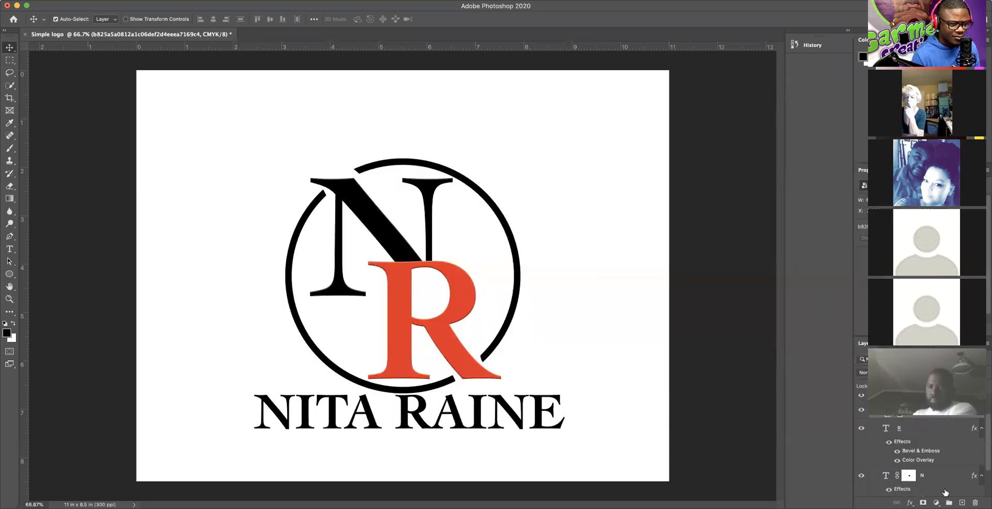
pyautogui.click(912, 461)
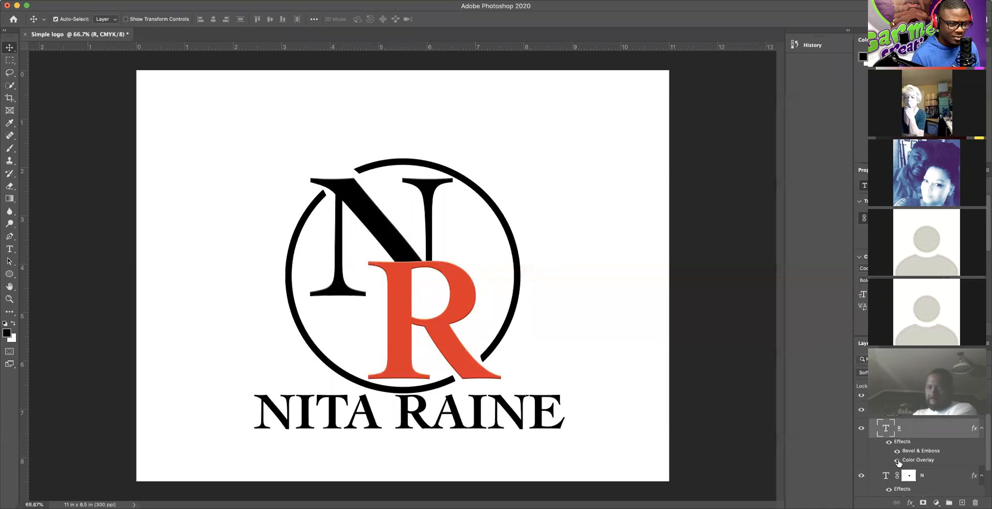
pyautogui.click(897, 460)
pyautogui.click(897, 460)
# Step: Set the R's Color Overlay blend mode to Darken after trying Soft Light
pyautogui.doubleClick(923, 461)
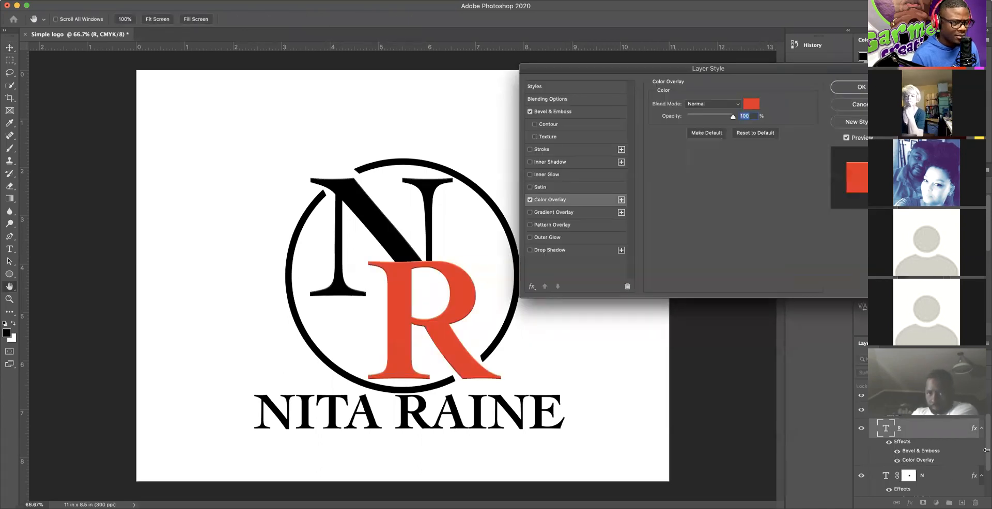
pyautogui.click(737, 104)
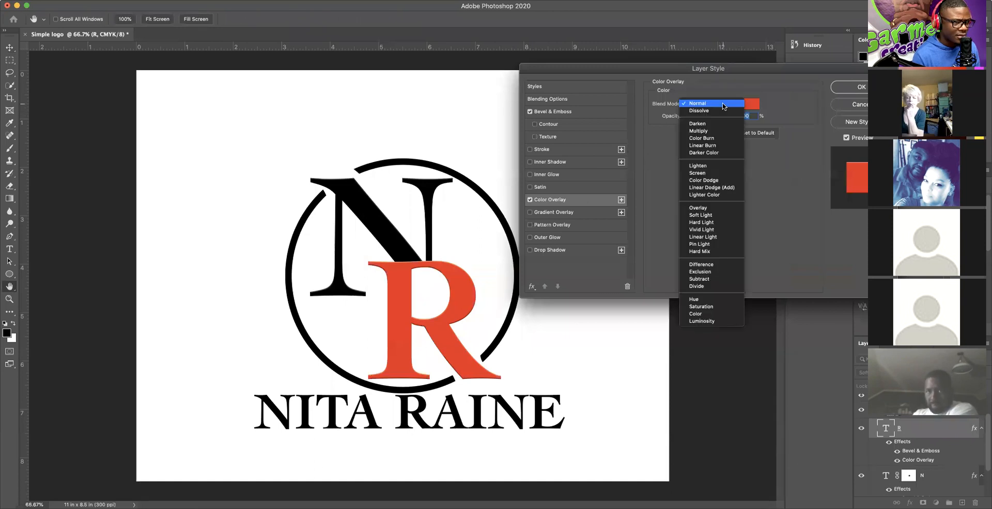
pyautogui.click(709, 215)
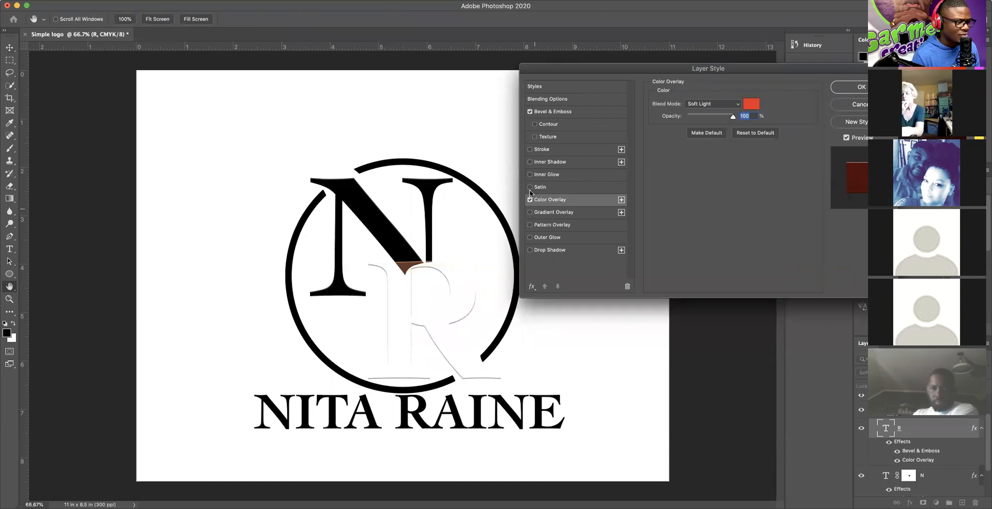
pyautogui.click(529, 112)
pyautogui.click(529, 111)
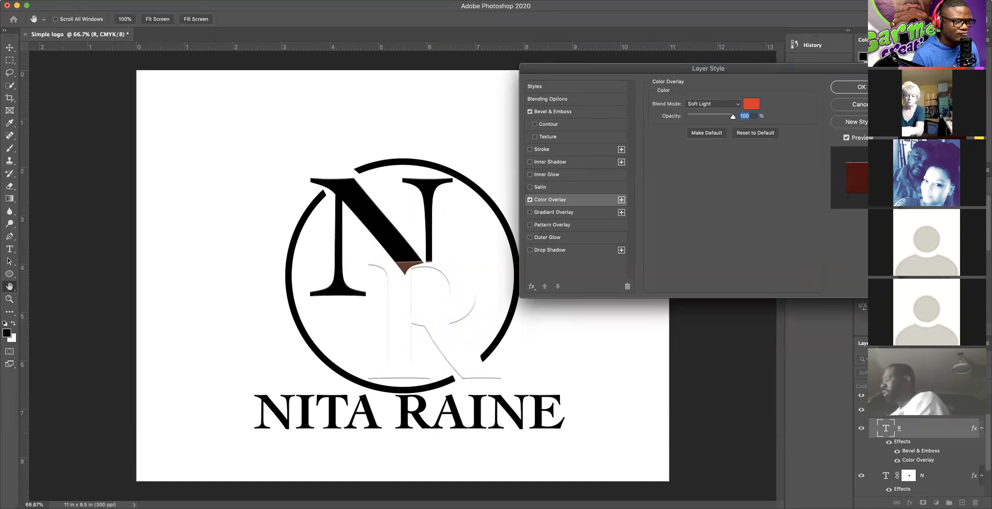
pyautogui.click(716, 105)
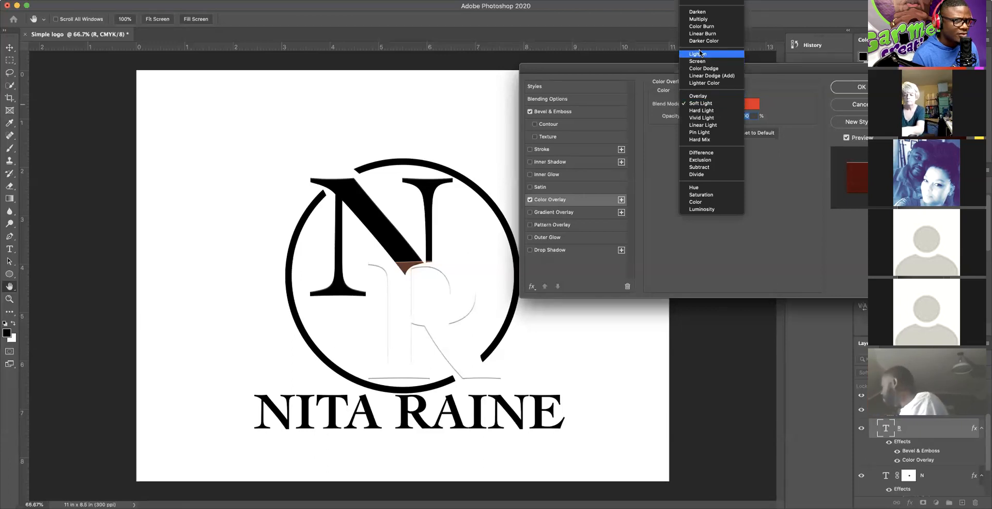
pyautogui.click(699, 13)
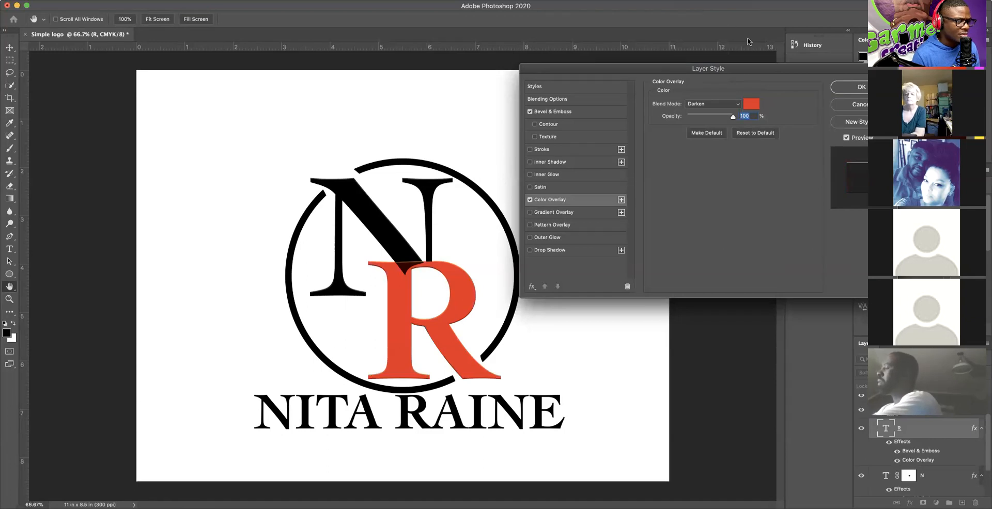
# Step: Try pink, red and black overlay colours, keep the original red, and confirm the layer style
pyautogui.click(751, 104)
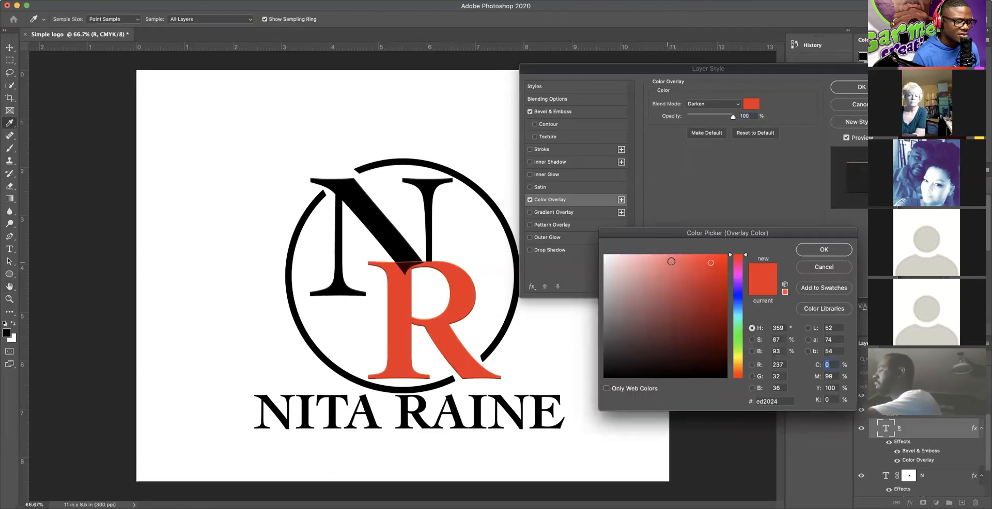
pyautogui.click(653, 262)
pyautogui.moveTo(713, 265); pyautogui.dragTo(726, 256)
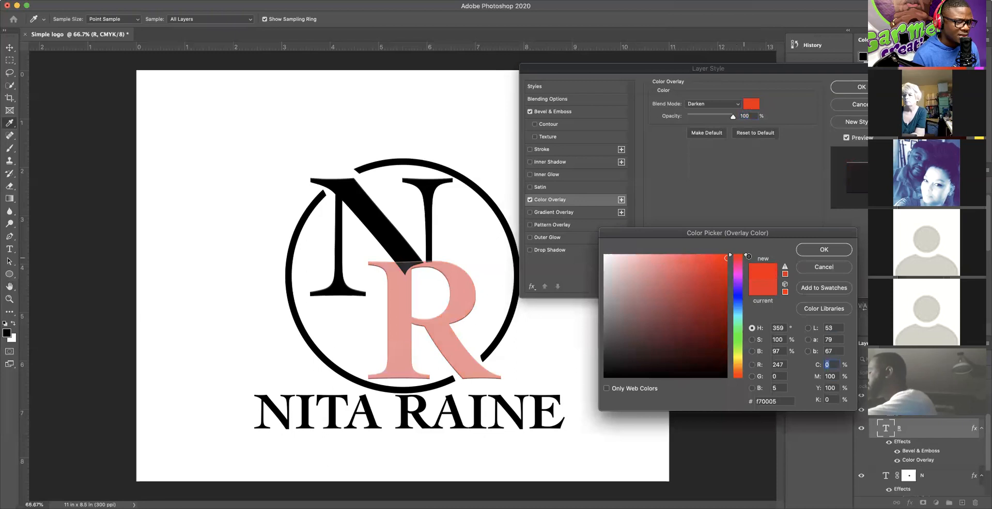
pyautogui.moveTo(619, 344)
pyautogui.mouseDown()
pyautogui.moveTo(599, 384)
pyautogui.moveTo(612, 370)
pyautogui.moveTo(593, 381)
pyautogui.mouseUp()
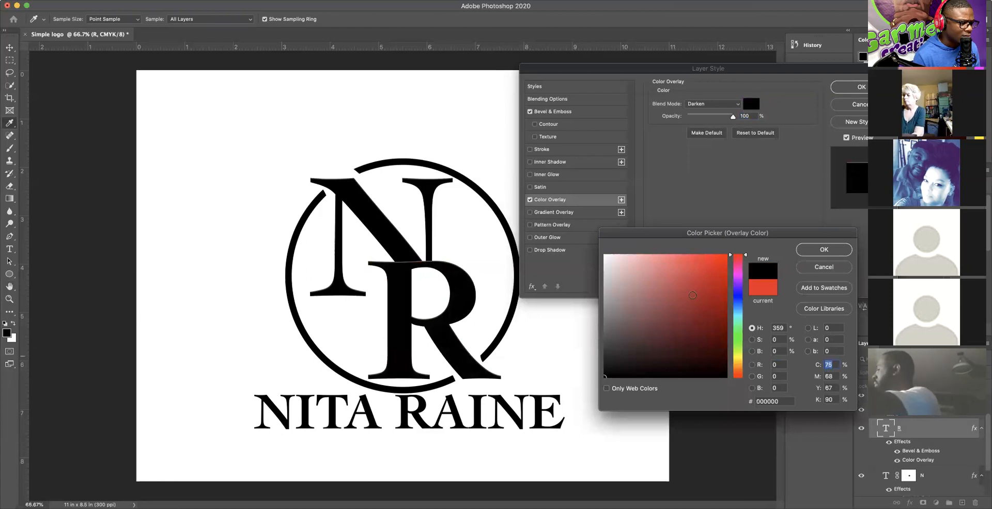
pyautogui.press('Escape')
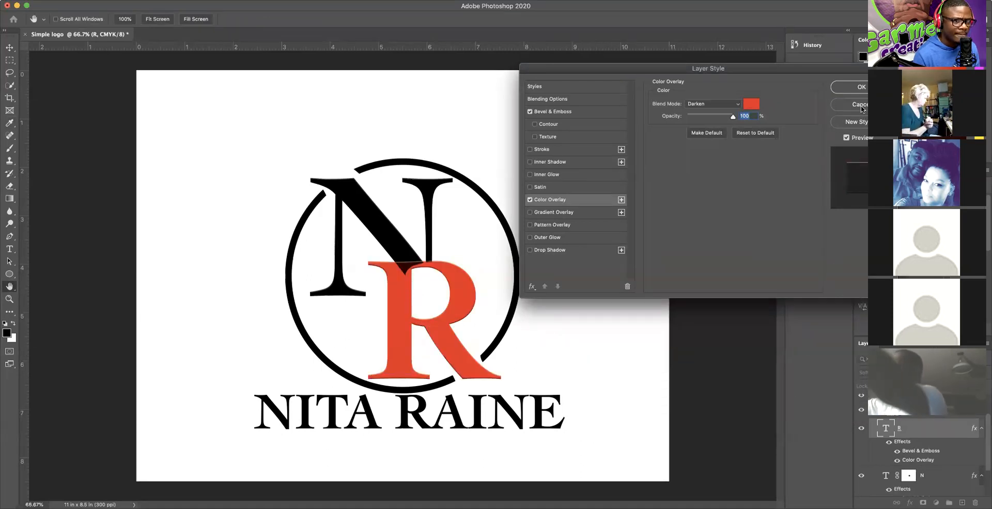
pyautogui.press('Return')
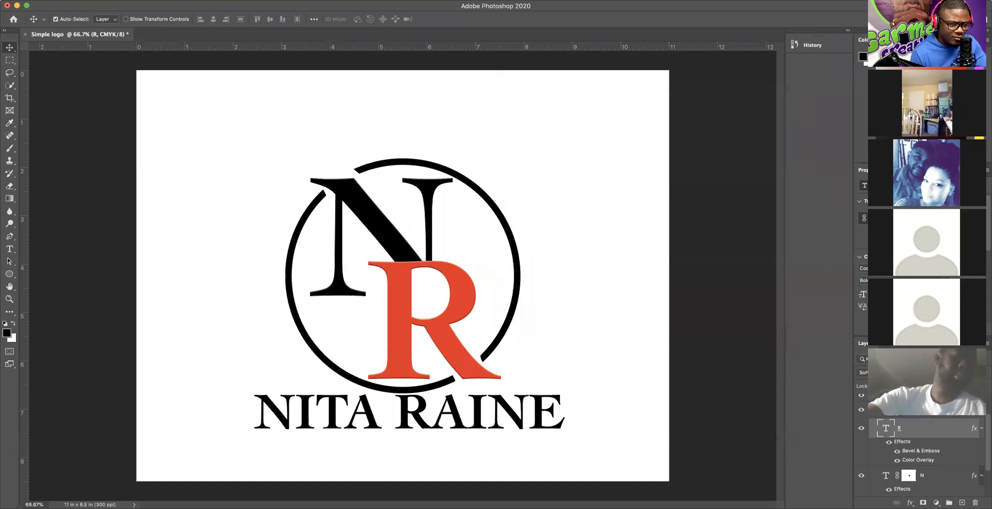
pyautogui.scroll(2, 925, 457)
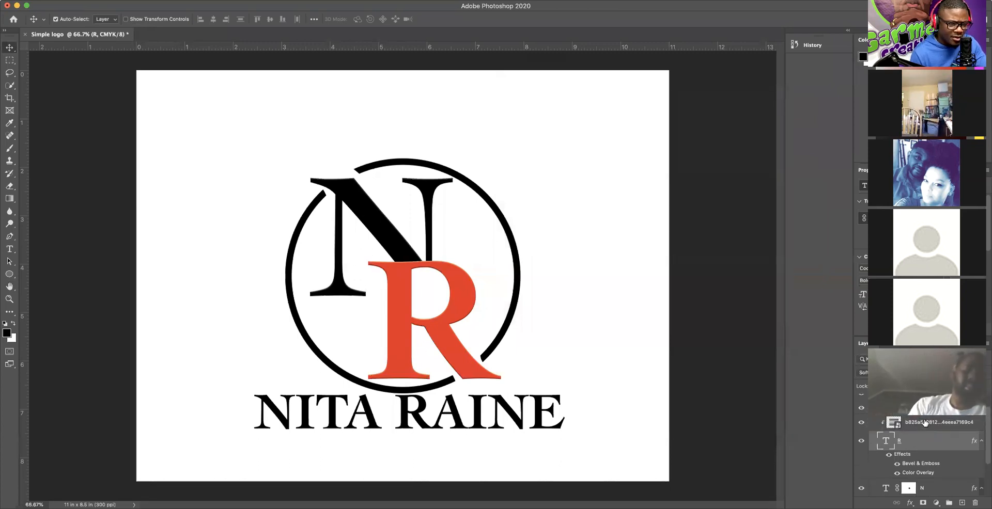
pyautogui.click(874, 424)
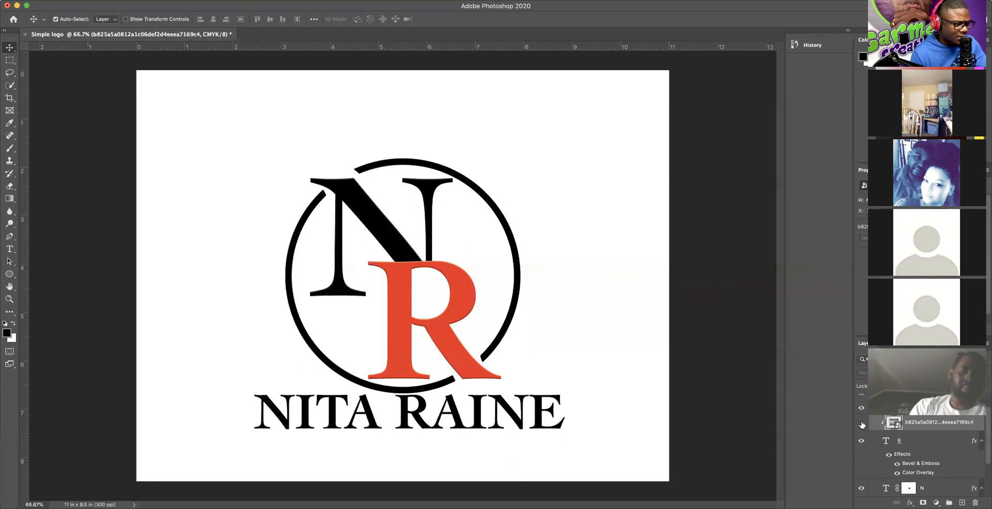
pyautogui.rightClick(924, 425)
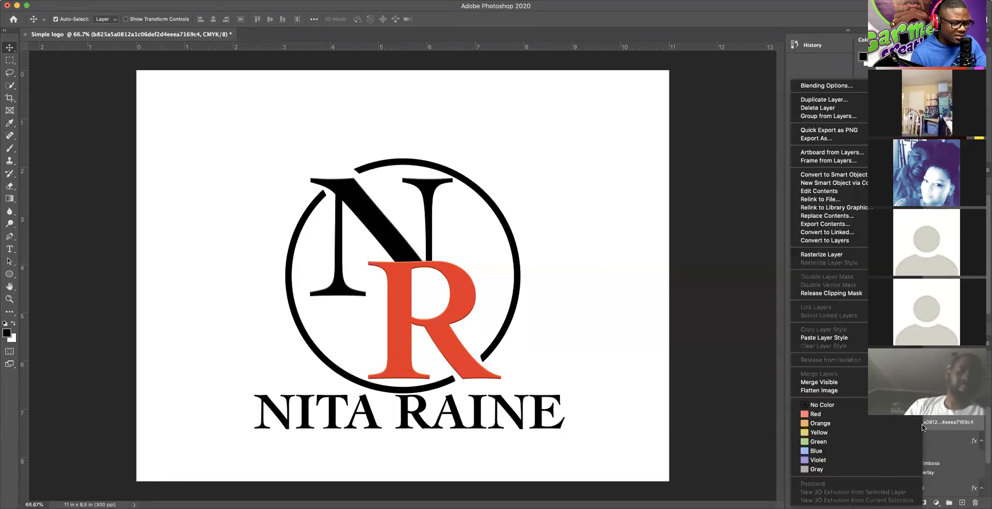
pyautogui.click(953, 426)
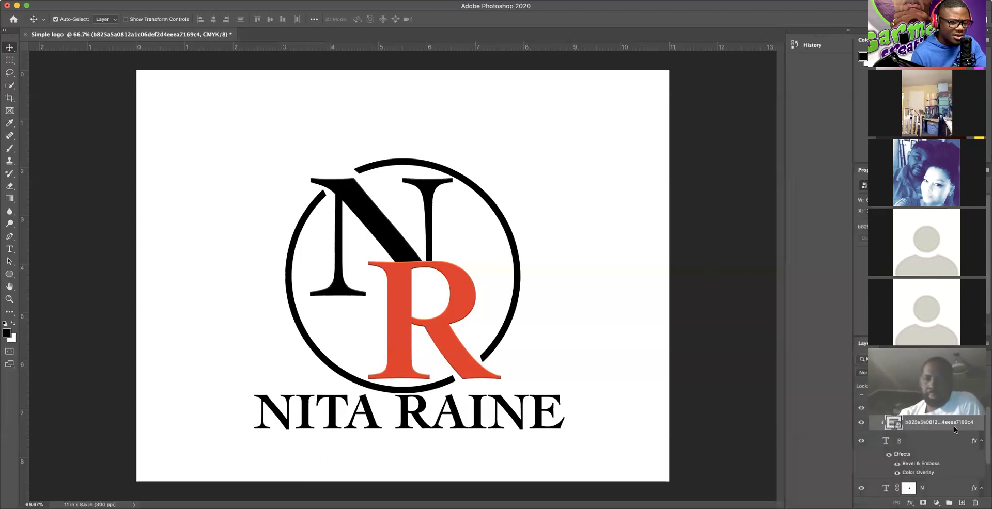
pyautogui.click(912, 442)
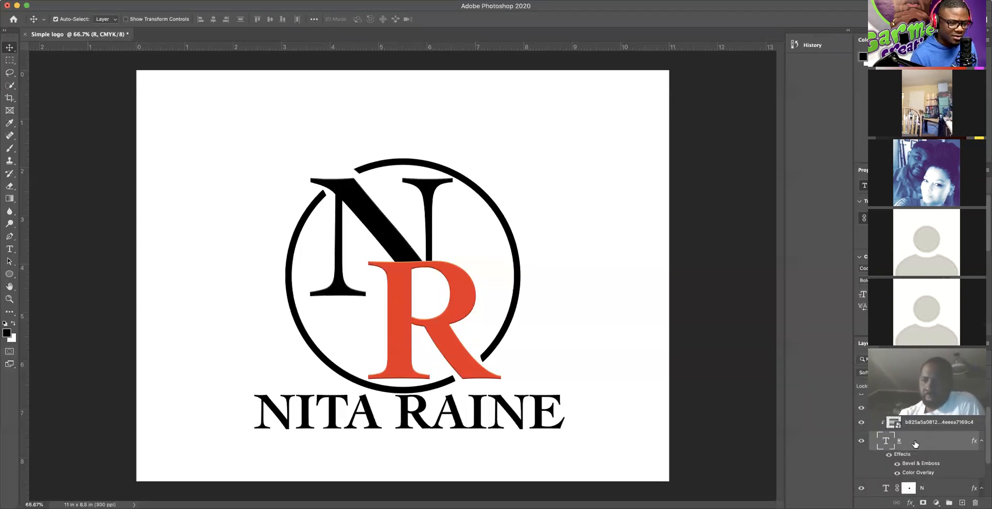
pyautogui.click(888, 457)
pyautogui.click(888, 456)
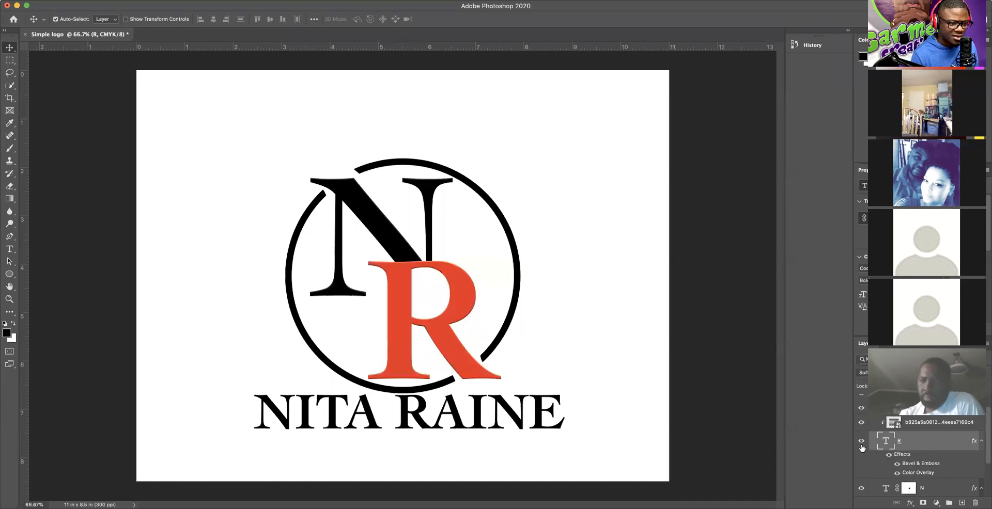
pyautogui.click(922, 425)
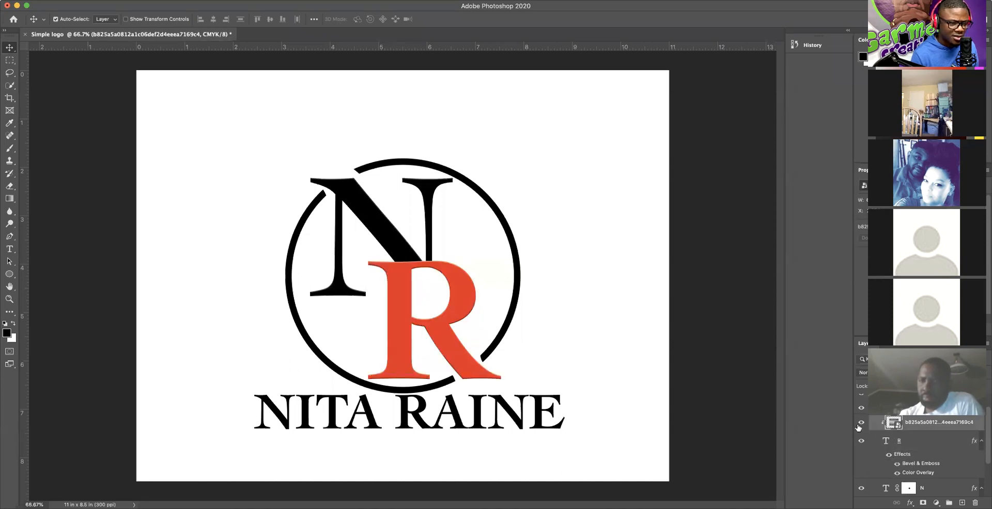
pyautogui.rightClick(931, 424)
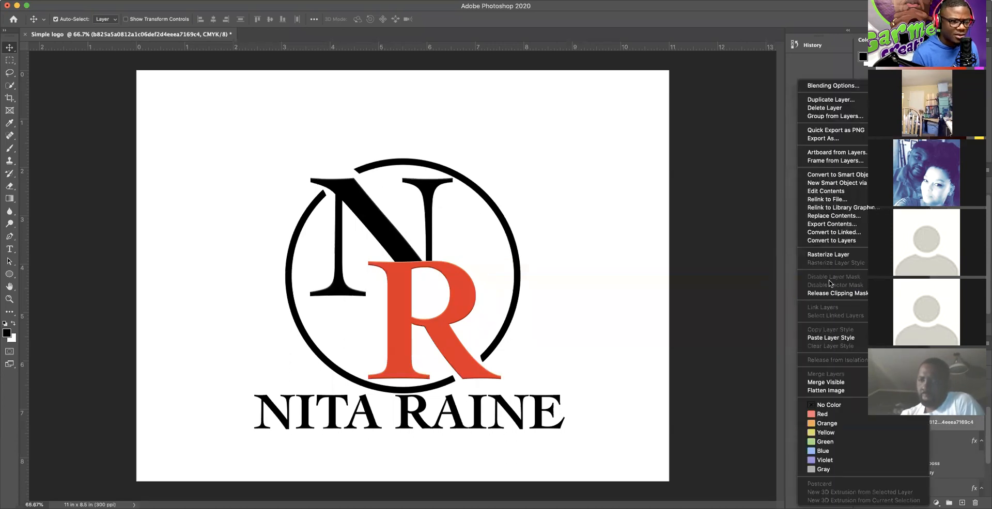
pyautogui.click(834, 293)
pyautogui.click(924, 443)
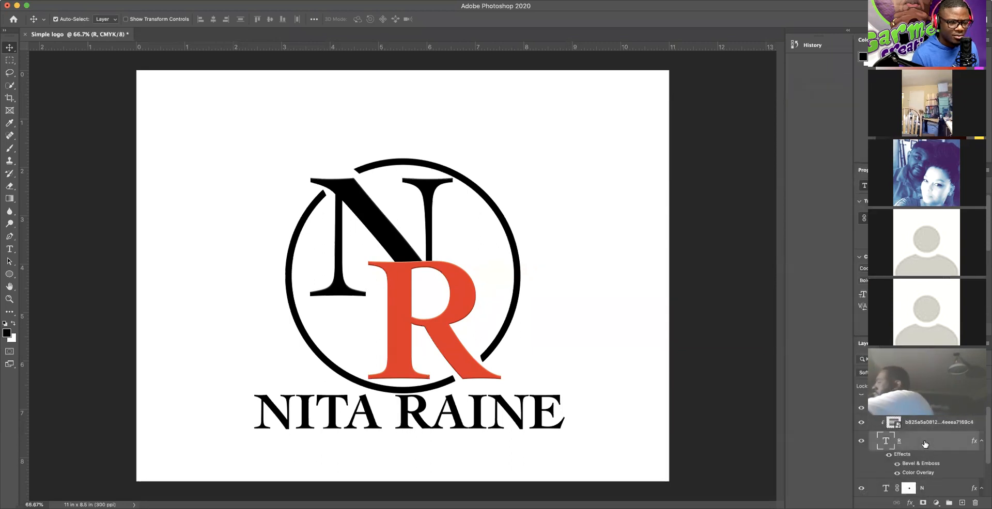
pyautogui.rightClick(924, 444)
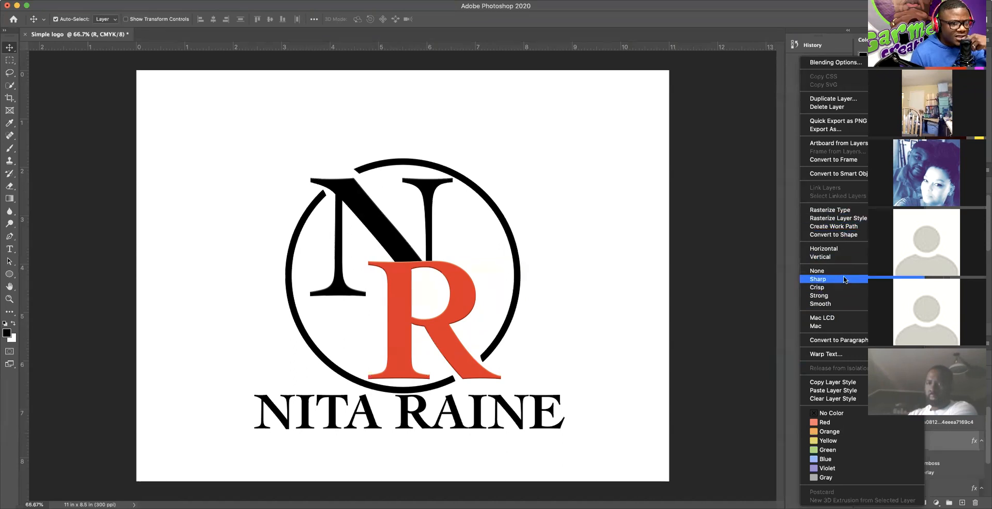
pyautogui.click(789, 318)
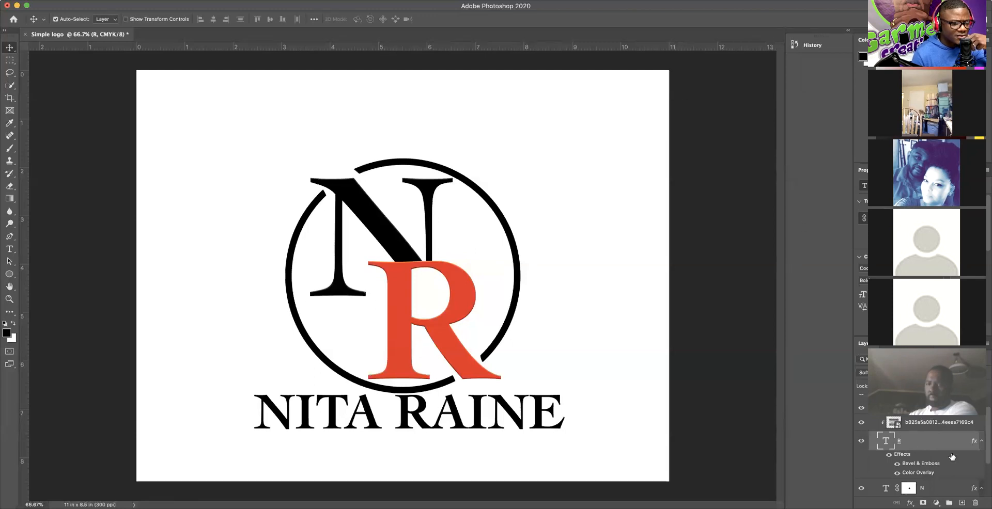
pyautogui.scroll(-4, 937, 440)
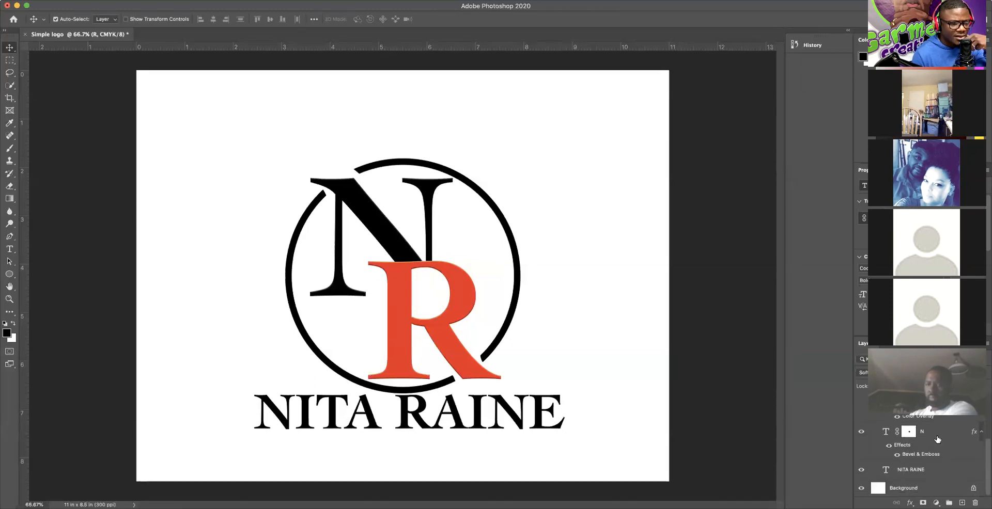
pyautogui.scroll(3, 937, 440)
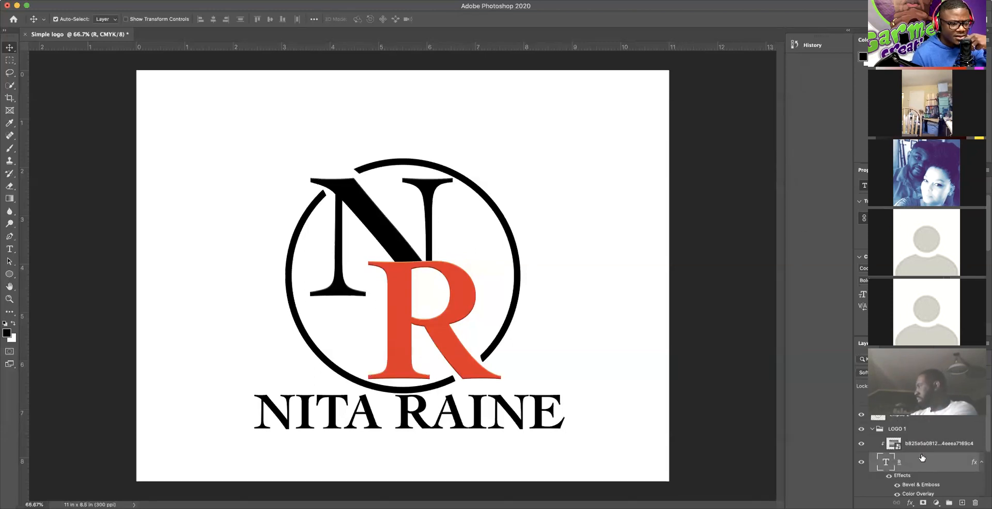
# Step: Move the brushed-metal layer above the ring and clip it to the ring
pyautogui.click(925, 446)
pyautogui.moveTo(925, 448); pyautogui.dragTo(924, 408)
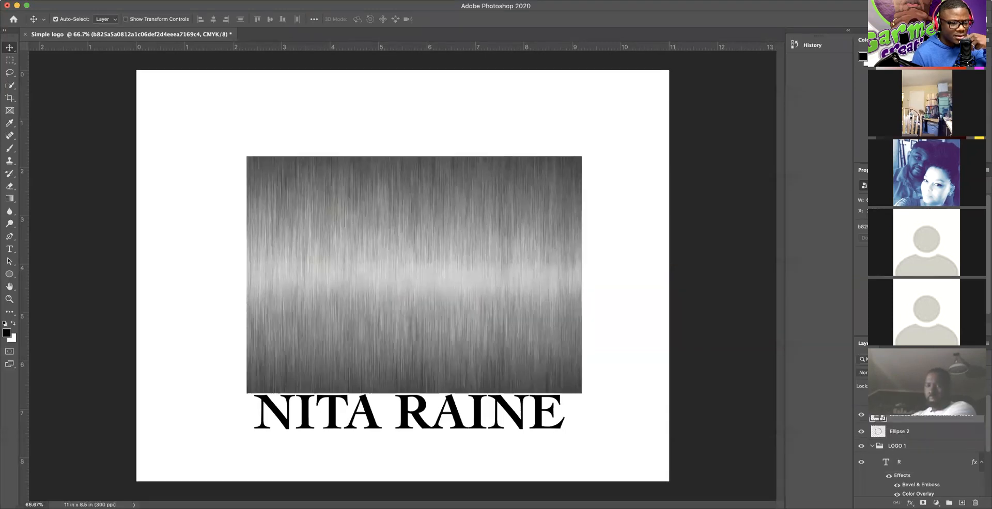
pyautogui.rightClick(910, 420)
pyautogui.click(821, 294)
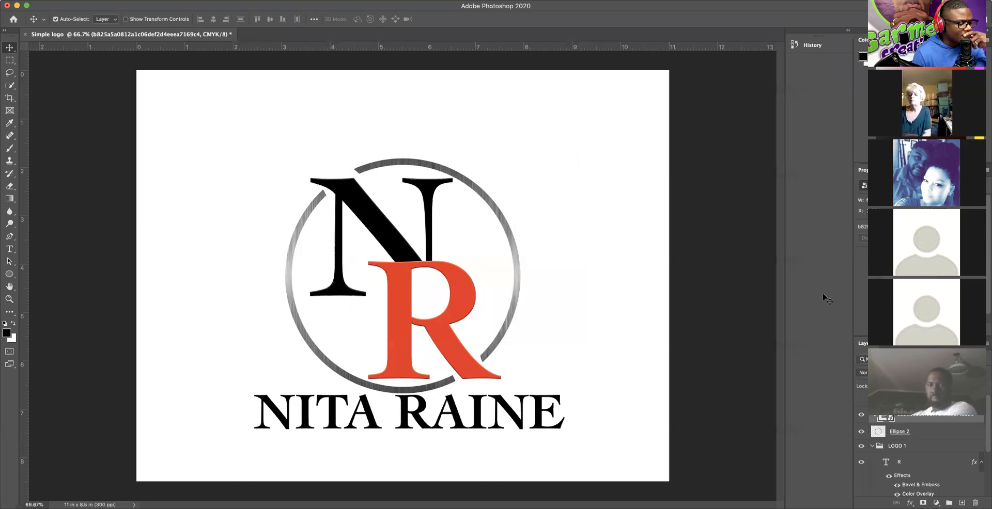
# Step: Convert the R text layer to a smart object
pyautogui.click(907, 460)
pyautogui.rightClick(907, 460)
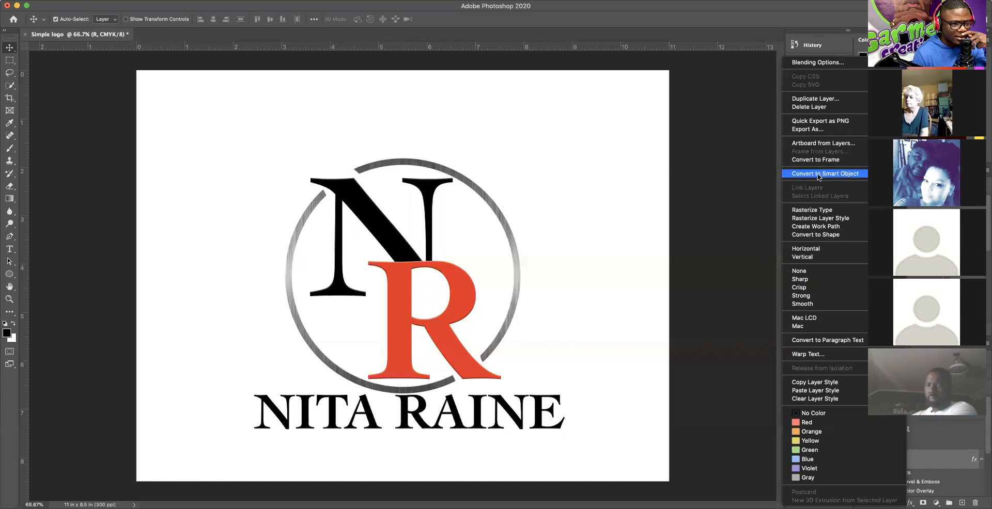
pyautogui.click(820, 212)
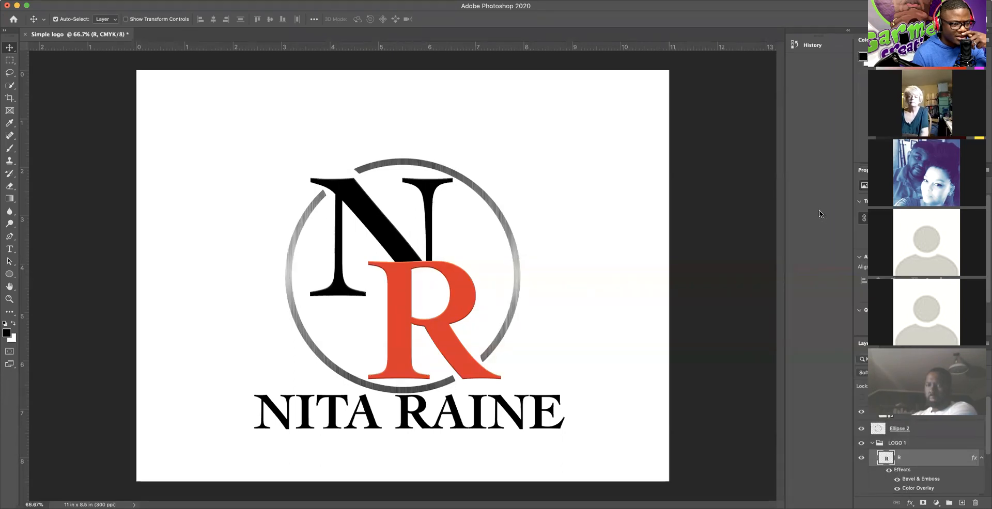
# Step: Move the metal texture into LOGO 1 above R and clip it to the R
pyautogui.moveTo(886, 413); pyautogui.dragTo(915, 460)
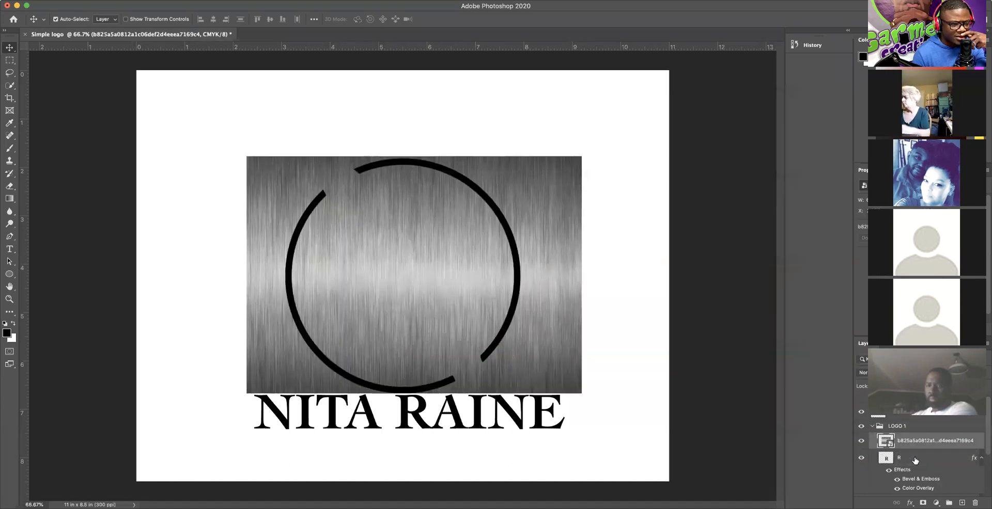
pyautogui.rightClick(916, 445)
pyautogui.click(825, 293)
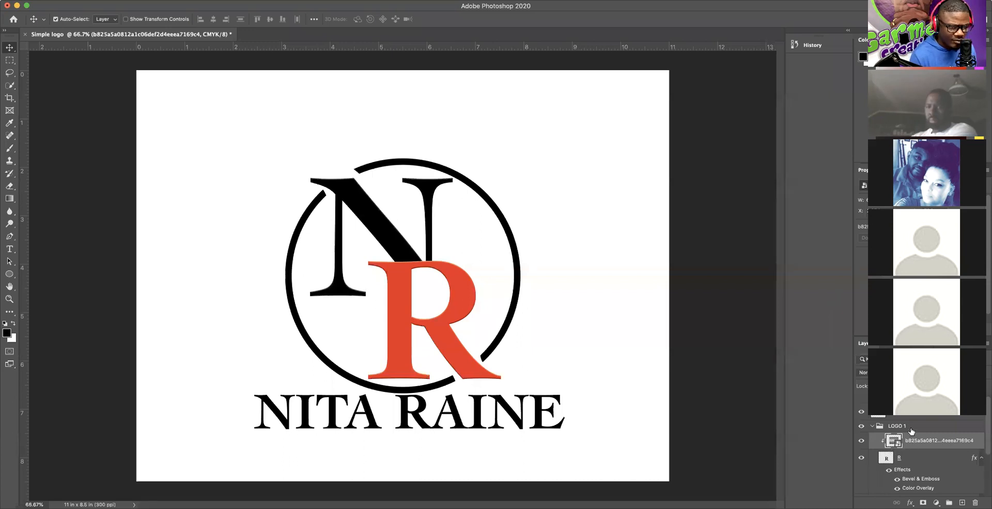
pyautogui.click(888, 471)
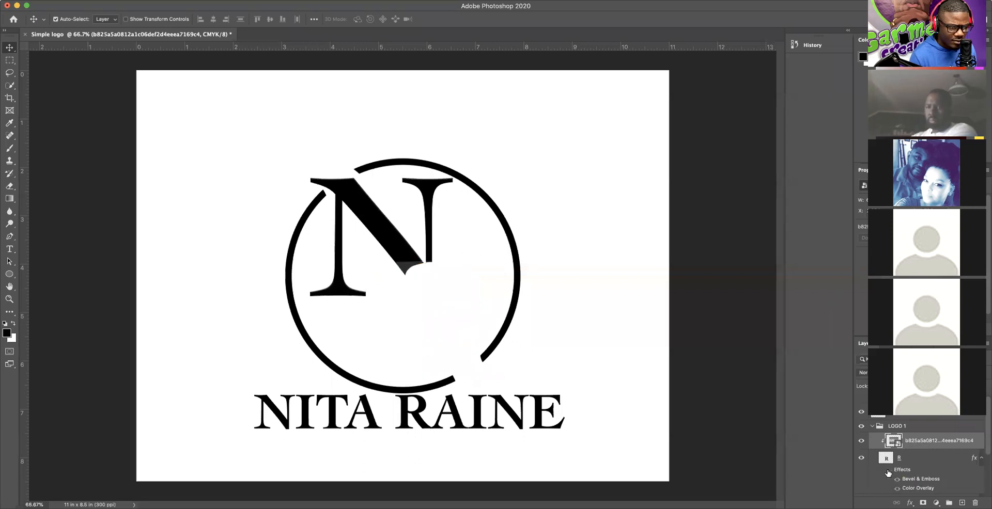
pyautogui.click(888, 471)
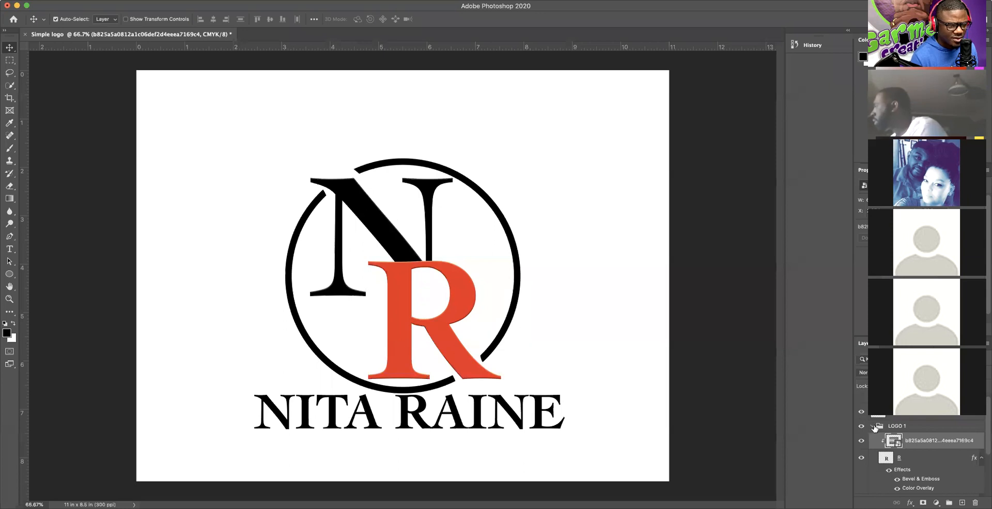
# Step: Release the metal texture's clipping mask, then reapply it to the R letter
pyautogui.rightClick(918, 443)
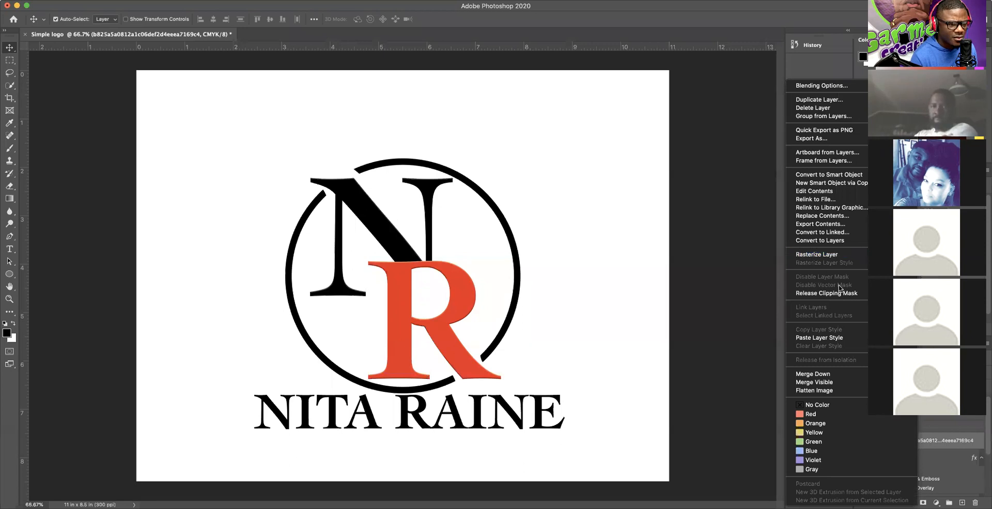
pyautogui.click(822, 293)
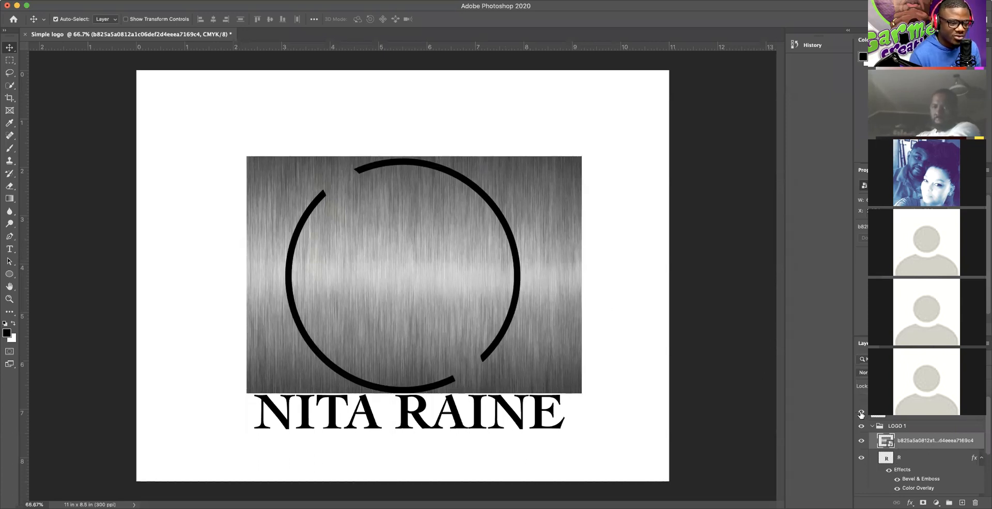
pyautogui.rightClick(939, 439)
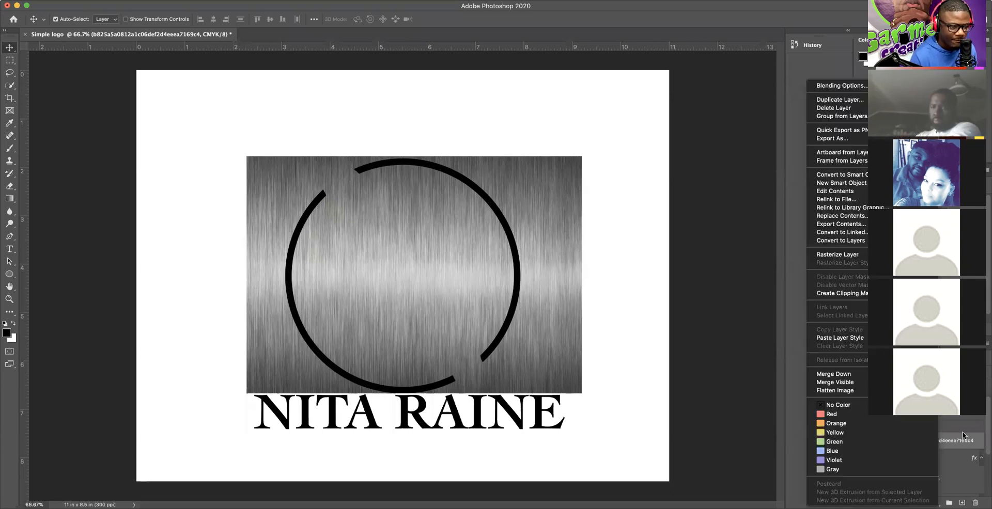
pyautogui.click(963, 436)
pyautogui.click(909, 459)
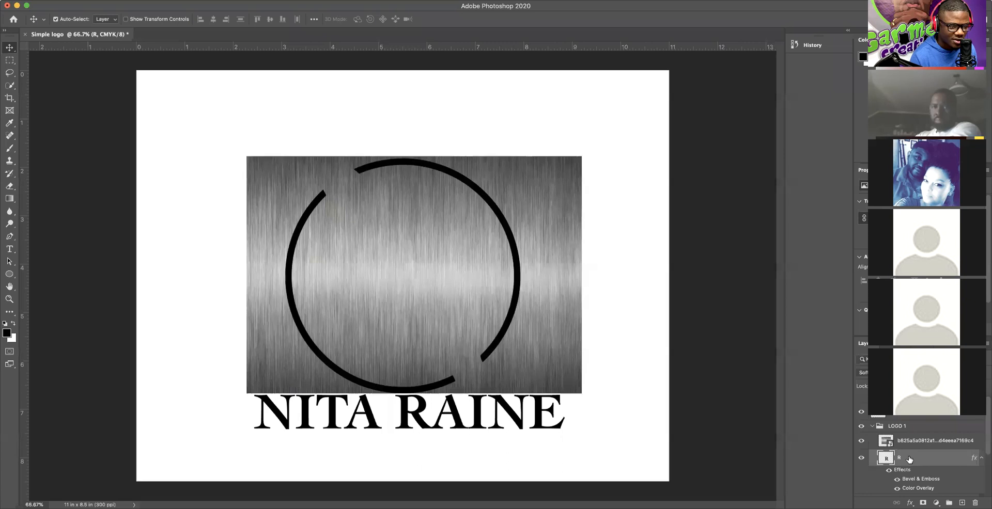
pyautogui.rightClick(909, 459)
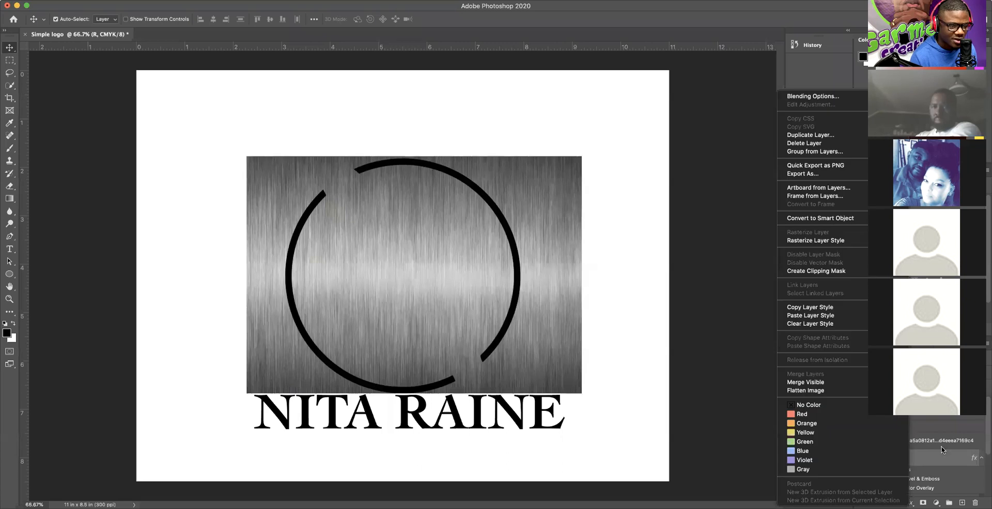
pyautogui.click(811, 272)
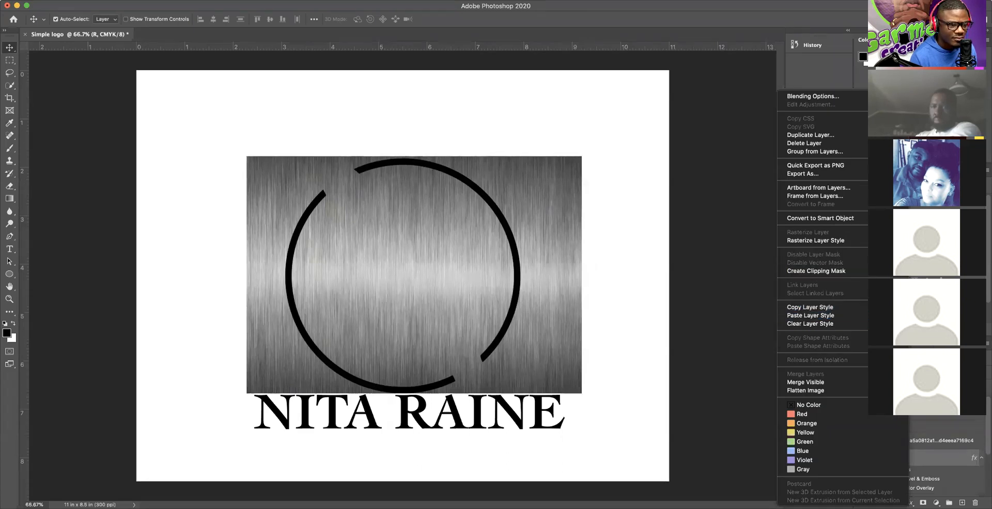
pyautogui.click(932, 442)
pyautogui.rightClick(933, 442)
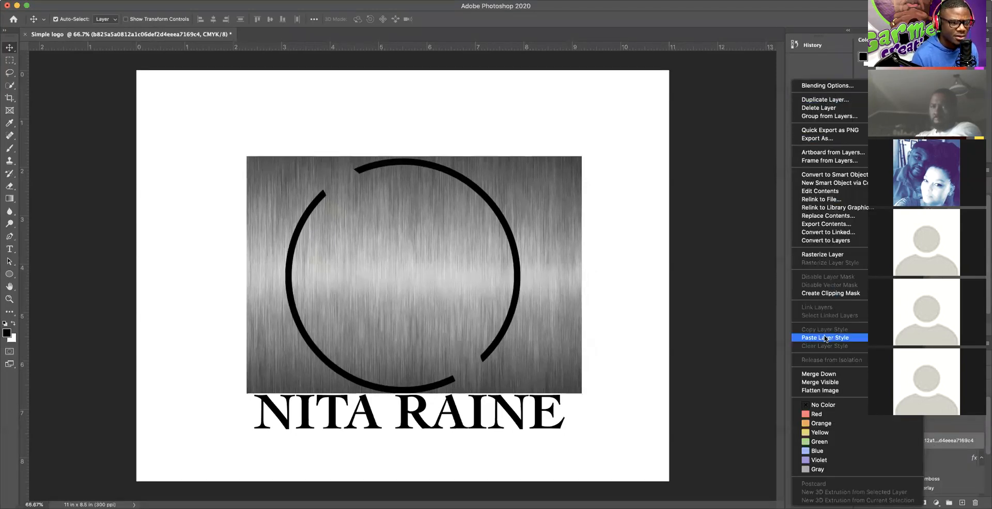
pyautogui.click(823, 293)
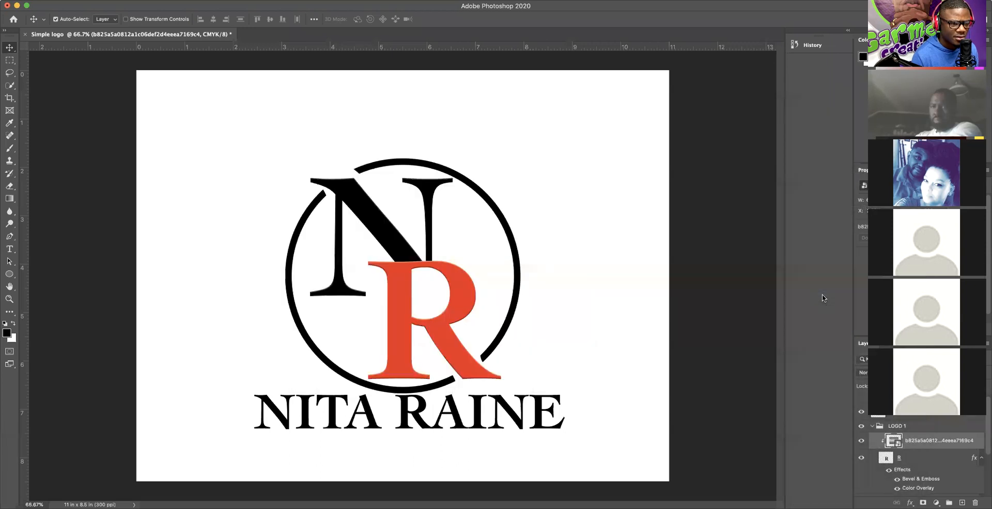
pyautogui.scroll(-2, 939, 430)
pyautogui.scroll(-1, 939, 430)
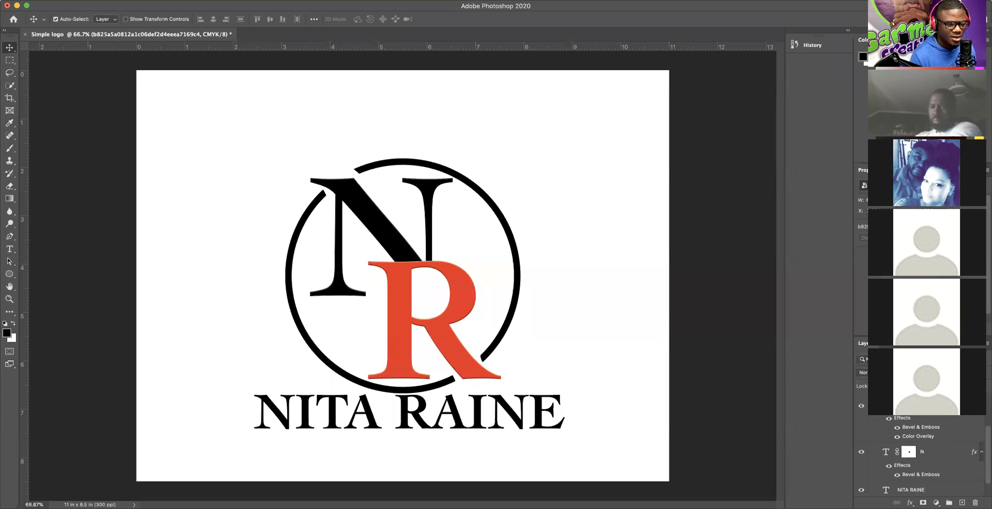
pyautogui.click(917, 490)
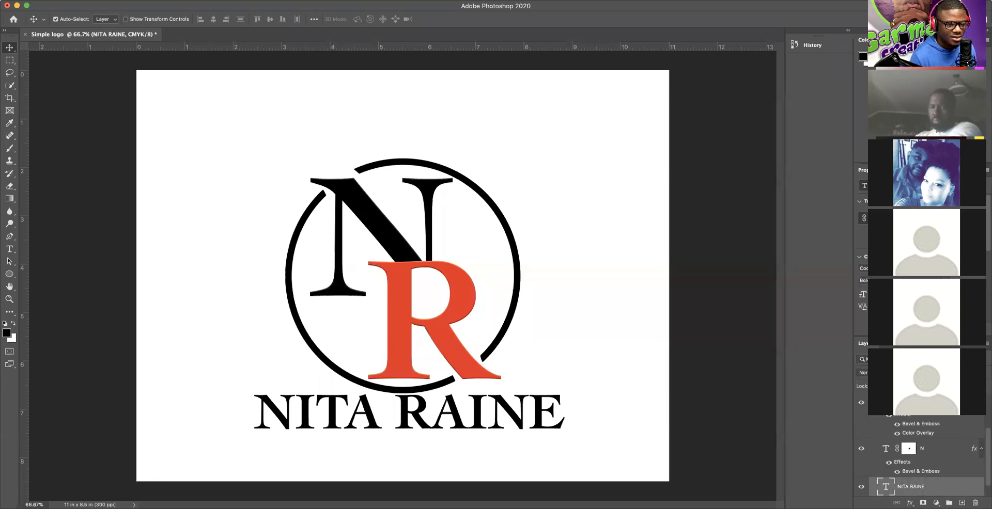
pyautogui.click(75, 0)
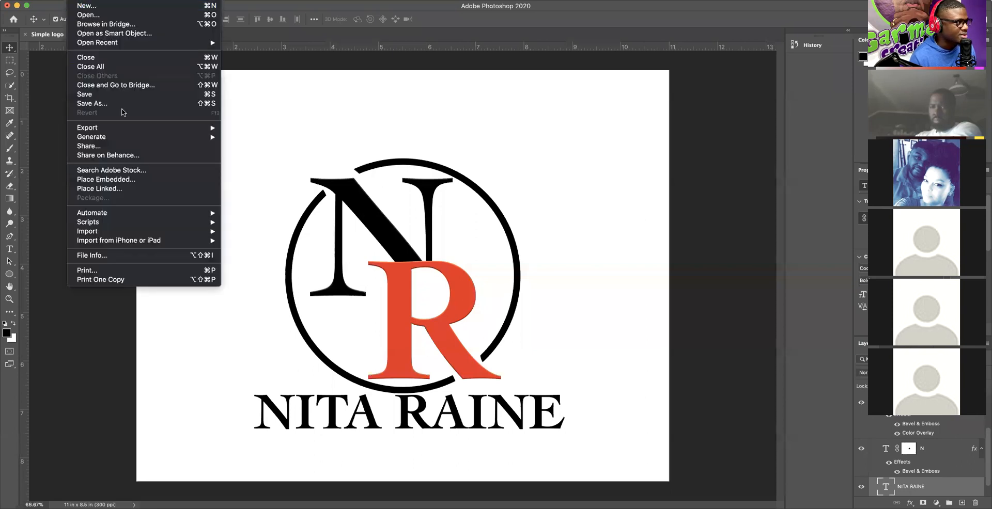
pyautogui.click(106, 179)
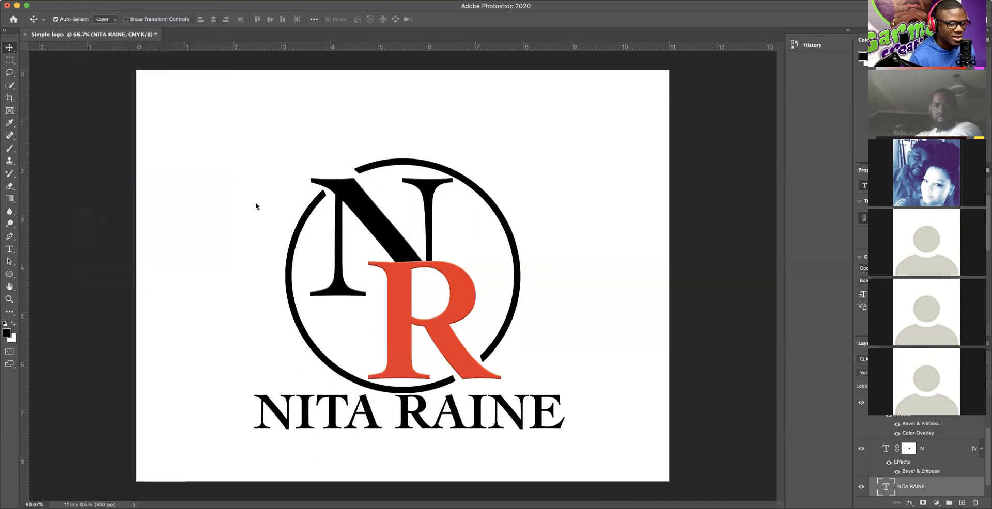
pyautogui.scroll(-3, 248, 298)
pyautogui.click(247, 299)
pyautogui.click(487, 410)
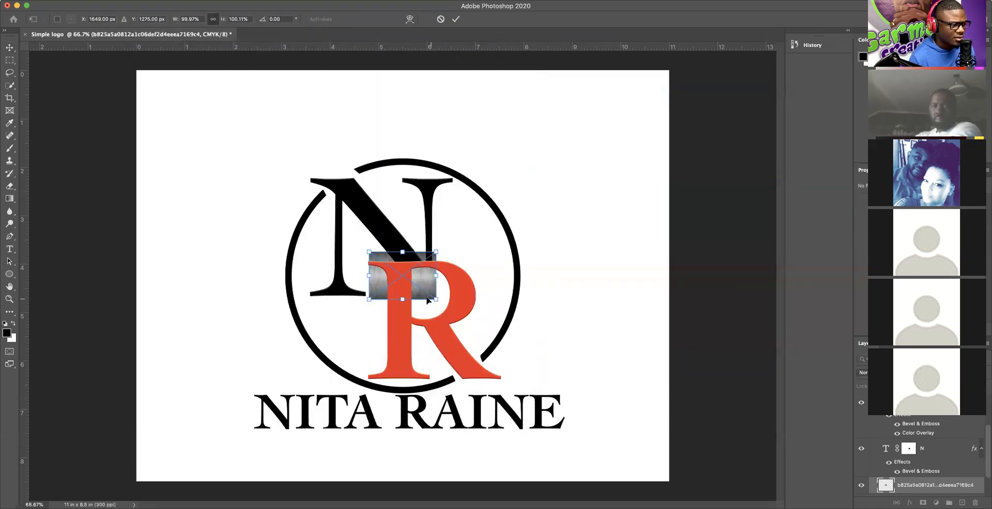
pyautogui.moveTo(427, 282); pyautogui.dragTo(587, 447)
pyautogui.moveTo(379, 419); pyautogui.dragTo(239, 413)
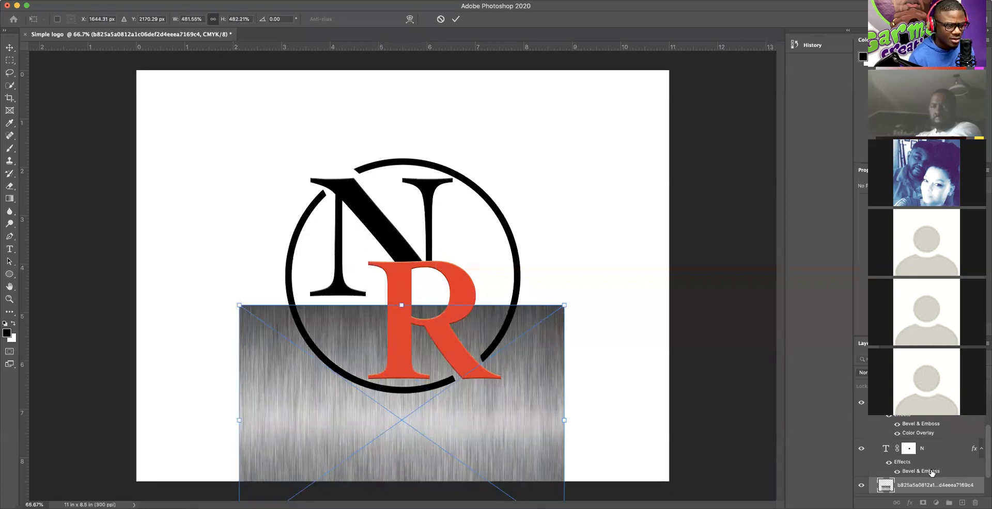
pyautogui.scroll(-3, 924, 467)
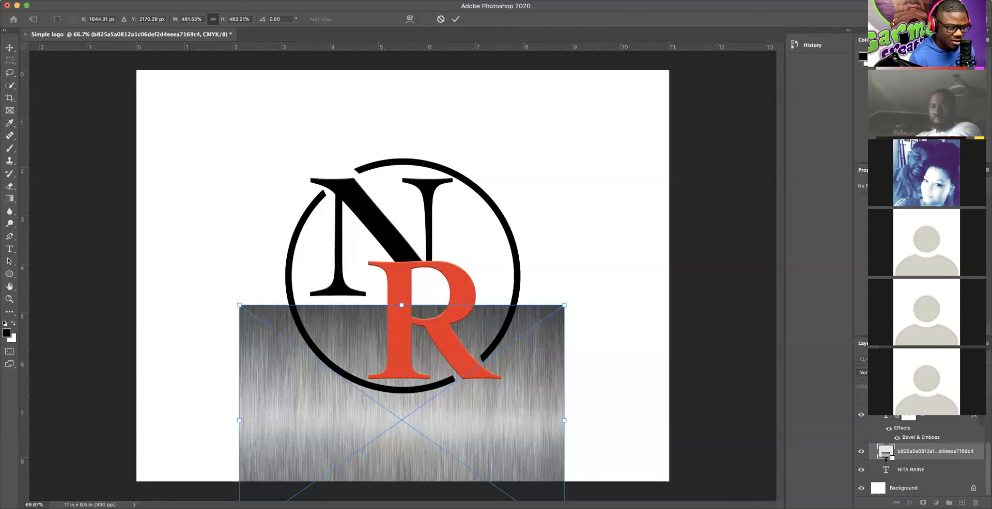
pyautogui.keyDown('alt'); pyautogui.click(887, 458); pyautogui.keyUp('alt')
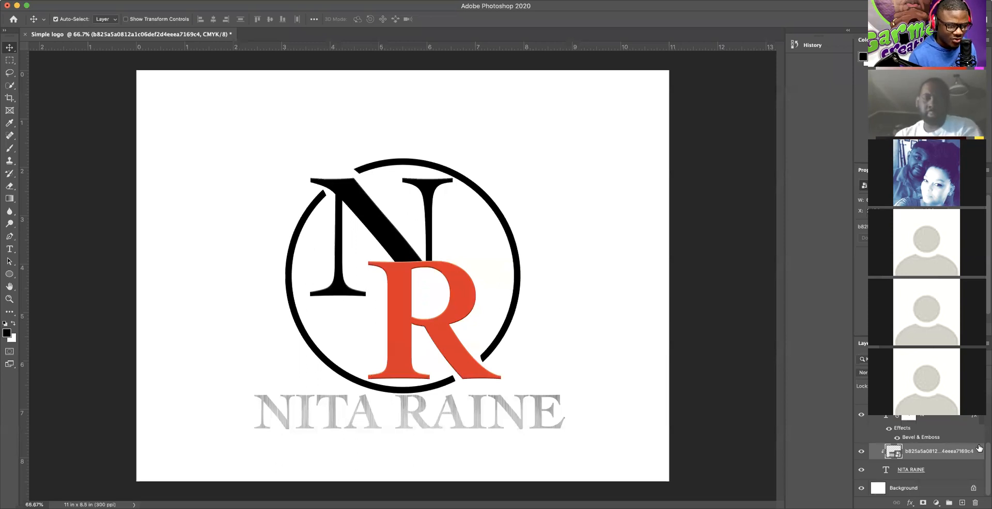
# Step: Move the metal texture higher in the stack and clip it to the layer beneath
pyautogui.moveTo(930, 454); pyautogui.dragTo(928, 422)
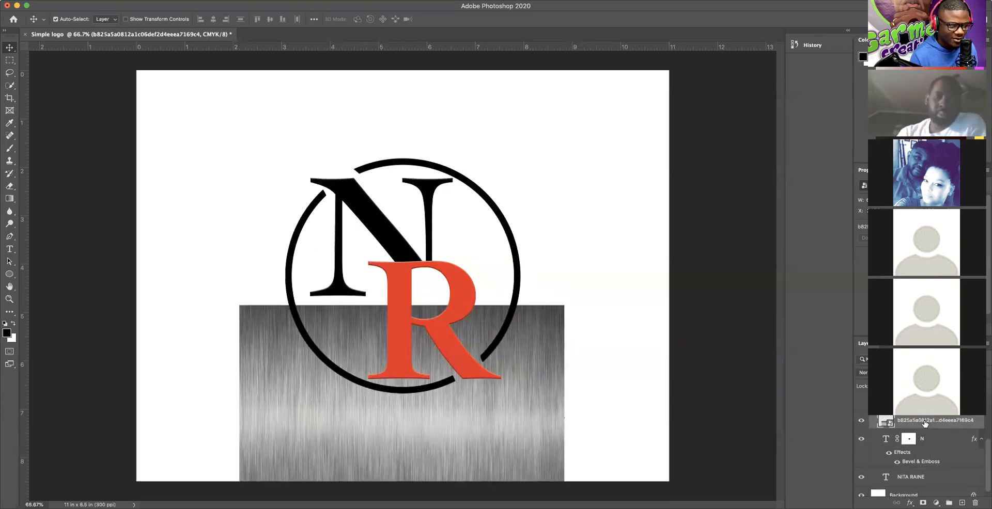
pyautogui.rightClick(929, 425)
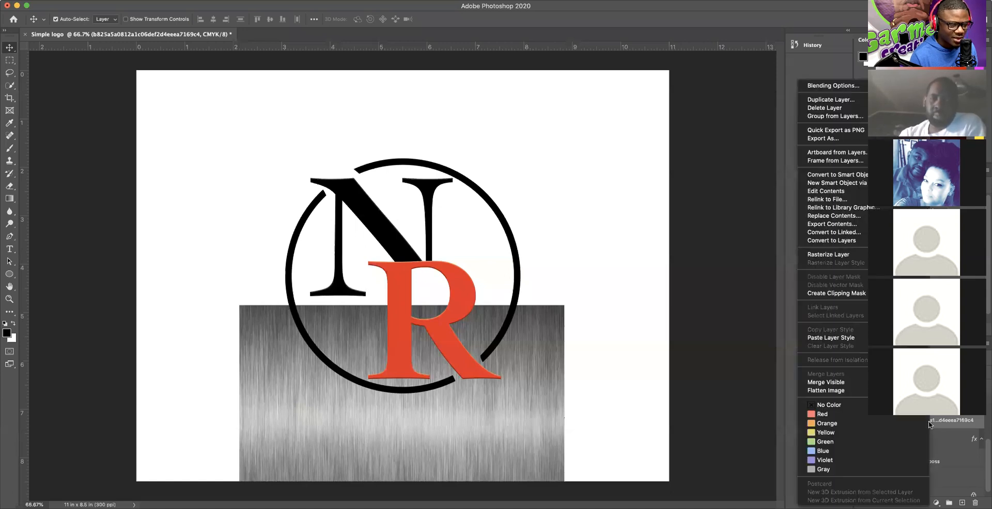
pyautogui.rightClick(963, 419)
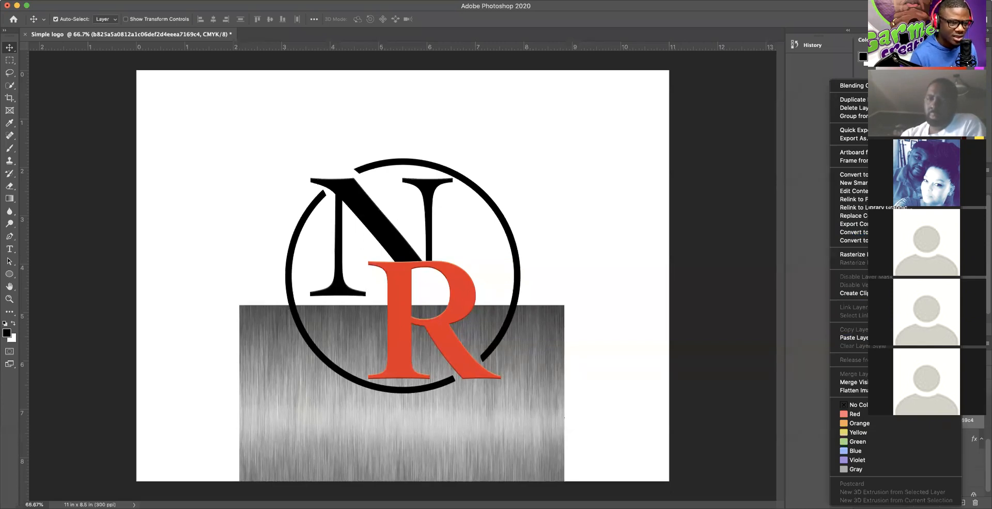
pyautogui.click(853, 293)
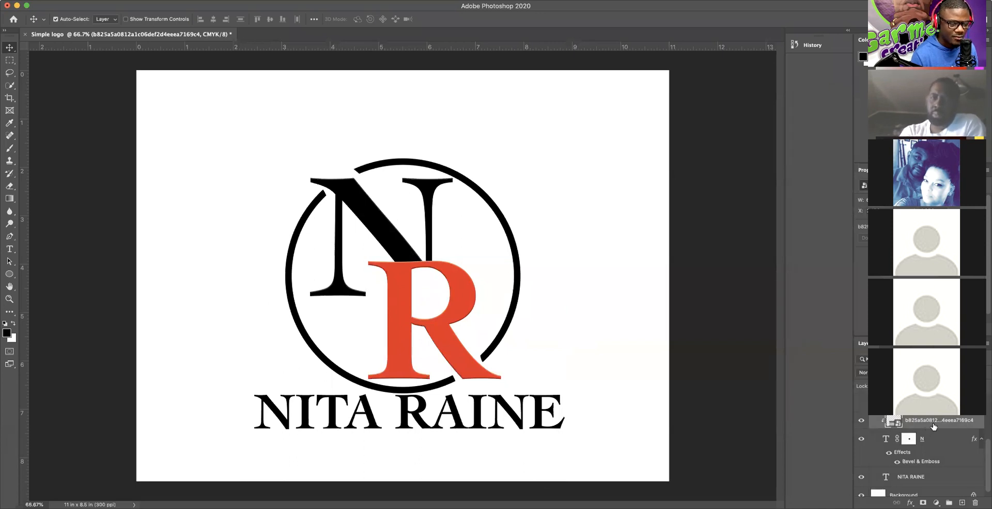
pyautogui.scroll(3, 933, 426)
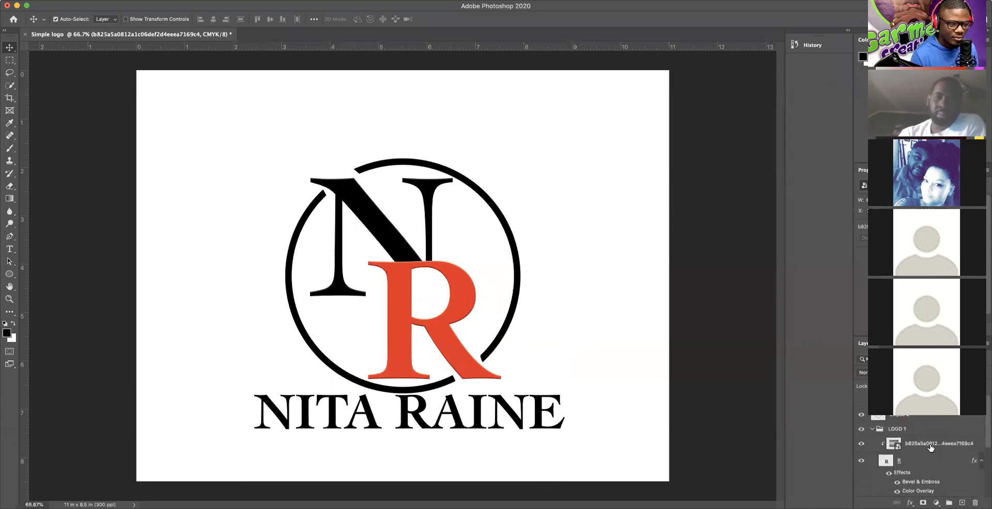
pyautogui.scroll(-2, 931, 448)
pyautogui.scroll(2, 930, 448)
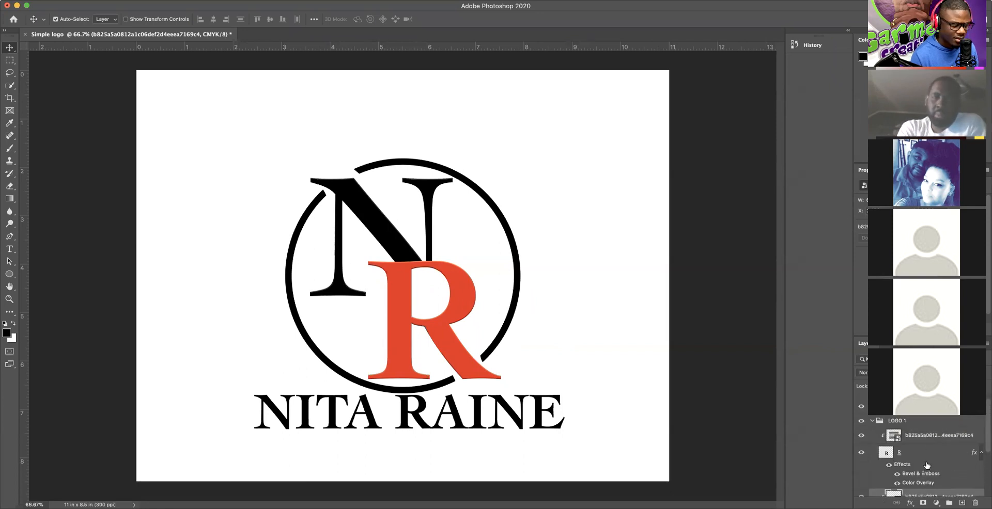
# Step: Release the texture's clip with Alt+Cmd+G and move it above the LOGO 1 group
pyautogui.press('alt+super+g')
pyautogui.press('alt+super+g')
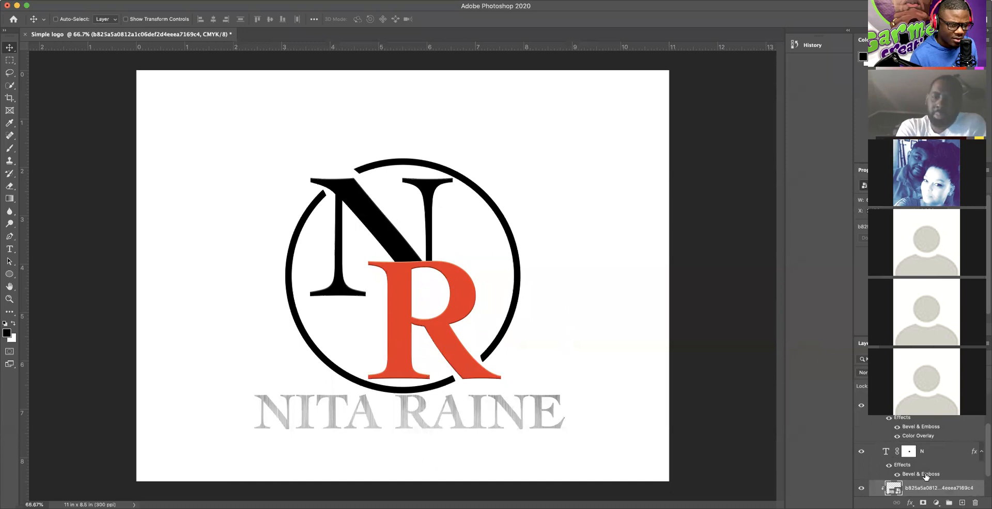
pyautogui.moveTo(986, 461); pyautogui.dragTo(986, 466)
pyautogui.moveTo(933, 485); pyautogui.dragTo(909, 421)
# Step: Clip the metal texture to the letters and slide it up over the N and R
pyautogui.rightClick(910, 419)
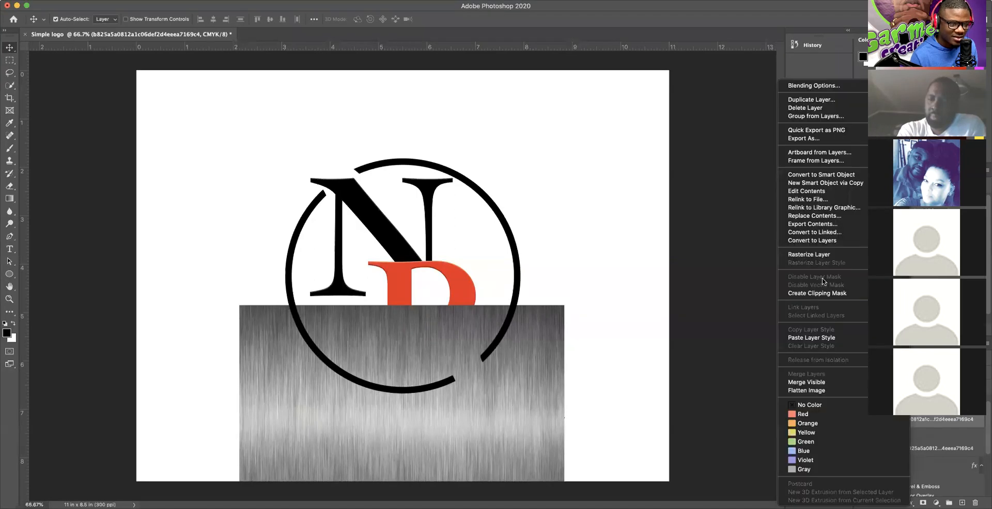
pyautogui.click(817, 293)
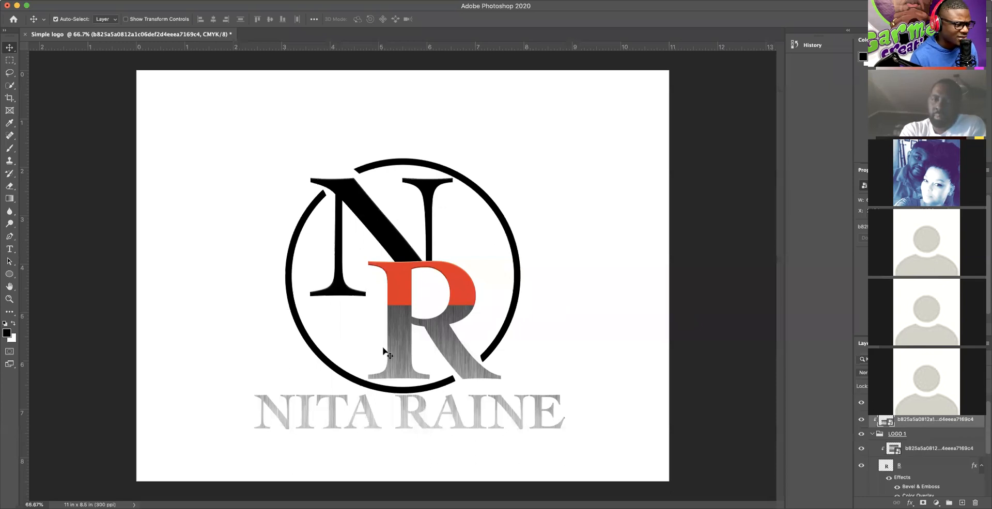
pyautogui.moveTo(450, 327); pyautogui.dragTo(448, 306)
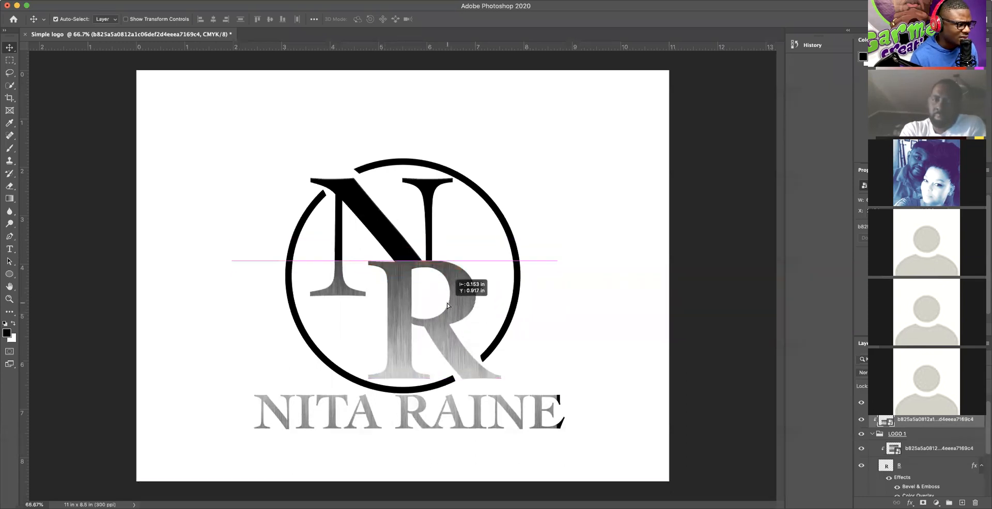
pyautogui.moveTo(442, 248); pyautogui.dragTo(443, 207)
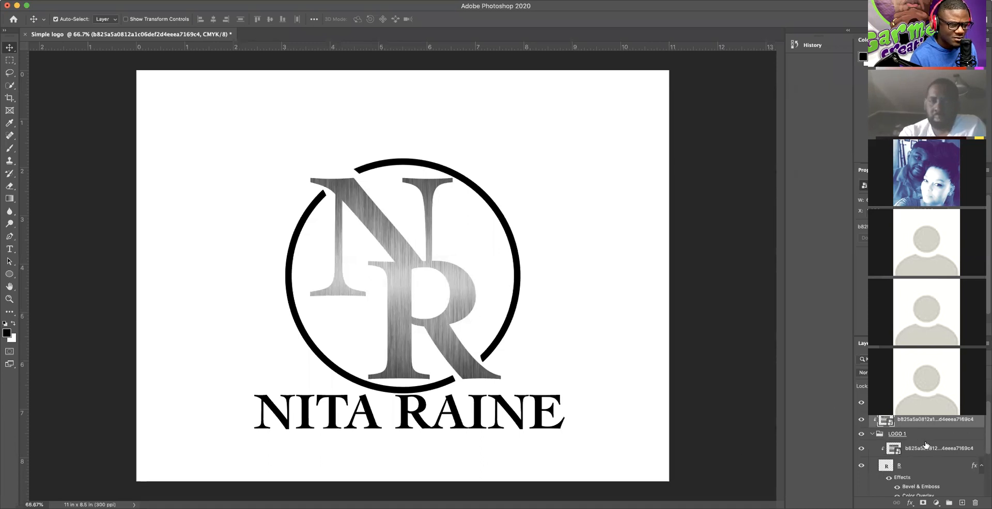
# Step: Inspect the LOGO 1 group and R layer options without changing anything
pyautogui.scroll(-1, 923, 450)
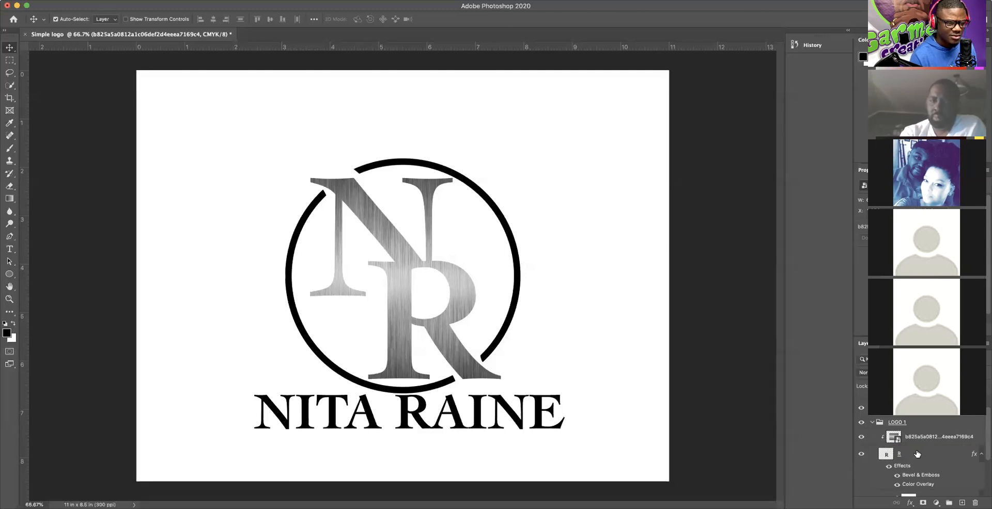
pyautogui.click(919, 424)
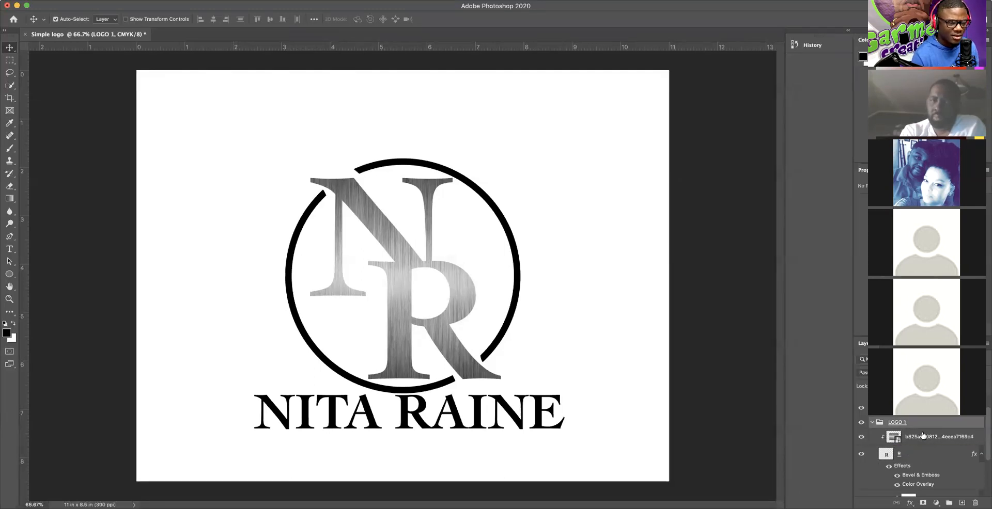
pyautogui.rightClick(940, 453)
pyautogui.click(952, 451)
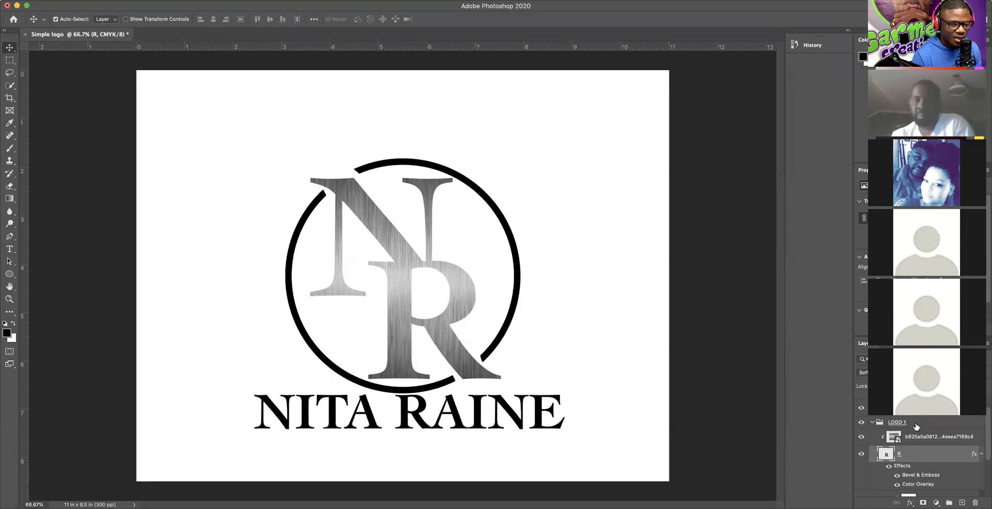
pyautogui.scroll(1, 916, 426)
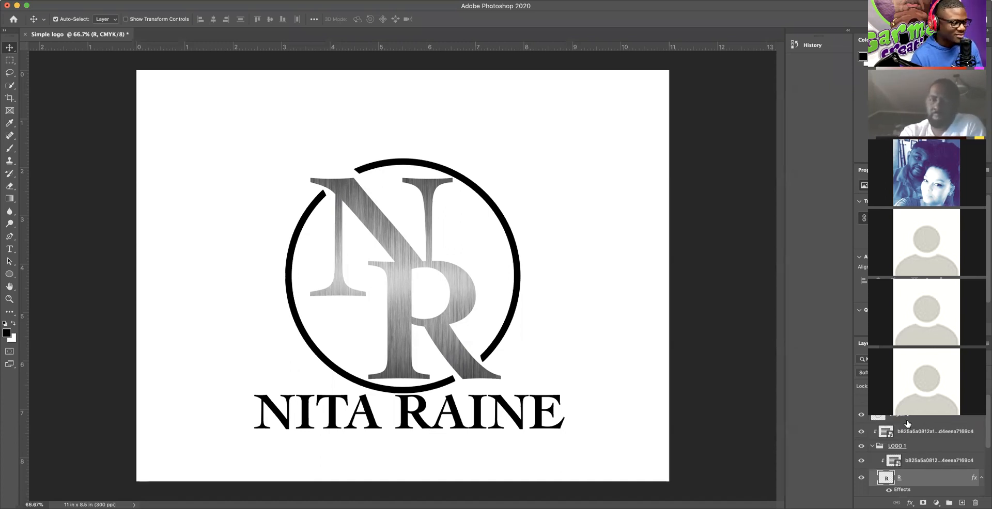
# Step: Undo recent layer changes back to the unclipped texture over the logo
pyautogui.press('super+z')
pyautogui.press('super+z')
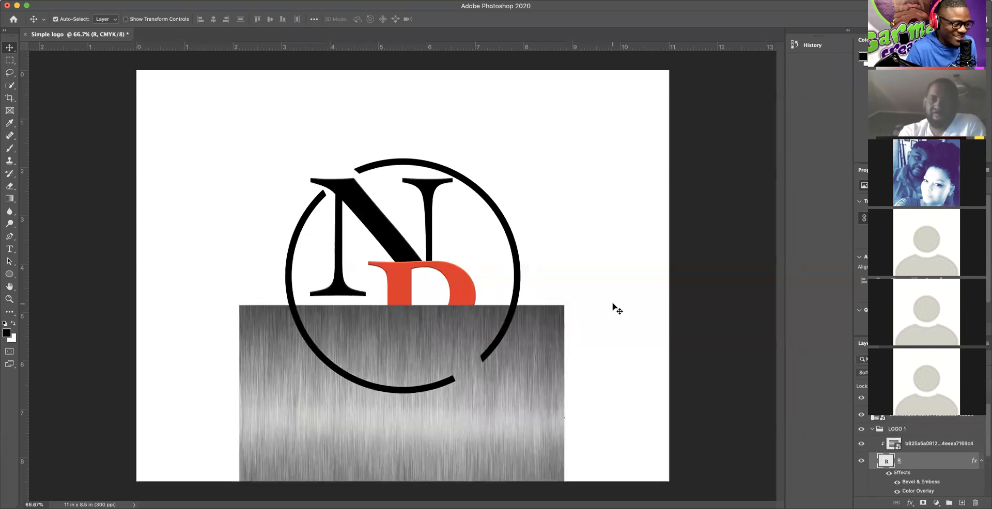
pyautogui.press('super+z')
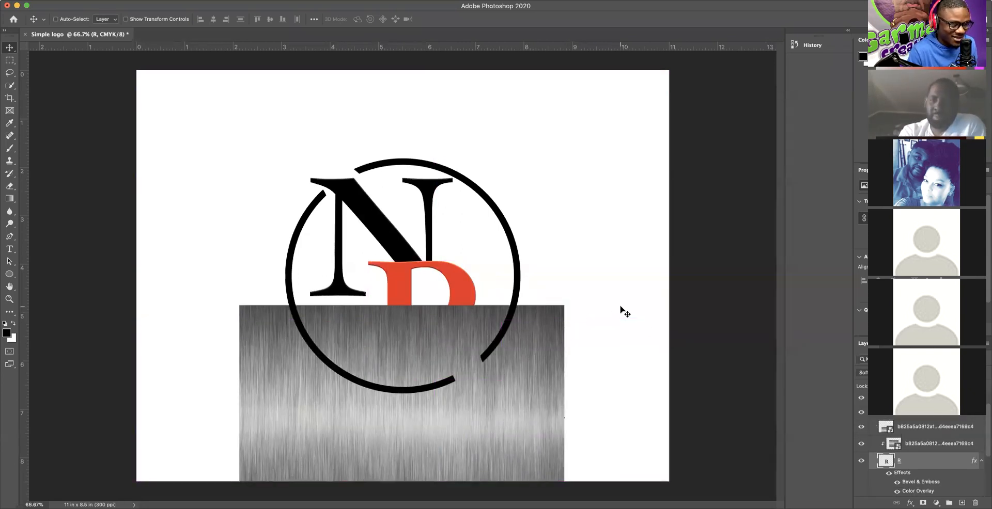
pyautogui.press('super+z')
pyautogui.press('shift+super+z')
pyautogui.press('super+z')
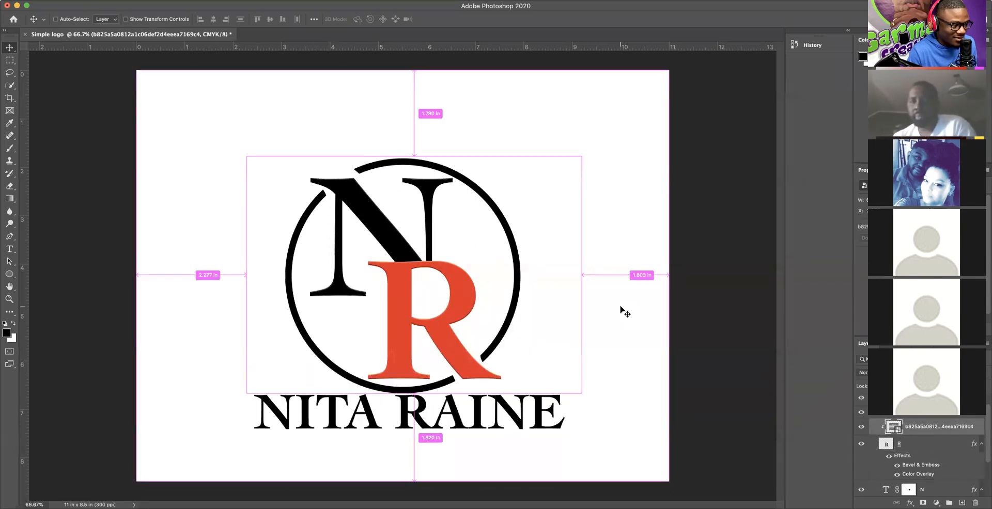
pyautogui.press('super+z')
pyautogui.click(681, 343)
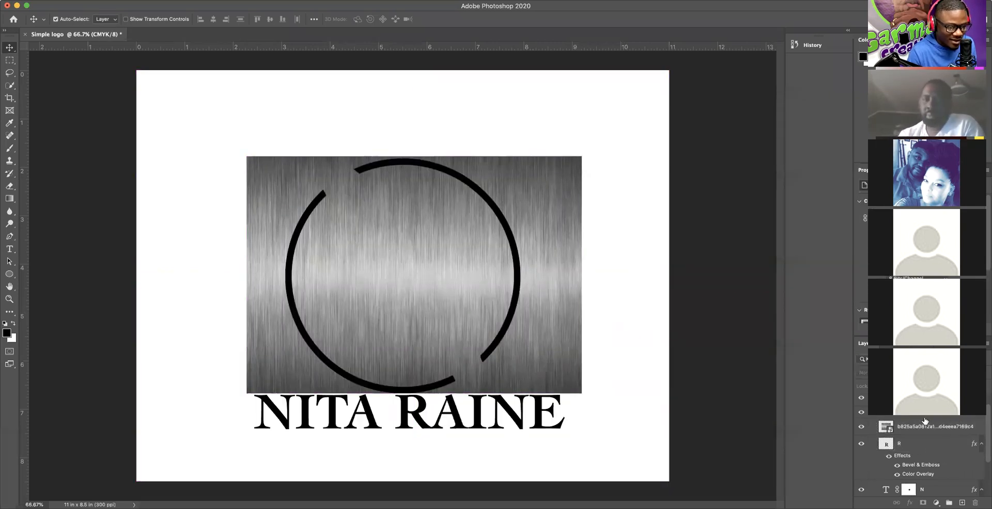
# Step: Delete the LOGO 1 group only, keeping the N and R as separate layers
pyautogui.rightClick(924, 420)
pyautogui.click(864, 155)
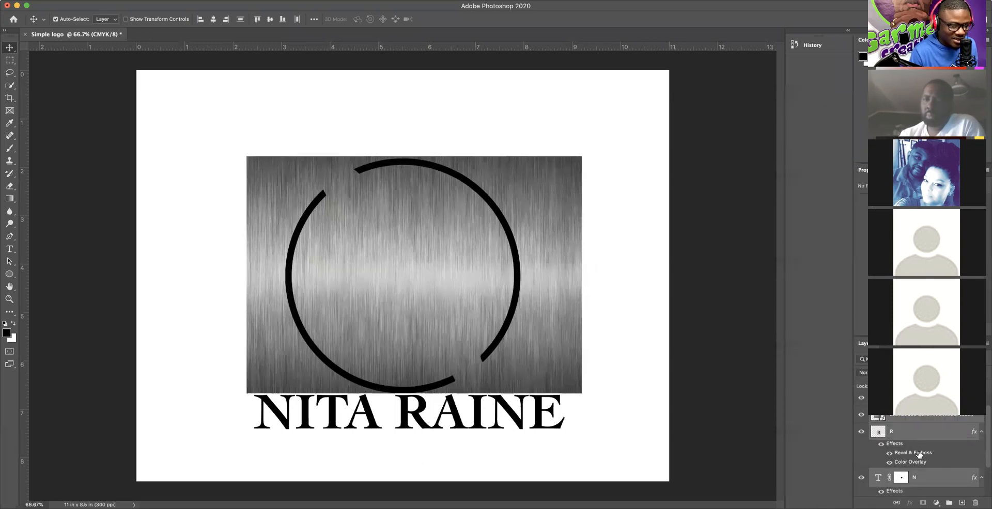
pyautogui.click(907, 434)
pyautogui.rightClick(912, 432)
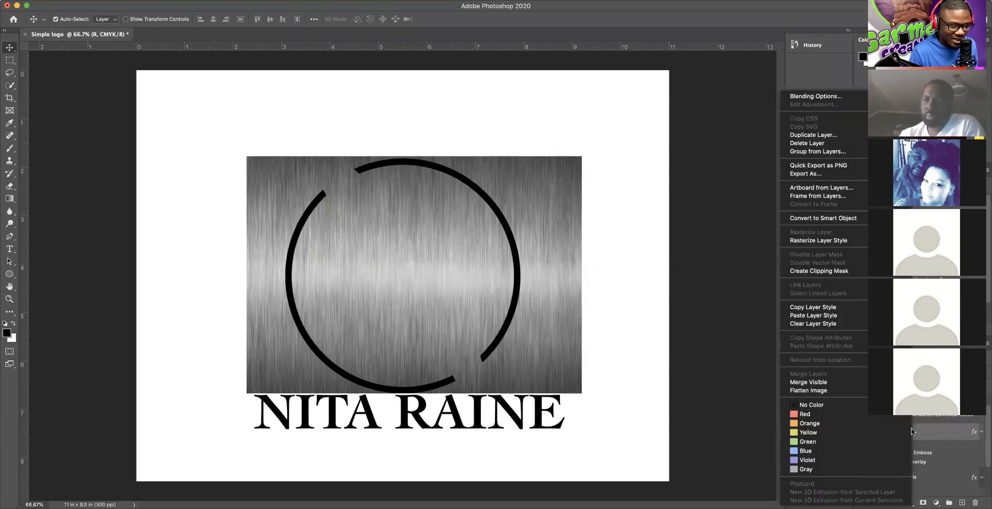
pyautogui.click(934, 434)
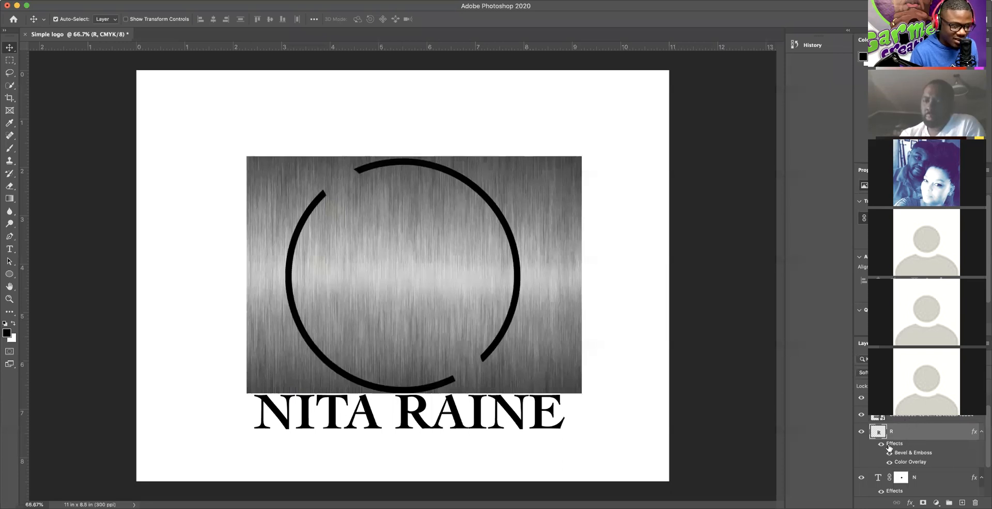
# Step: Undo the texture's clip to R, move it below R, and clip it to the N
pyautogui.rightClick(901, 418)
pyautogui.press('Escape')
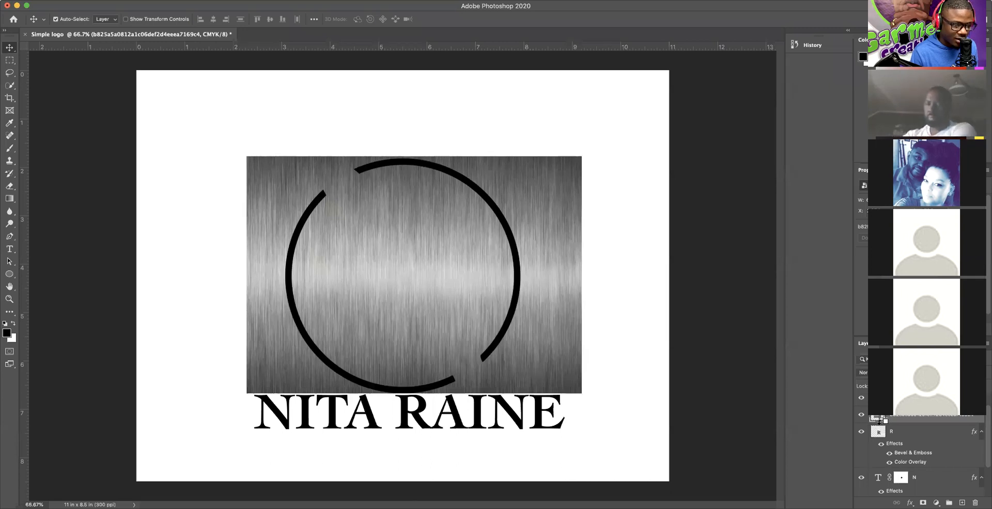
pyautogui.keyDown('alt'); pyautogui.click(879, 421); pyautogui.keyUp('alt')
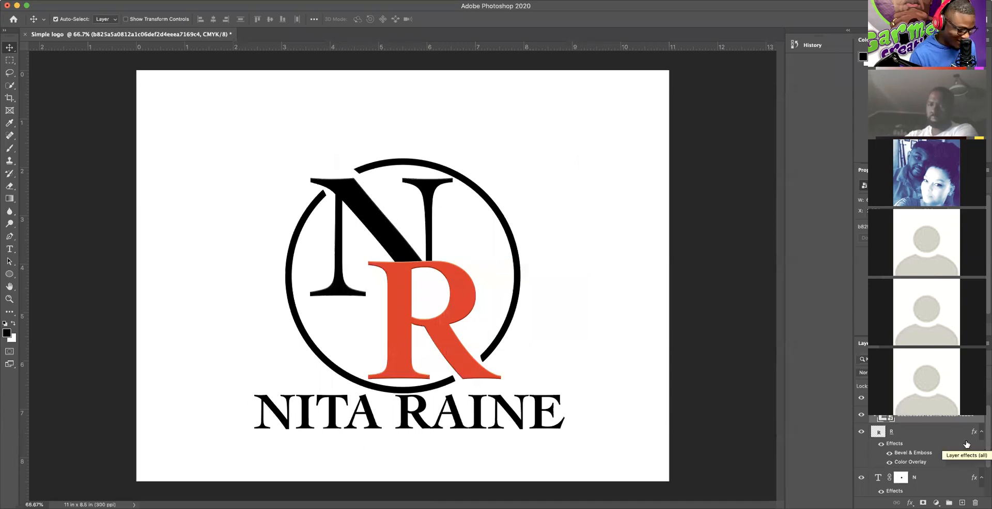
pyautogui.press('super+z')
pyautogui.moveTo(908, 419); pyautogui.dragTo(898, 463)
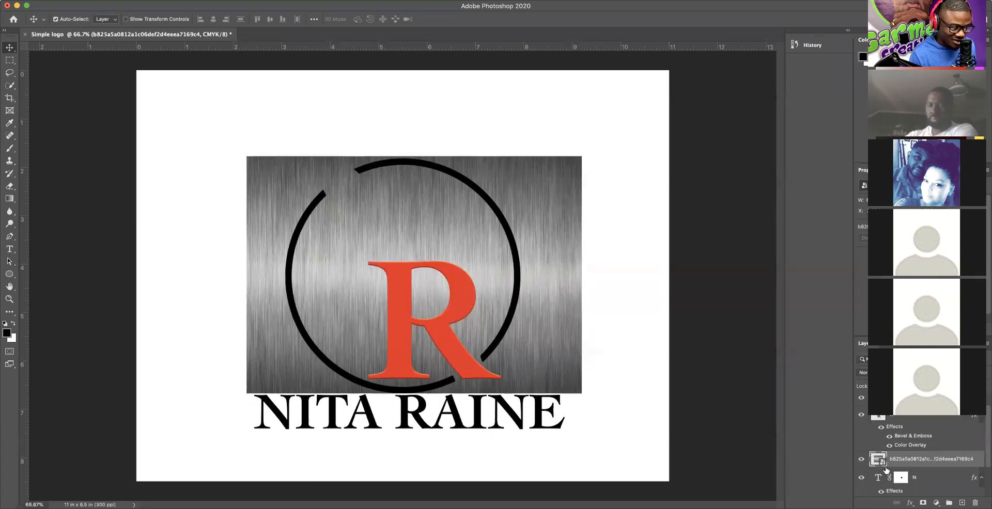
pyautogui.keyDown('alt'); pyautogui.click(878, 467); pyautogui.keyUp('alt')
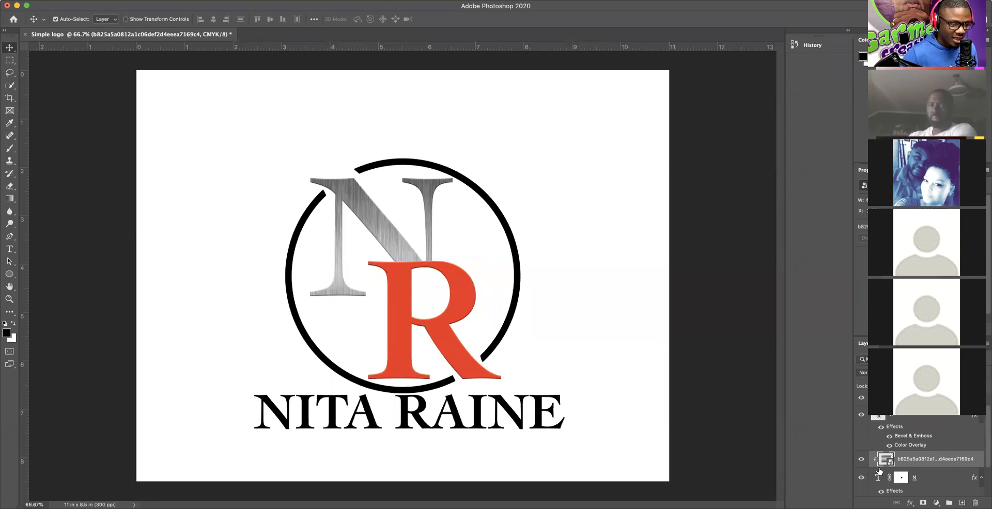
# Step: Convert the R layer to a smart object, then undo back to an unclipped texture
pyautogui.scroll(-1, 903, 422)
pyautogui.rightClick(903, 411)
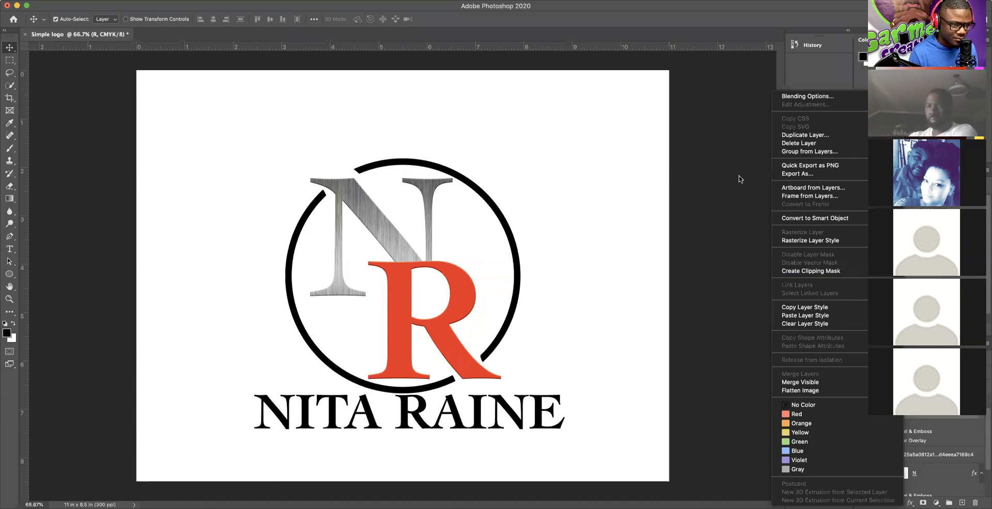
pyautogui.click(806, 218)
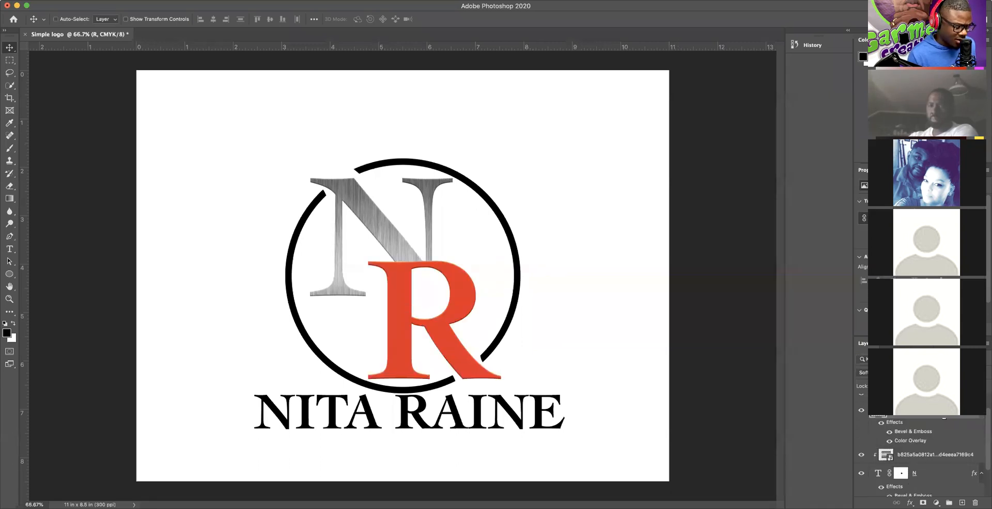
pyautogui.press('super+z')
pyautogui.press('super+z')
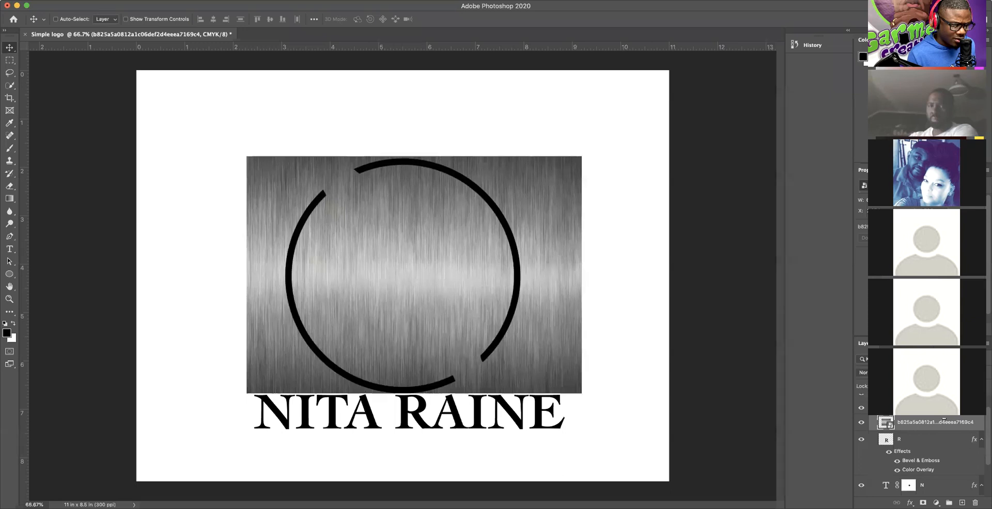
pyautogui.press('super+z')
pyautogui.press('super+z')
pyautogui.press('super+z')
pyautogui.press('super+z')
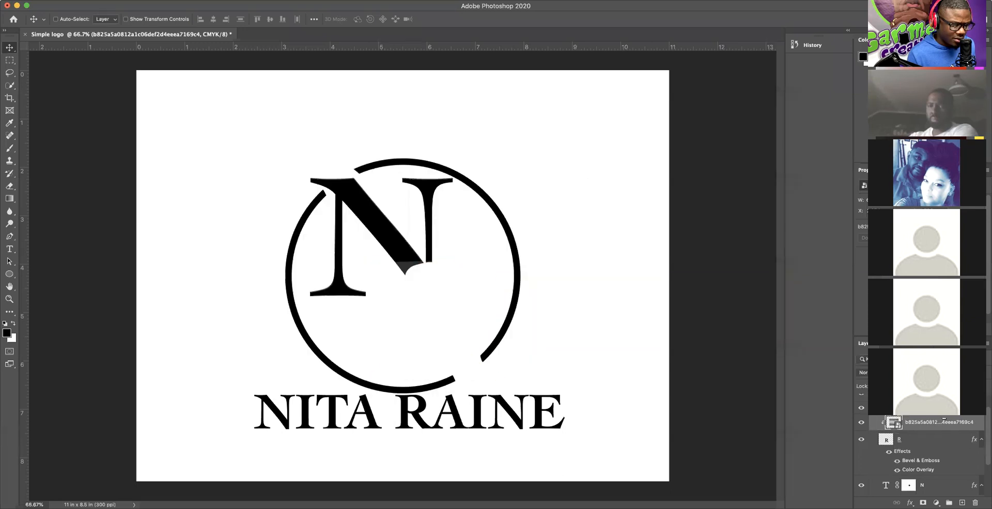
pyautogui.press('super+z')
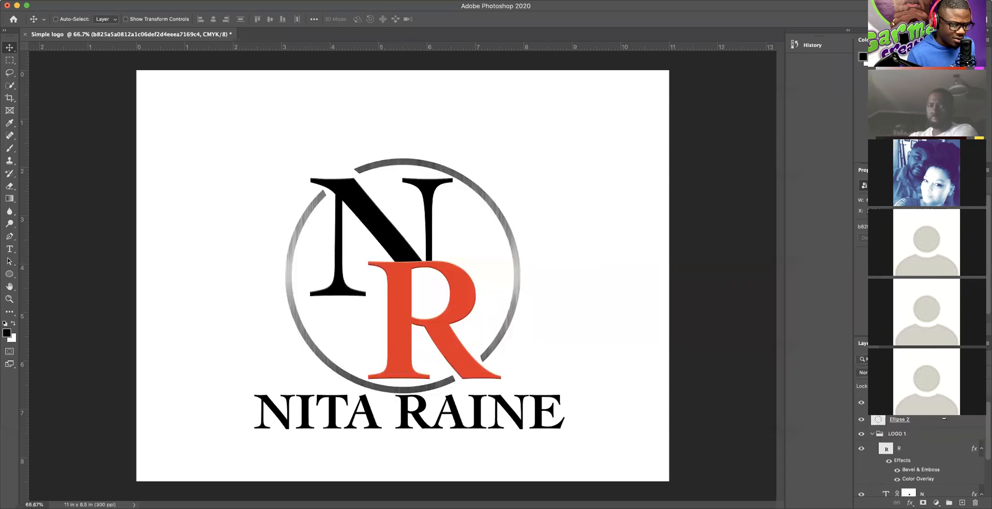
pyautogui.press('super+z')
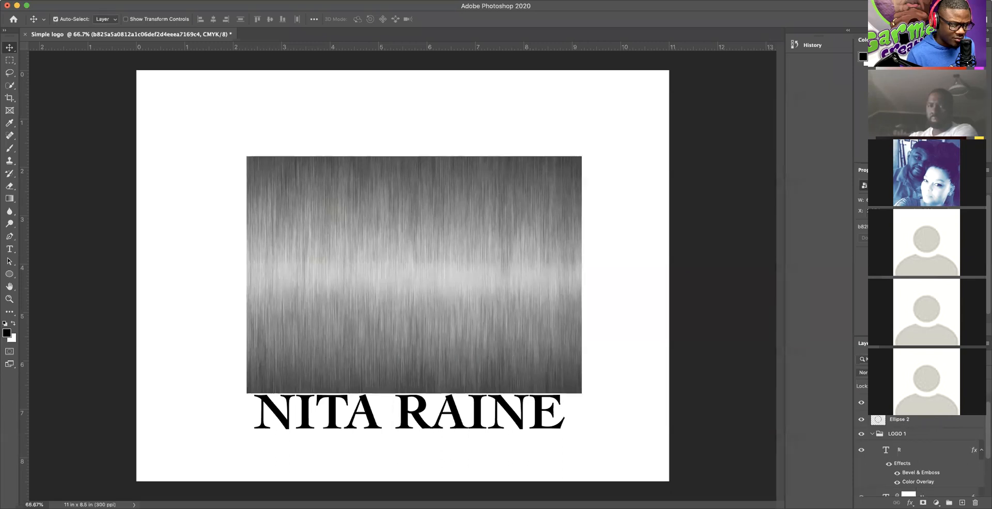
# Step: Move the metal texture just above the N, clip it there, and nudge it up-left
pyautogui.moveTo(917, 405); pyautogui.dragTo(913, 448)
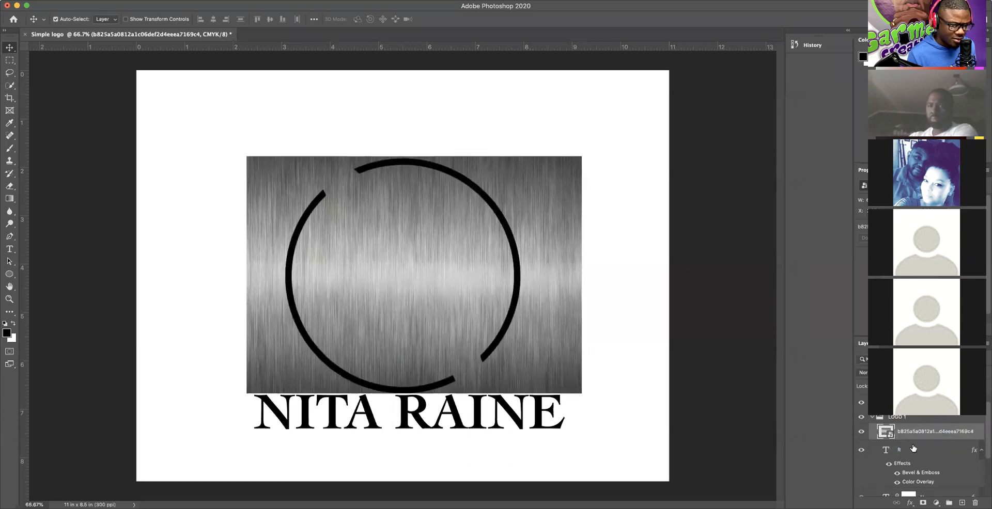
pyautogui.keyDown('alt'); pyautogui.click(881, 438); pyautogui.keyUp('alt')
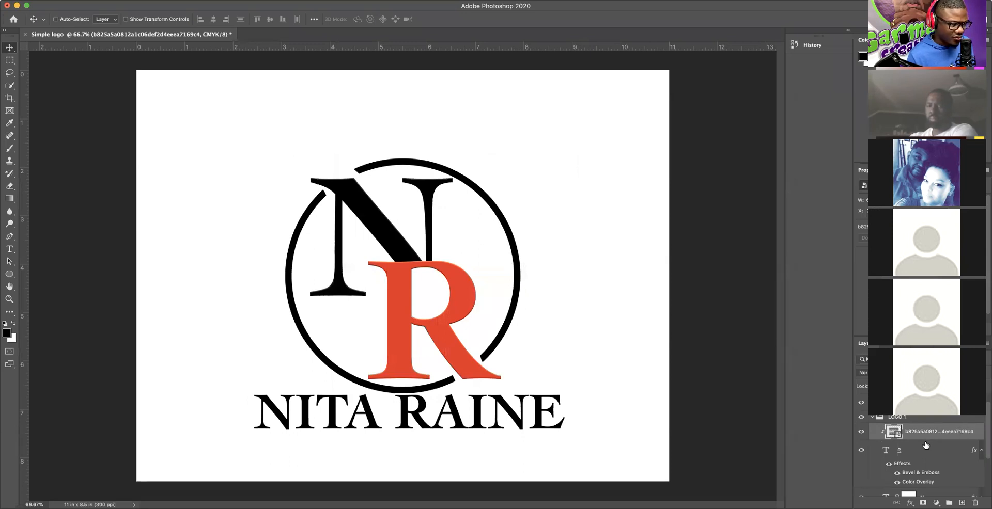
pyautogui.press('super+z')
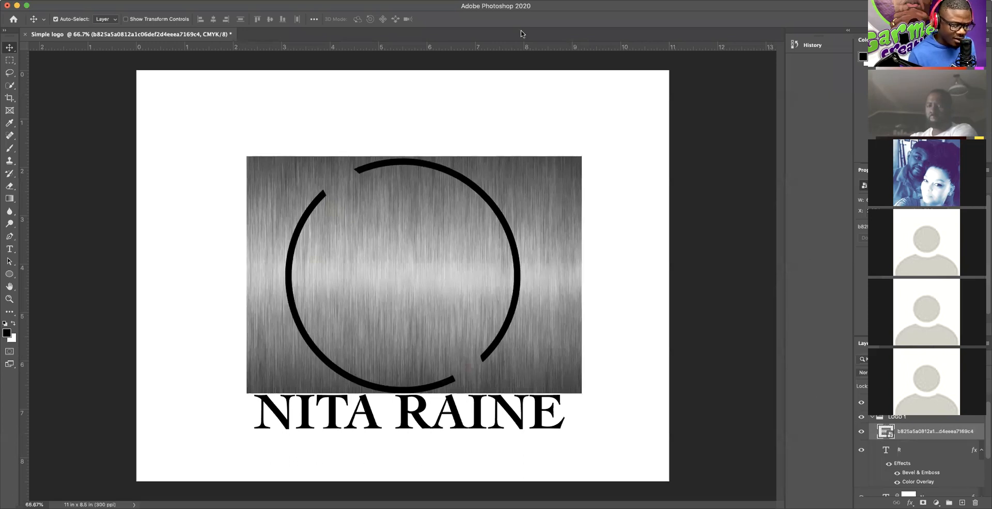
pyautogui.scroll(-2, 926, 466)
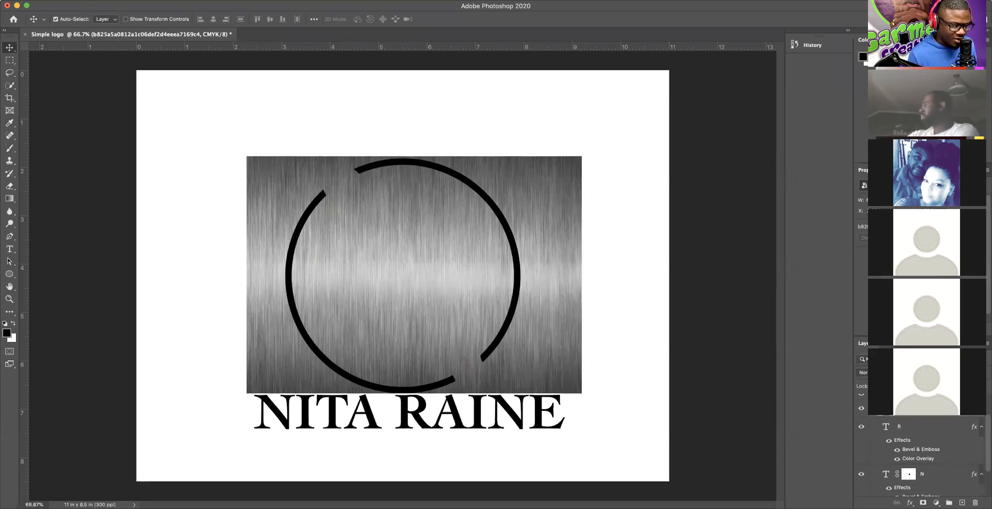
pyautogui.moveTo(909, 412); pyautogui.dragTo(907, 461)
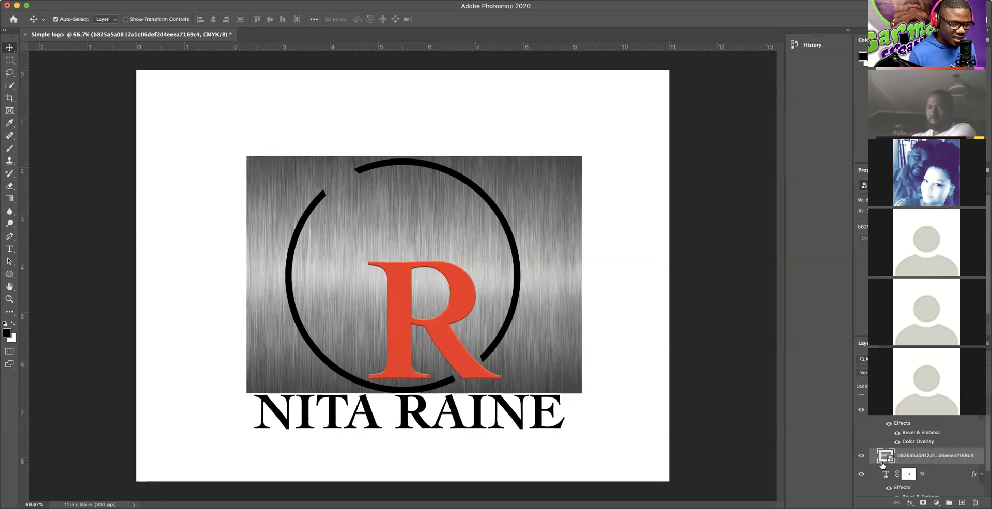
pyautogui.rightClick(925, 456)
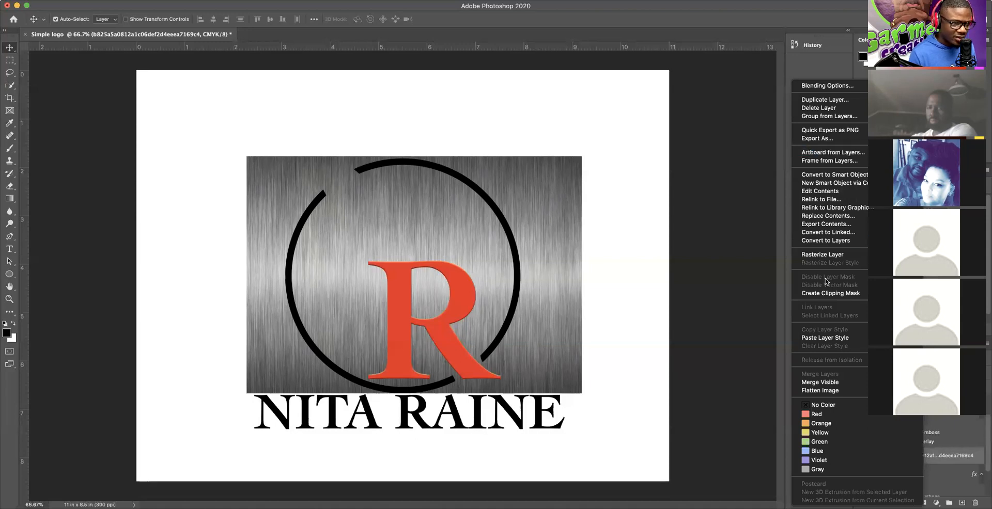
pyautogui.click(828, 293)
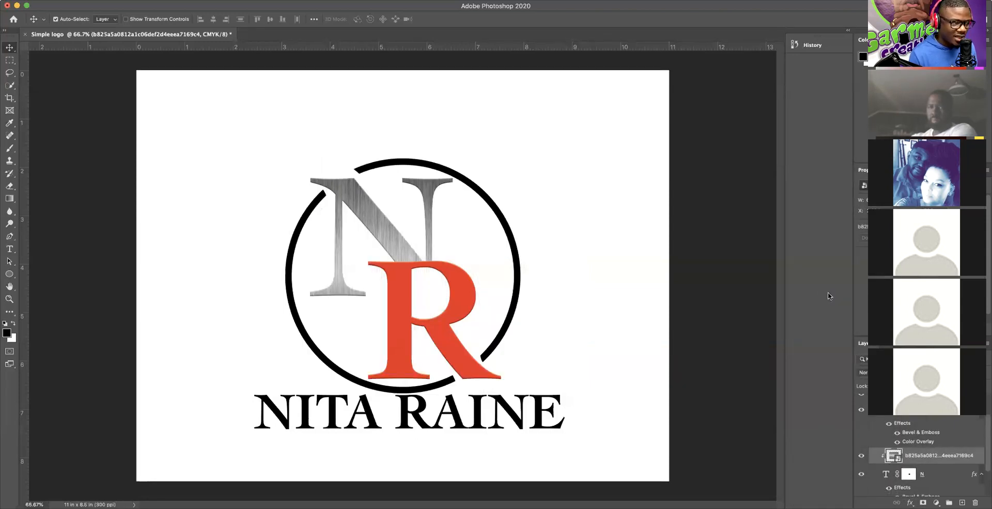
pyautogui.moveTo(380, 226)
pyautogui.mouseDown()
pyautogui.moveTo(367, 217)
pyautogui.moveTo(370, 201)
pyautogui.moveTo(398, 245)
pyautogui.moveTo(374, 215)
pyautogui.mouseUp()
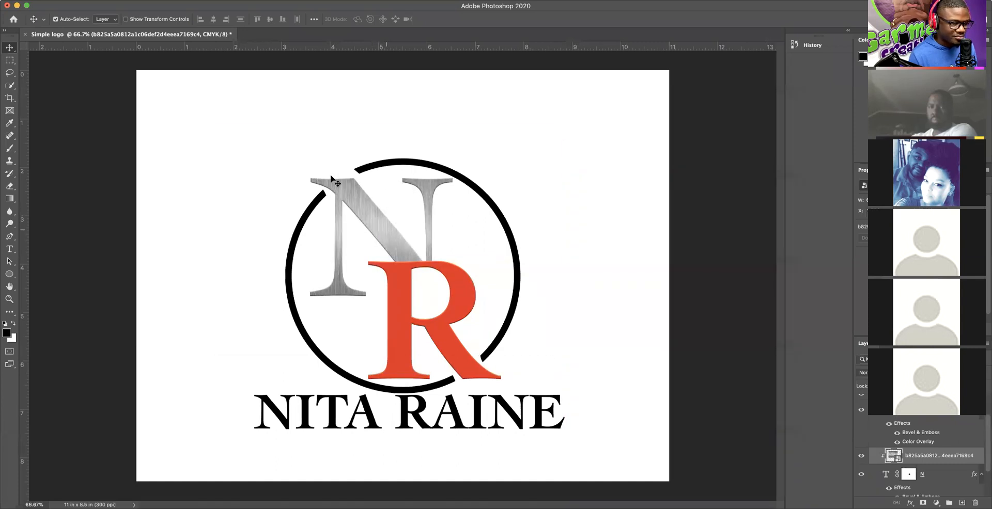
# Step: Add a red Color Overlay to the N in Soft Light mode
pyautogui.click(932, 474)
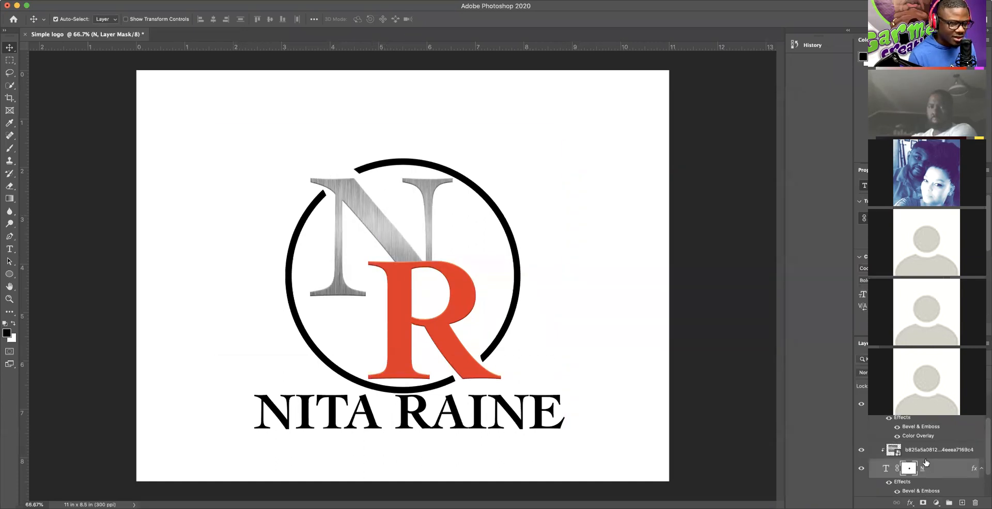
pyautogui.scroll(-2, 926, 461)
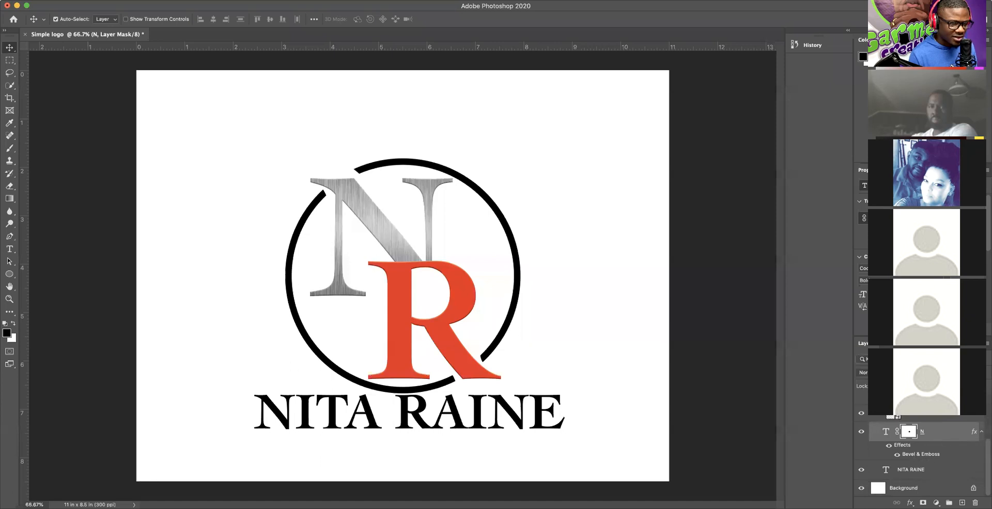
pyautogui.click(910, 503)
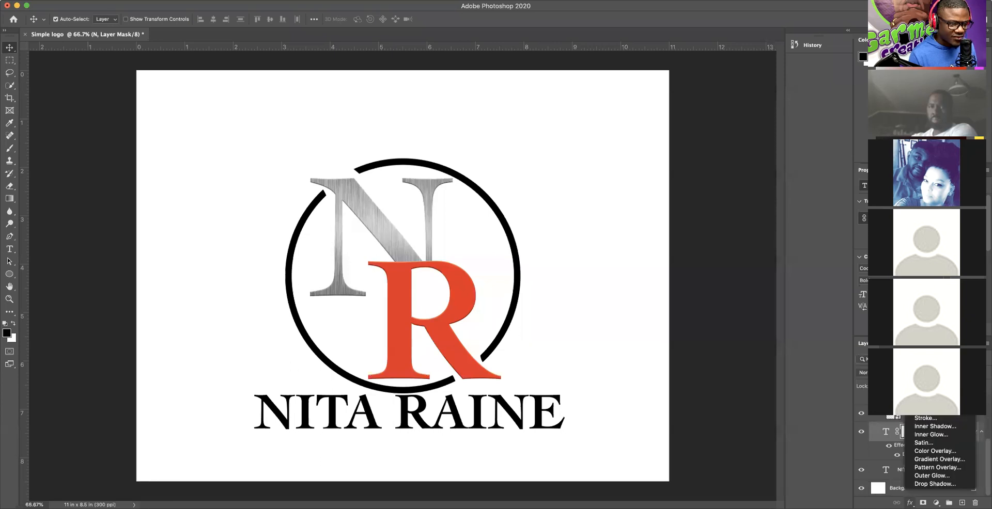
pyautogui.click(937, 453)
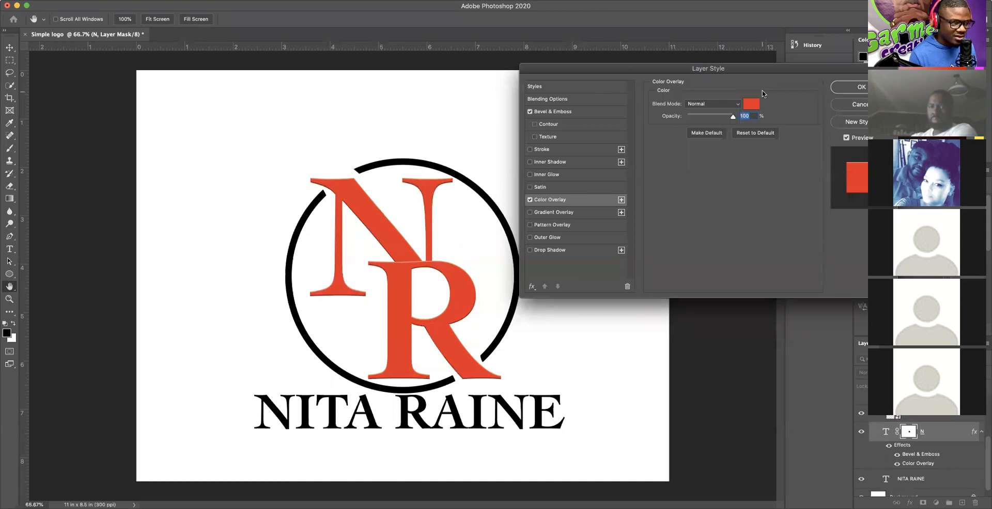
pyautogui.click(728, 105)
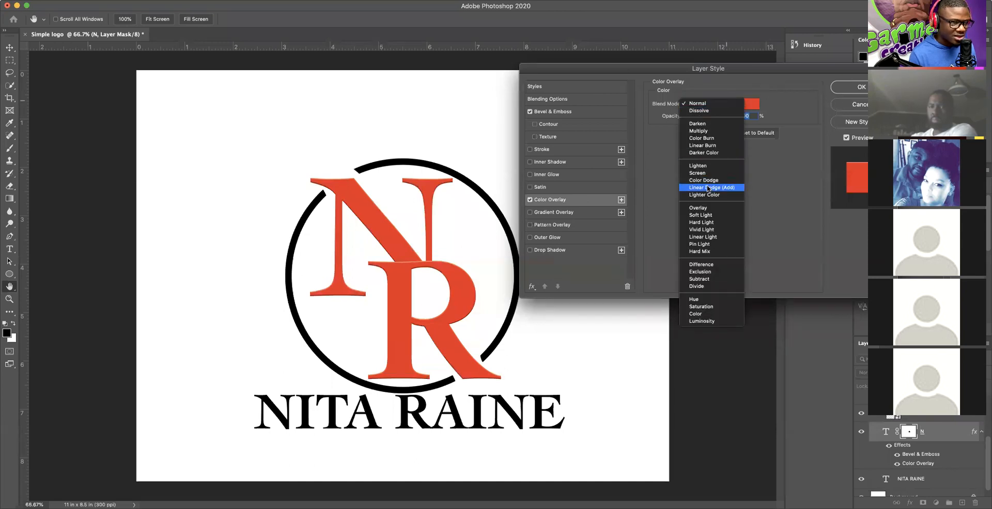
pyautogui.click(705, 214)
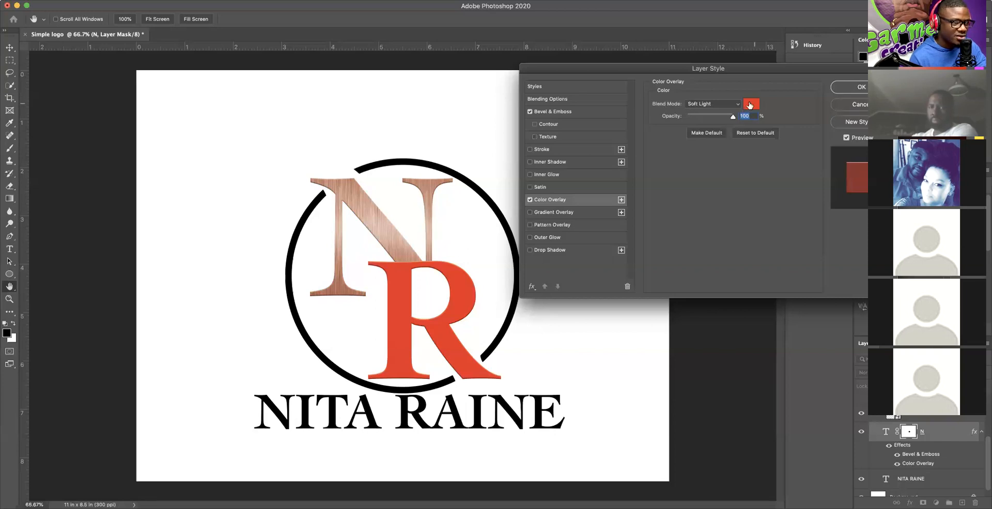
# Step: Try Normal blending on the N's overlay, then set it back to Soft Light
pyautogui.click(703, 105)
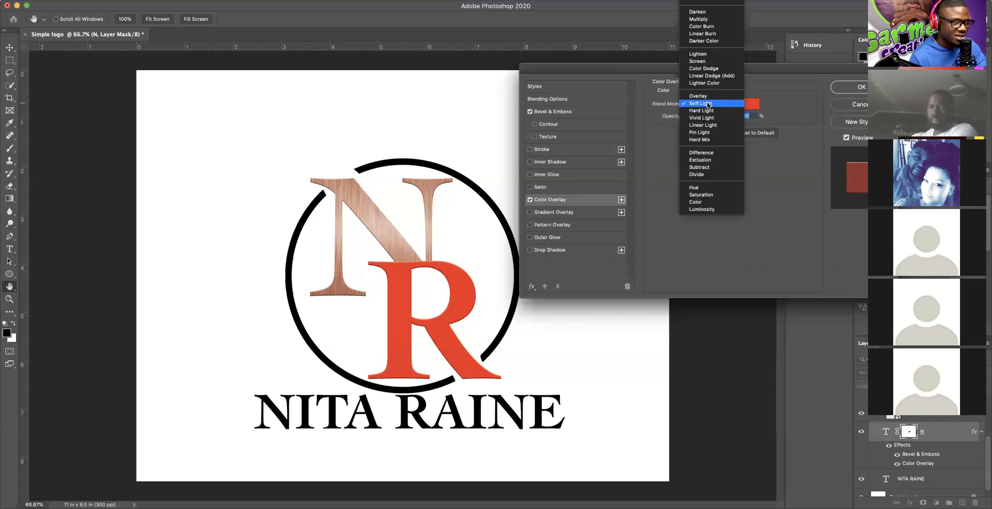
pyautogui.click(697, 2)
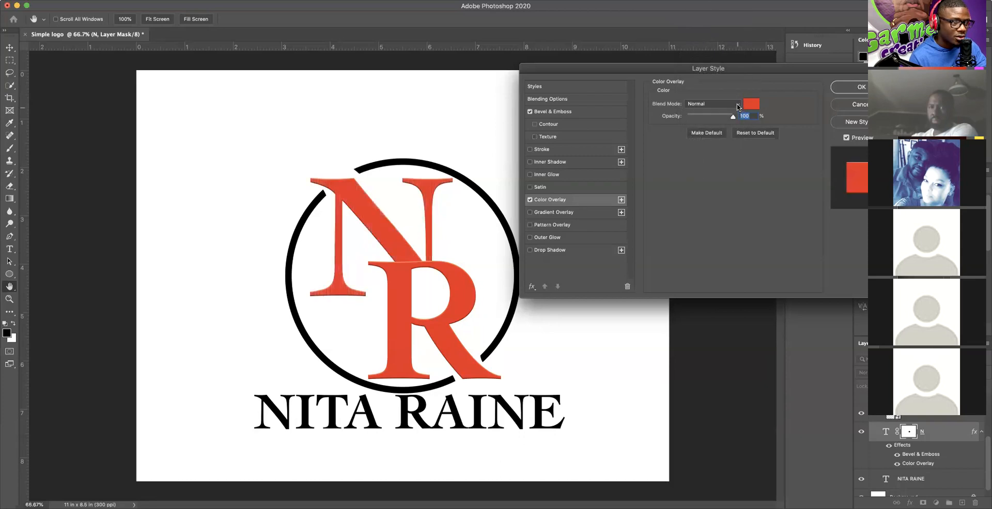
pyautogui.click(702, 104)
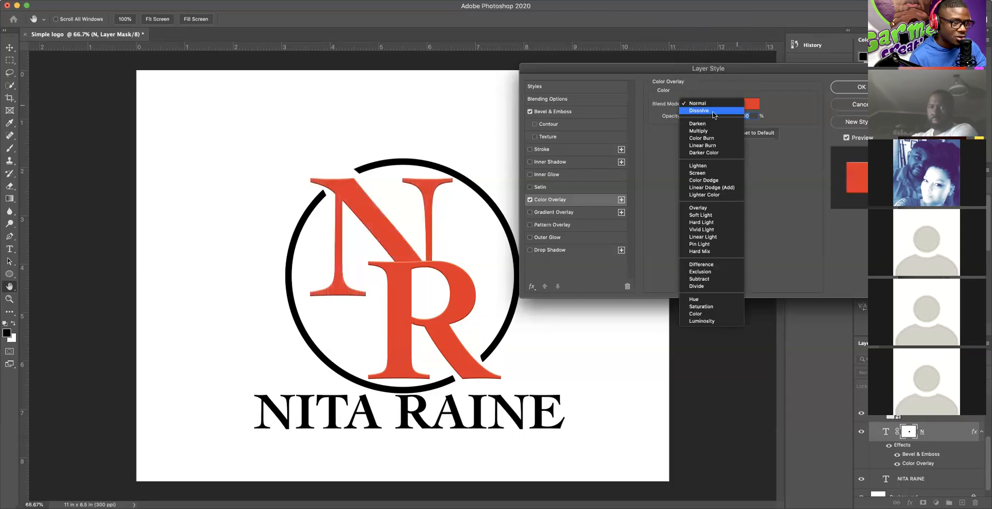
pyautogui.click(702, 215)
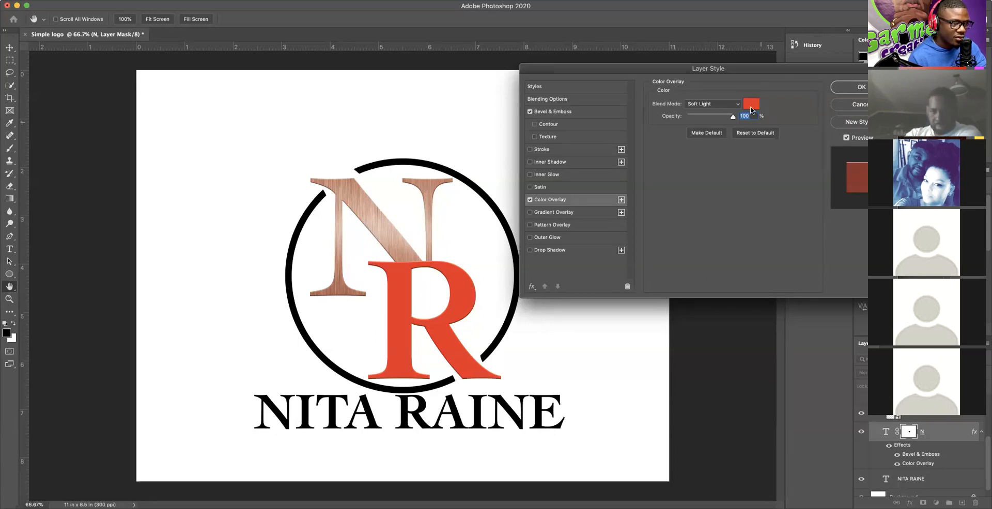
# Step: Change the N's Color Overlay colour to gold #ffae00 in the Color Picker
pyautogui.click(750, 110)
pyautogui.click(683, 291)
pyautogui.moveTo(697, 292)
pyautogui.mouseDown()
pyautogui.moveTo(704, 354)
pyautogui.moveTo(657, 346)
pyautogui.moveTo(634, 276)
pyautogui.mouseUp()
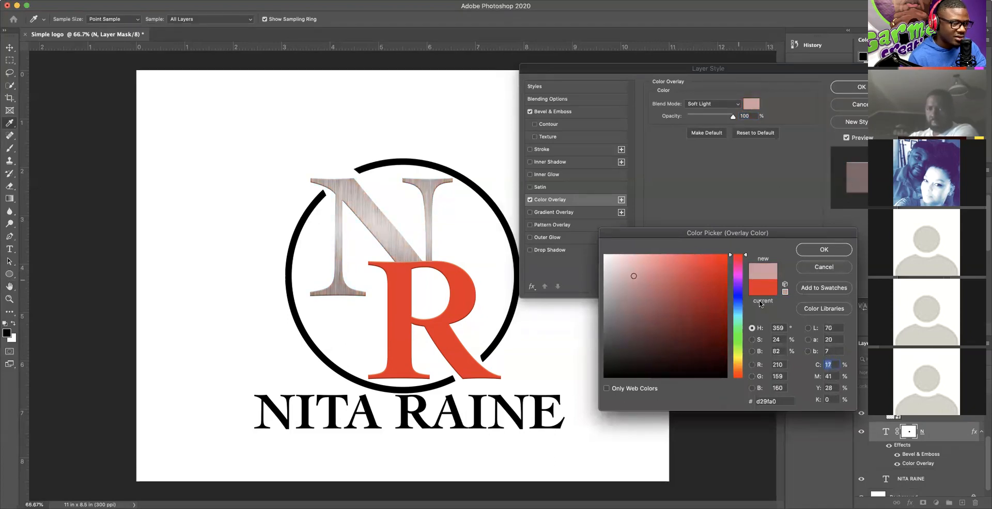
pyautogui.click(738, 363)
pyautogui.moveTo(716, 274); pyautogui.dragTo(726, 256)
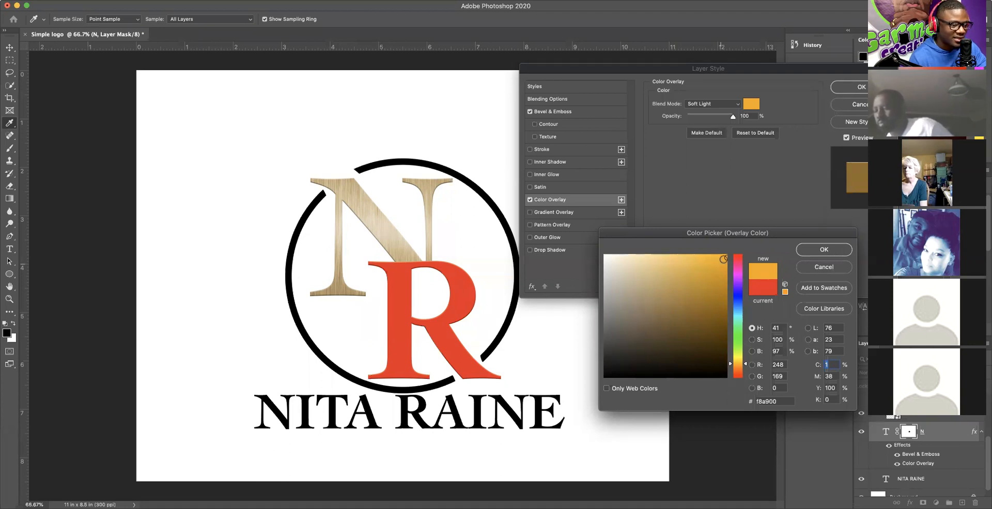
pyautogui.click(725, 264)
pyautogui.moveTo(725, 264)
pyautogui.mouseDown()
pyautogui.moveTo(723, 281)
pyautogui.moveTo(700, 274)
pyautogui.moveTo(733, 250)
pyautogui.mouseUp()
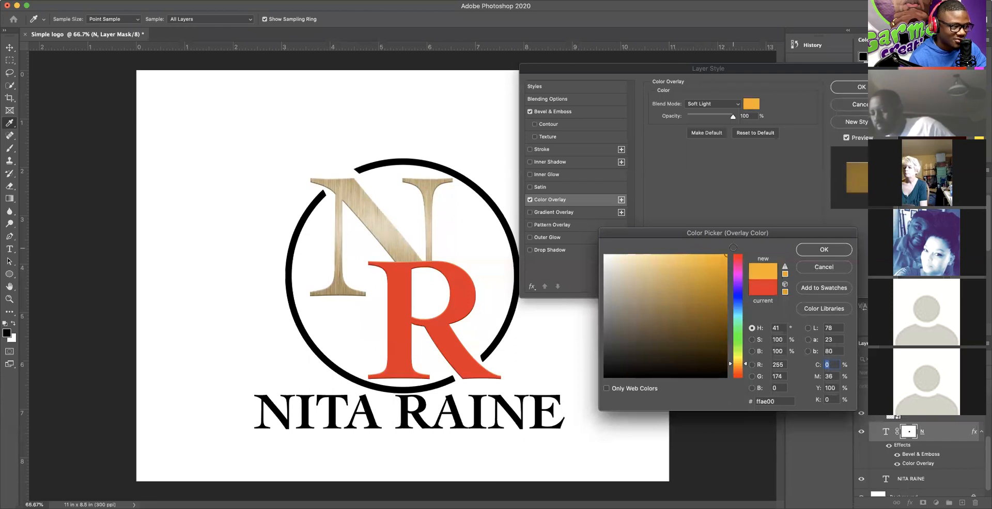
pyautogui.click(813, 251)
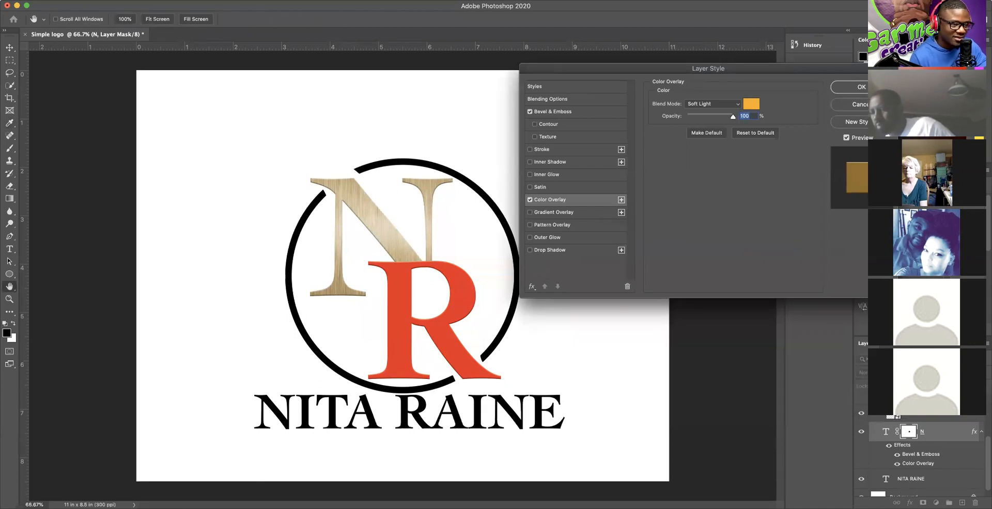
# Step: Apply the N's layer style, select Ellipse 2 and place the brushed-metal image as embedded
pyautogui.click(861, 87)
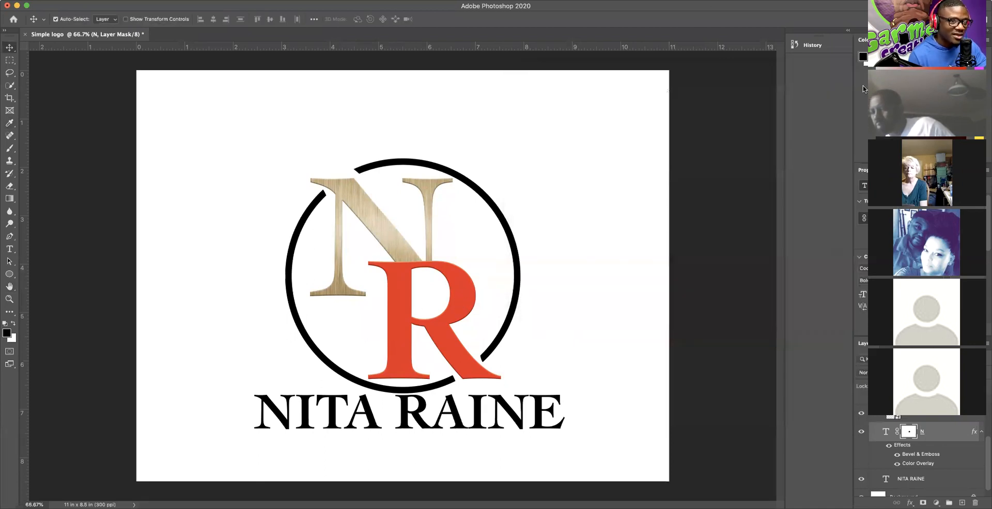
pyautogui.scroll(3, 936, 427)
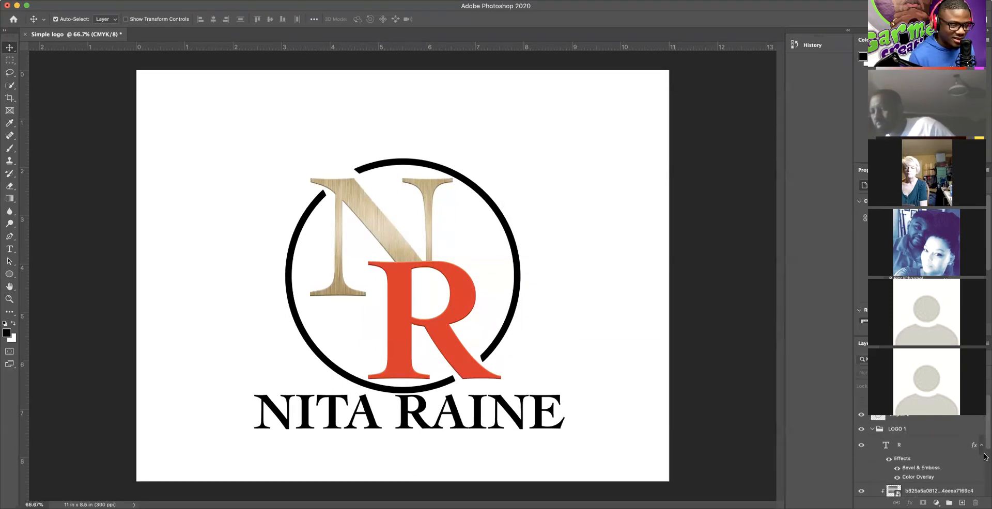
pyautogui.click(907, 419)
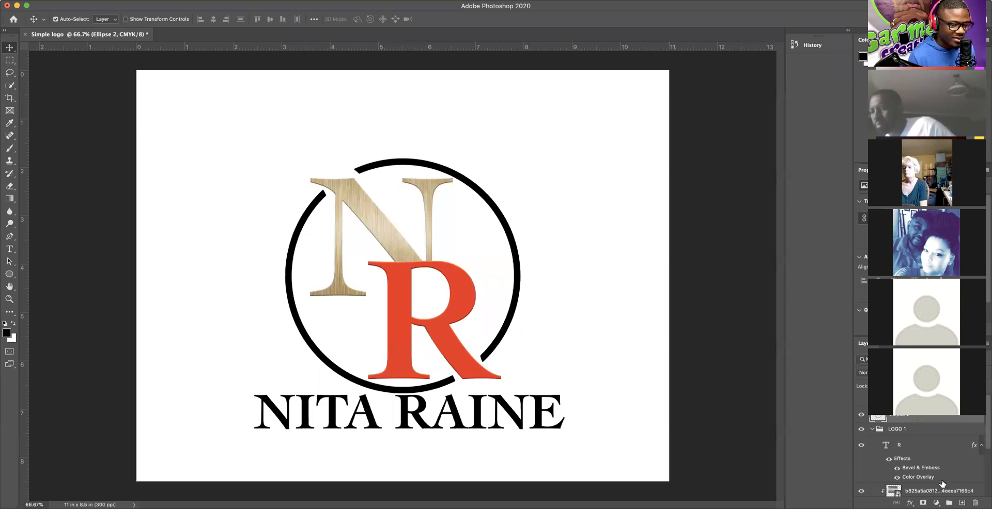
pyautogui.click(69, 5)
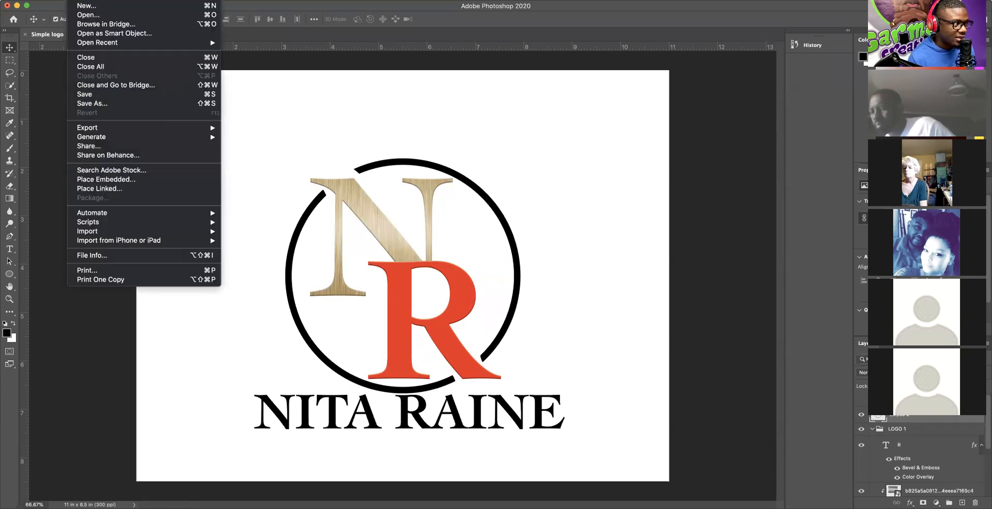
pyautogui.click(117, 181)
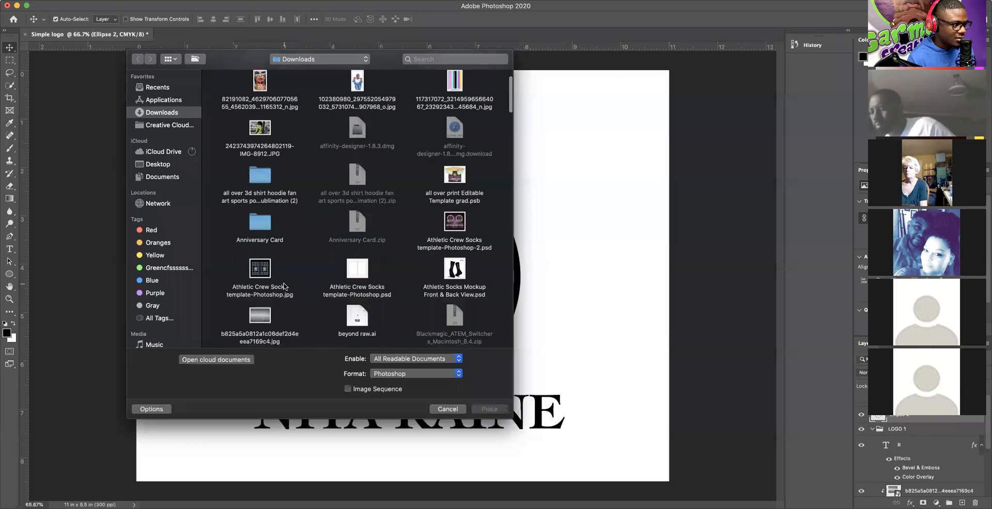
pyautogui.click(268, 315)
pyautogui.click(500, 410)
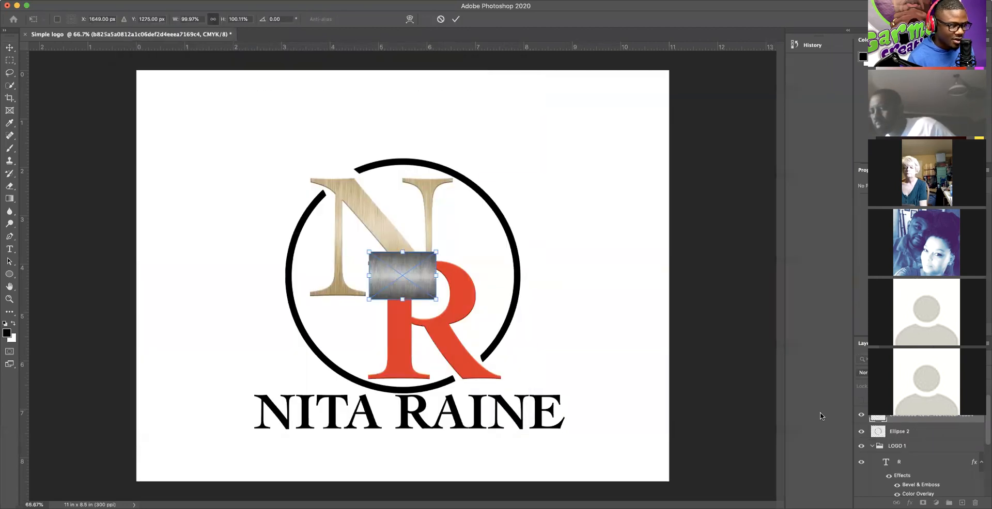
# Step: Scale and position the brushed-metal texture over the ring, then clip it to Ellipse 2
pyautogui.moveTo(436, 299)
pyautogui.mouseDown()
pyautogui.moveTo(503, 310)
pyautogui.moveTo(624, 433)
pyautogui.mouseUp()
pyautogui.moveTo(495, 365); pyautogui.dragTo(414, 291)
pyautogui.moveTo(288, 177); pyautogui.dragTo(220, 129)
pyautogui.moveTo(554, 366); pyautogui.dragTo(625, 416)
pyautogui.moveTo(504, 376); pyautogui.dragTo(497, 370)
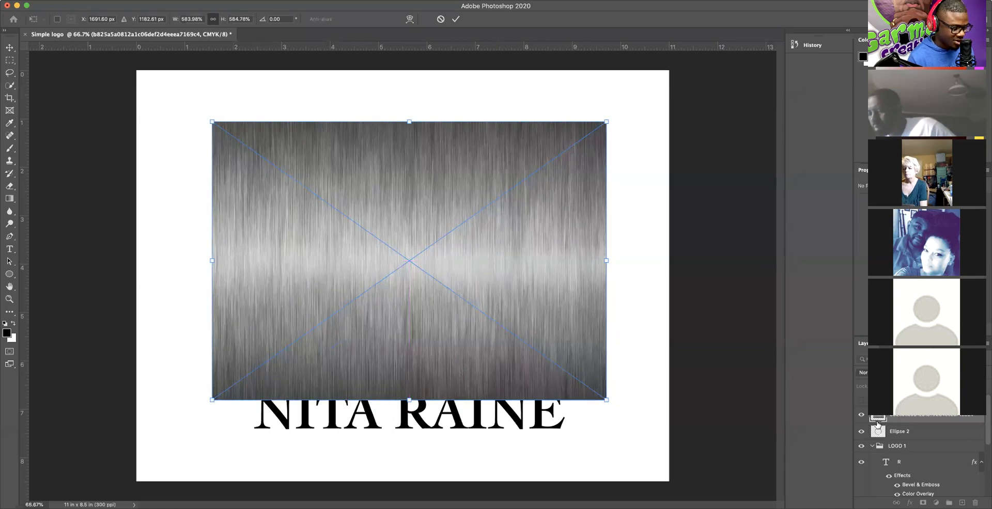
pyautogui.keyDown('alt'); pyautogui.click(876, 421); pyautogui.keyUp('alt')
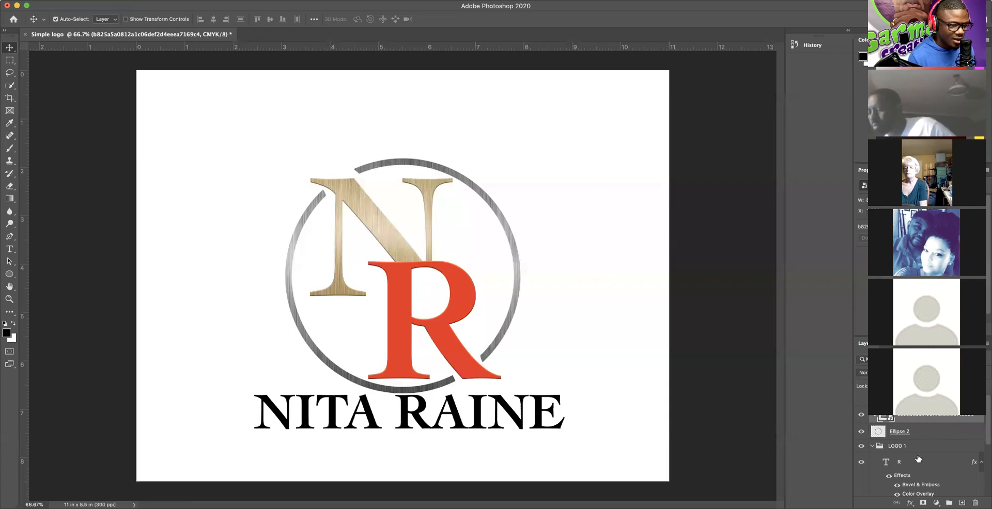
# Step: Open the N layer's Layer Style dialog showing its Bevel & Emboss and Color Overlay effects
pyautogui.scroll(-4, 915, 480)
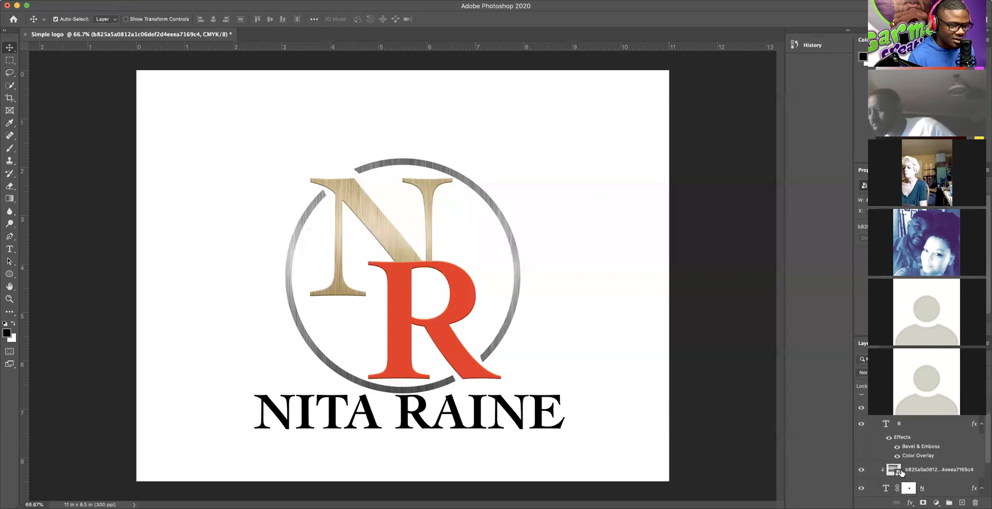
pyautogui.scroll(-2, 924, 477)
pyautogui.doubleClick(904, 456)
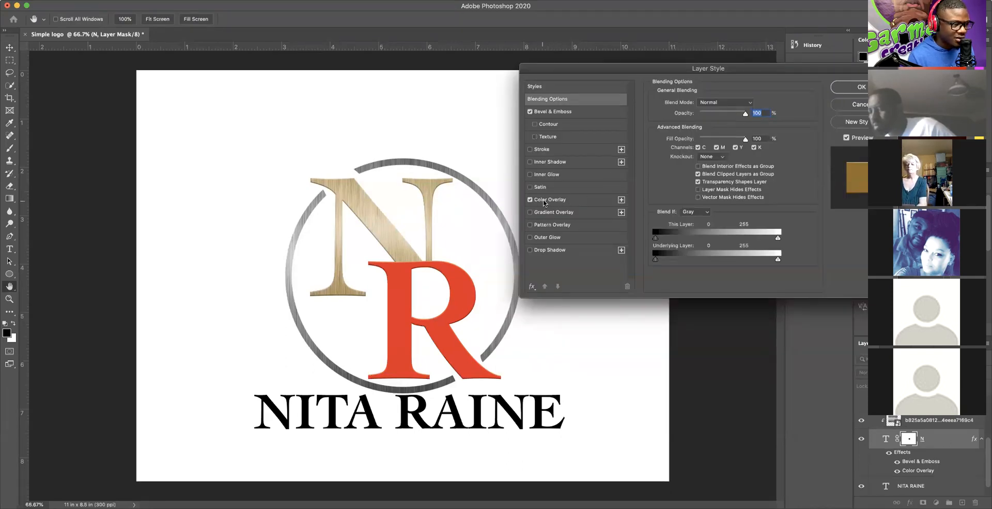
# Step: Show the N's Color Overlay settings and browse blend modes, keeping Soft Light
pyautogui.click(561, 201)
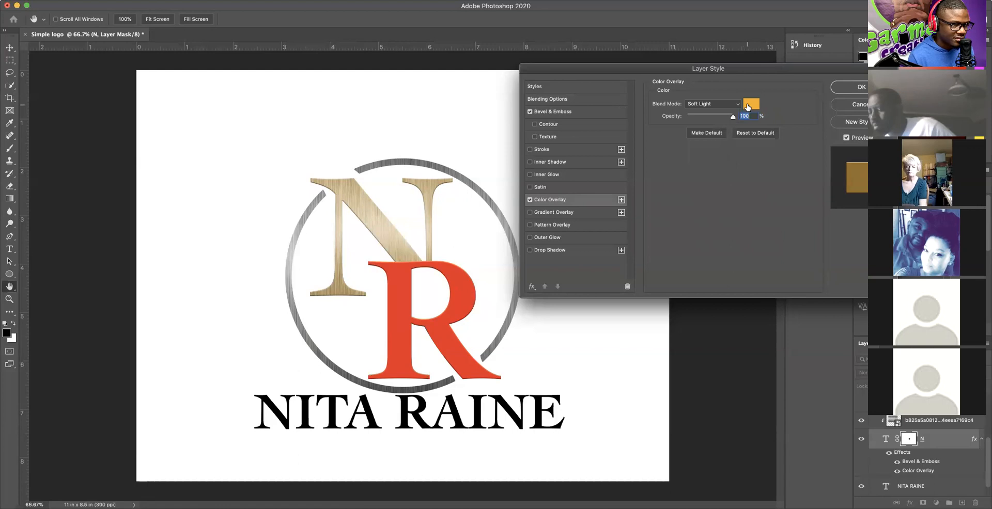
pyautogui.click(702, 105)
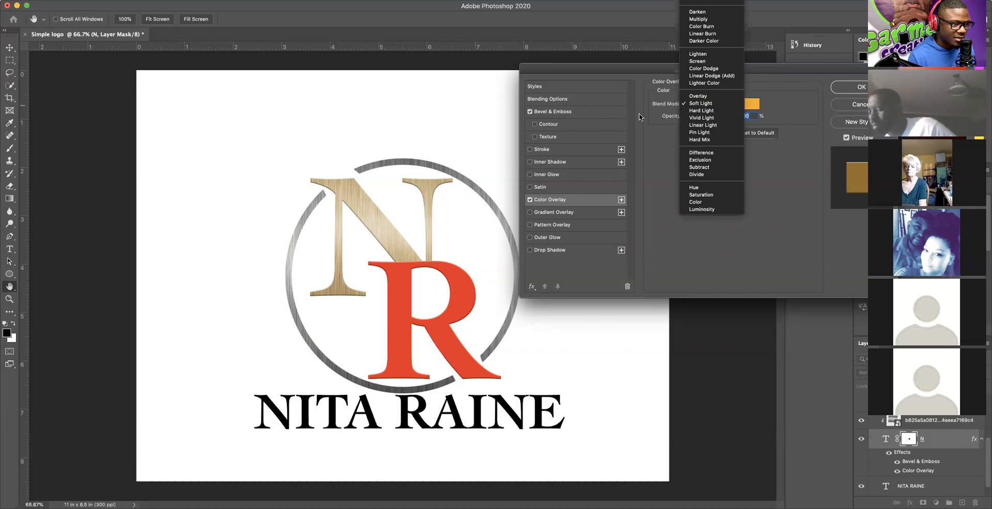
pyautogui.click(654, 141)
pyautogui.click(702, 103)
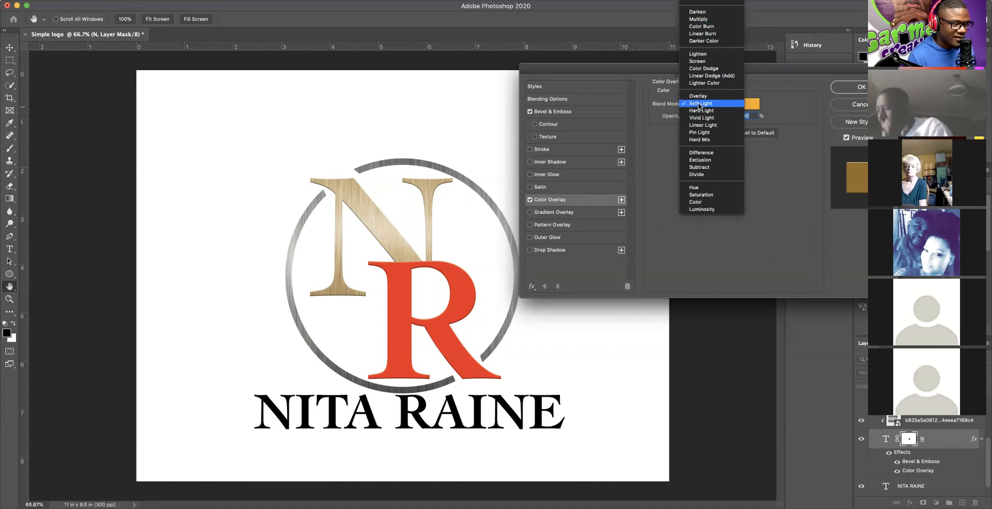
pyautogui.click(788, 174)
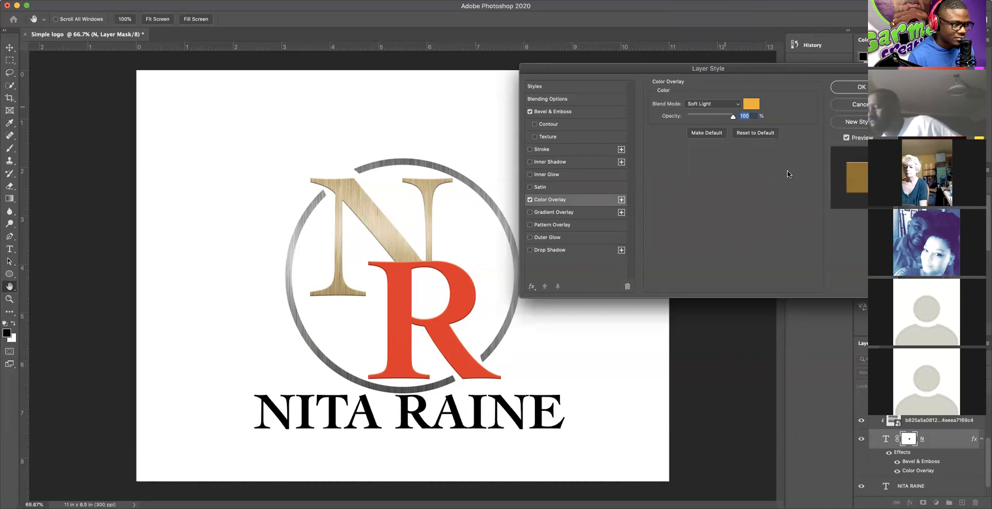
# Step: Try Vivid Light, Difference, Overlay and Screen blending, then settle on Multiply
pyautogui.click(736, 105)
pyautogui.click(701, 117)
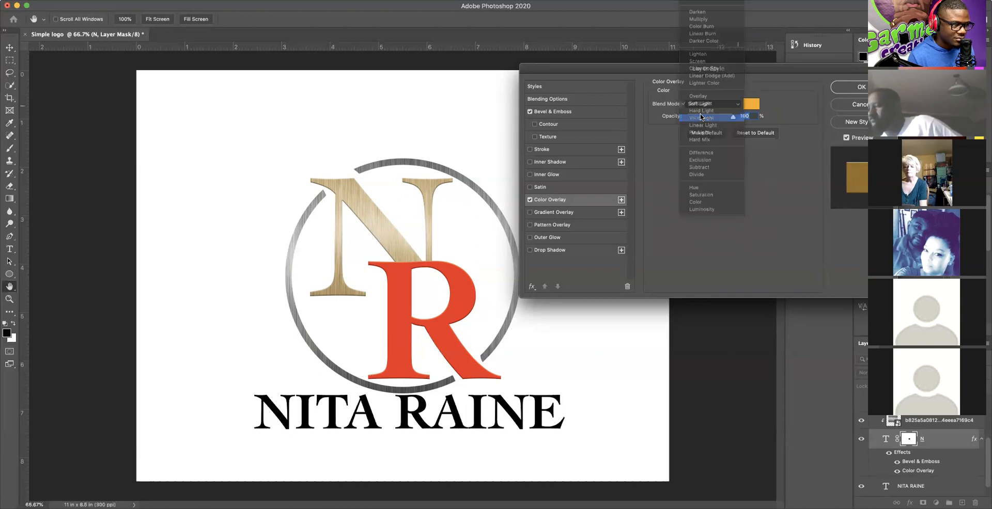
pyautogui.click(723, 105)
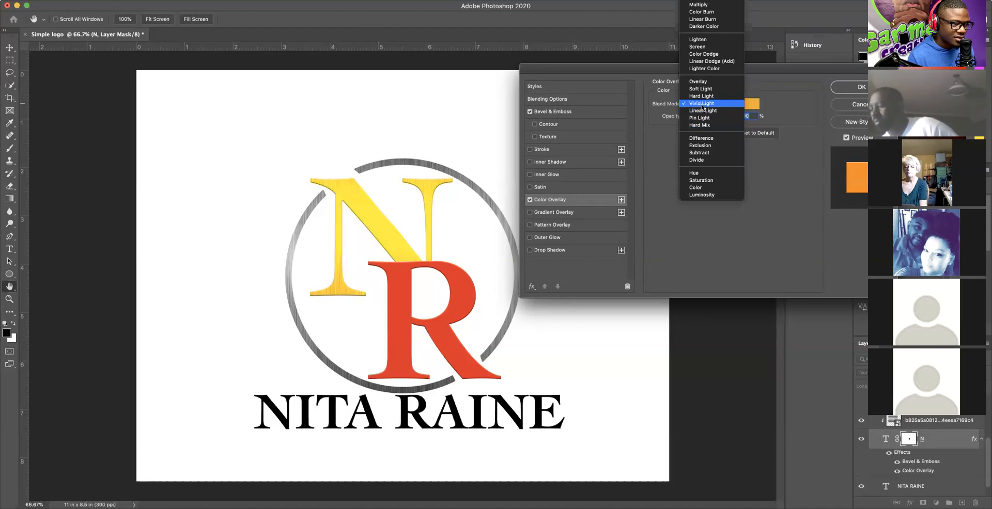
pyautogui.click(702, 138)
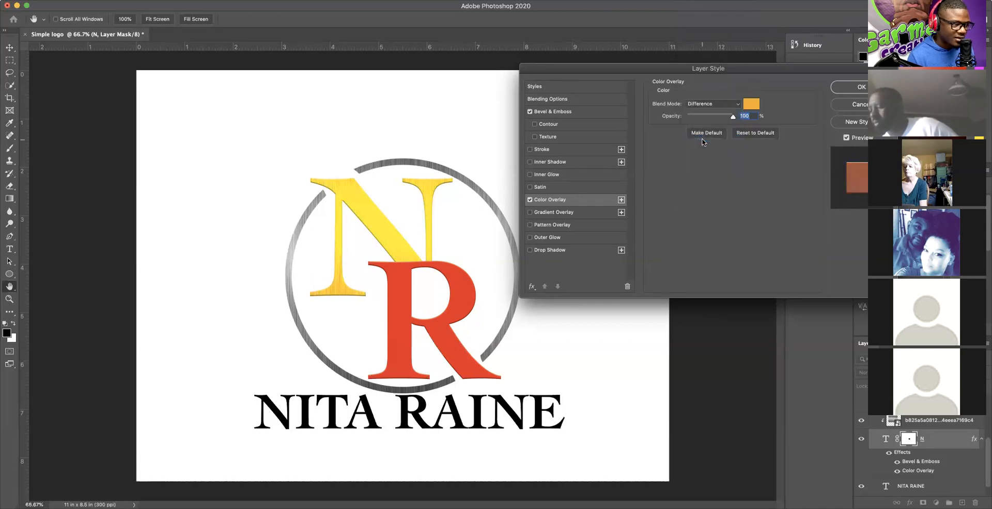
pyautogui.click(721, 105)
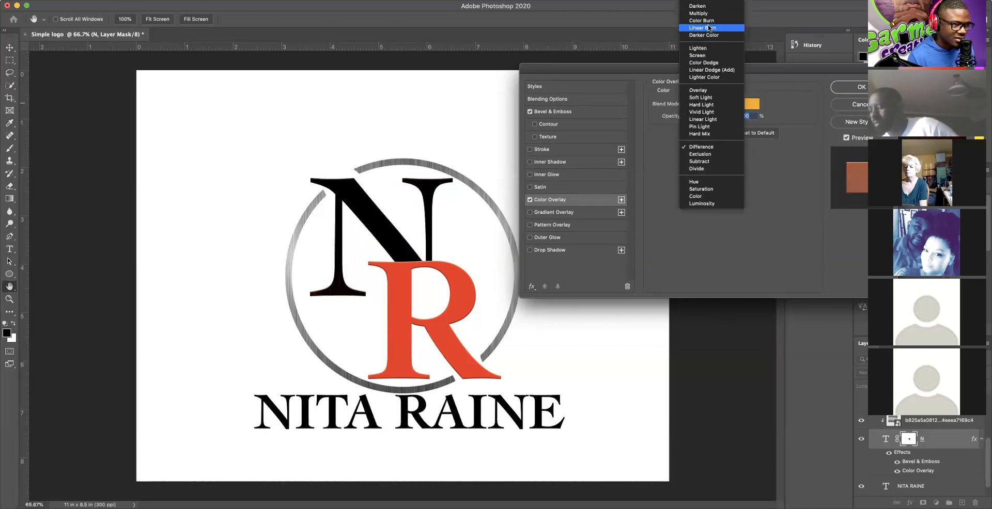
pyautogui.click(697, 91)
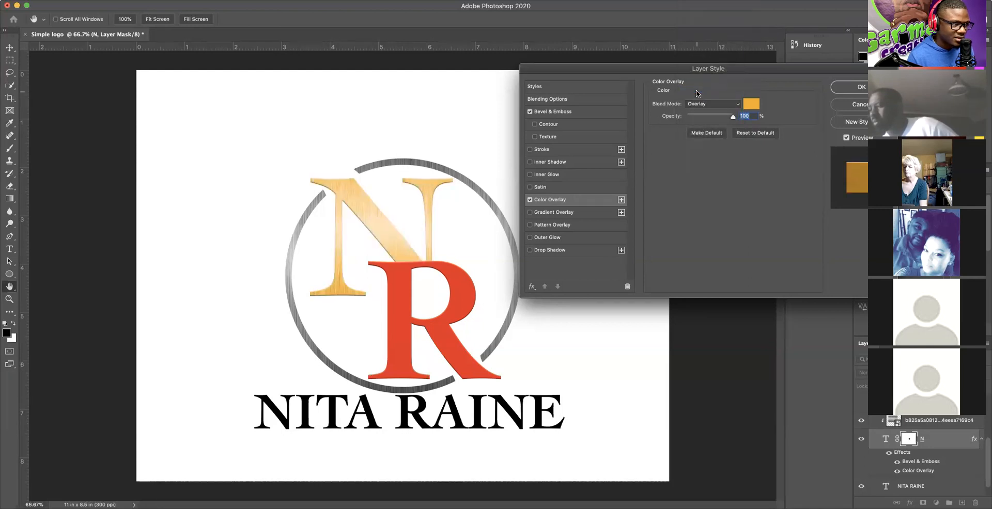
pyautogui.click(703, 104)
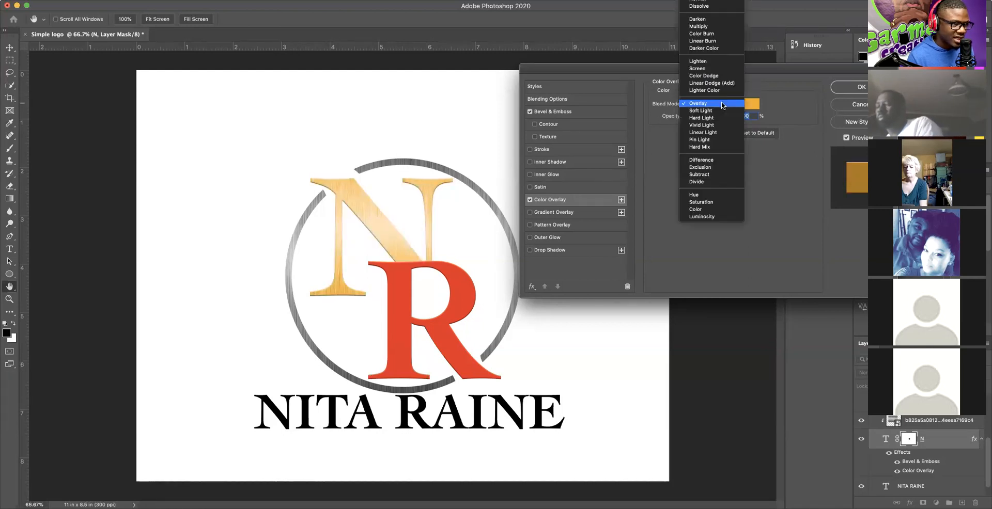
pyautogui.click(700, 69)
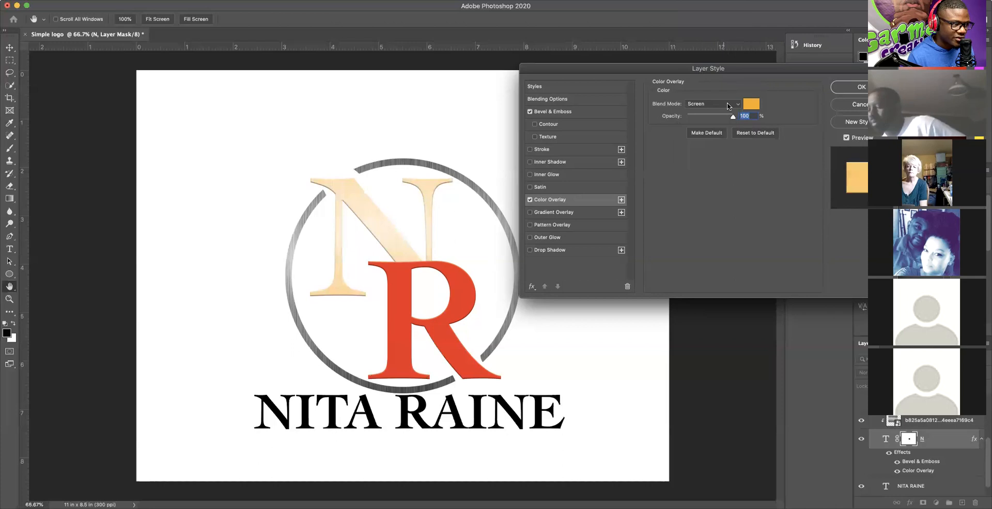
pyautogui.click(728, 106)
pyautogui.click(704, 61)
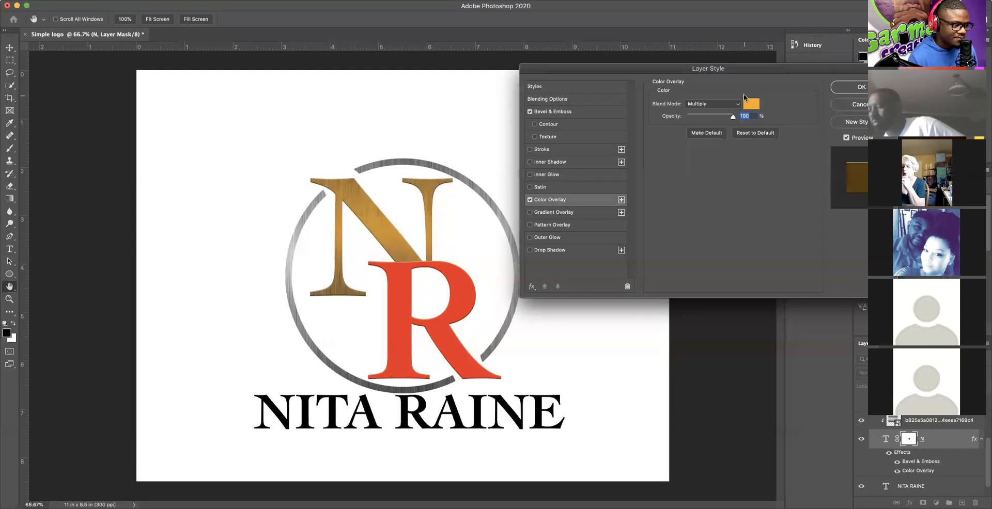
pyautogui.click(855, 87)
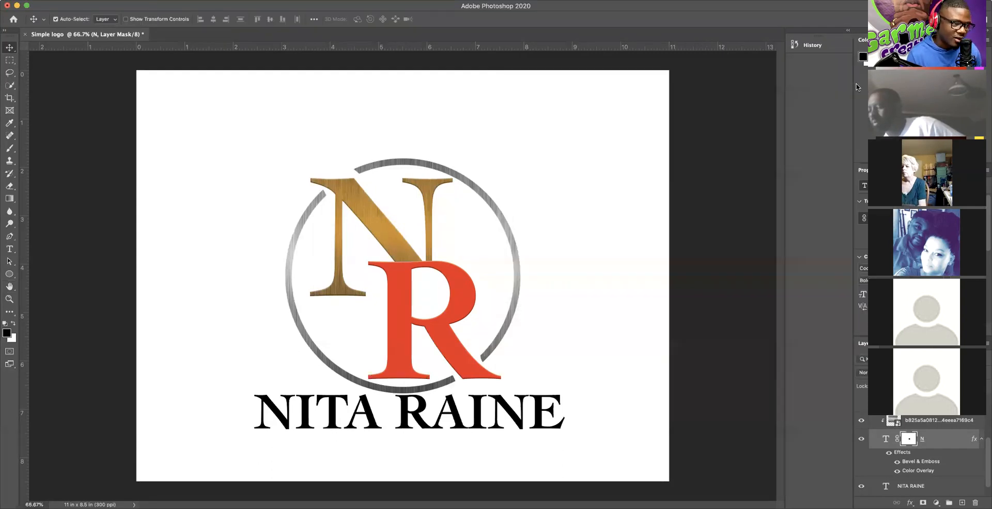
pyautogui.scroll(-1, 901, 456)
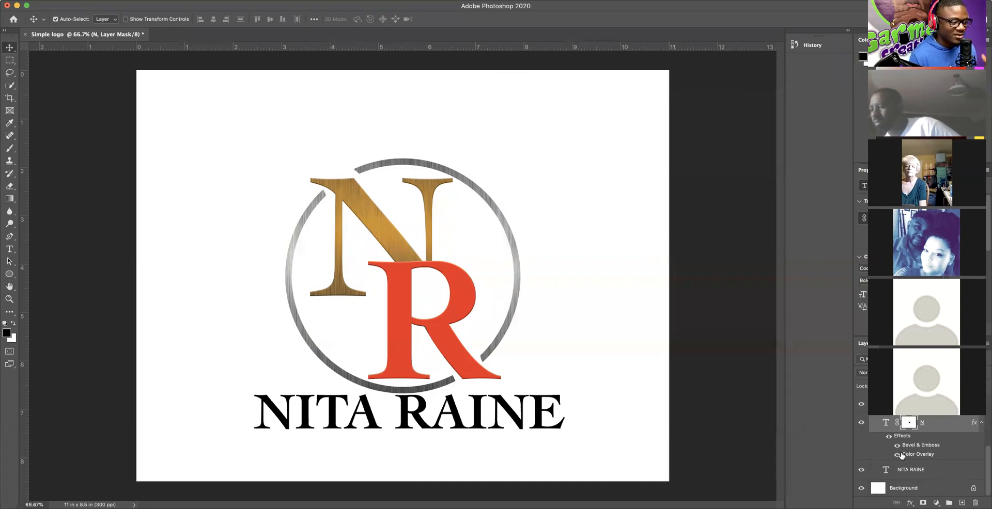
pyautogui.click(508, 226)
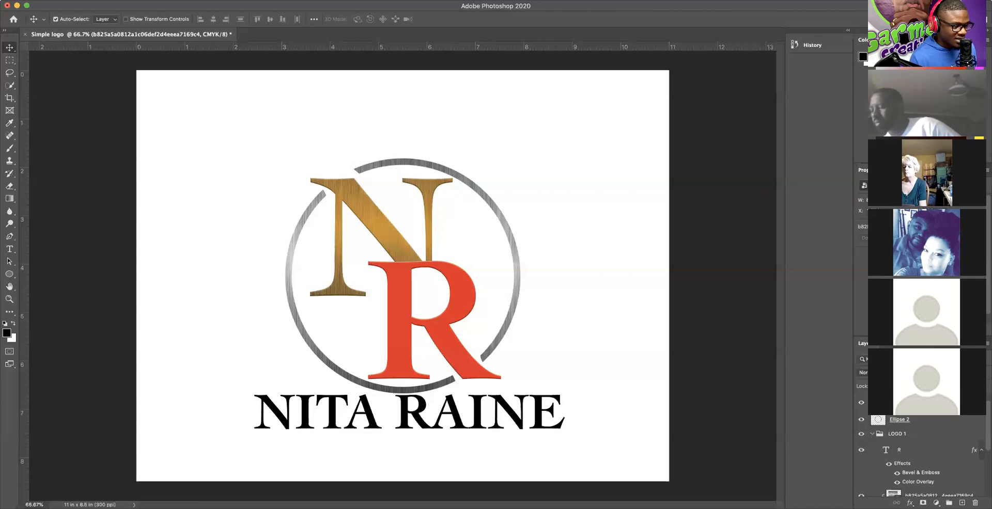
pyautogui.scroll(-5, 919, 437)
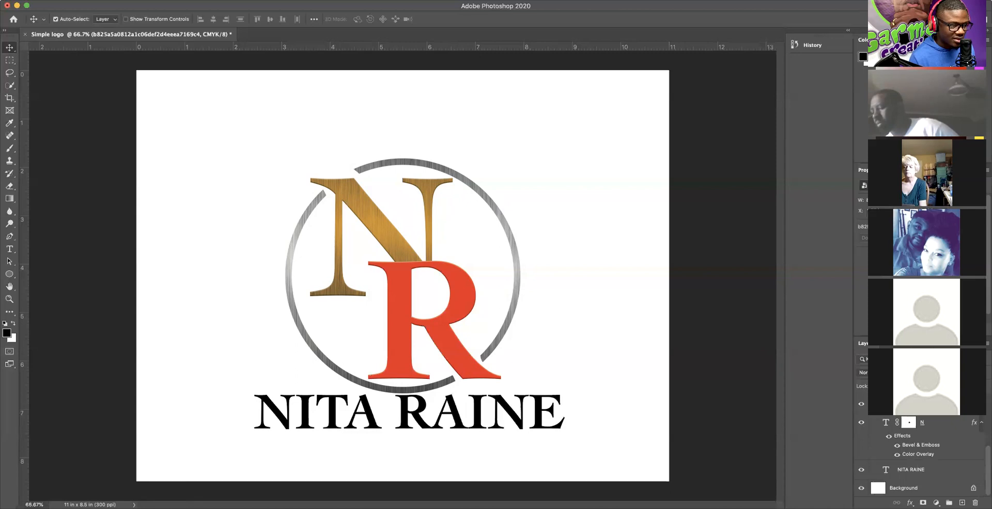
pyautogui.click(876, 471)
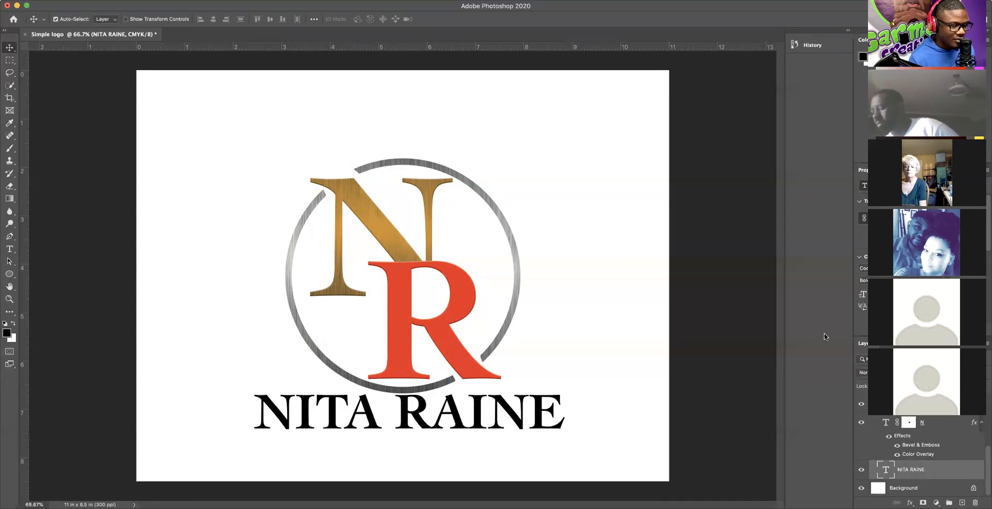
pyautogui.click(75, 0)
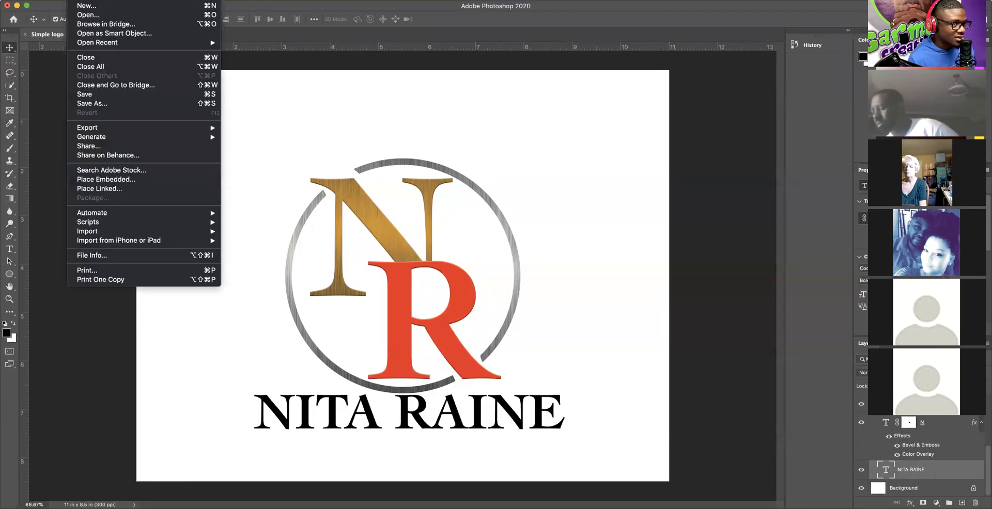
pyautogui.click(105, 180)
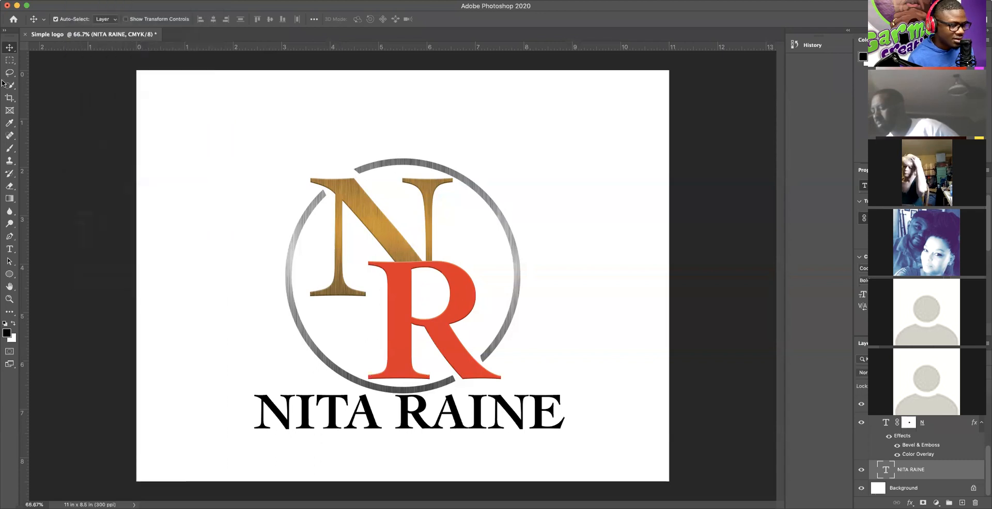
pyautogui.scroll(-3, 374, 259)
pyautogui.scroll(-2, 374, 259)
pyautogui.click(259, 279)
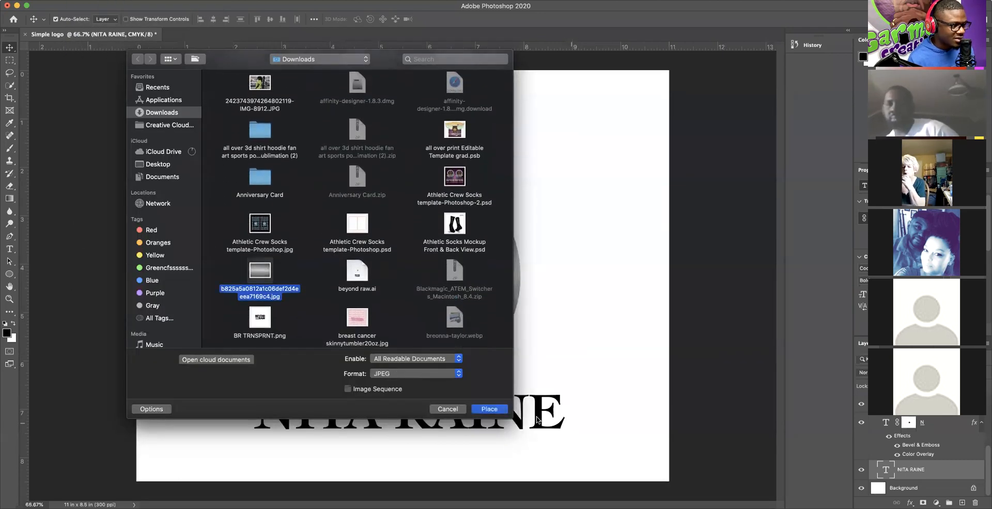
pyautogui.press('Return')
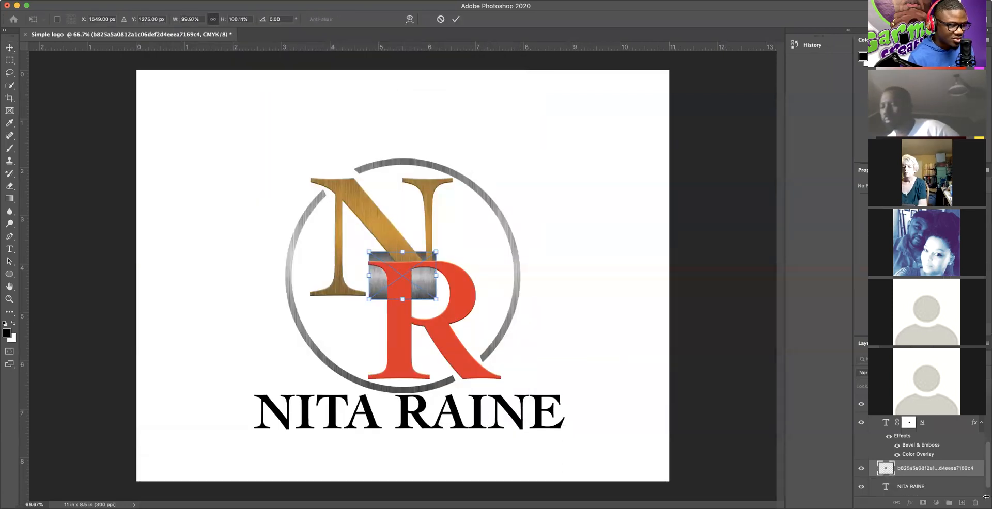
pyautogui.moveTo(437, 299); pyautogui.dragTo(616, 395)
pyautogui.moveTo(530, 361); pyautogui.dragTo(247, 360)
pyautogui.moveTo(228, 360); pyautogui.dragTo(228, 360)
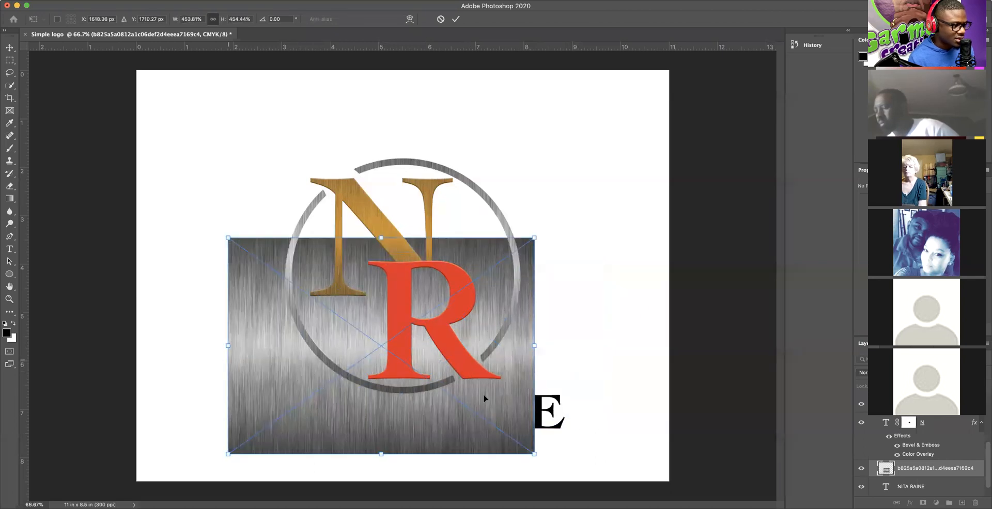
pyautogui.moveTo(533, 346); pyautogui.dragTo(586, 350)
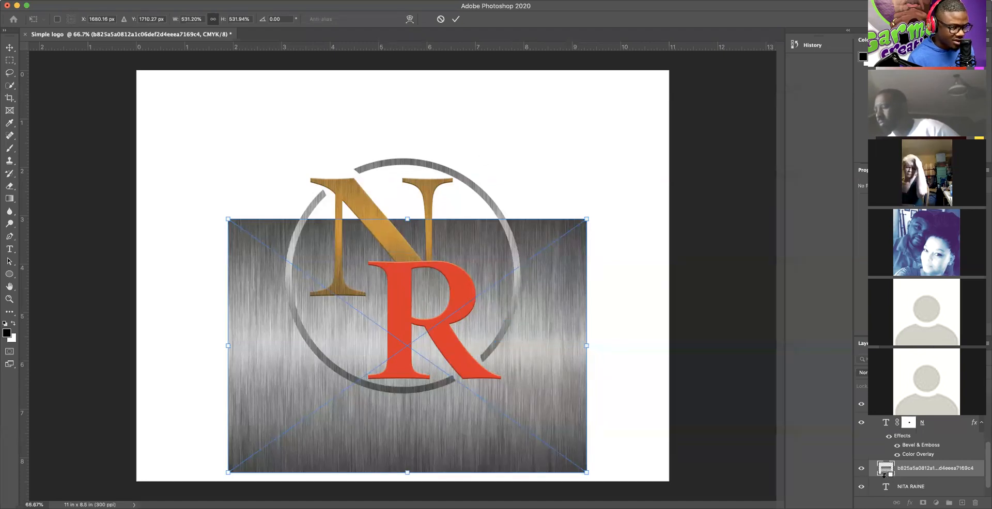
pyautogui.keyDown('alt'); pyautogui.click(885, 475); pyautogui.keyUp('alt')
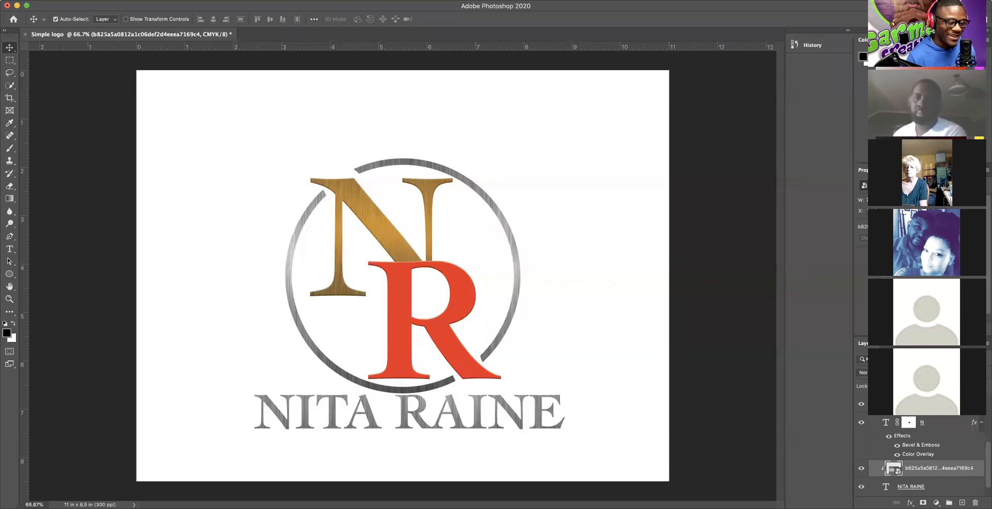
pyautogui.scroll(-1, 918, 447)
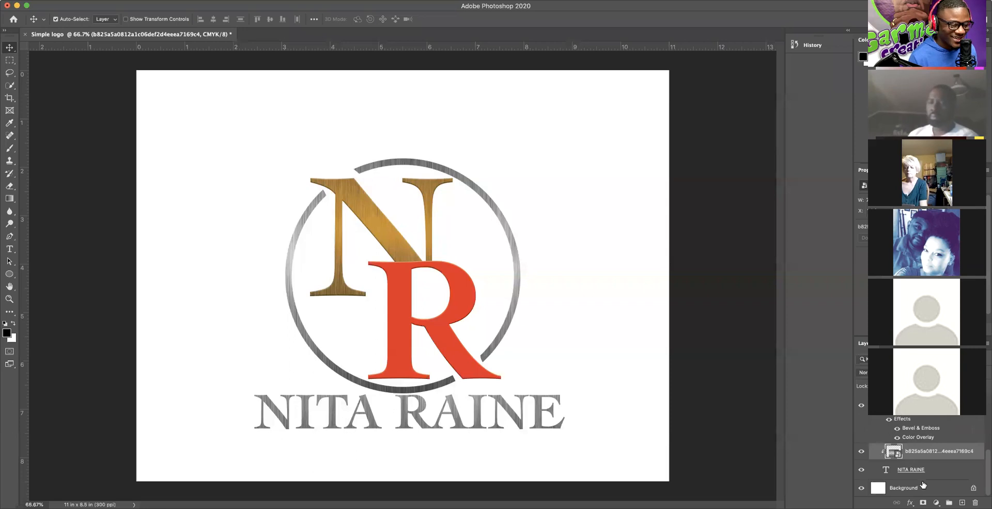
pyautogui.scroll(3, 913, 466)
pyautogui.scroll(-3, 913, 466)
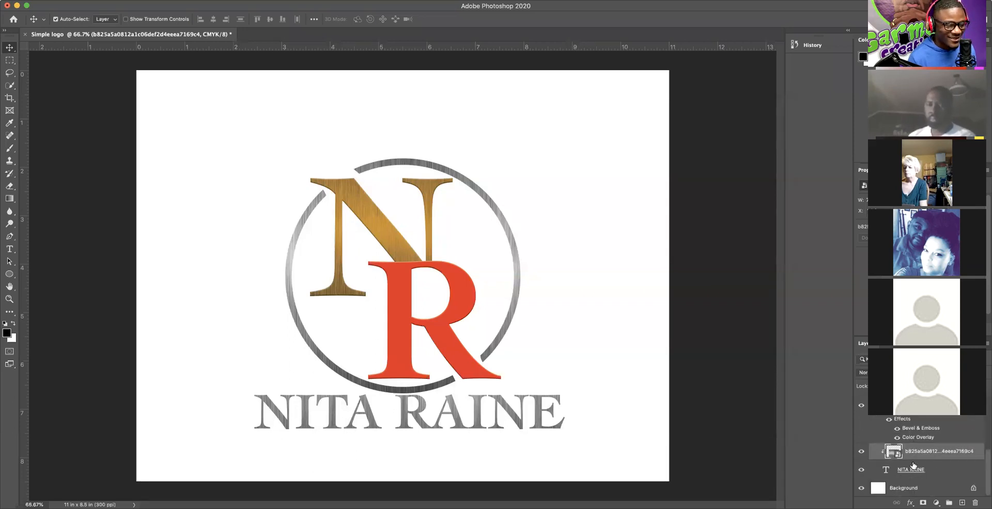
pyautogui.scroll(3, 913, 465)
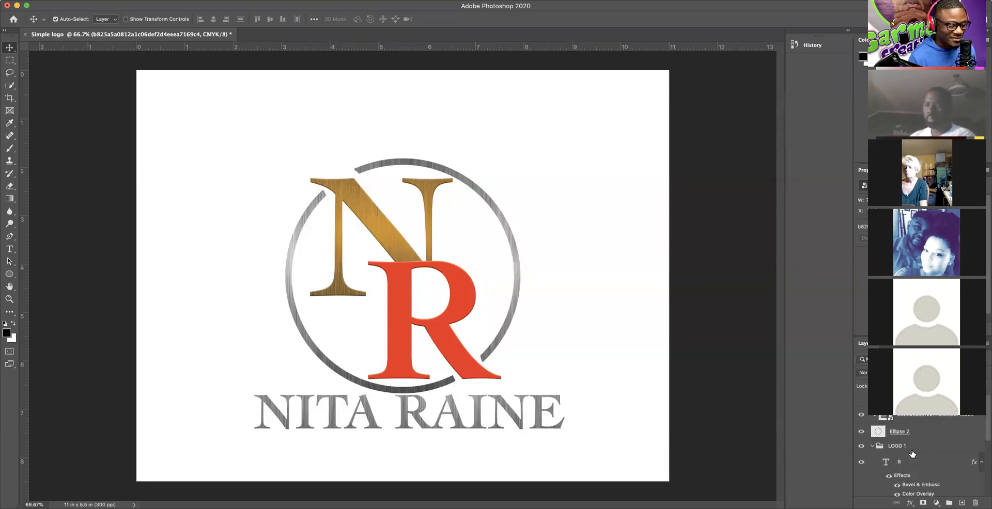
pyautogui.scroll(-3, 912, 455)
pyautogui.click(262, 151)
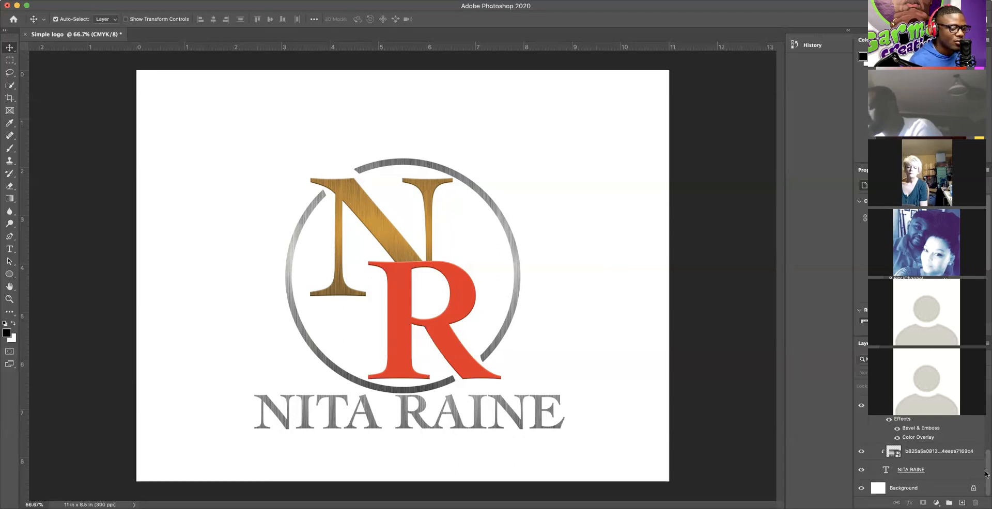
pyautogui.scroll(2, 985, 465)
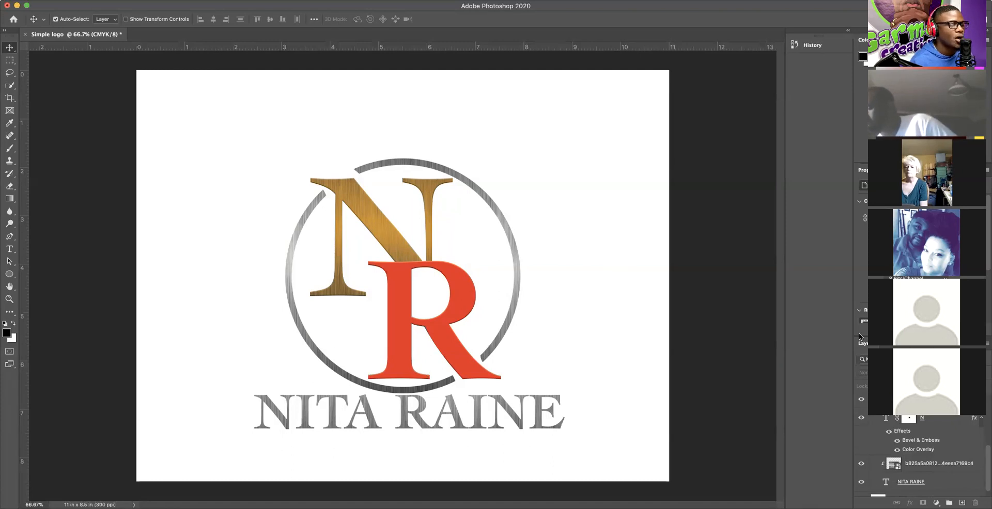
pyautogui.scroll(-3, 887, 426)
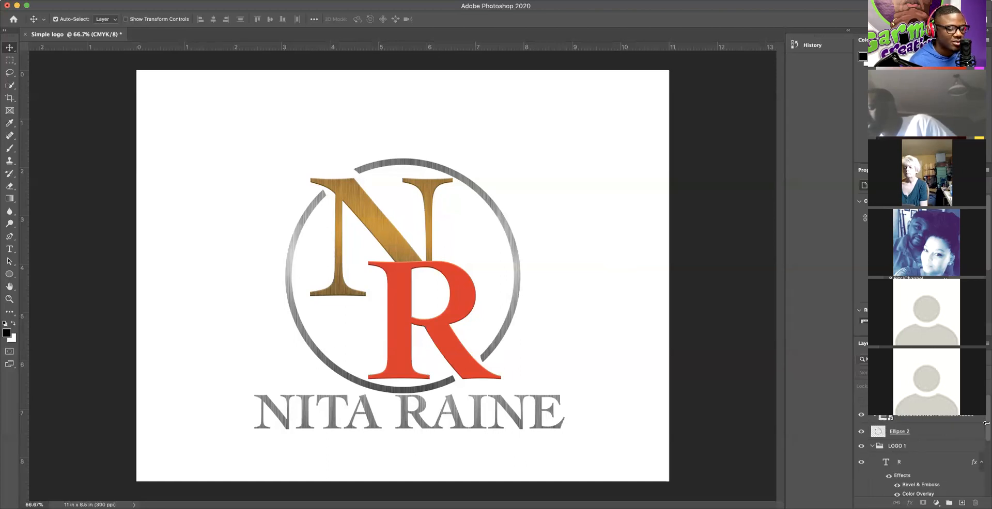
pyautogui.click(861, 402)
pyautogui.click(861, 402)
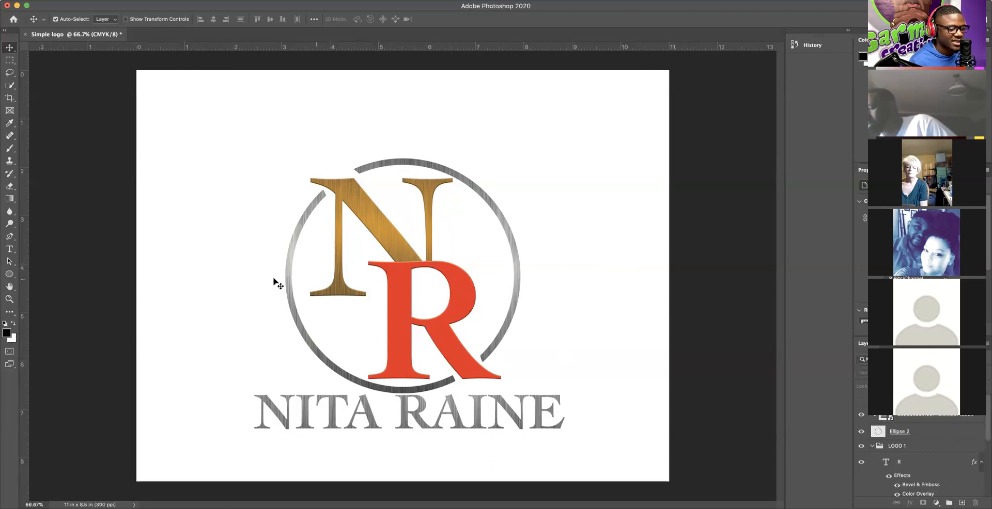
pyautogui.scroll(-3, 986, 425)
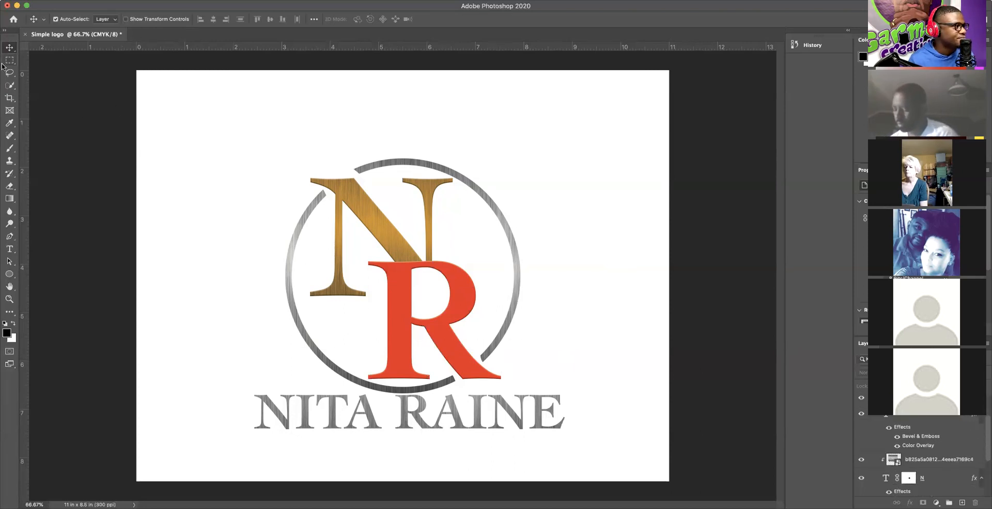
# Step: Hide the white Background layer so the logo sits on a transparent canvas
pyautogui.click(73, 0)
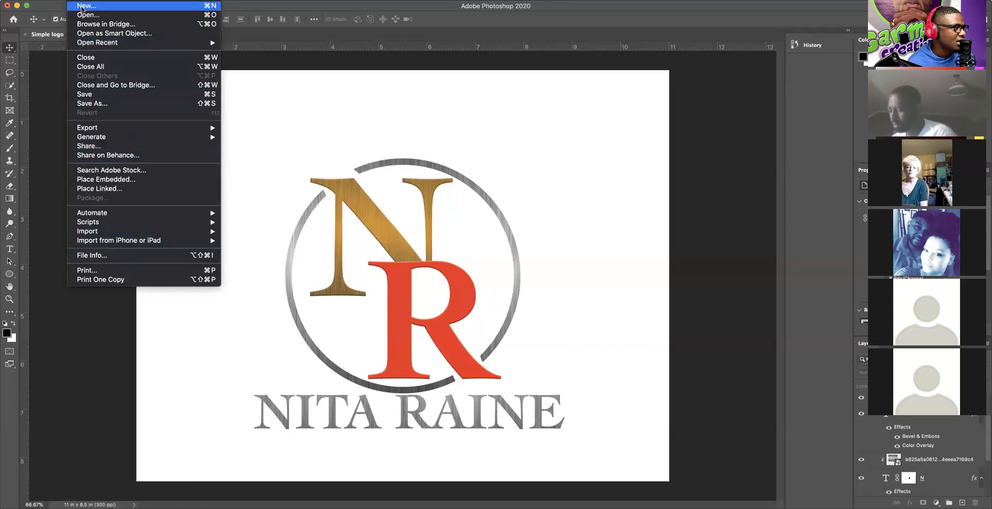
pyautogui.click(646, 173)
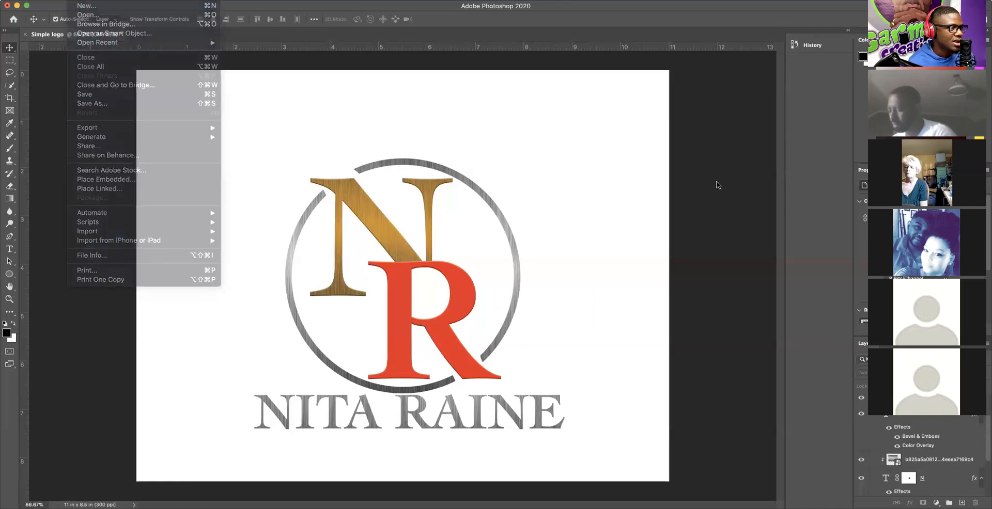
pyautogui.scroll(-1, 948, 446)
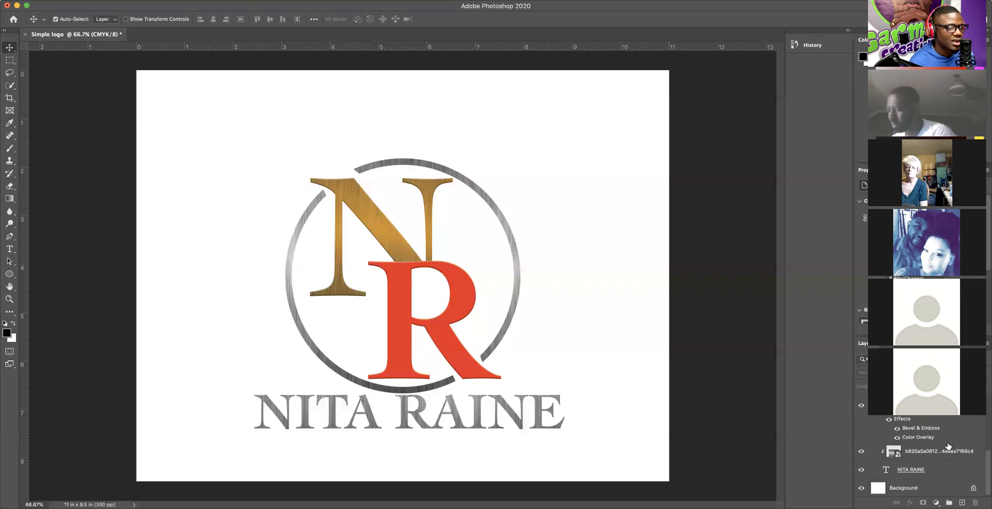
pyautogui.click(861, 488)
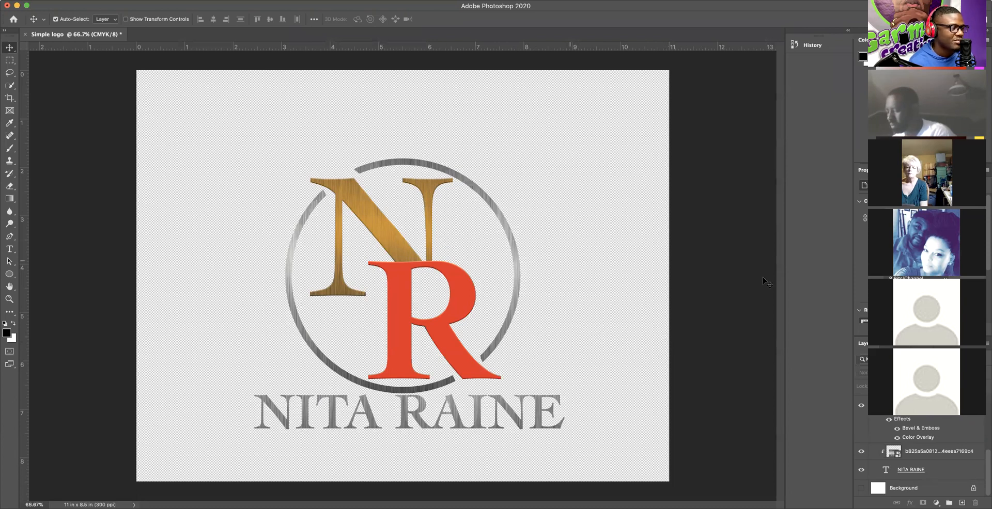
pyautogui.click(76, 1)
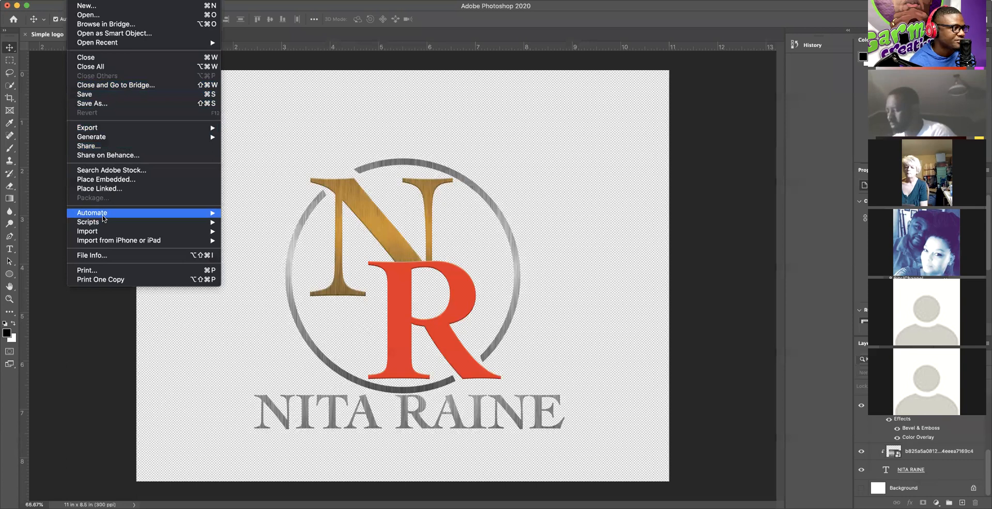
pyautogui.click(98, 104)
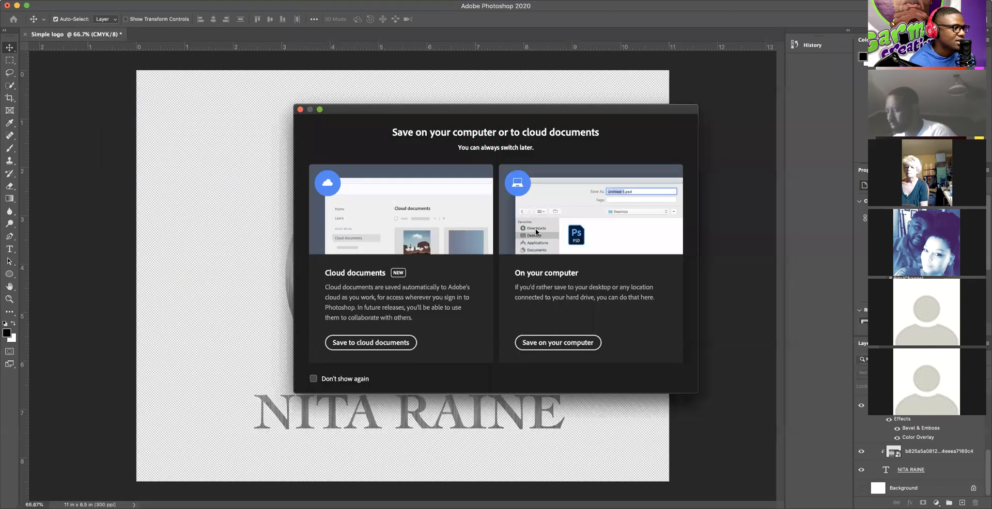
pyautogui.click(556, 342)
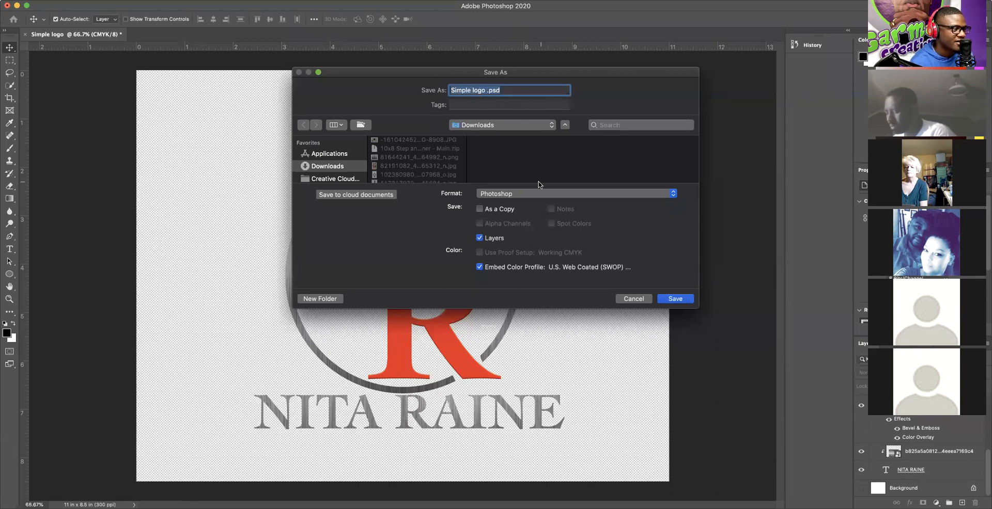
pyautogui.click(510, 195)
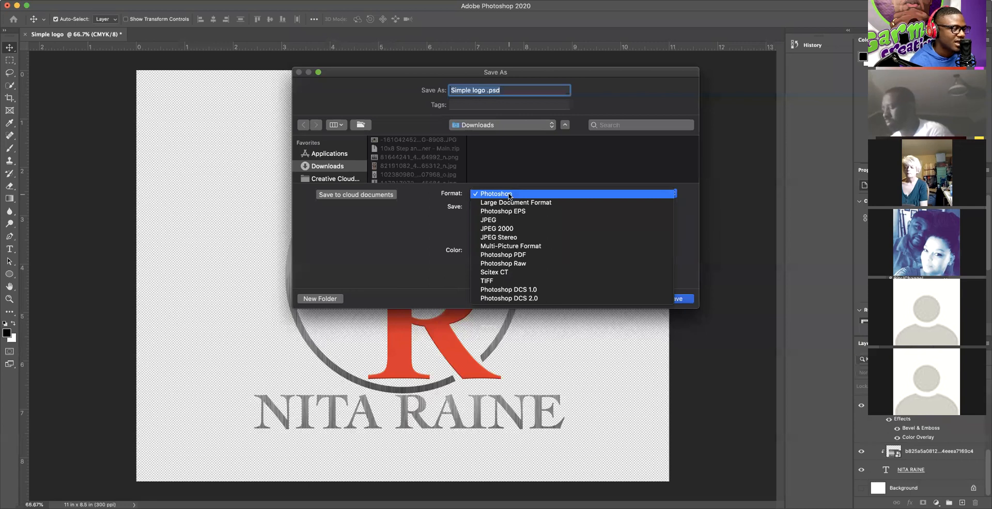
pyautogui.click(509, 195)
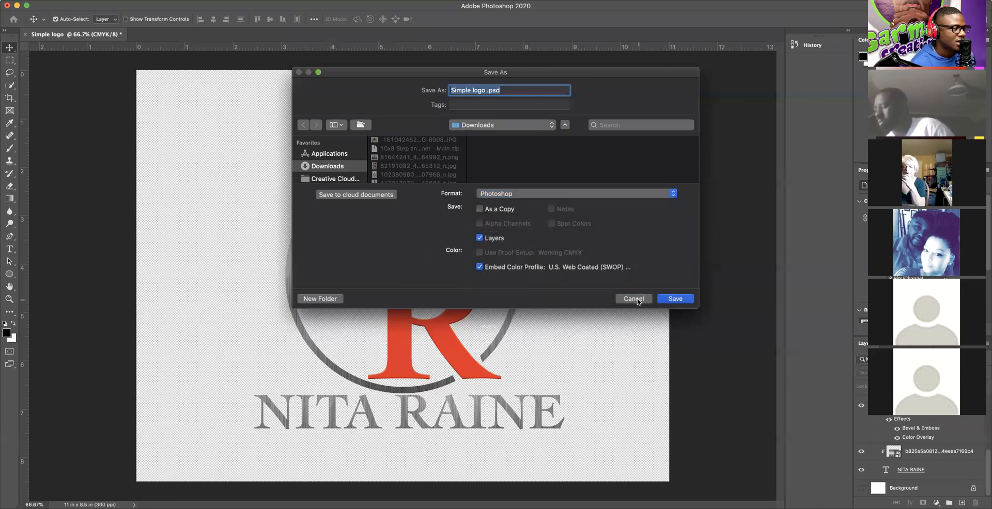
pyautogui.click(635, 299)
pyautogui.click(76, 1)
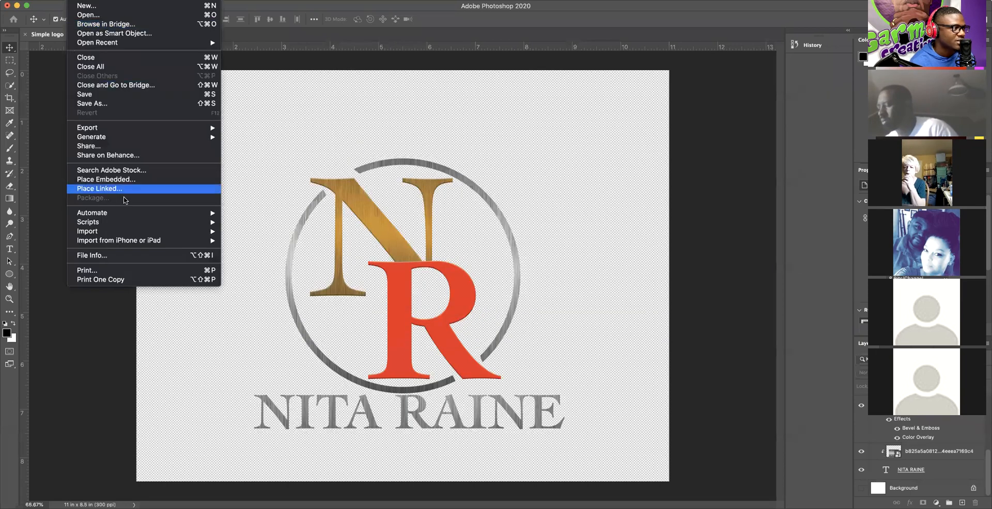
# Step: Export the logo as a transparent 3300 × 2550 PNG named Simple logo_.png to the Desktop
pyautogui.moveTo(100, 129)
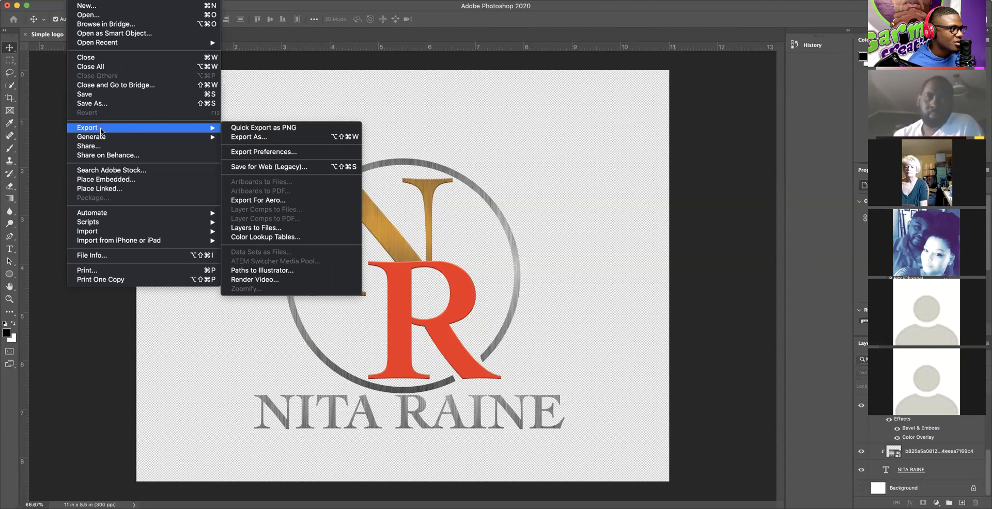
pyautogui.click(260, 138)
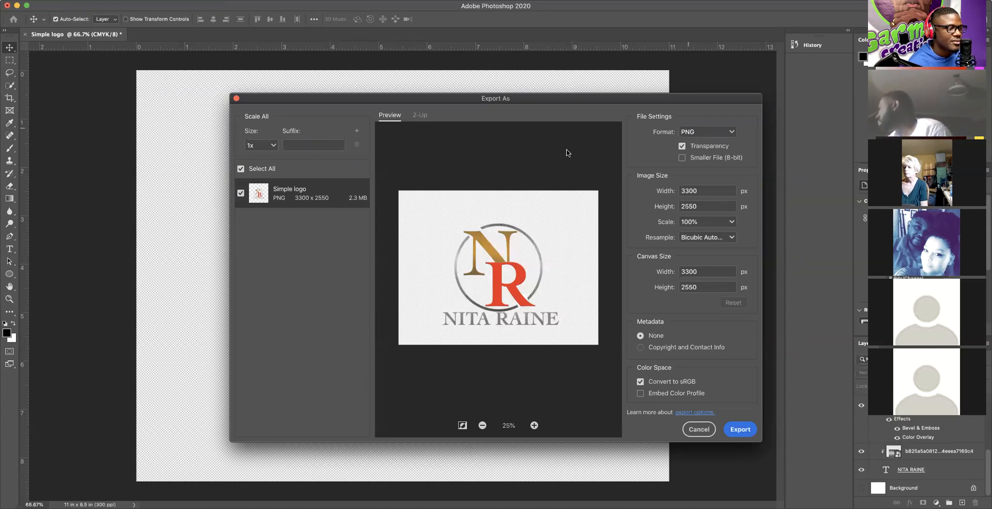
pyautogui.click(740, 430)
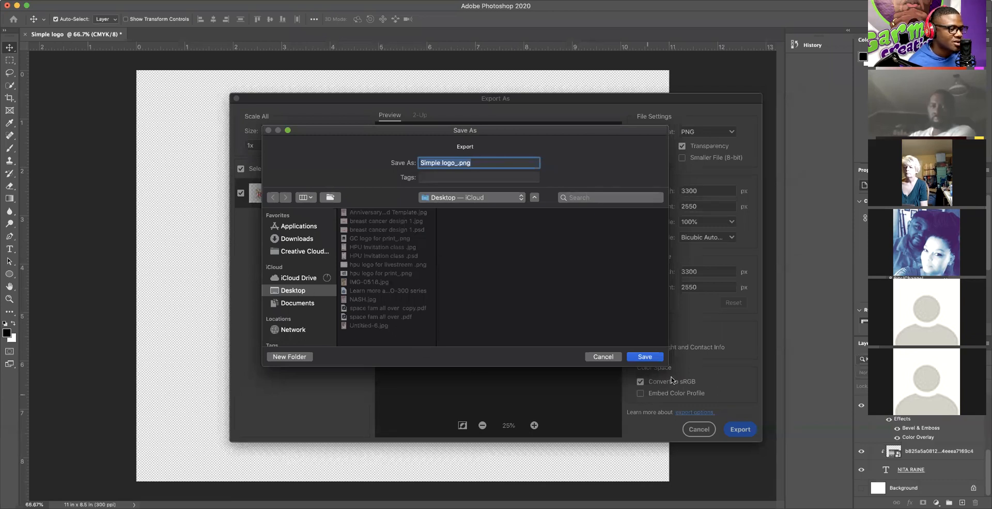
pyautogui.click(639, 357)
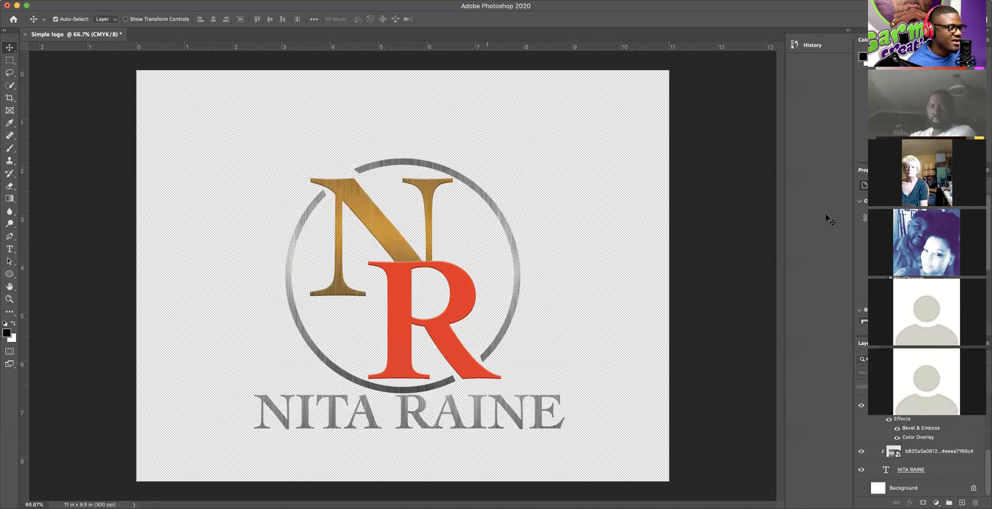
pyautogui.click(74, 0)
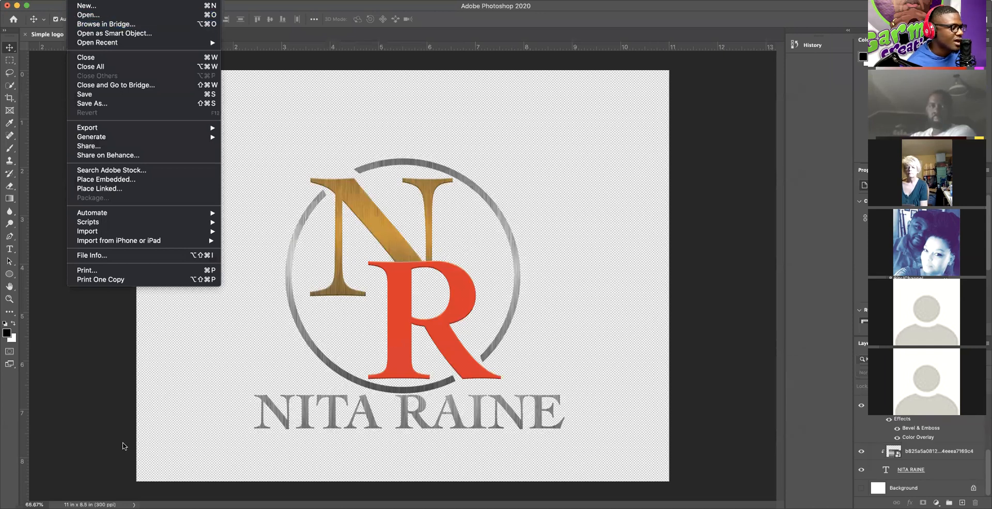
pyautogui.press('Escape')
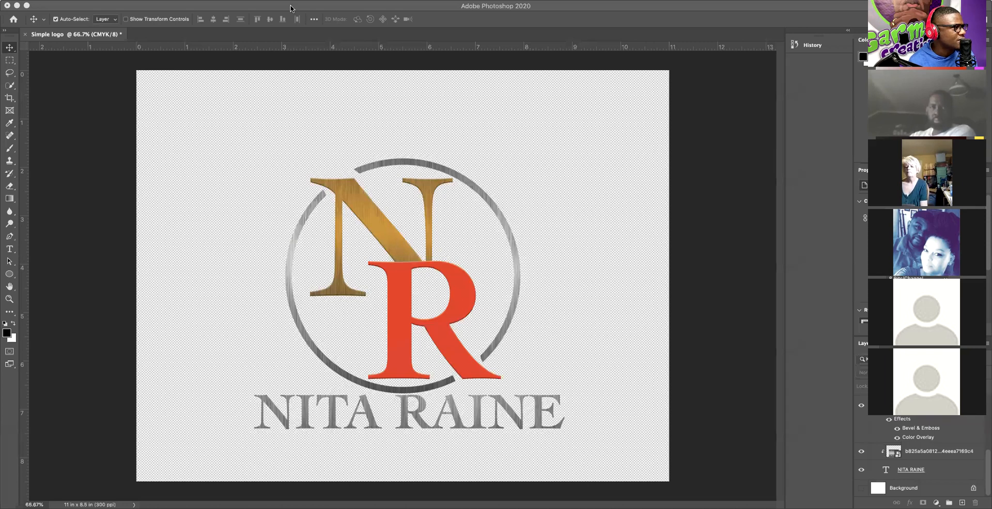
pyautogui.click(207, 4)
pyautogui.click(76, 0)
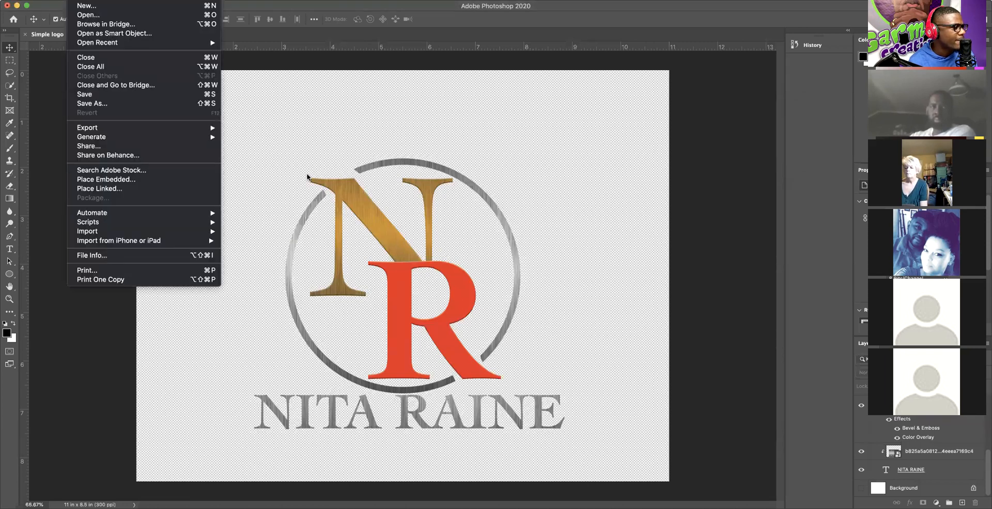
pyautogui.click(562, 231)
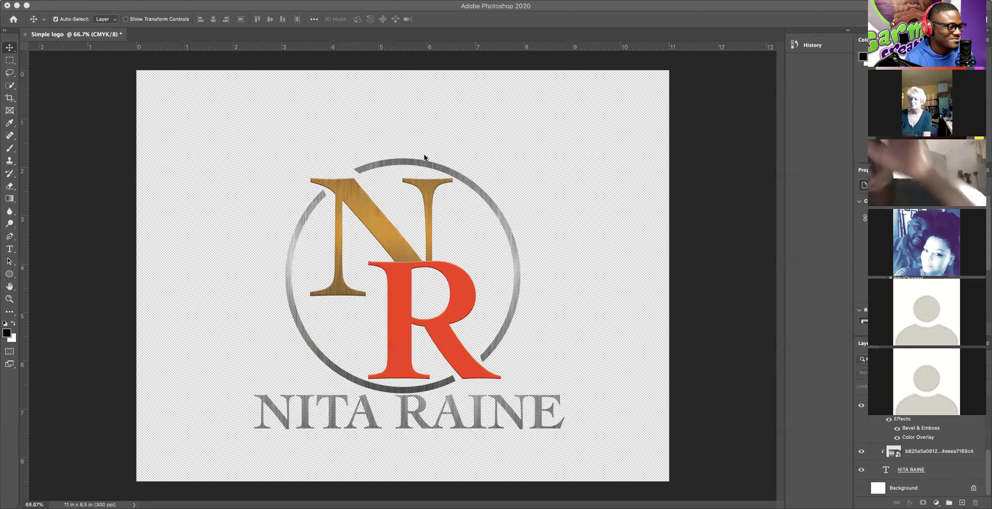
pyautogui.click(642, 257)
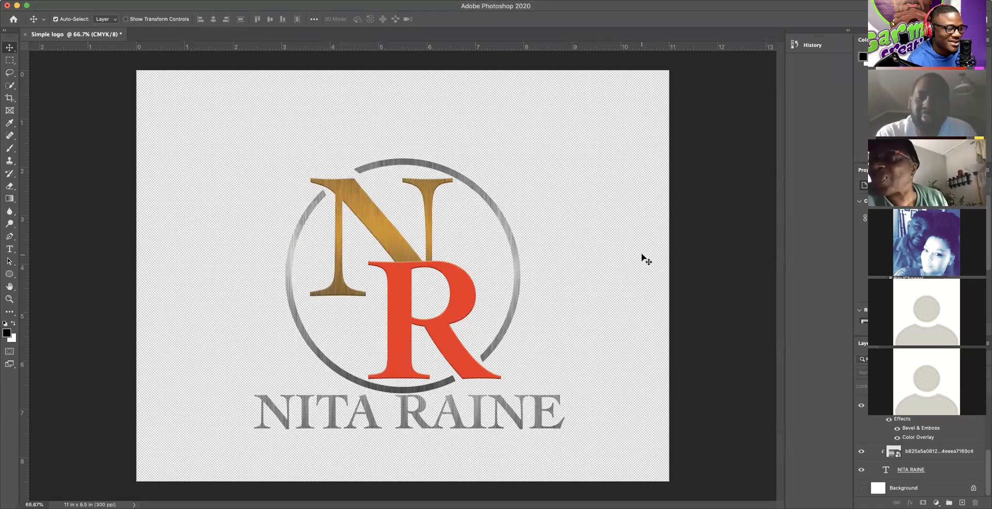